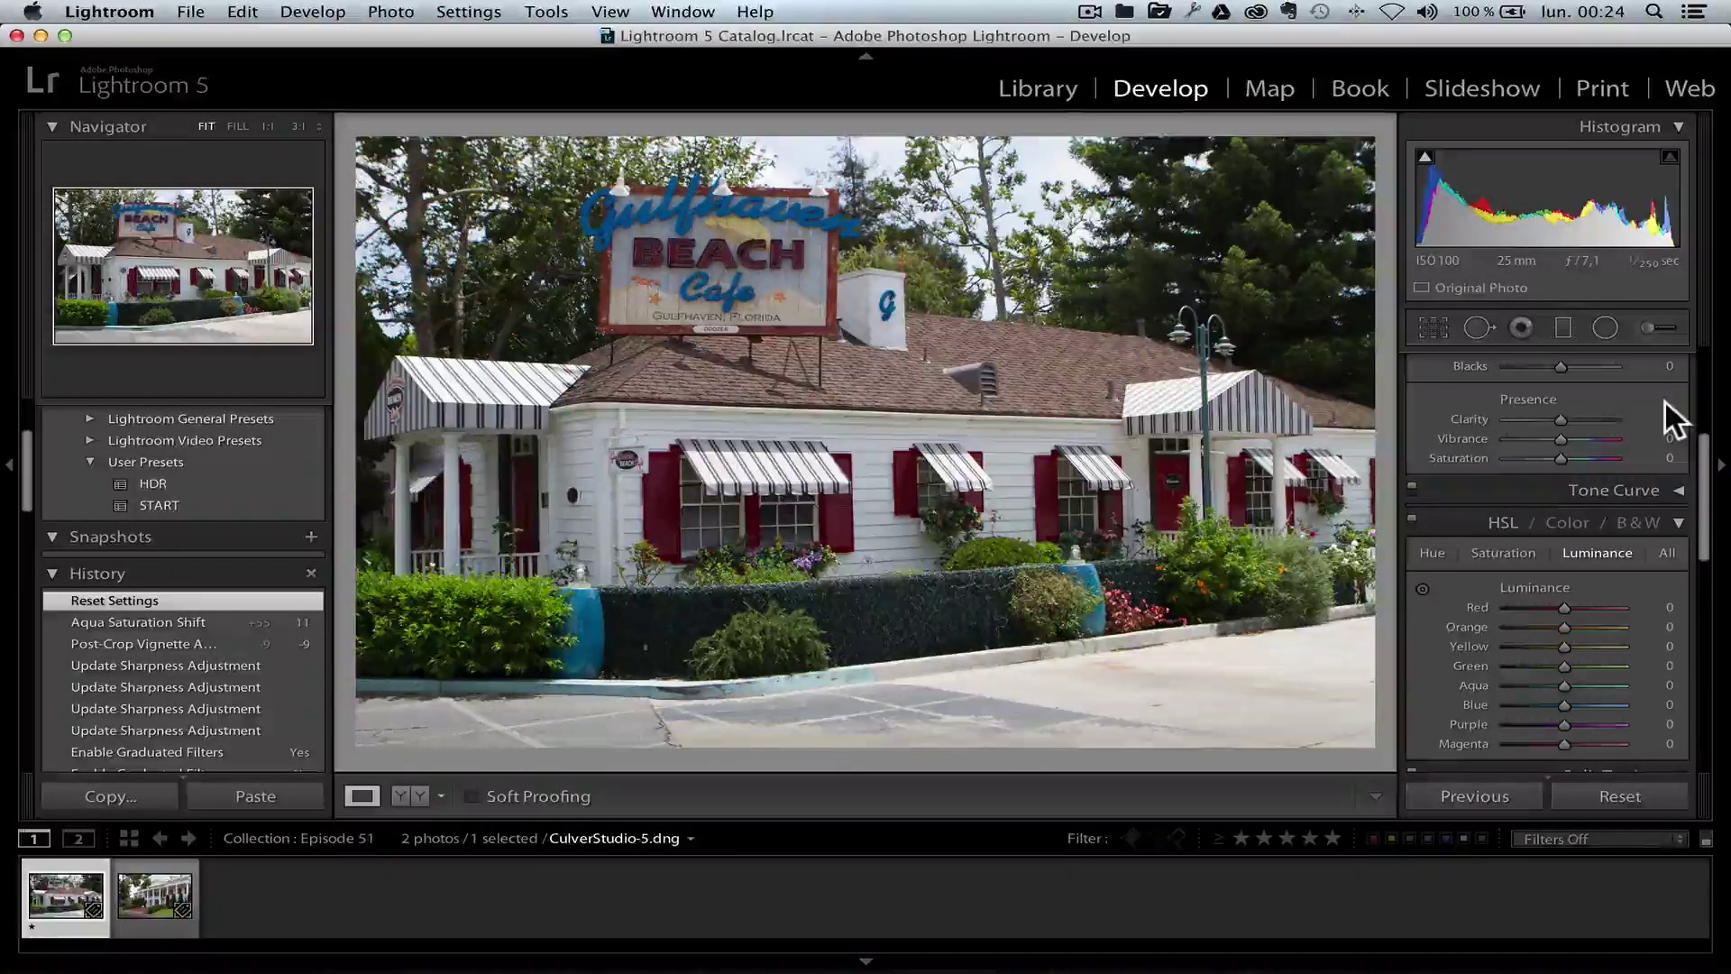
Scroll the Develop panel up to the Basic panel's WB and Tone sliders.
{"action": "scroll", "coordinate": [1682, 482], "scroll_direction": "up", "scroll_amount": 5}
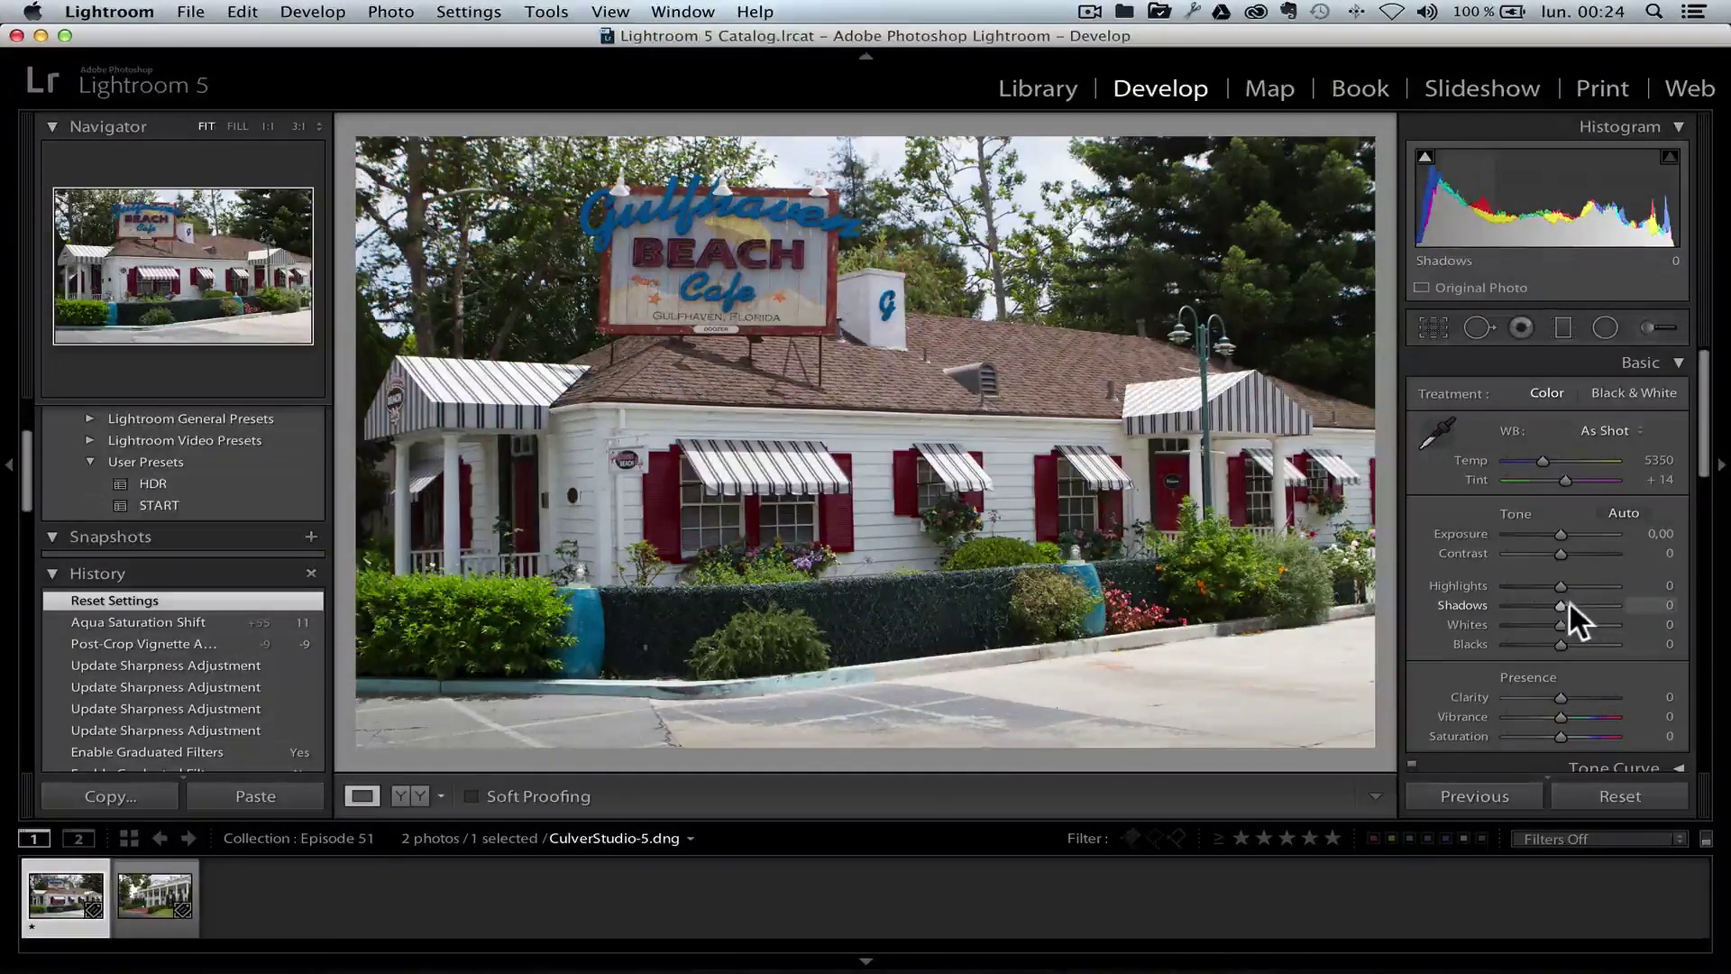
Set Highlights −100, Shadows +100, Whites +35 and Blacks −25, then compare before and after.
{"action": "left_click_drag", "start_coordinate": [1560, 604], "coordinate": [1491, 585]}
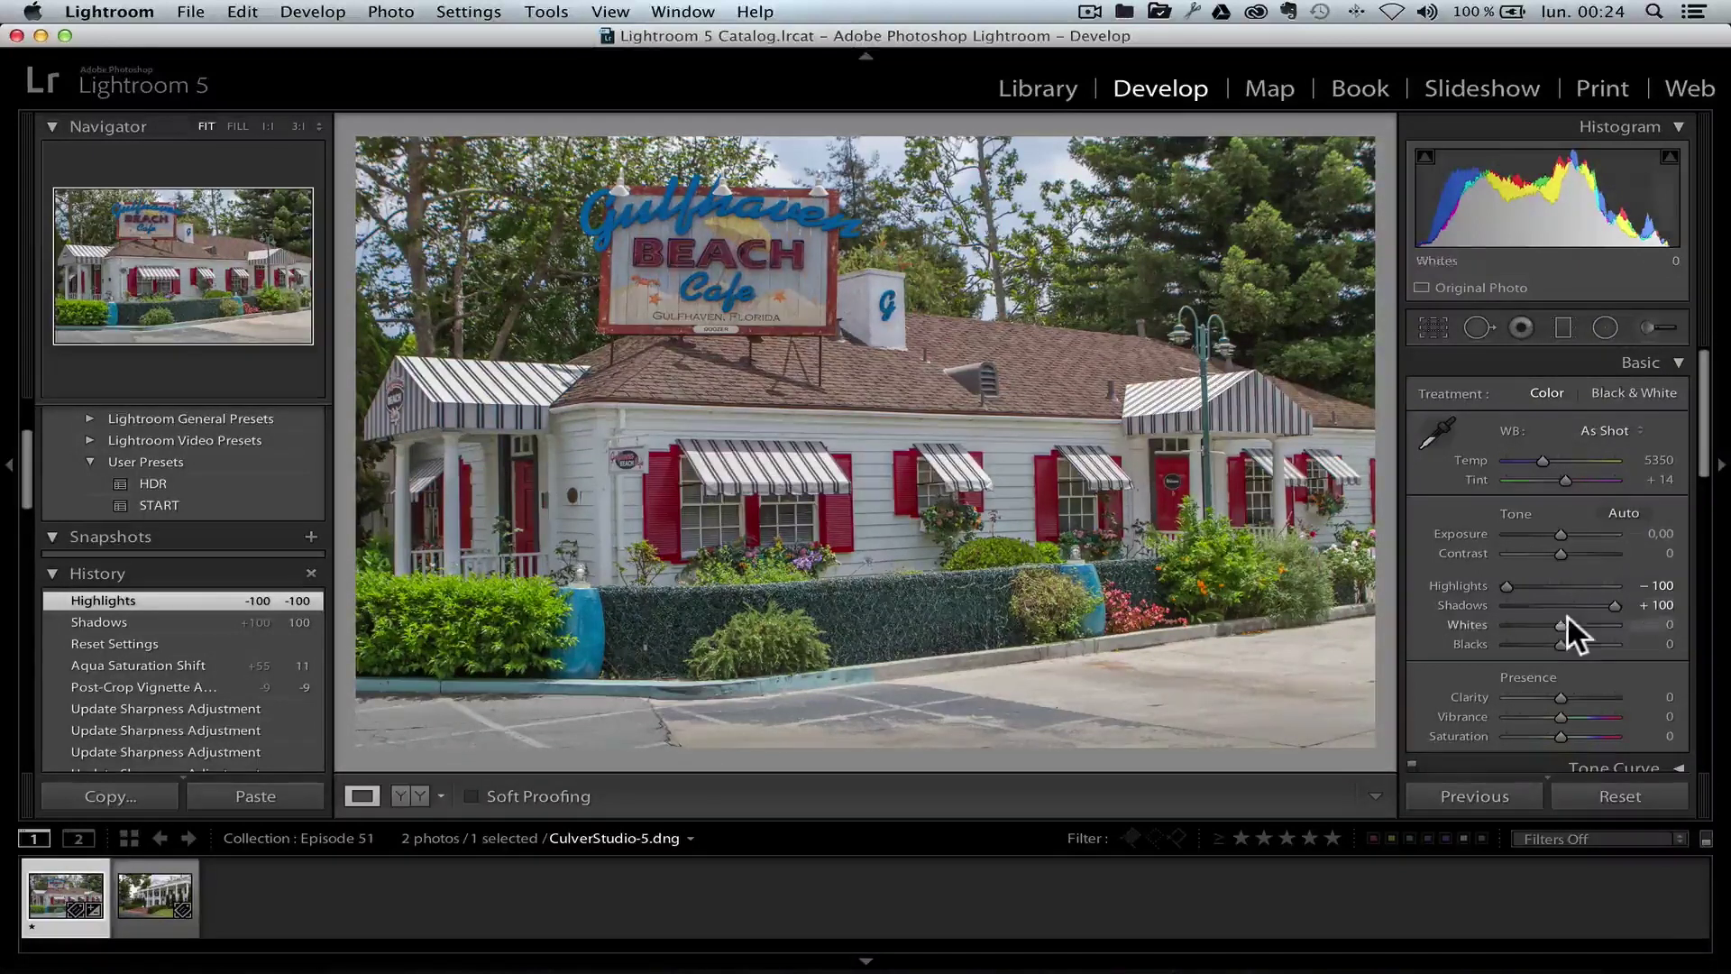
{"action": "key", "text": "alt"}
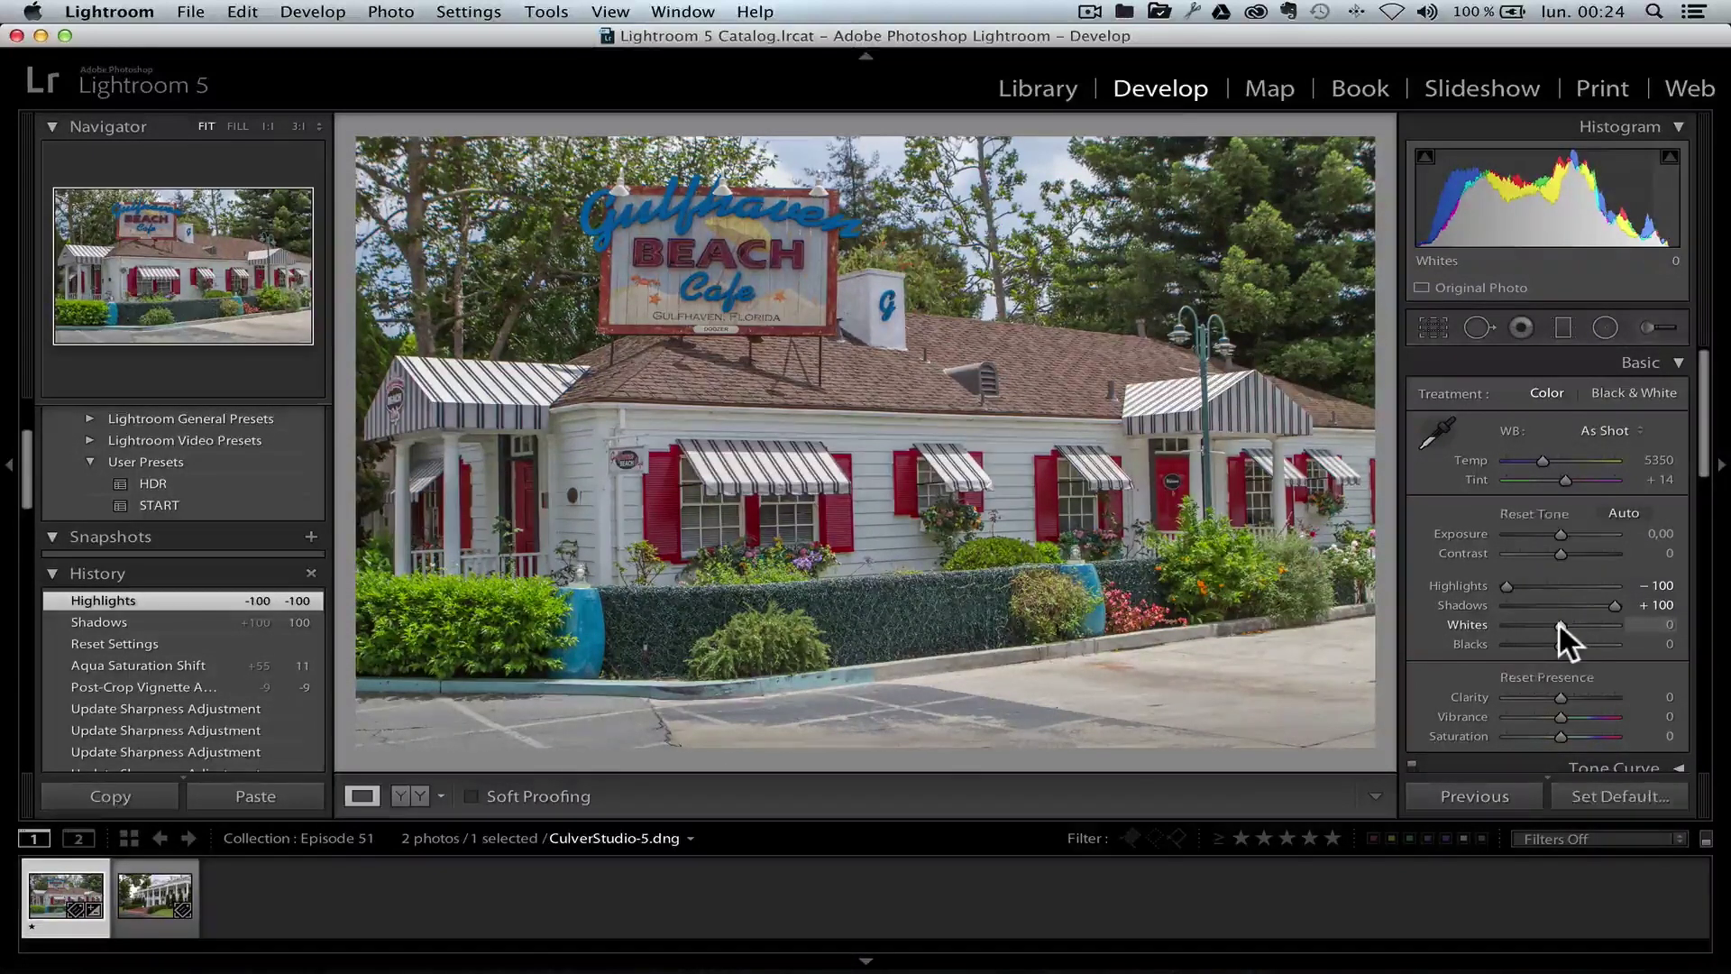
{"action": "mouse_move", "coordinate": [1560, 620]}
{"action": "left_mouse_down"}
{"action": "mouse_move", "coordinate": [1579, 619]}
{"action": "mouse_move", "coordinate": [1542, 636]}
{"action": "left_mouse_up"}
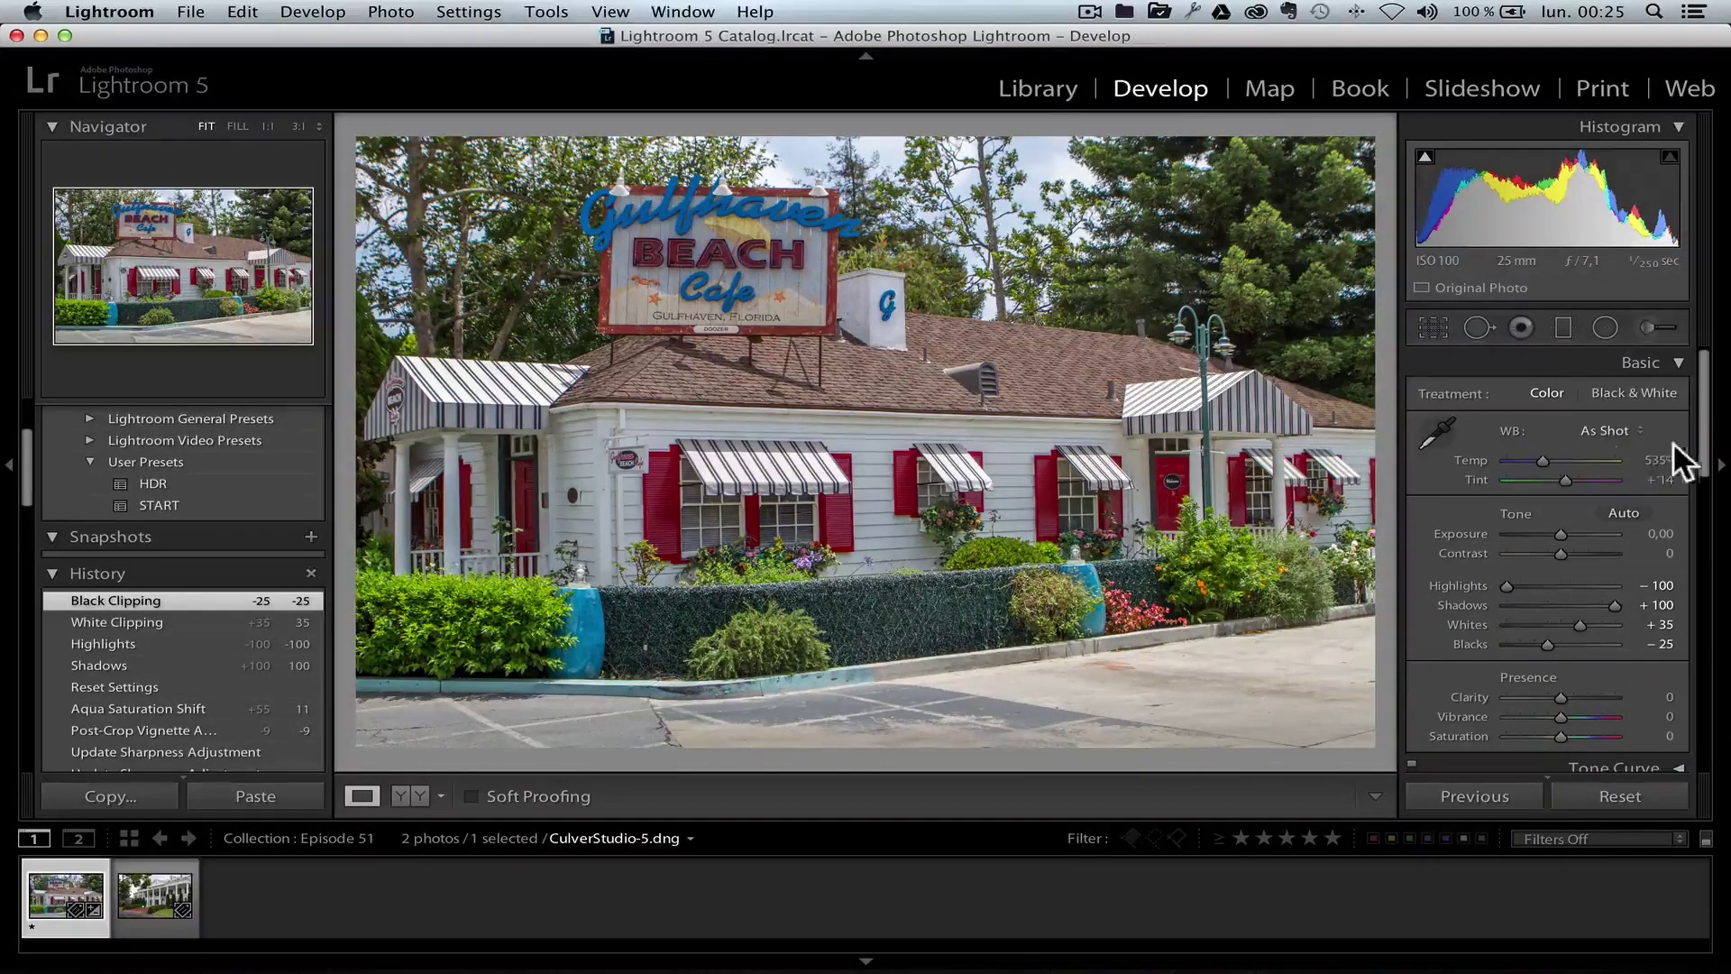
{"action": "left_click_drag", "start_coordinate": [1700, 456], "coordinate": [1698, 492]}
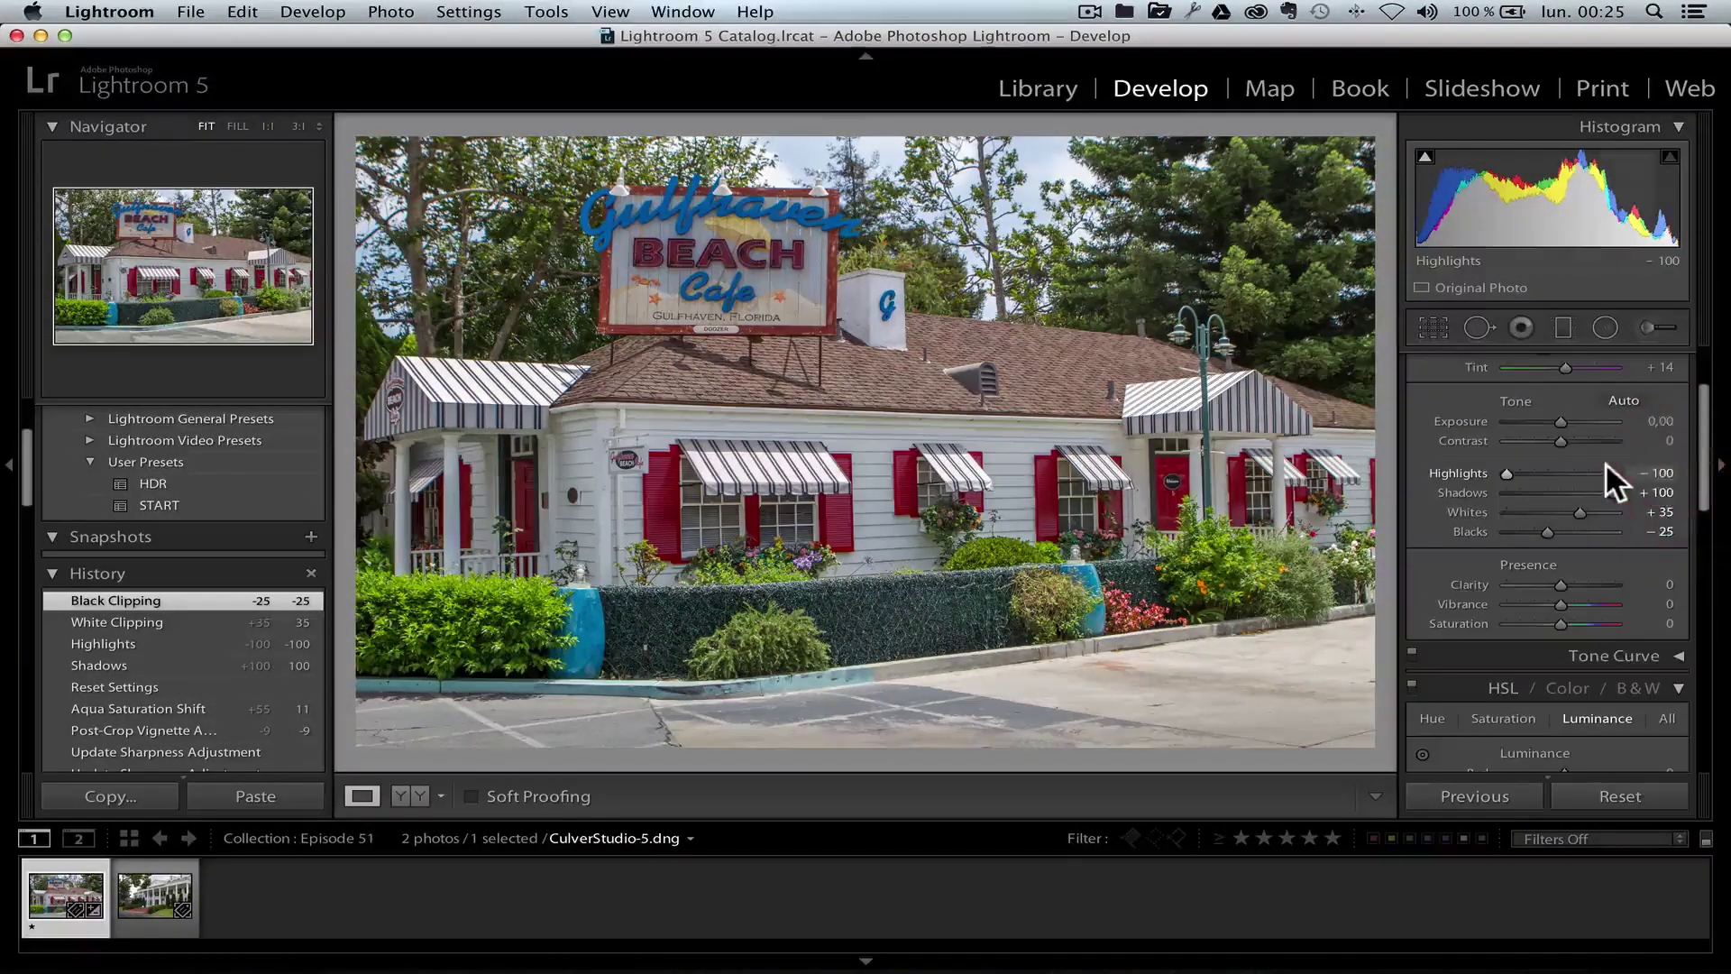
{"action": "key", "text": "alt+backslash"}
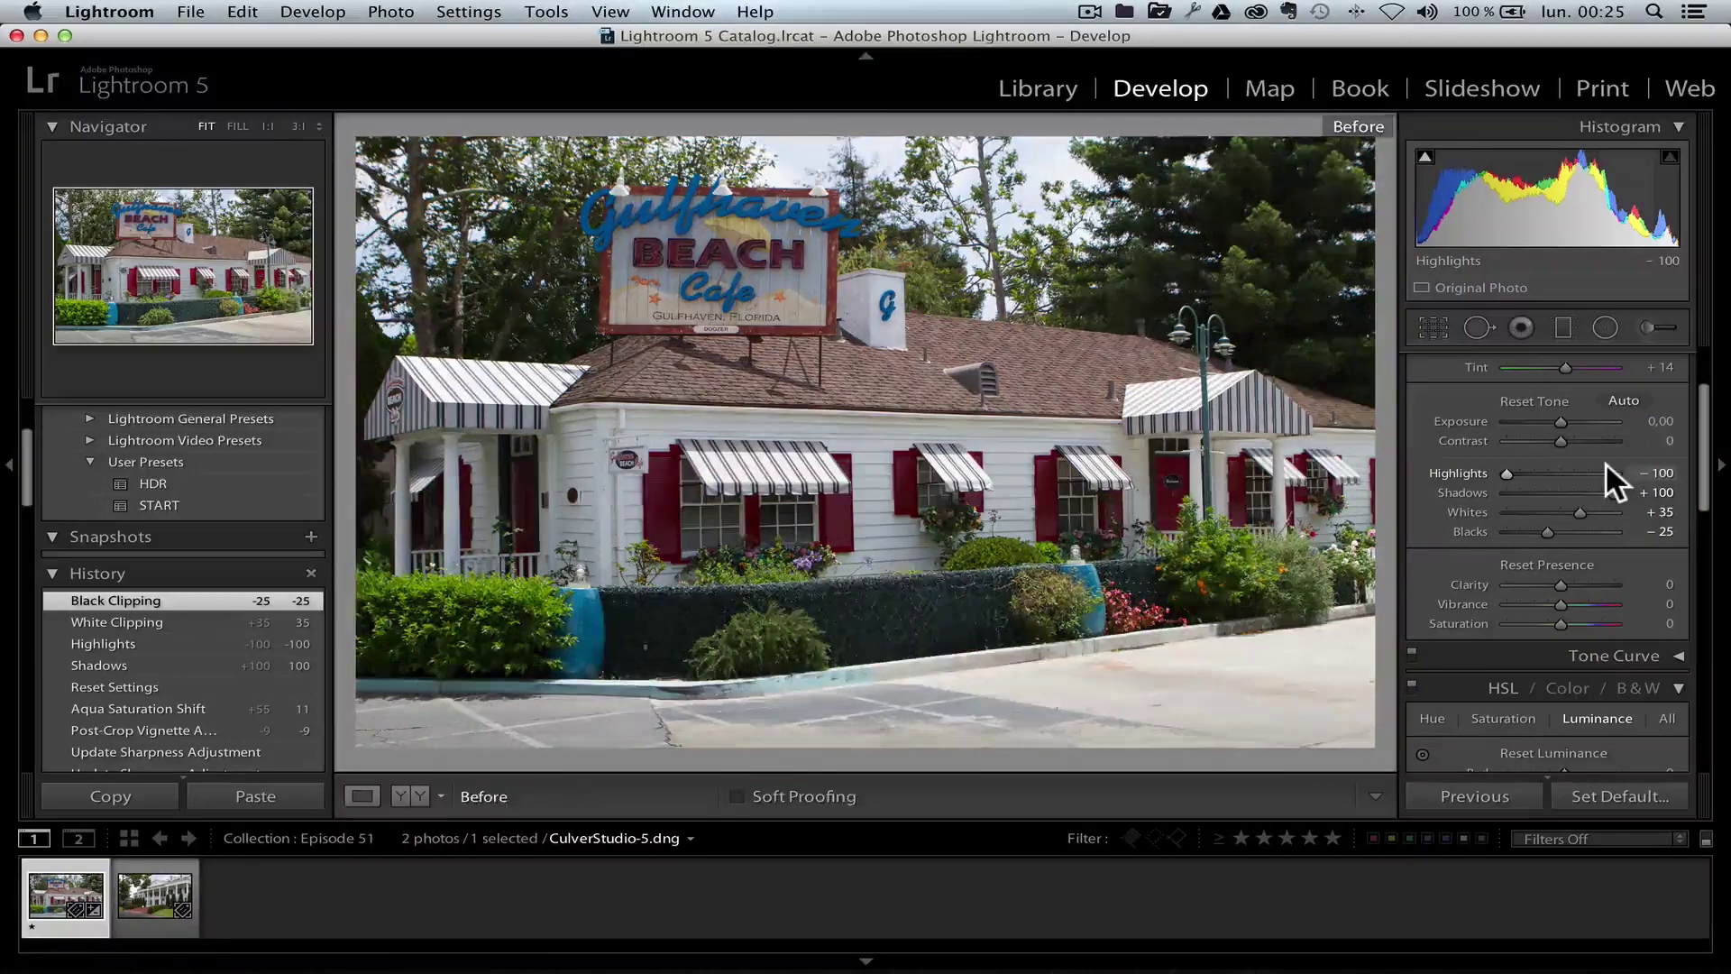
{"action": "key", "text": "alt+backslash"}
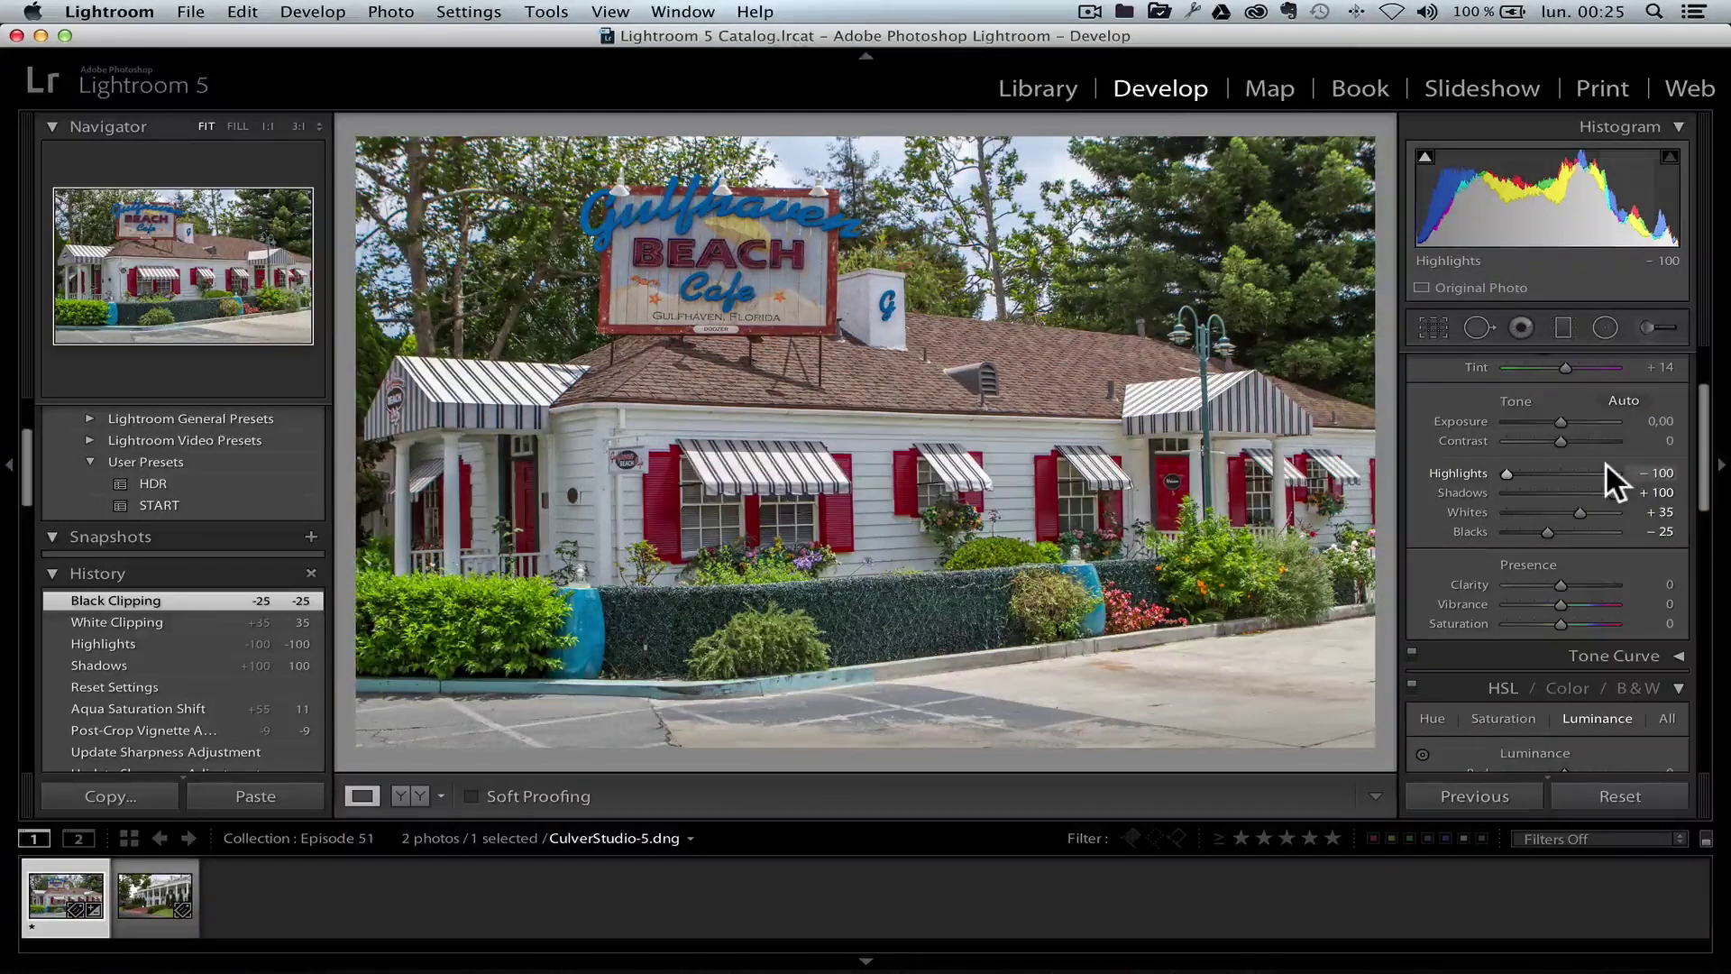
{"action": "scroll", "coordinate": [1713, 484], "scroll_direction": "up", "scroll_amount": 3}
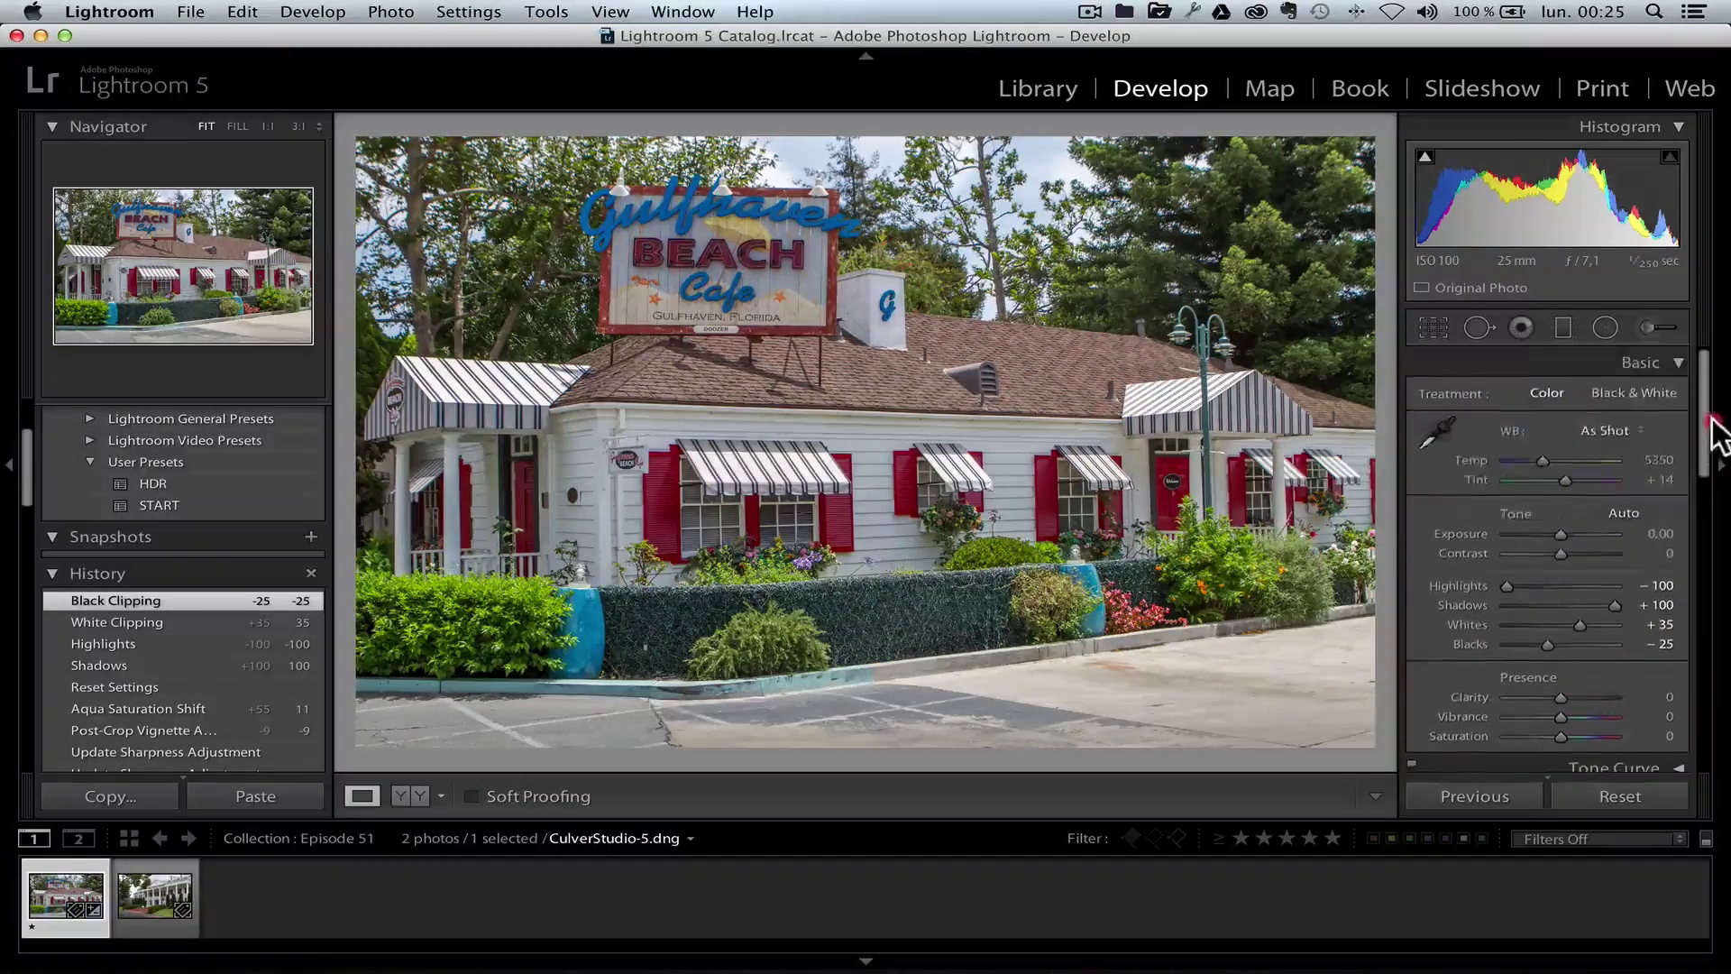
Set Clarity to +100, Vibrance to +41 and Saturation to +16.
{"action": "scroll", "coordinate": [1713, 485], "scroll_direction": "down", "scroll_amount": 3}
{"action": "scroll", "coordinate": [1713, 484], "scroll_direction": "down", "scroll_amount": 1}
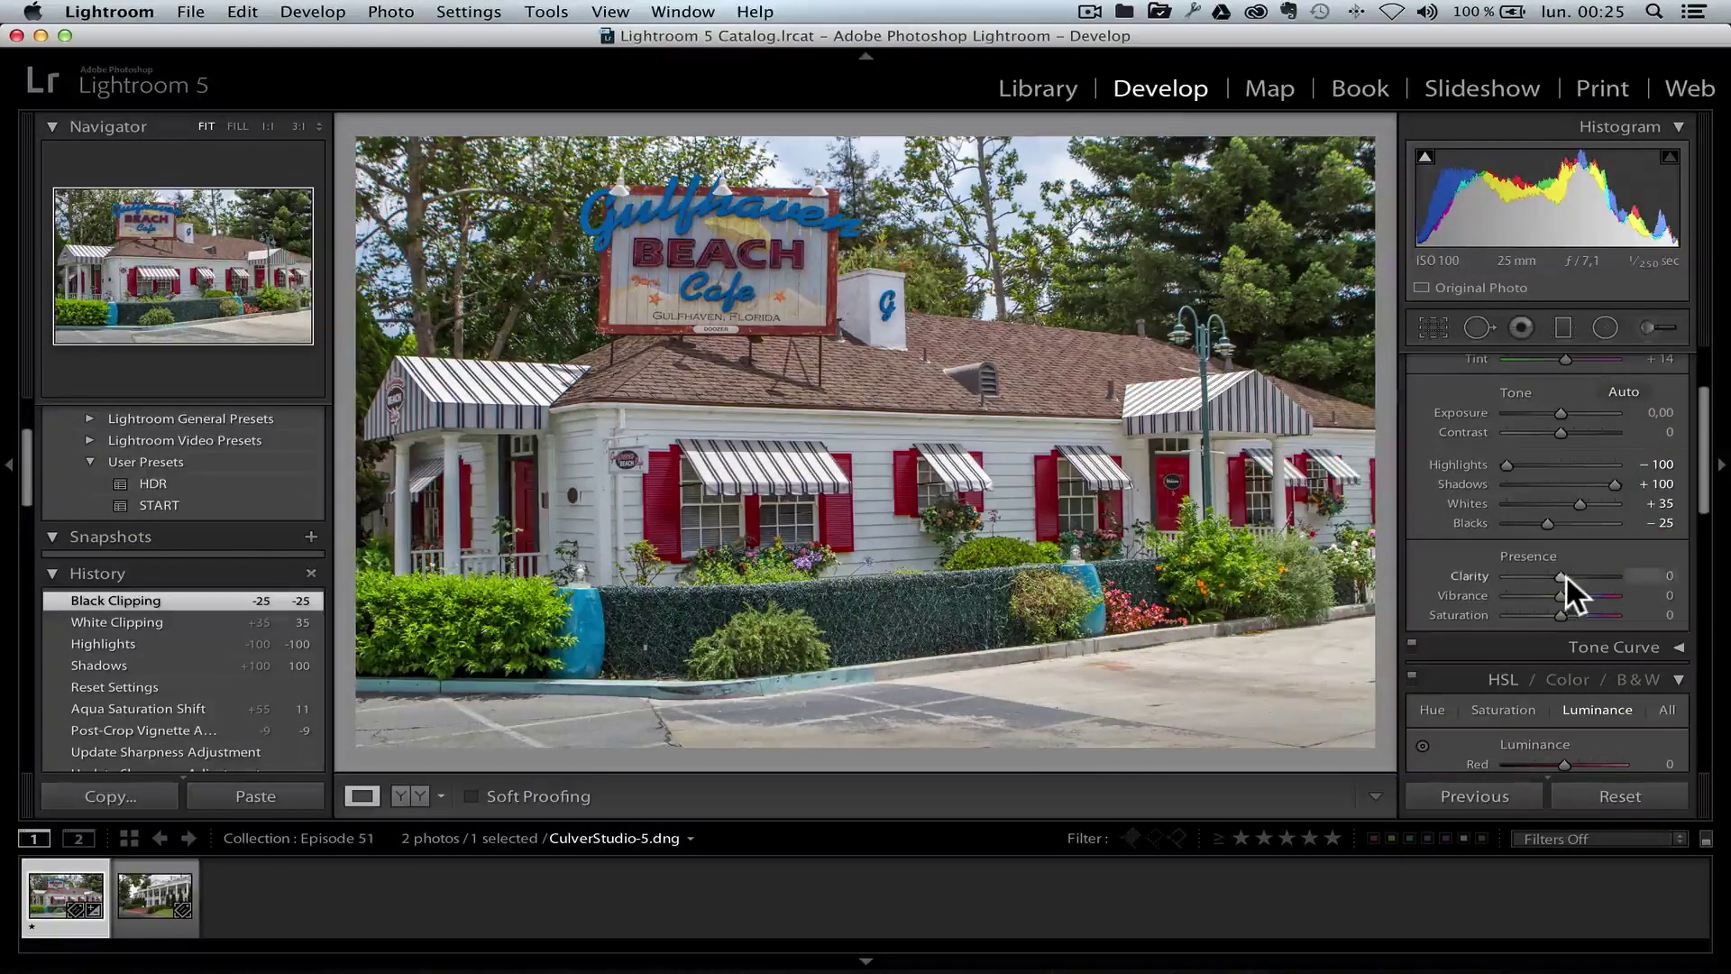
{"action": "left_click_drag", "start_coordinate": [1565, 573], "coordinate": [1622, 576]}
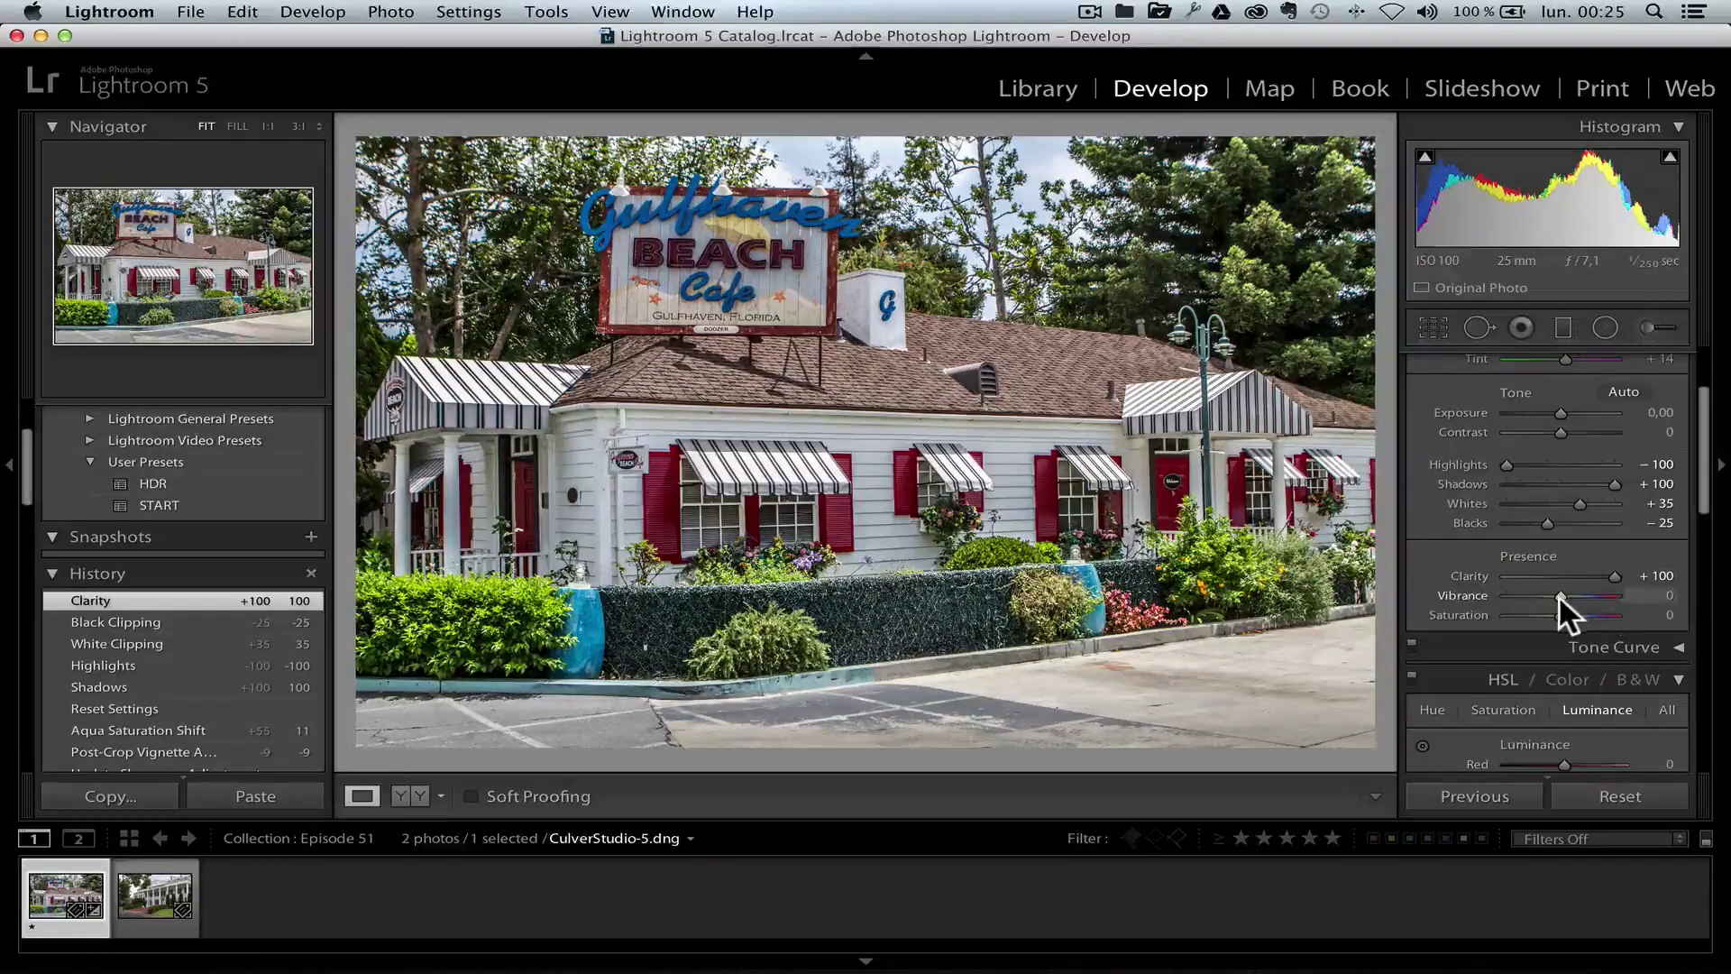
{"action": "mouse_move", "coordinate": [1559, 595]}
{"action": "left_mouse_down"}
{"action": "mouse_move", "coordinate": [1583, 597]}
{"action": "mouse_move", "coordinate": [1569, 616]}
{"action": "left_mouse_up"}
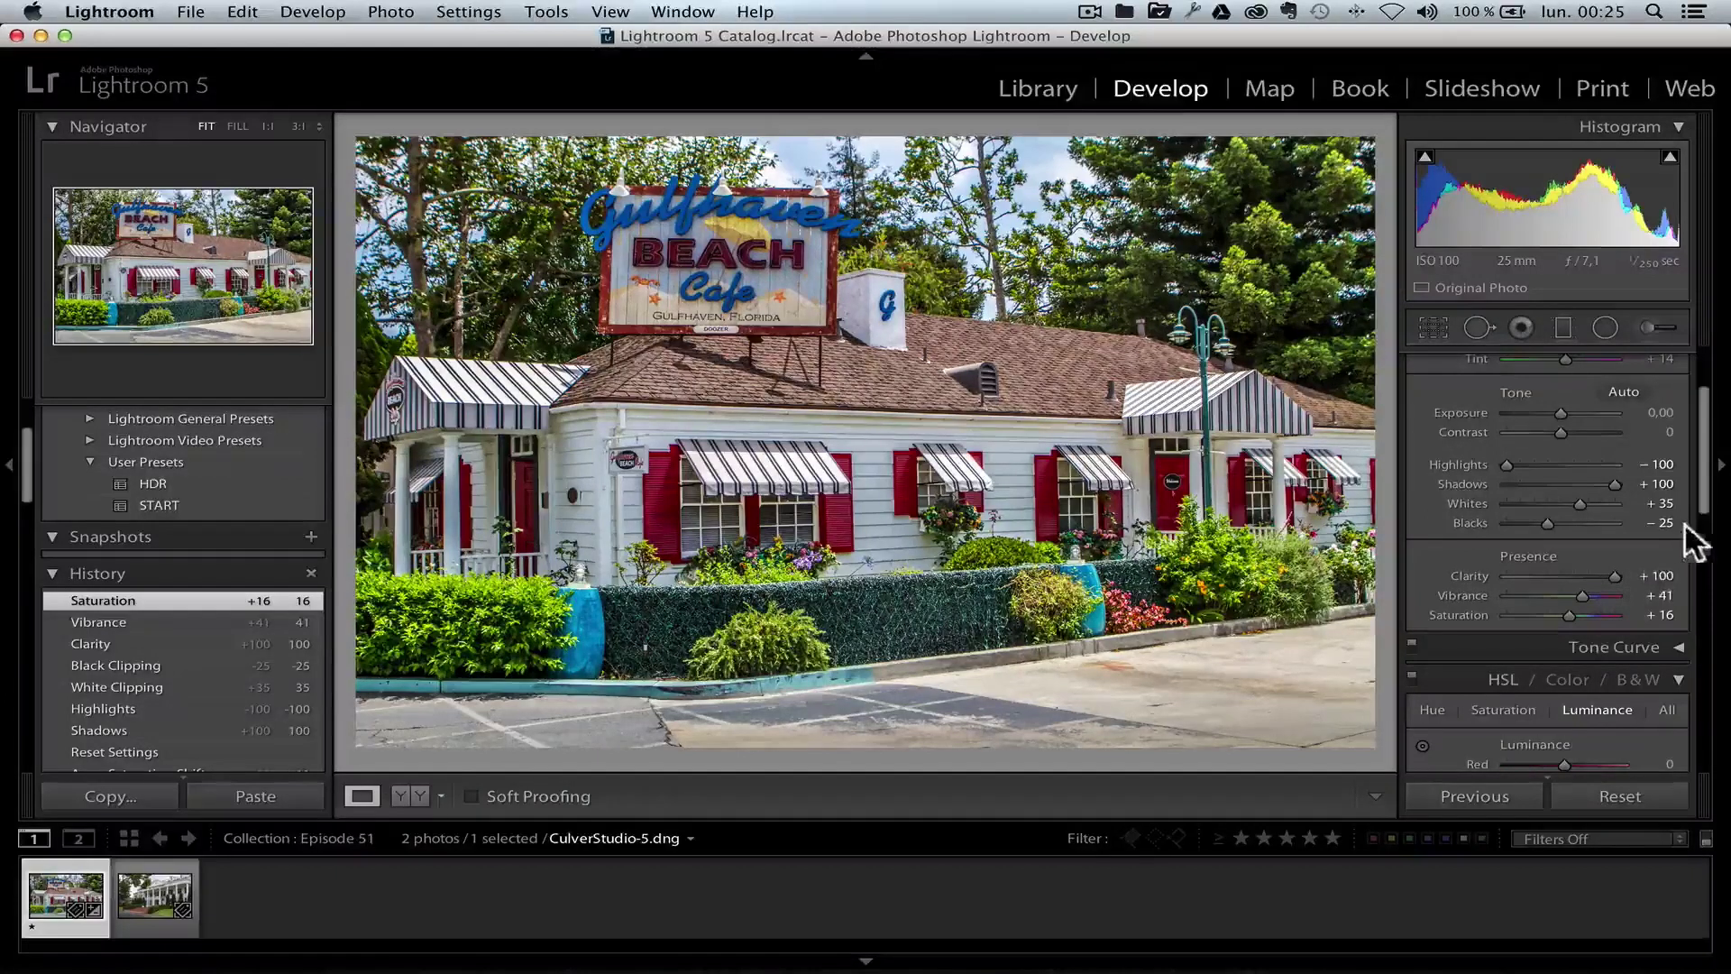
{"action": "left_click_drag", "start_coordinate": [1704, 514], "coordinate": [1706, 482]}
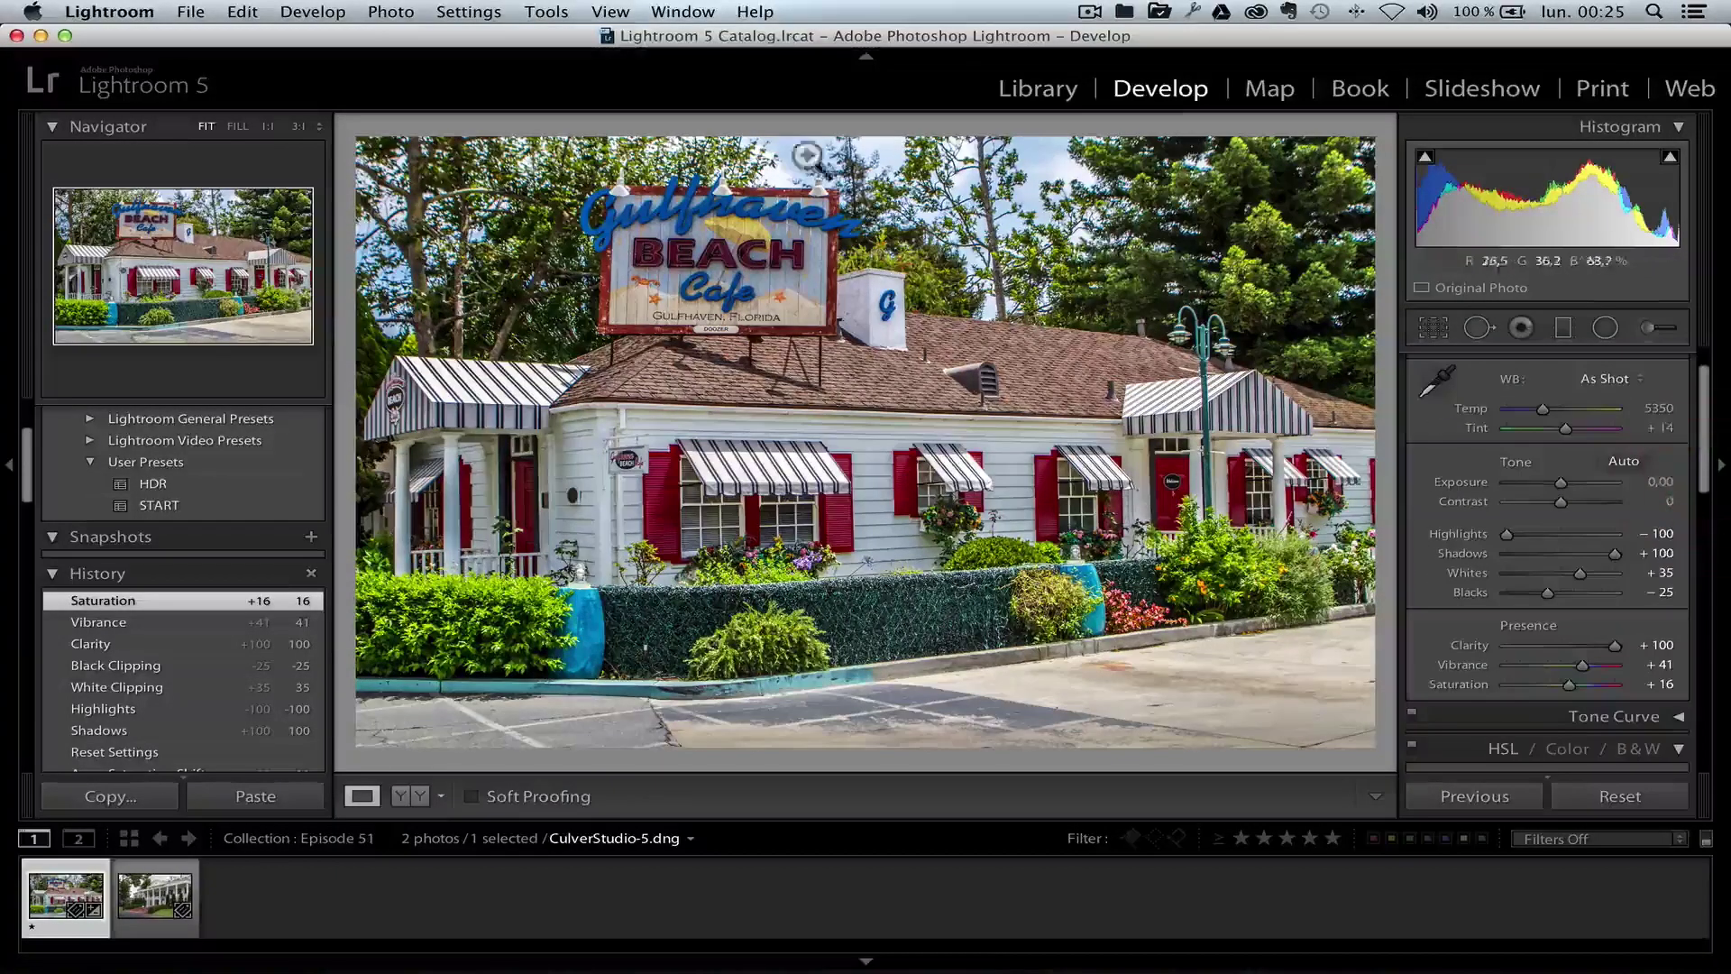
Inspect the treetops at 1:1, then return the photo to Fit view.
{"action": "left_click", "coordinate": [1026, 178]}
{"action": "left_click_drag", "start_coordinate": [1057, 248], "coordinate": [963, 499]}
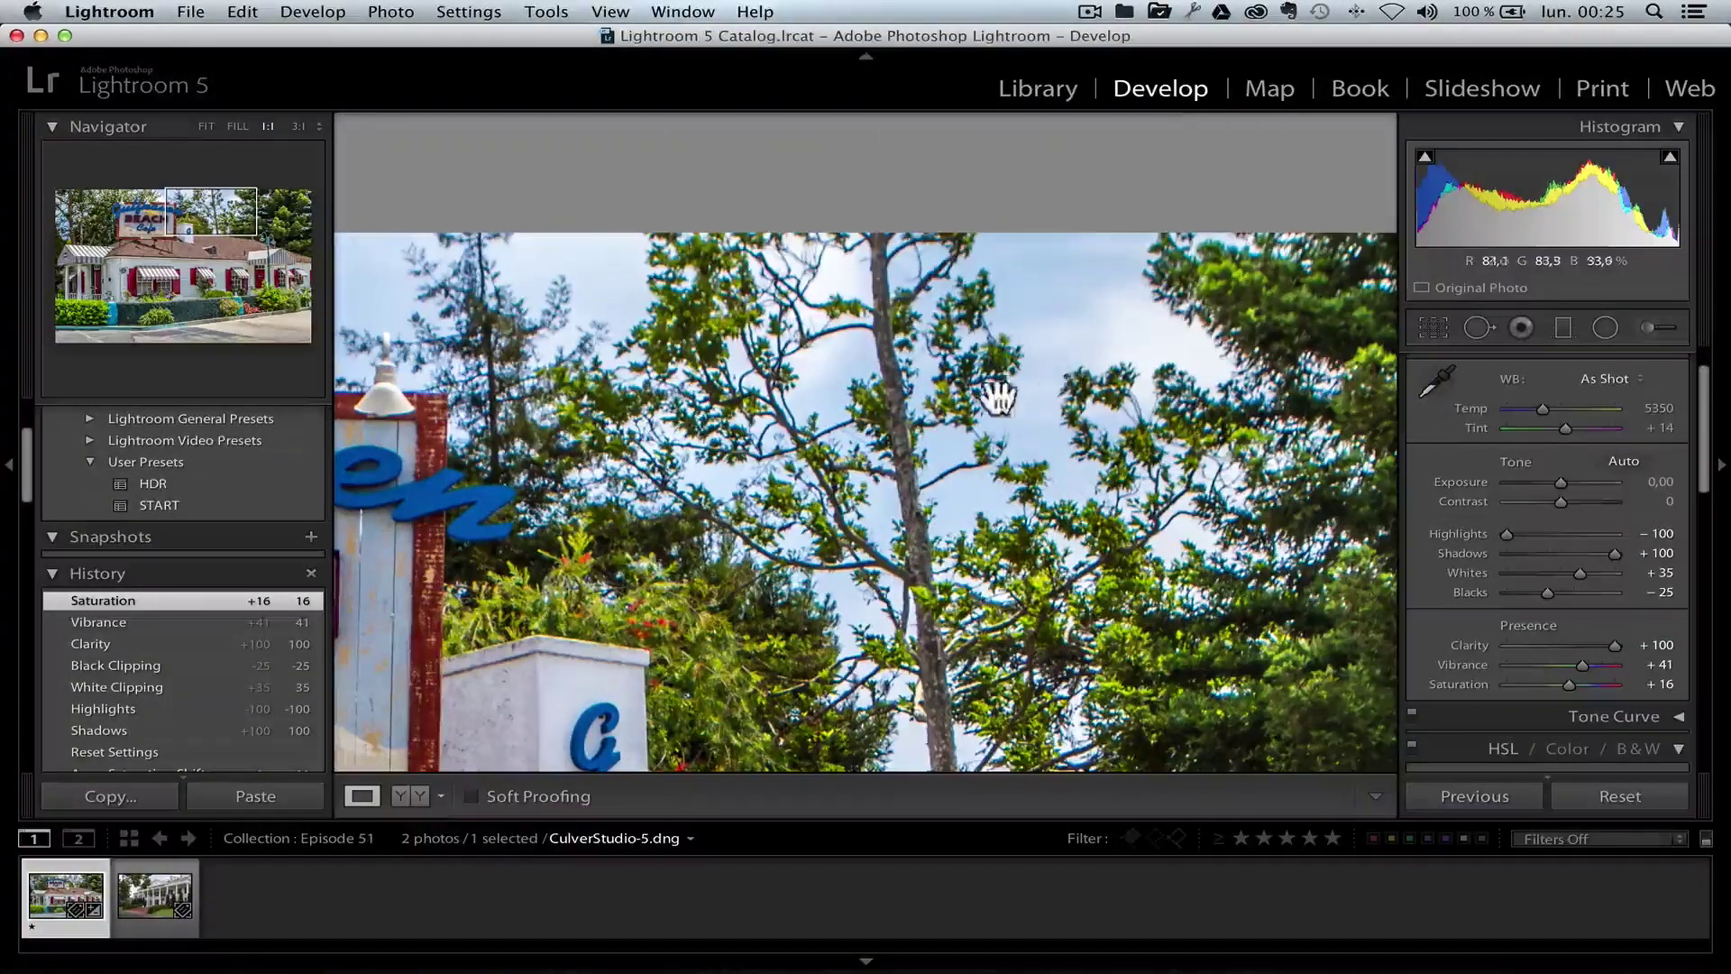
{"action": "left_click", "coordinate": [1026, 356]}
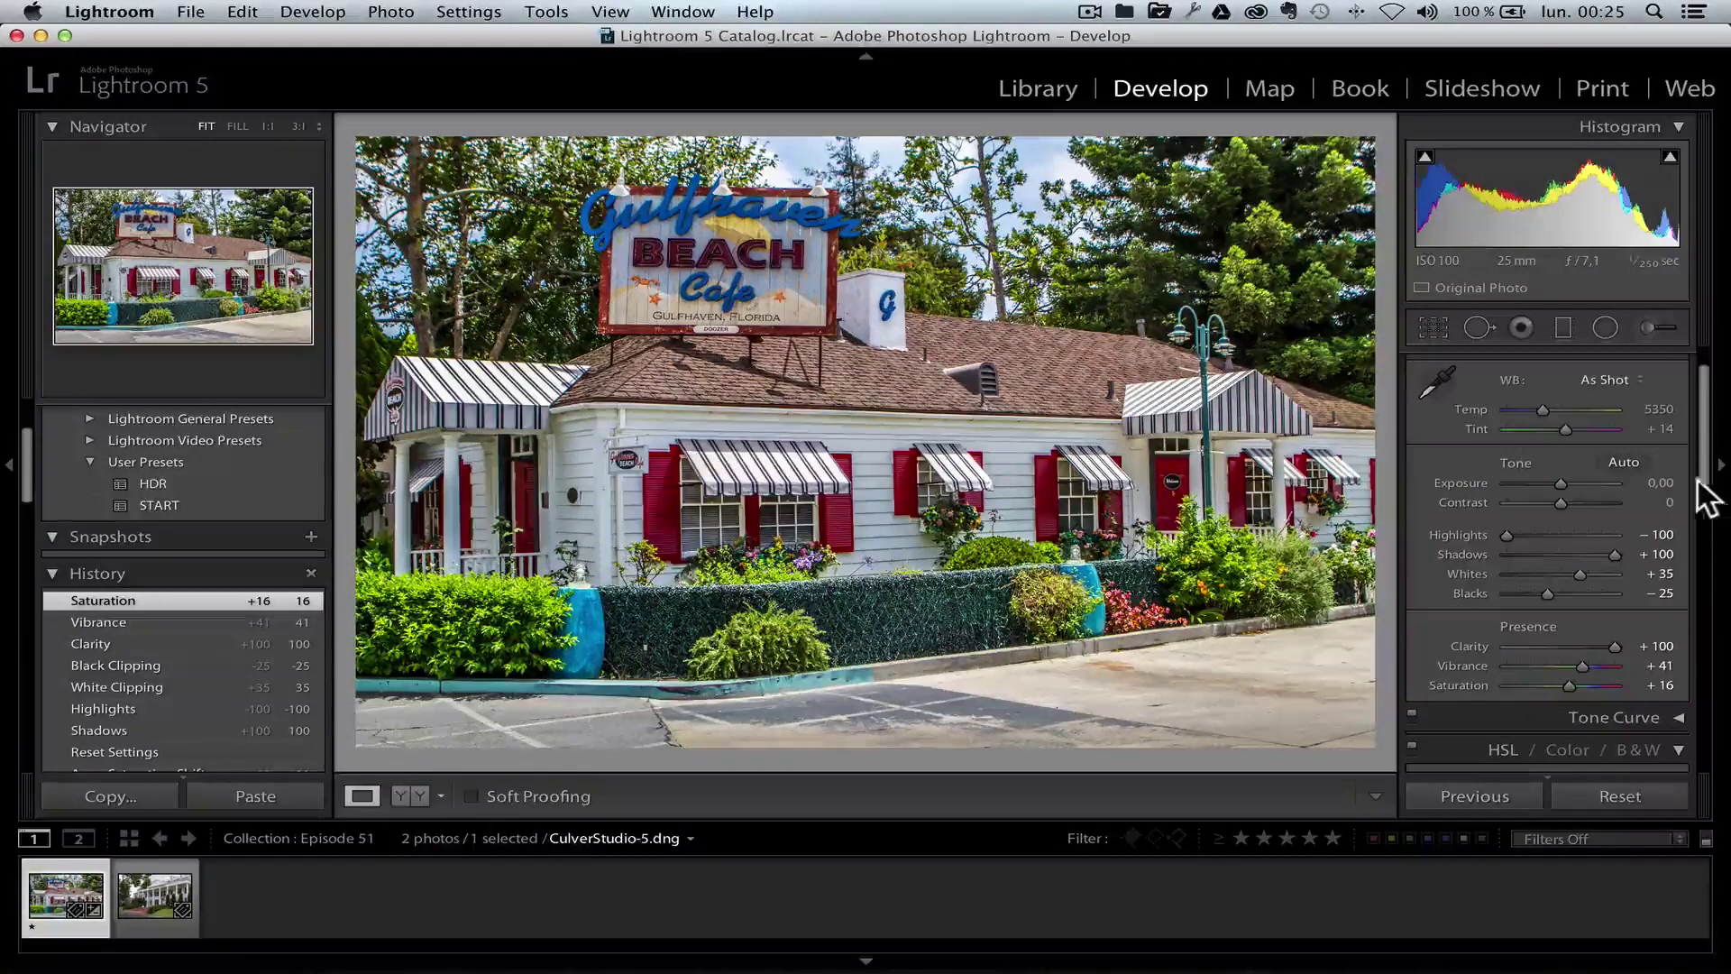
{"action": "left_click_drag", "start_coordinate": [1705, 490], "coordinate": [1707, 544]}
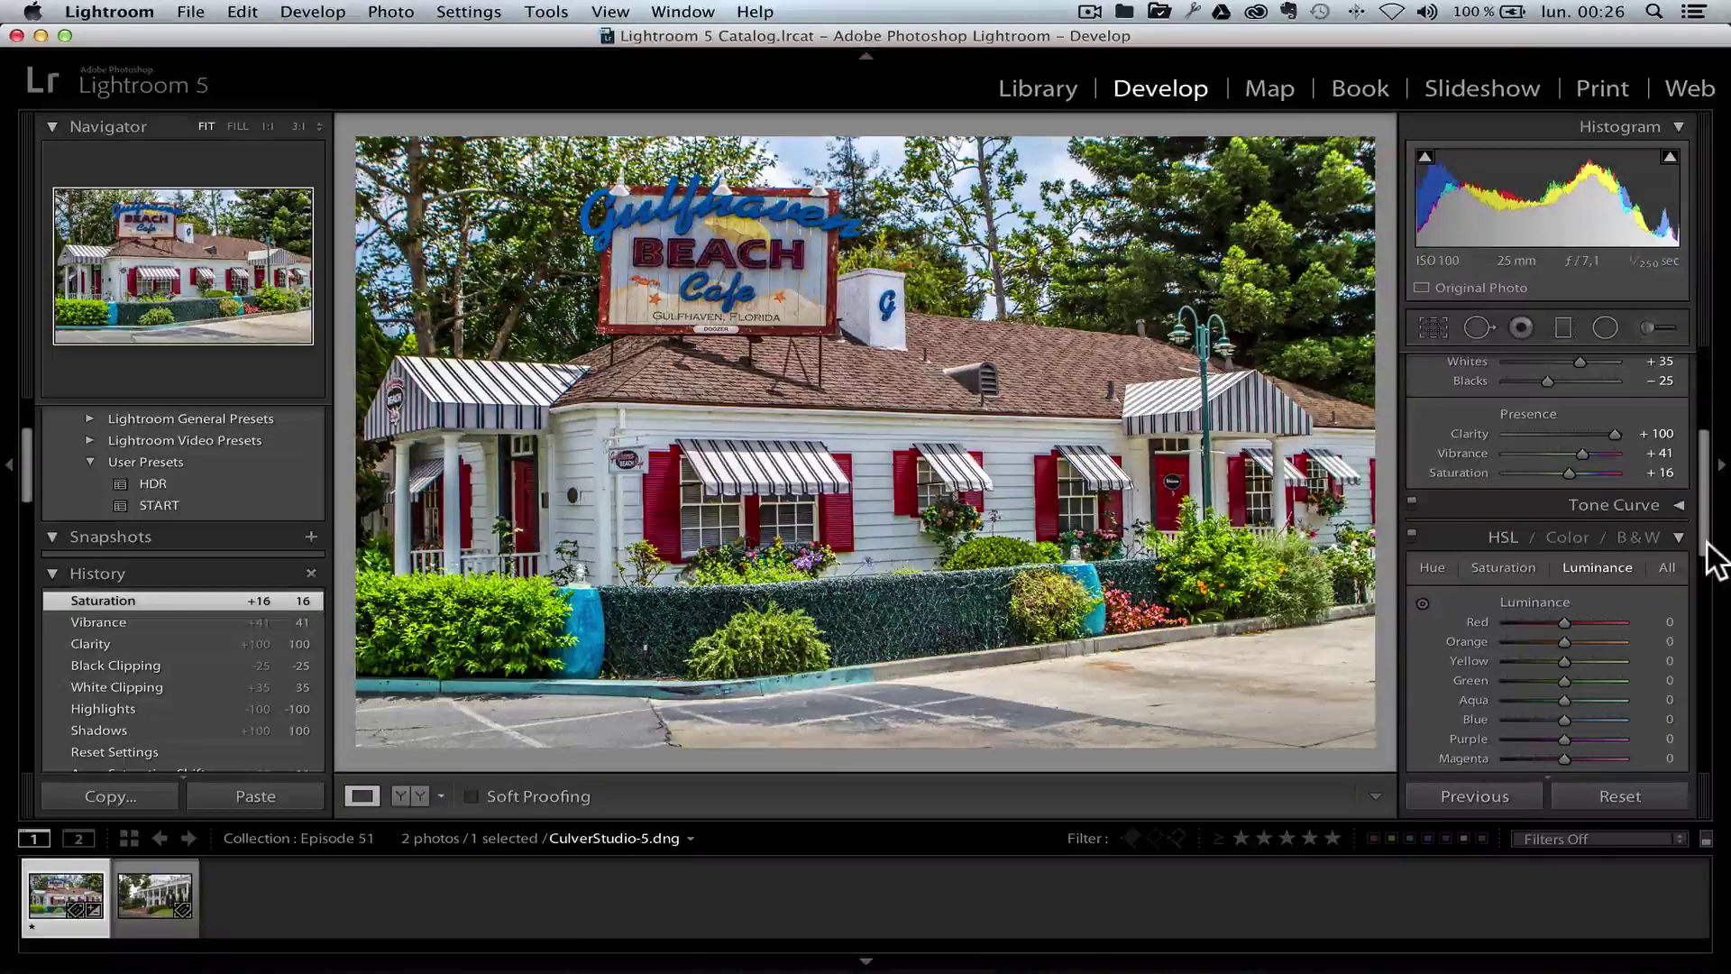
In HSL, set Blue luminance to −36 and Blue saturation to +53.
{"action": "scroll", "coordinate": [1693, 581], "scroll_direction": "down", "scroll_amount": 3}
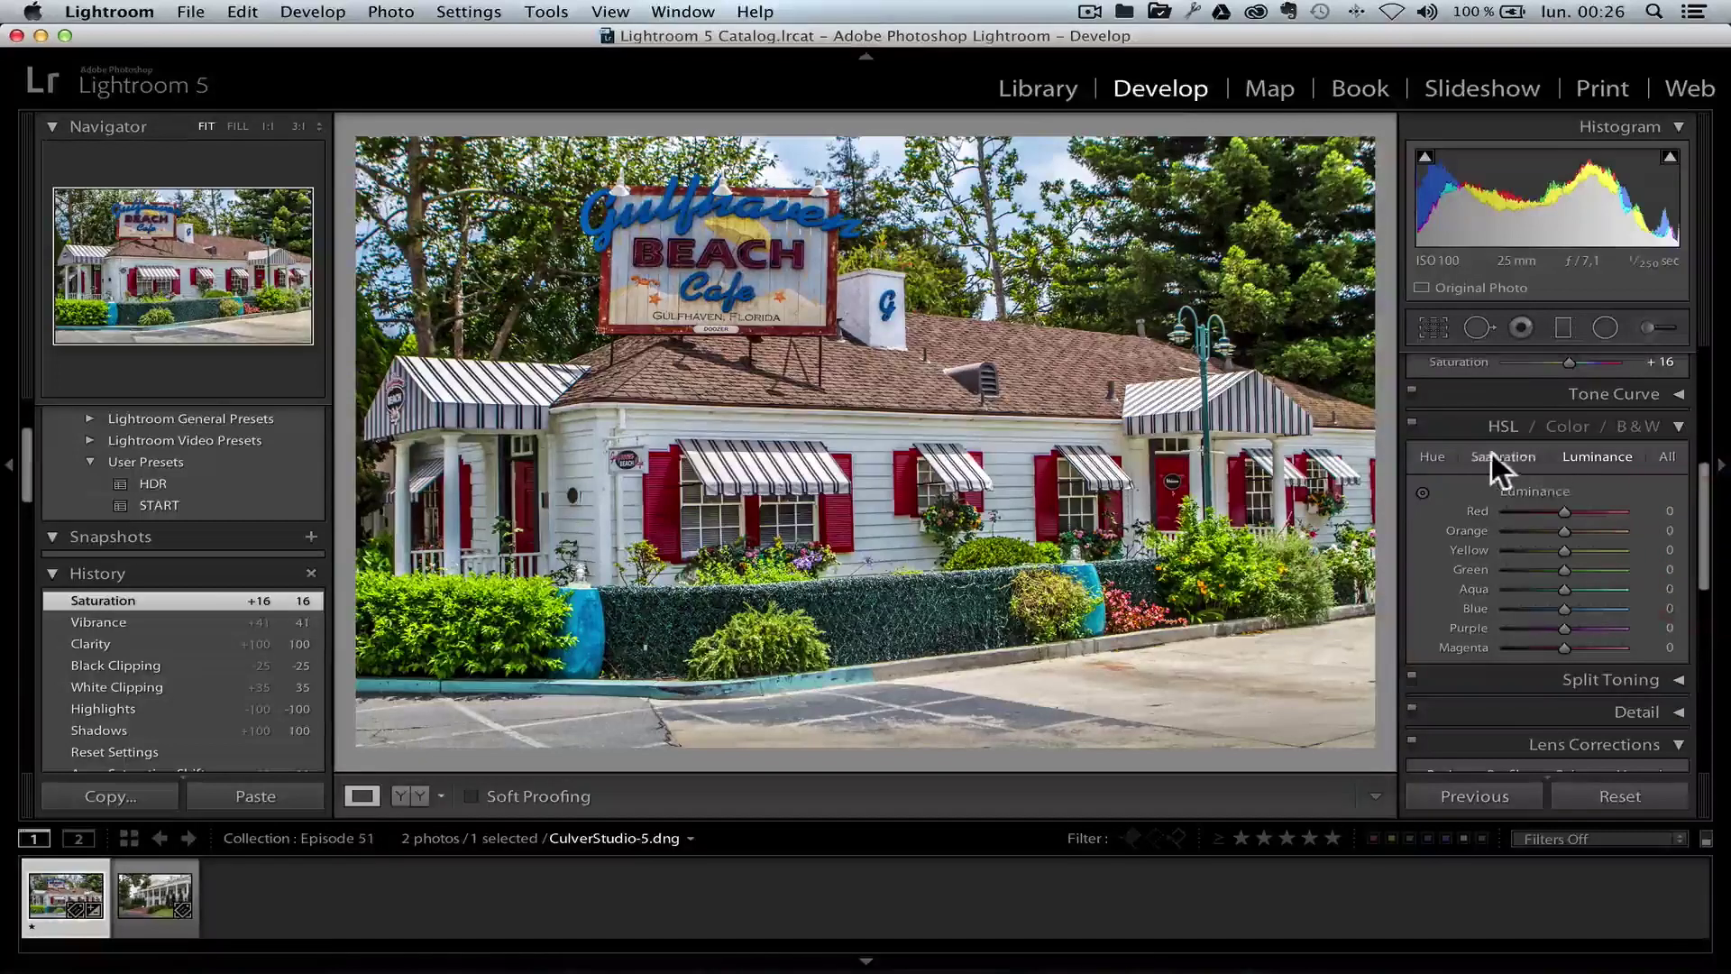
{"action": "left_click", "coordinate": [1603, 453]}
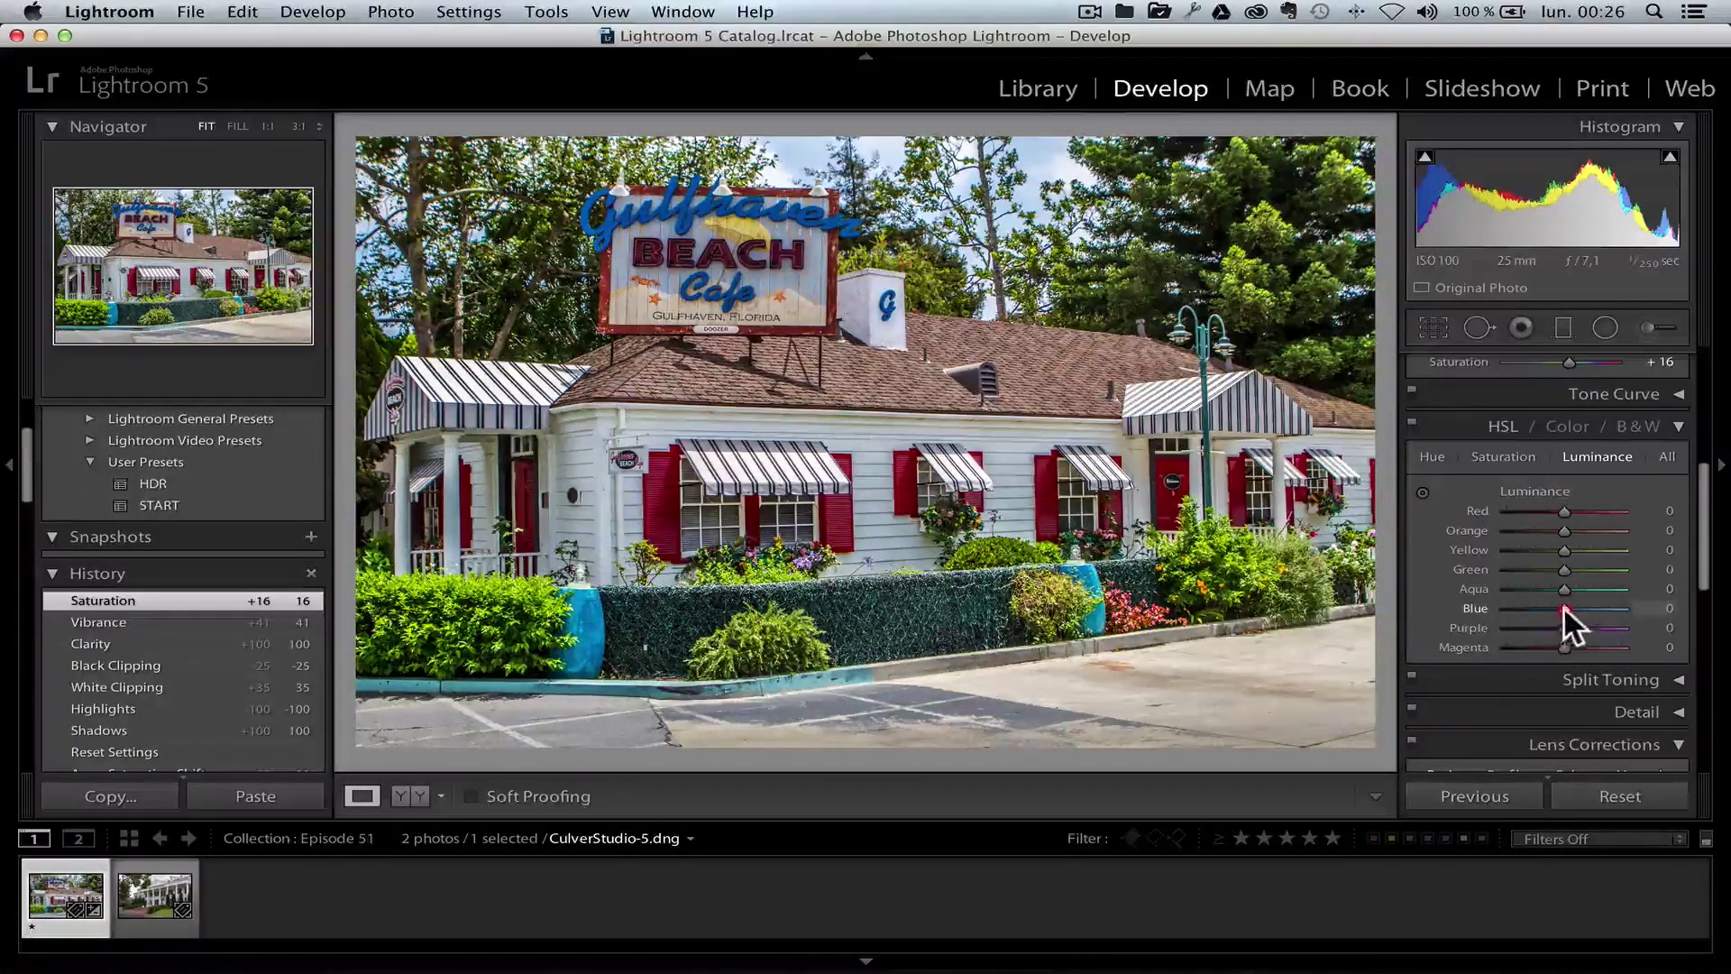
{"action": "left_click_drag", "start_coordinate": [1564, 609], "coordinate": [1542, 606]}
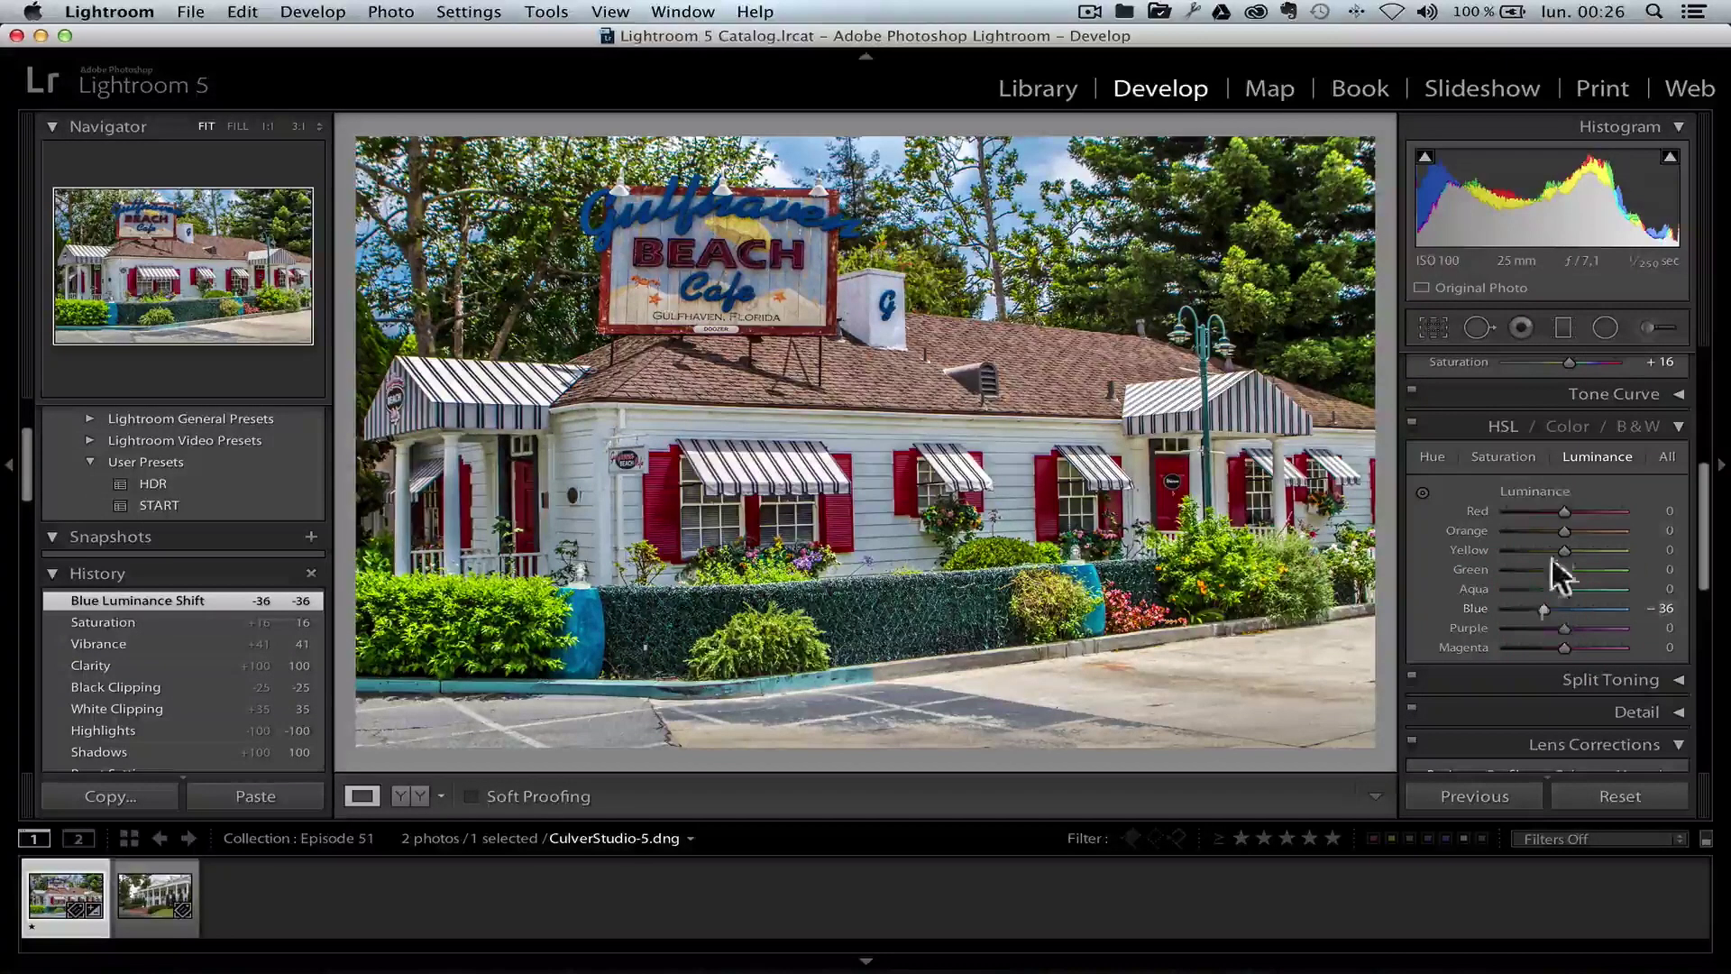
{"action": "left_click", "coordinate": [1518, 453]}
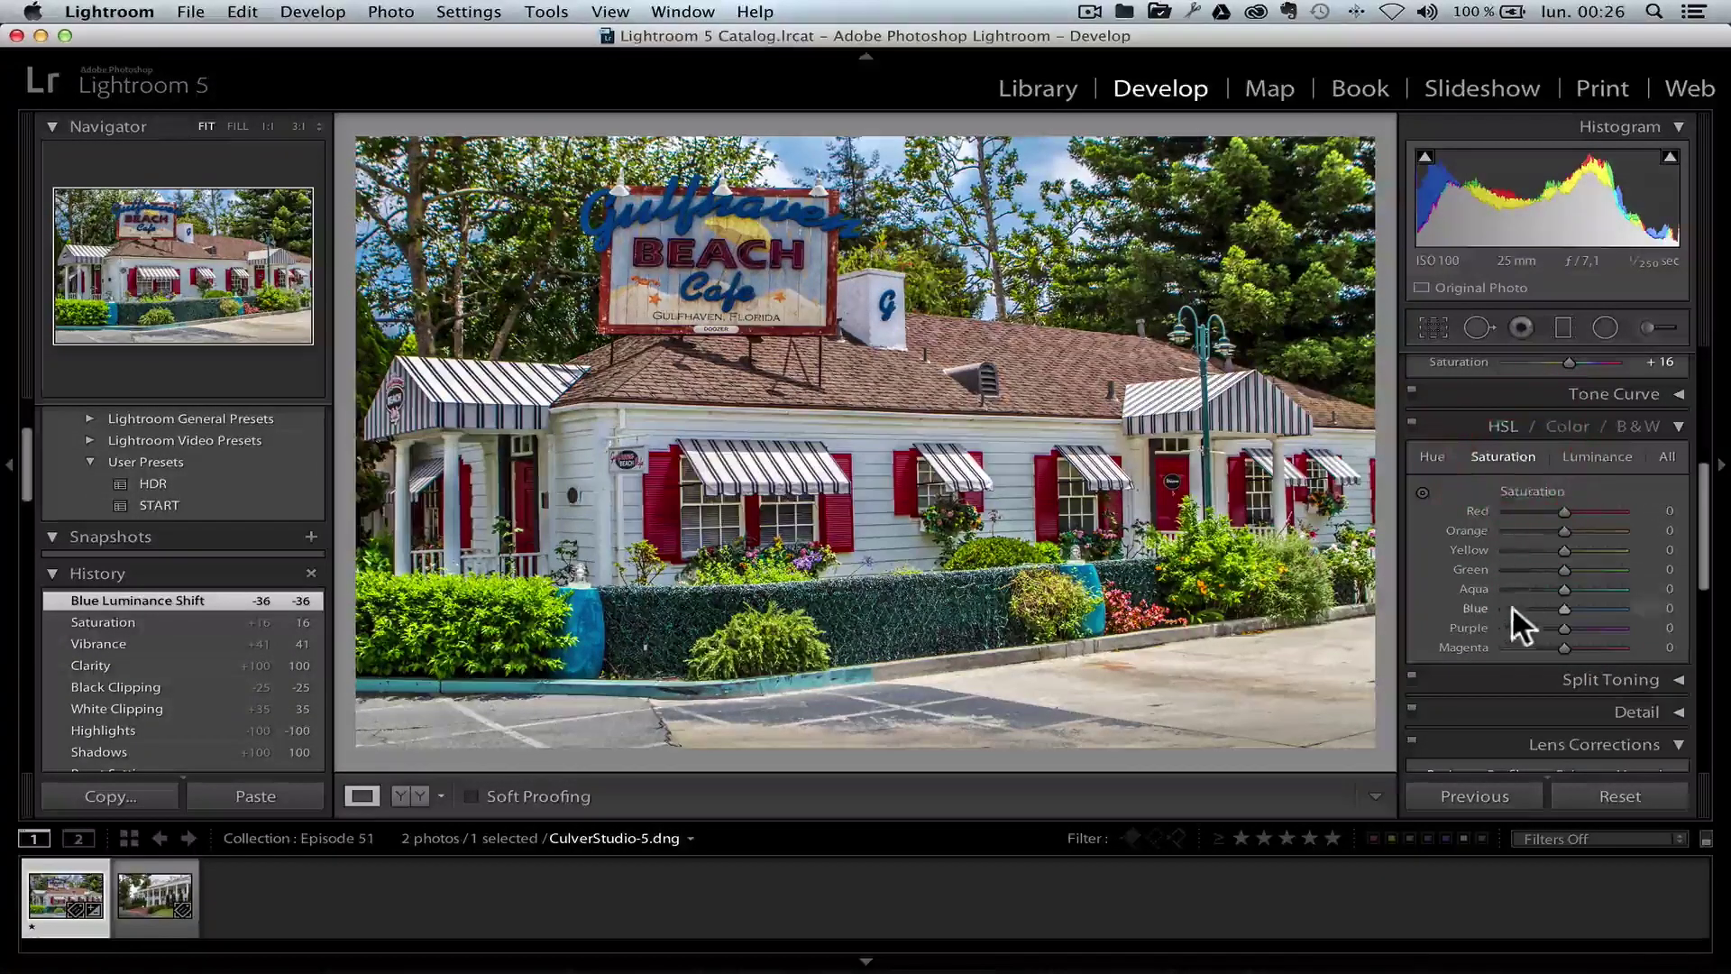
{"action": "left_click_drag", "start_coordinate": [1569, 605], "coordinate": [1594, 598]}
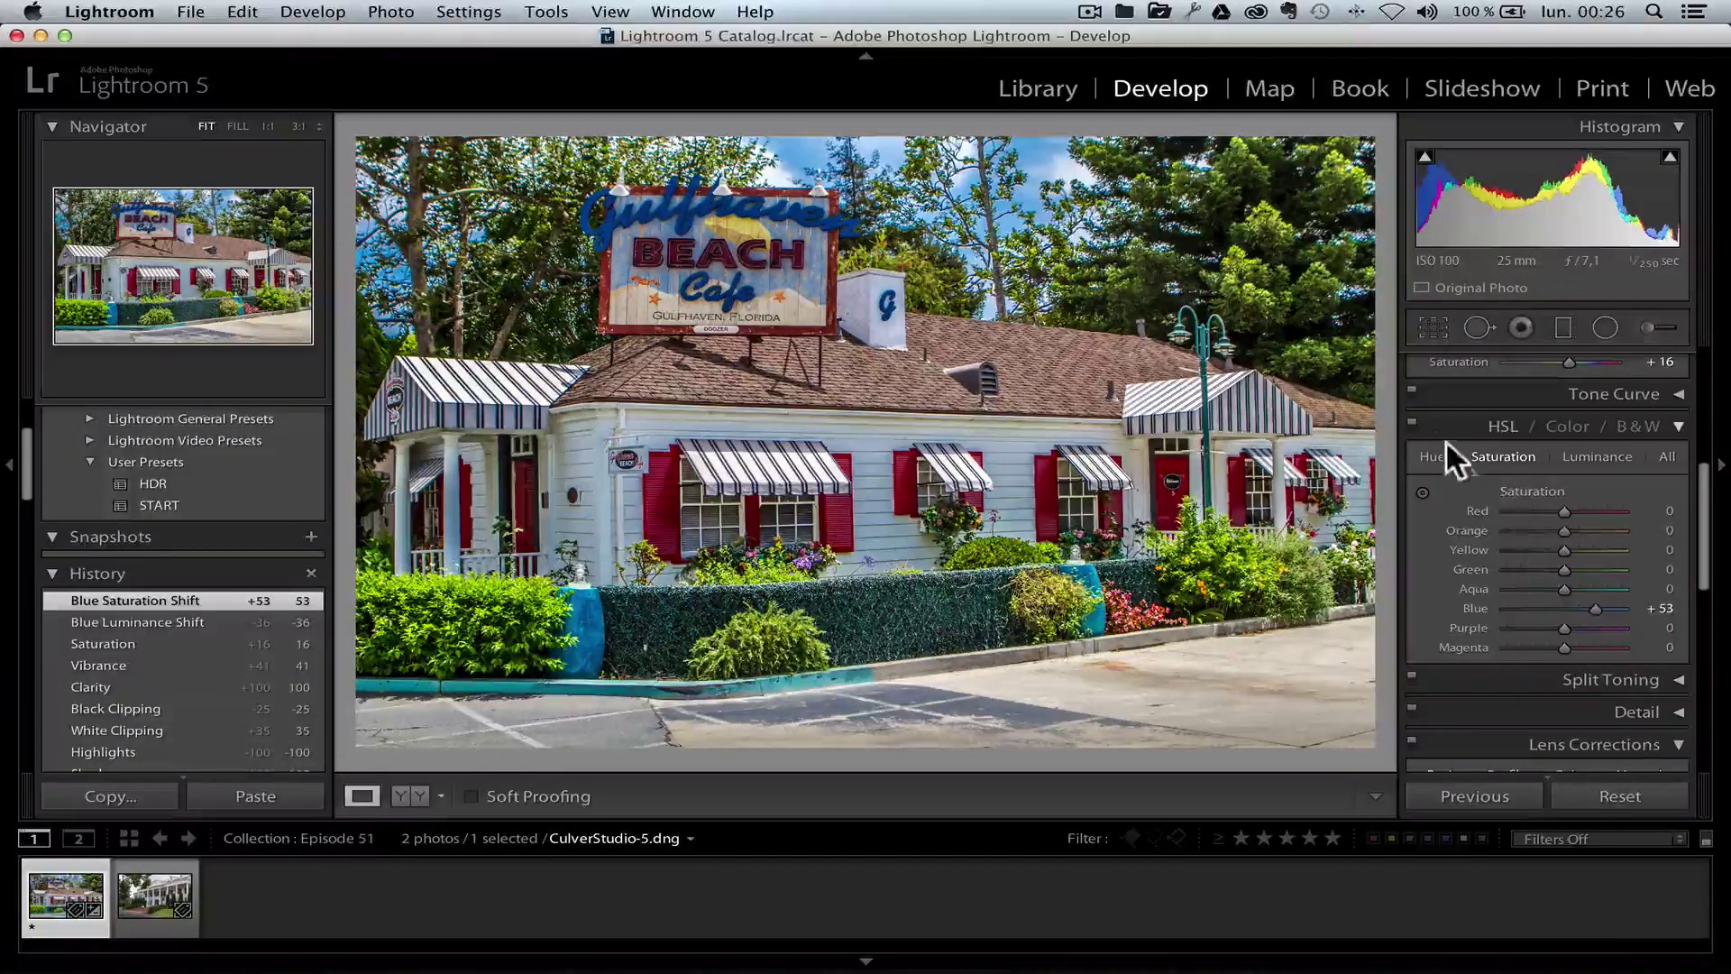
Toggle the HSL adjustments off and on to compare the deepened sky.
{"action": "left_click", "coordinate": [1409, 422]}
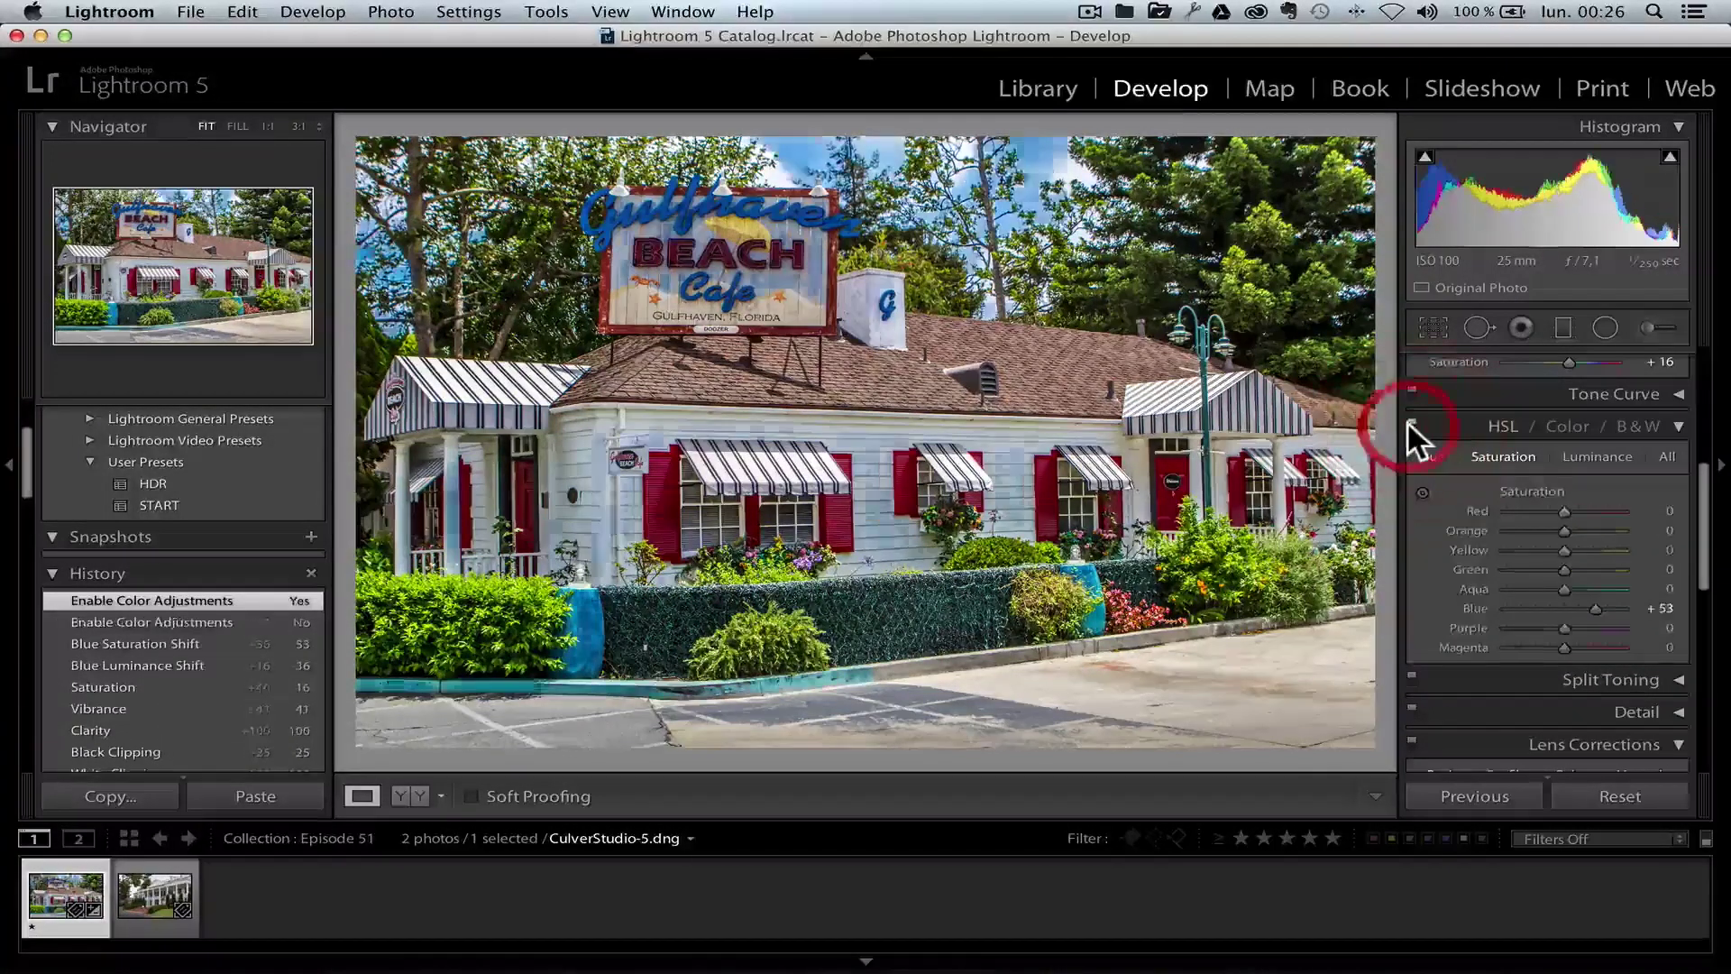
{"action": "left_click", "coordinate": [1409, 422]}
{"action": "left_click", "coordinate": [1410, 422]}
{"action": "left_click", "coordinate": [1410, 422]}
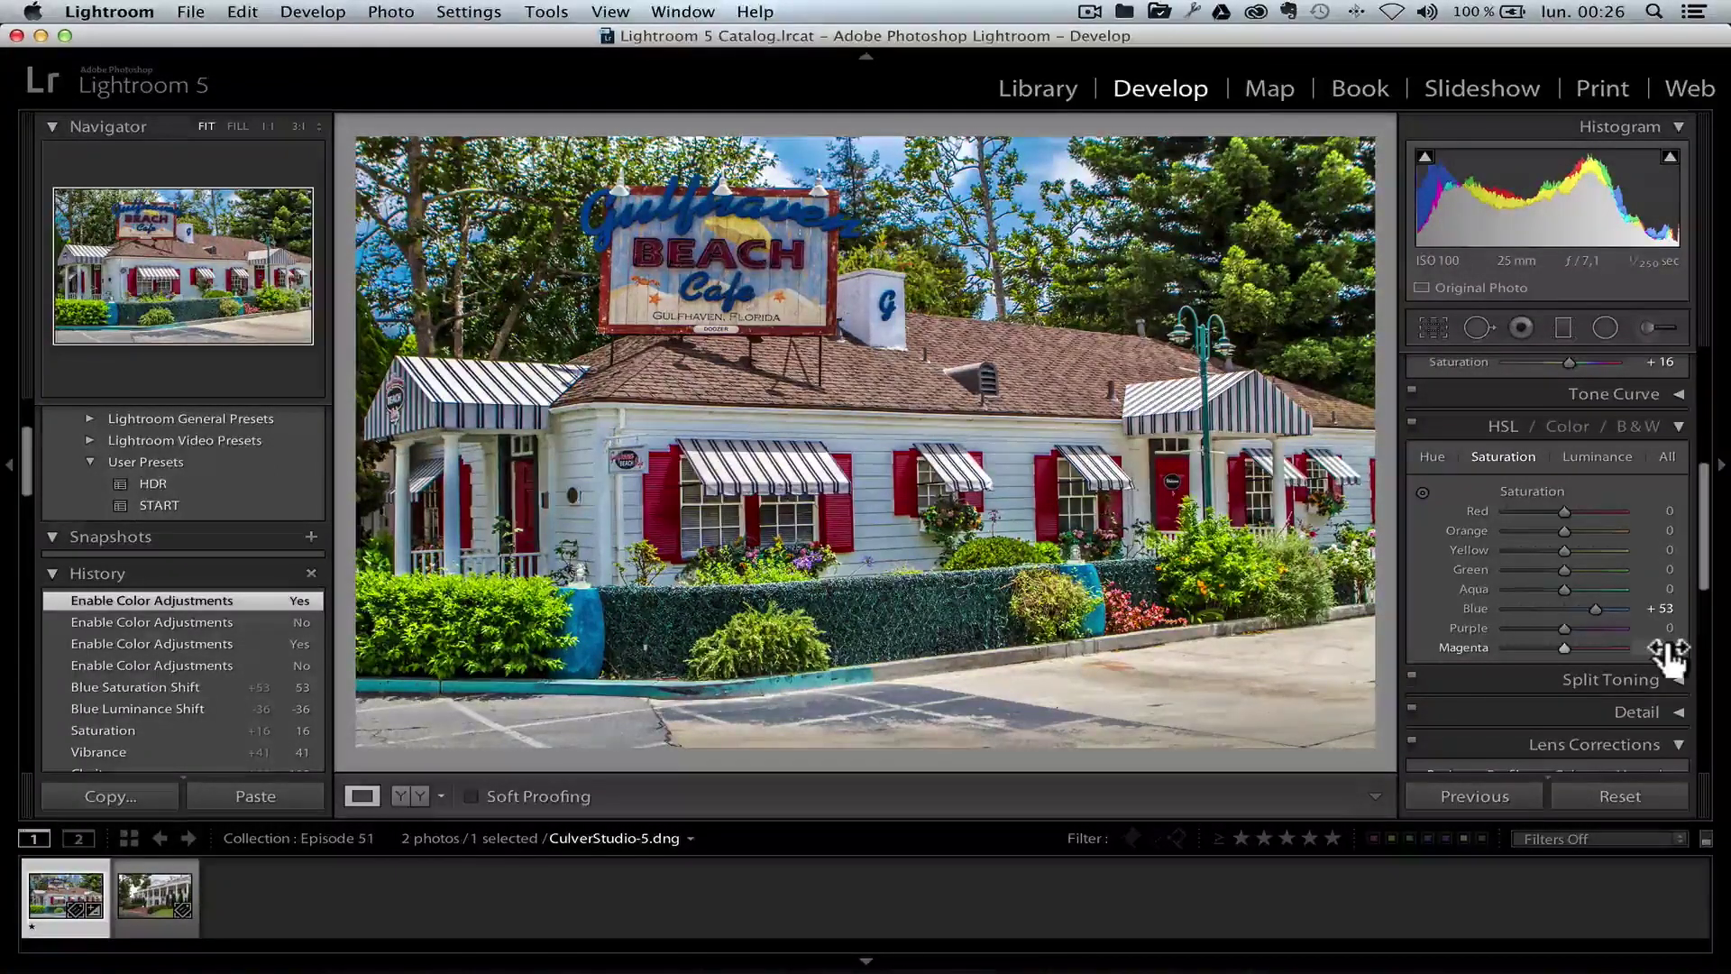
{"action": "left_click_drag", "start_coordinate": [1707, 587], "coordinate": [1691, 650]}
Enable lens profile corrections and chromatic aberration removal, viewing the roof at 1:1.
{"action": "left_click", "coordinate": [1500, 552]}
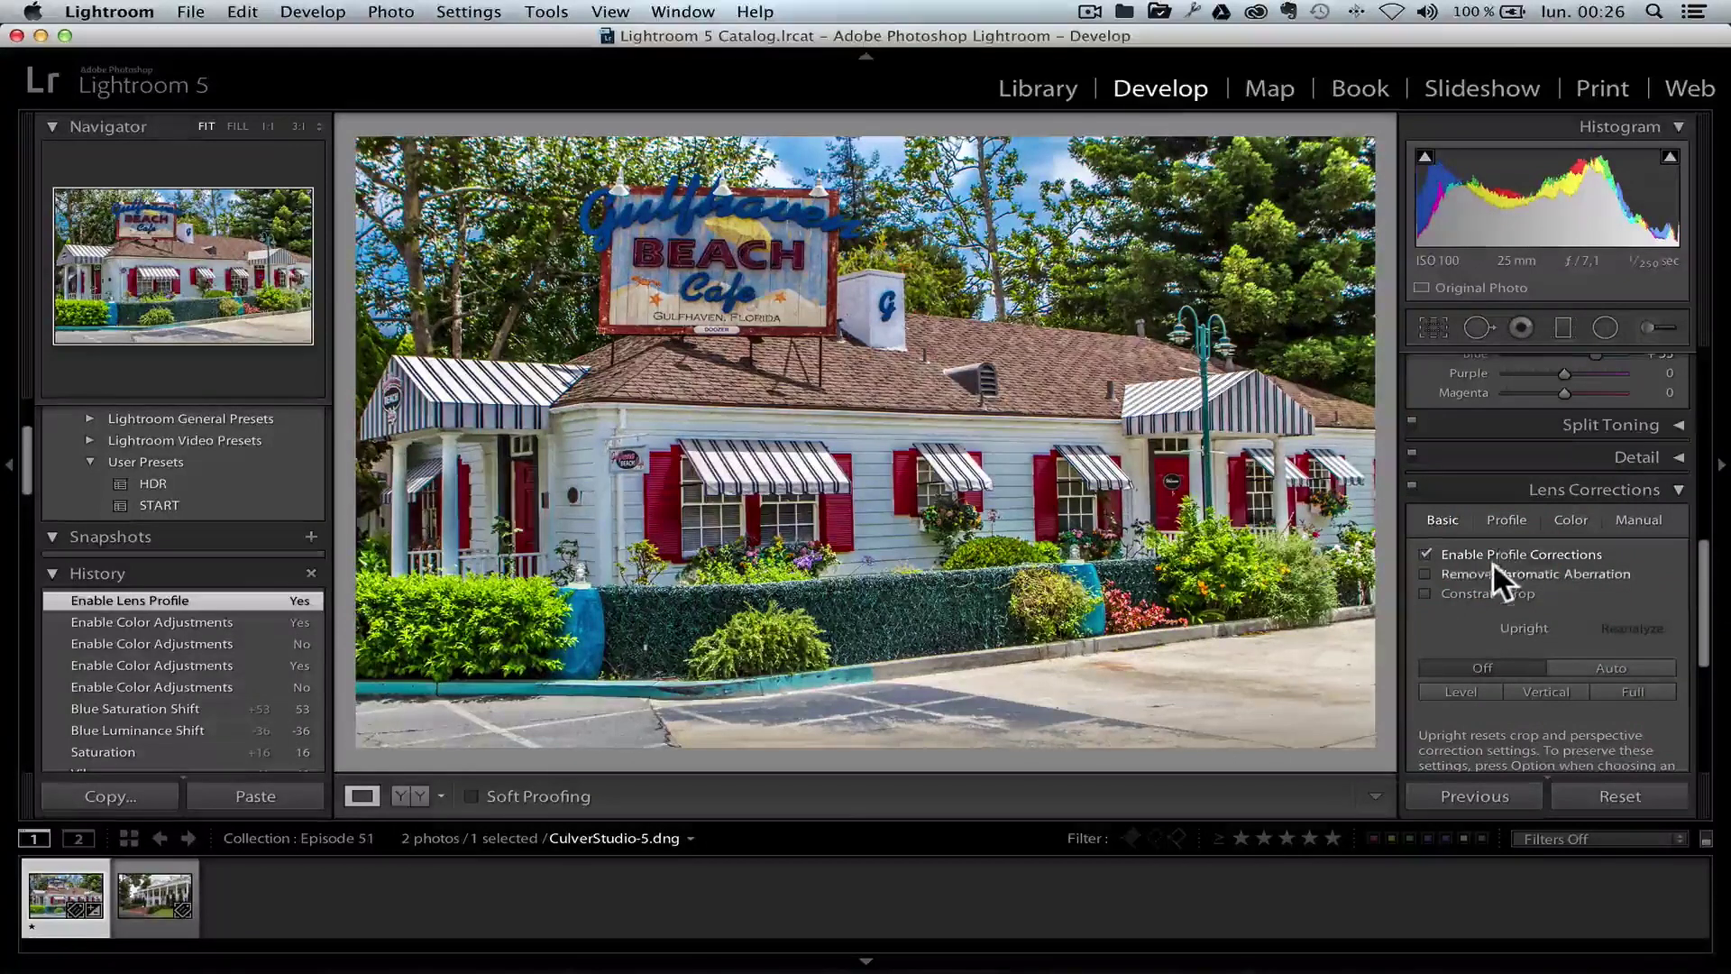
{"action": "left_click", "coordinate": [1490, 572]}
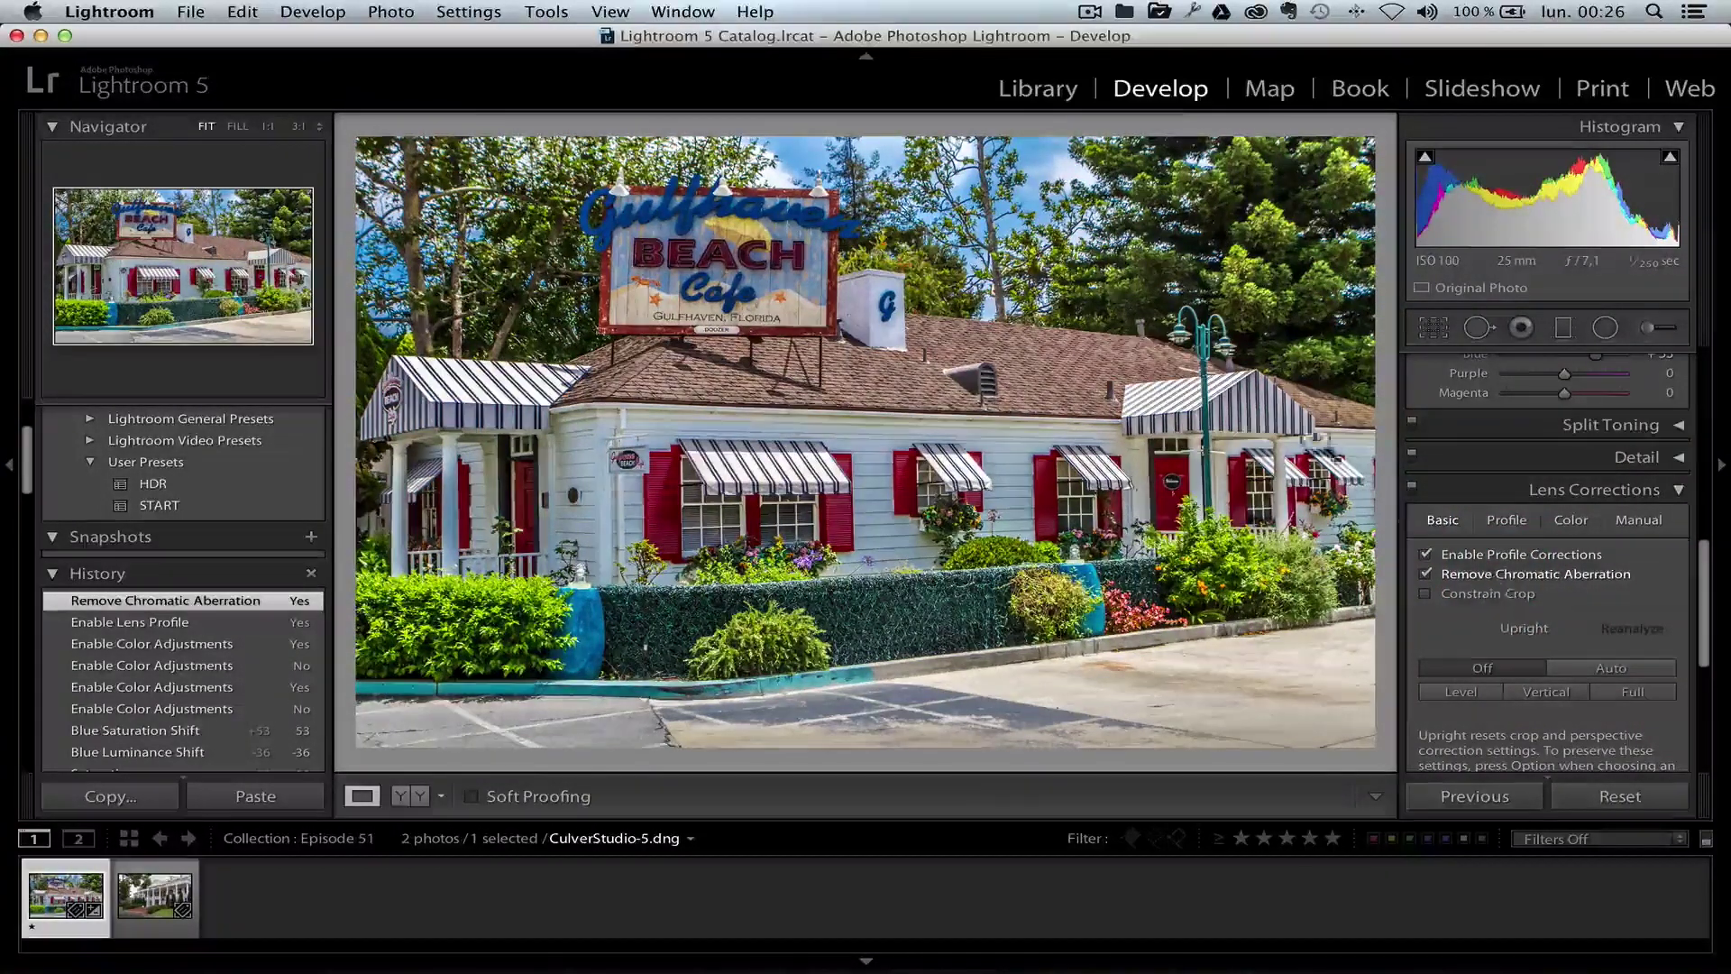
{"action": "left_click", "coordinate": [1037, 261]}
{"action": "left_click_drag", "start_coordinate": [886, 244], "coordinate": [891, 417]}
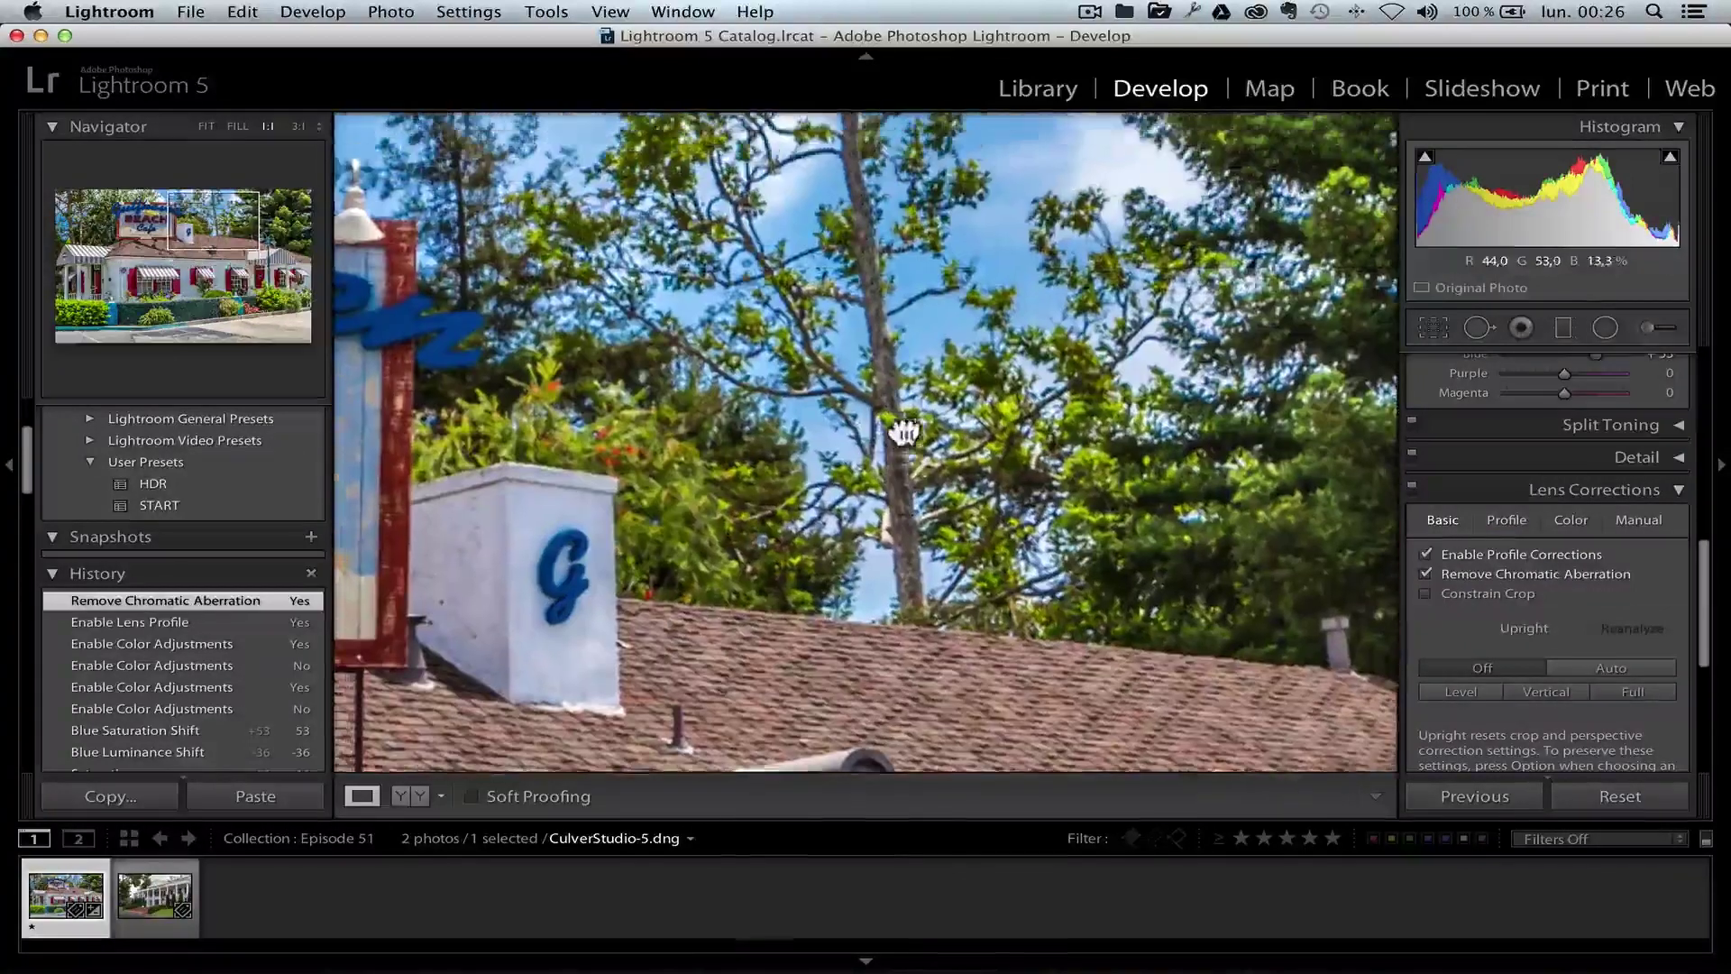
Compare chromatic aberration removal off and on, then try Upright Auto and return it to Off.
{"action": "left_click", "coordinate": [1463, 570]}
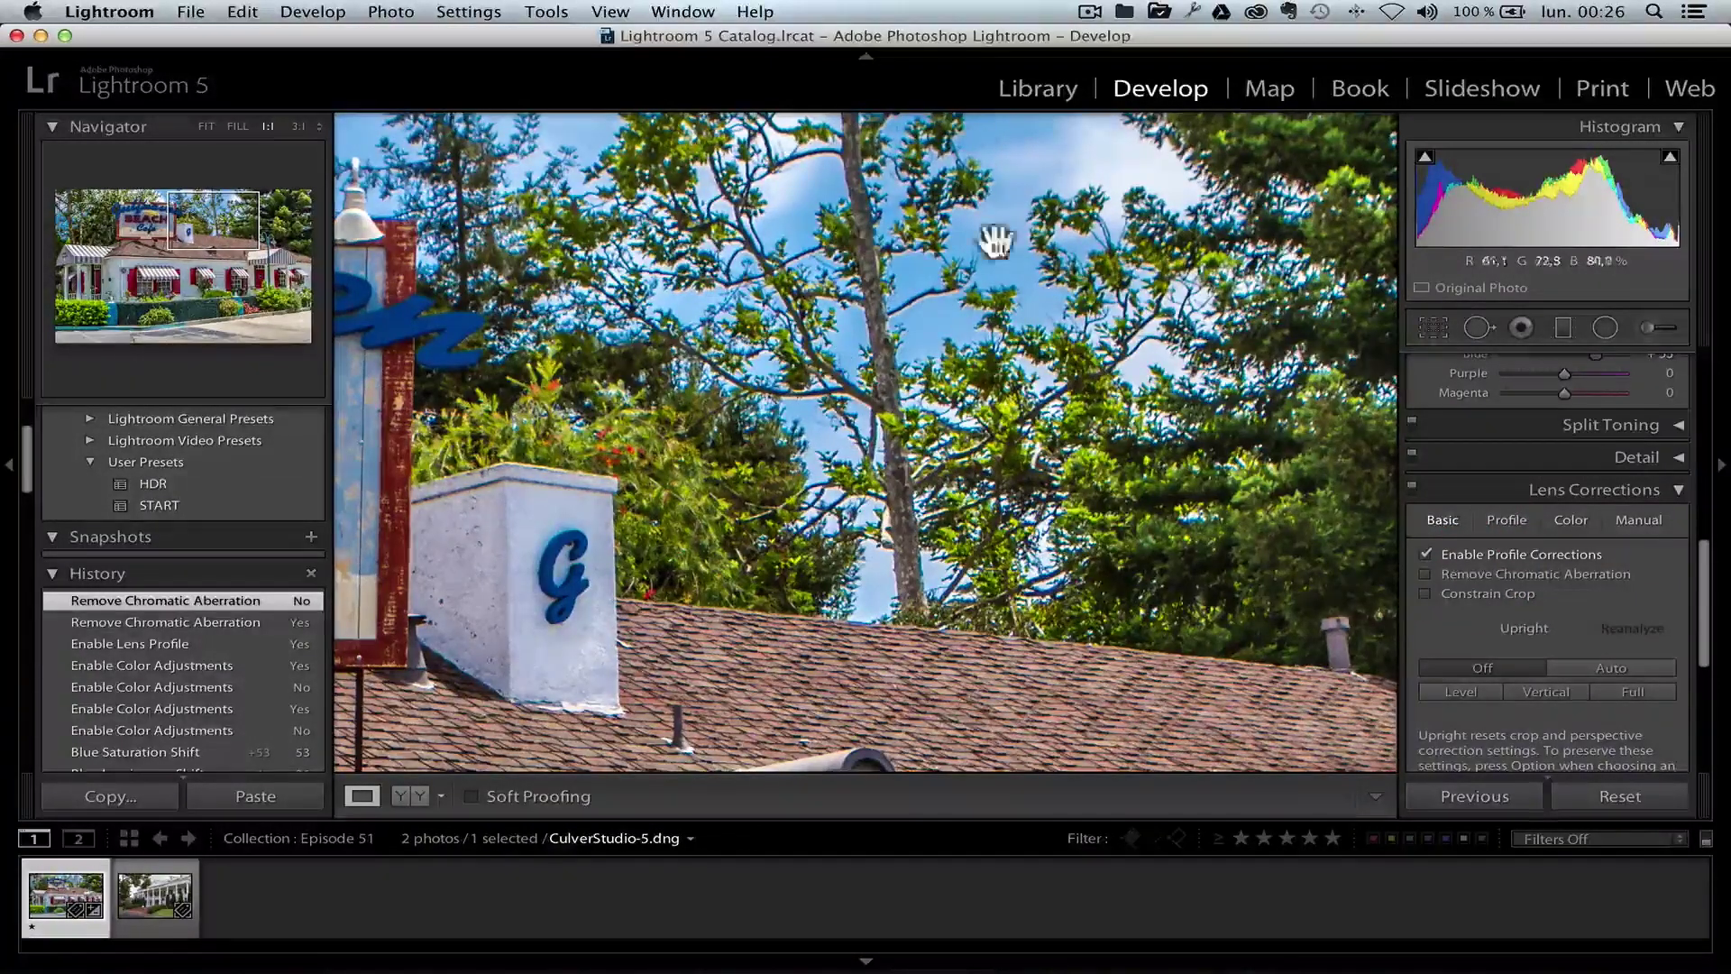
{"action": "left_click", "coordinate": [1426, 573]}
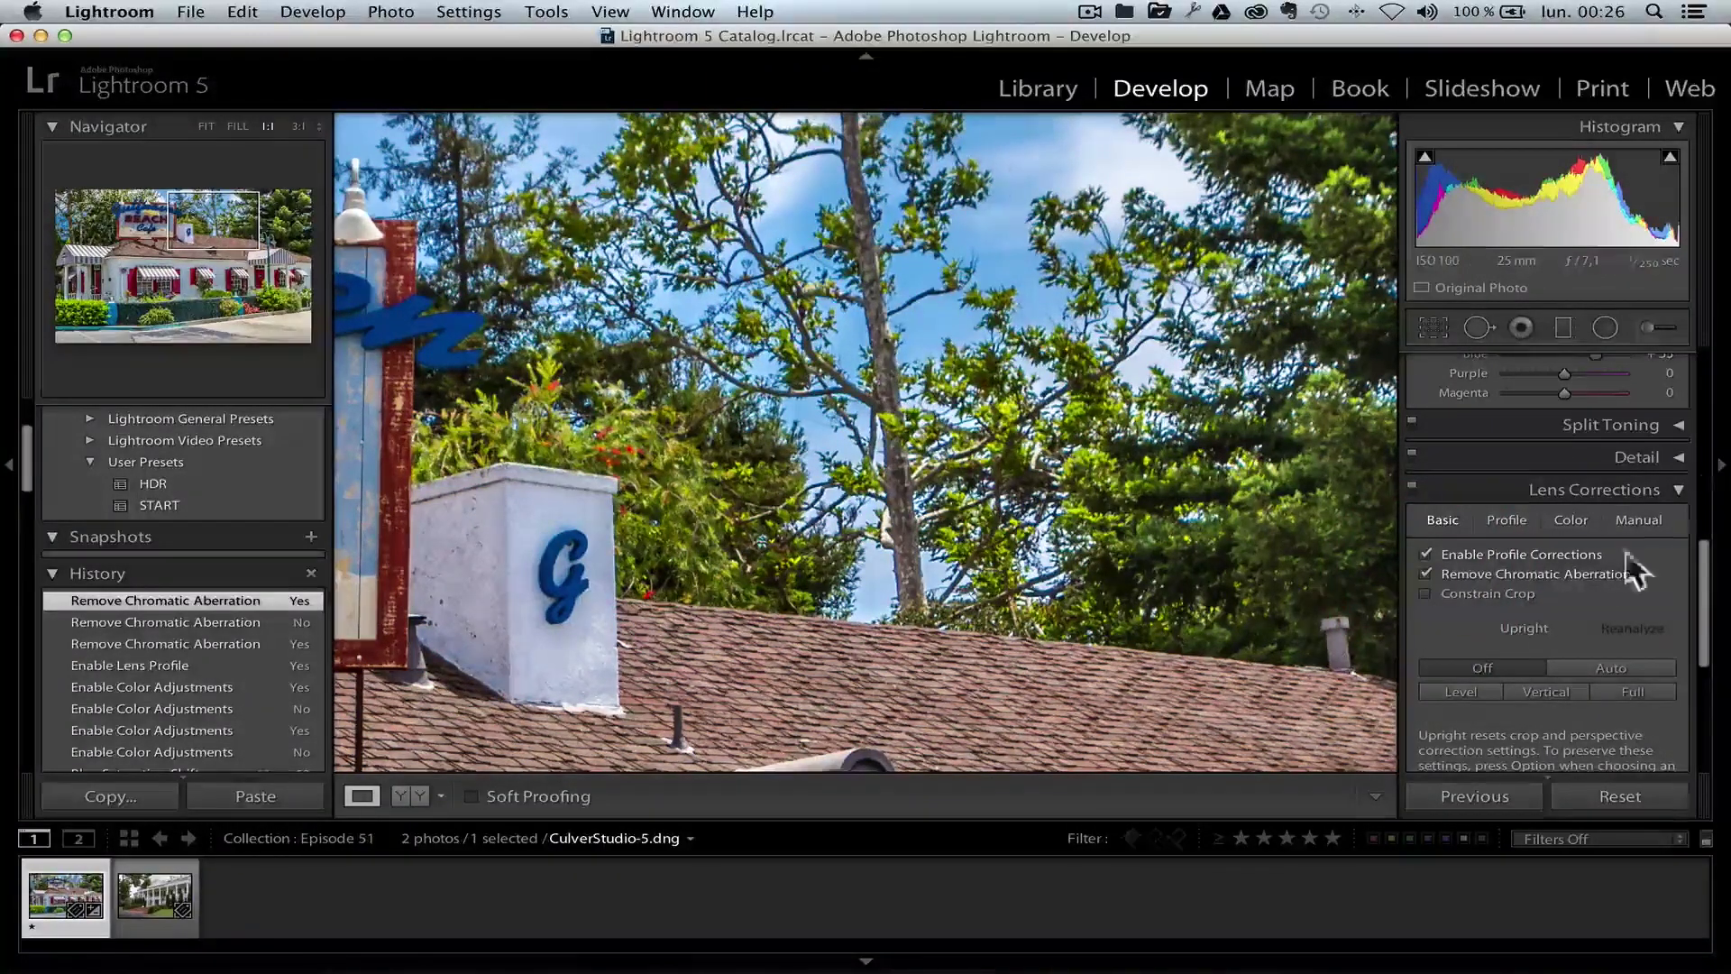
{"action": "left_click", "coordinate": [1088, 443]}
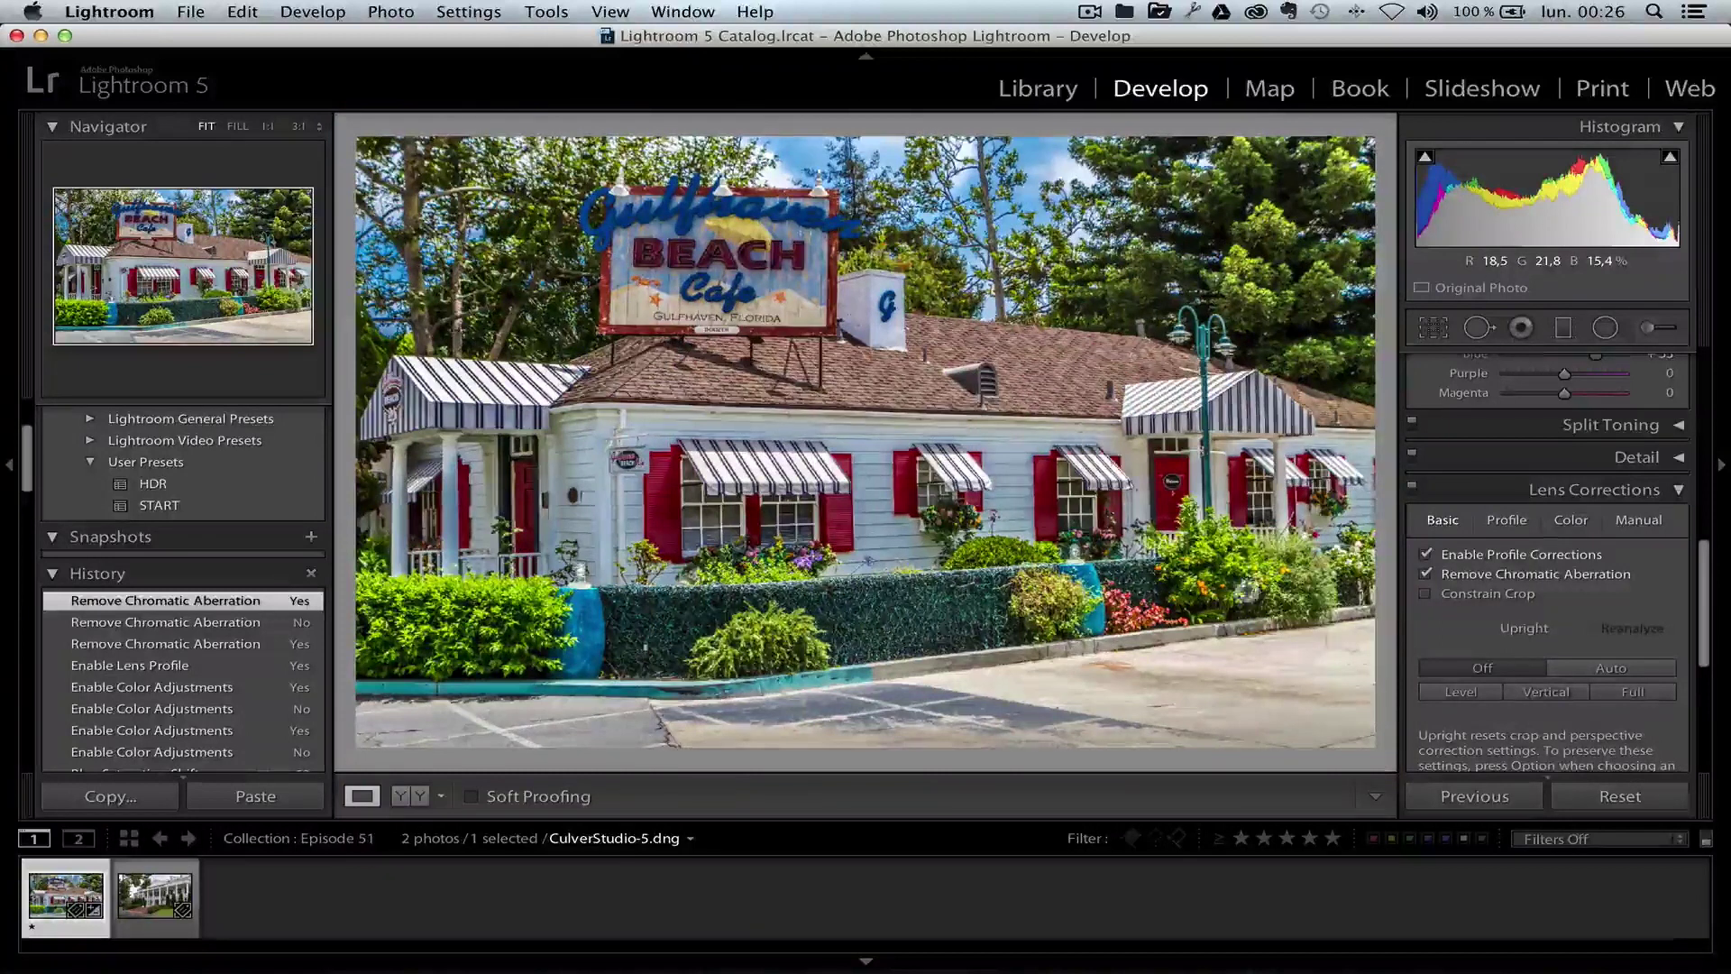
{"action": "left_click", "coordinate": [1622, 662]}
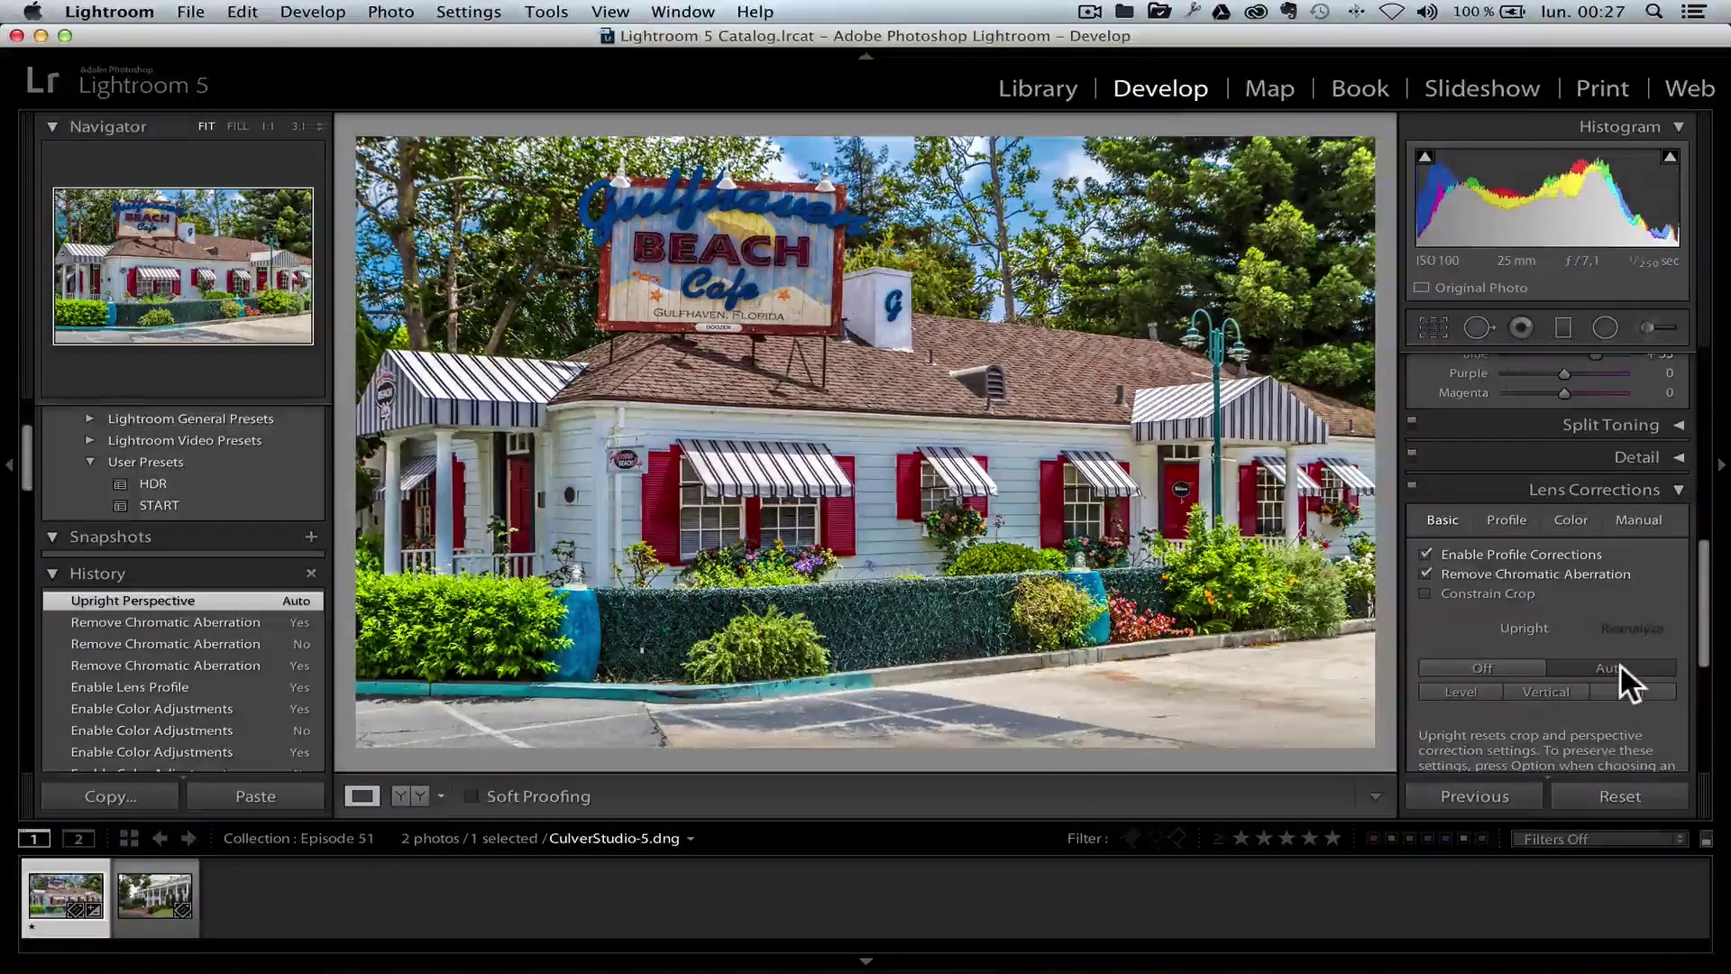
{"action": "left_click", "coordinate": [1511, 668]}
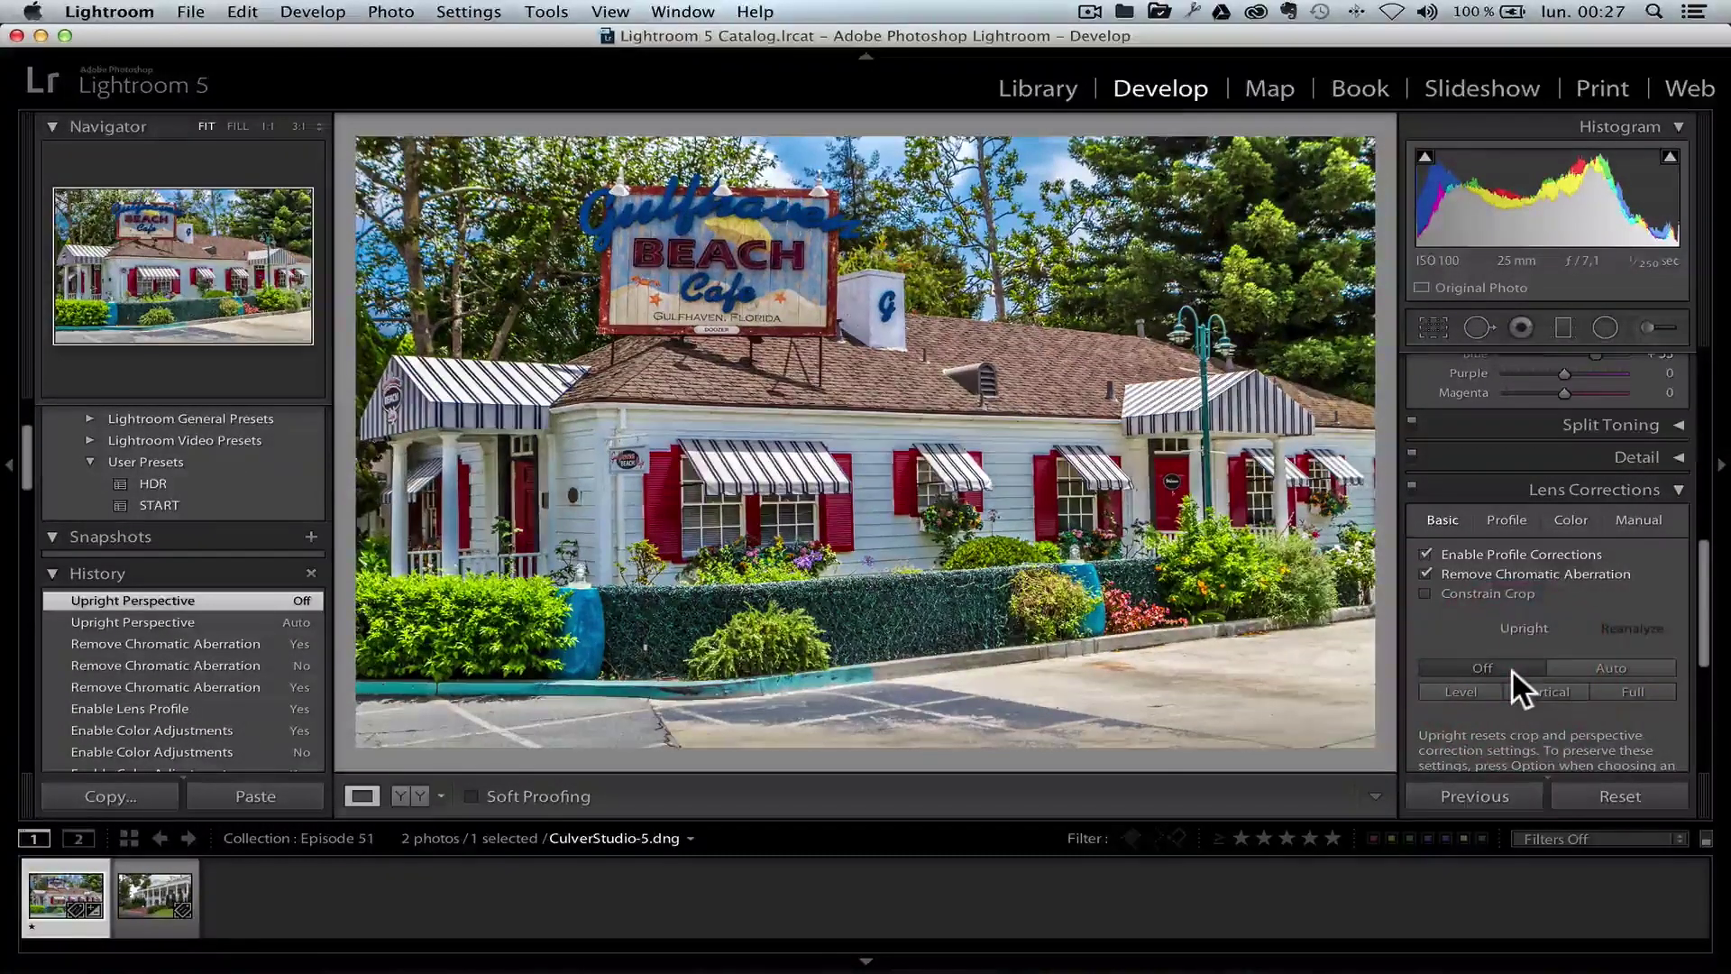
Set the Post-Crop Vignetting Amount to −32 to darken the corners.
{"action": "scroll", "coordinate": [1537, 667], "scroll_direction": "down", "scroll_amount": 2}
{"action": "scroll", "coordinate": [1539, 668], "scroll_direction": "down", "scroll_amount": 2}
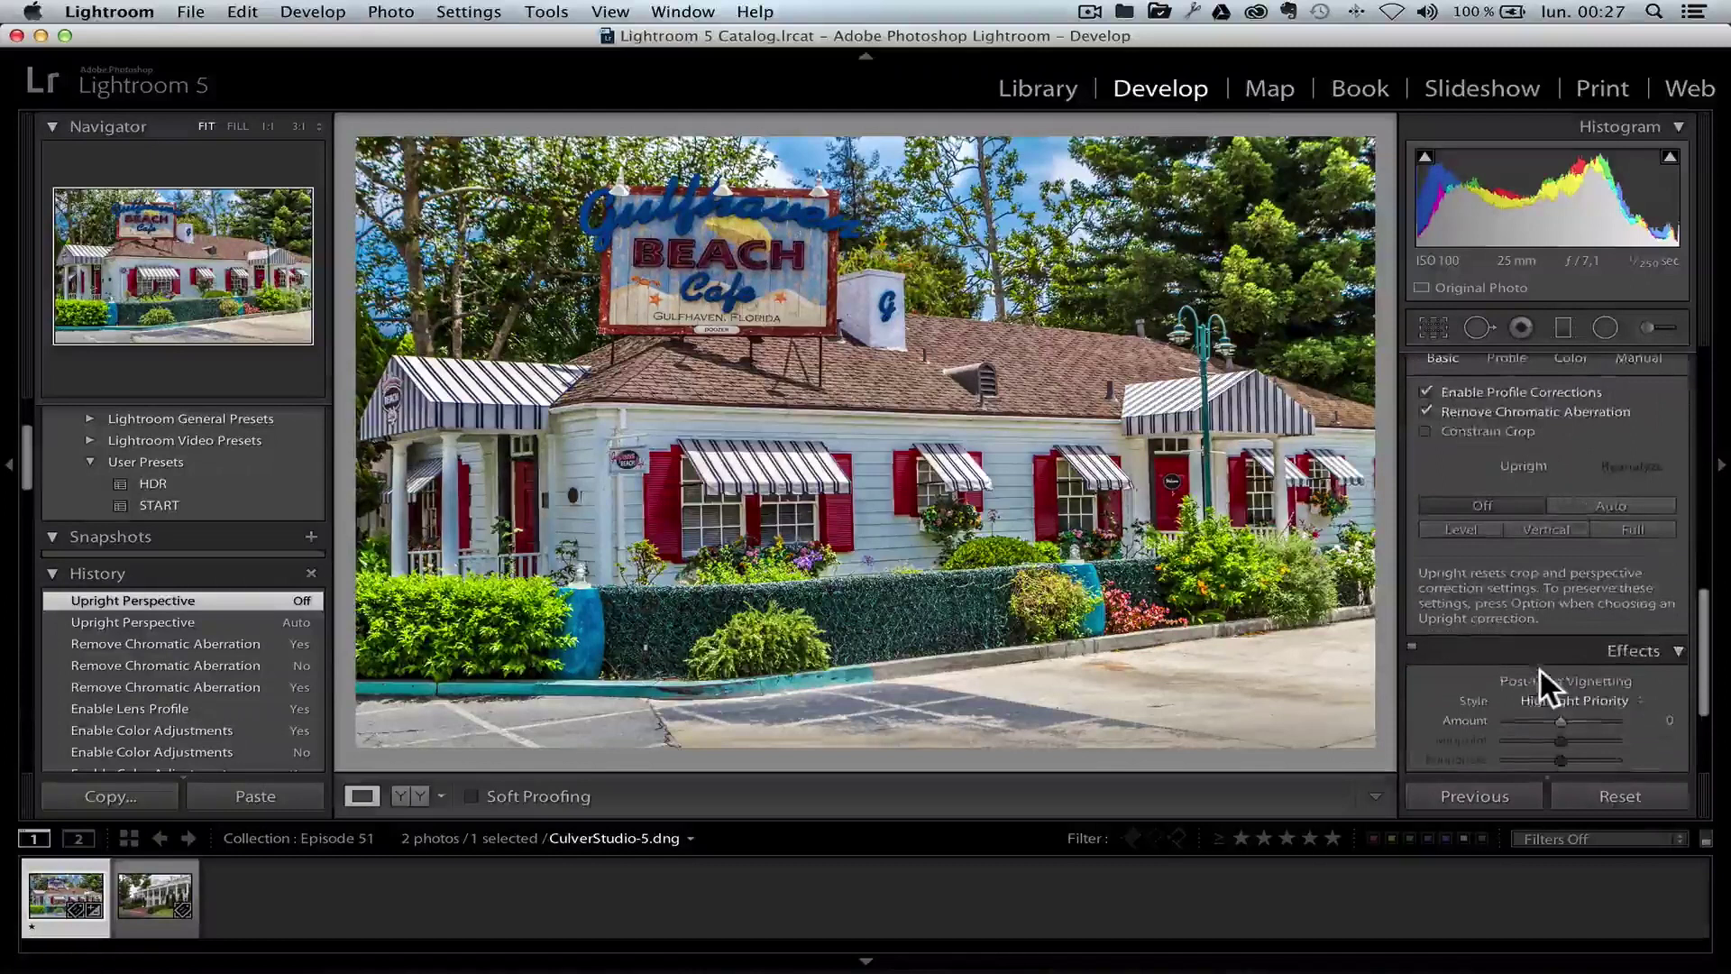
{"action": "left_click_drag", "start_coordinate": [1556, 716], "coordinate": [1539, 712]}
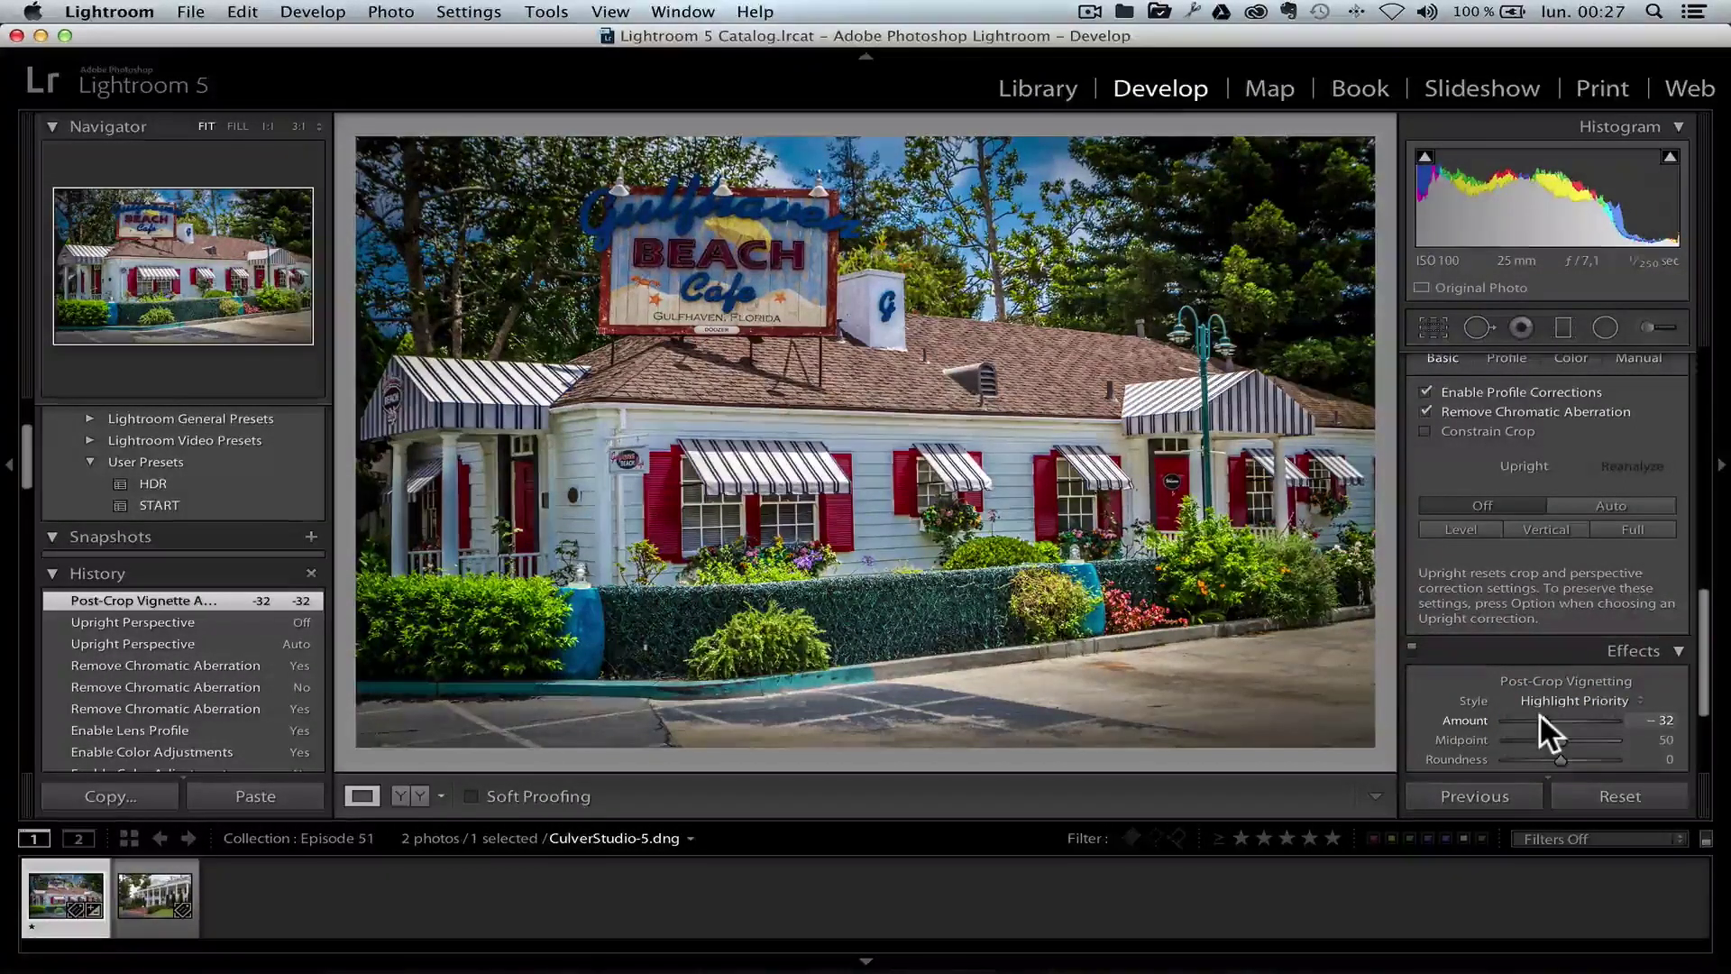
{"action": "left_click_drag", "start_coordinate": [1703, 640], "coordinate": [1726, 383]}
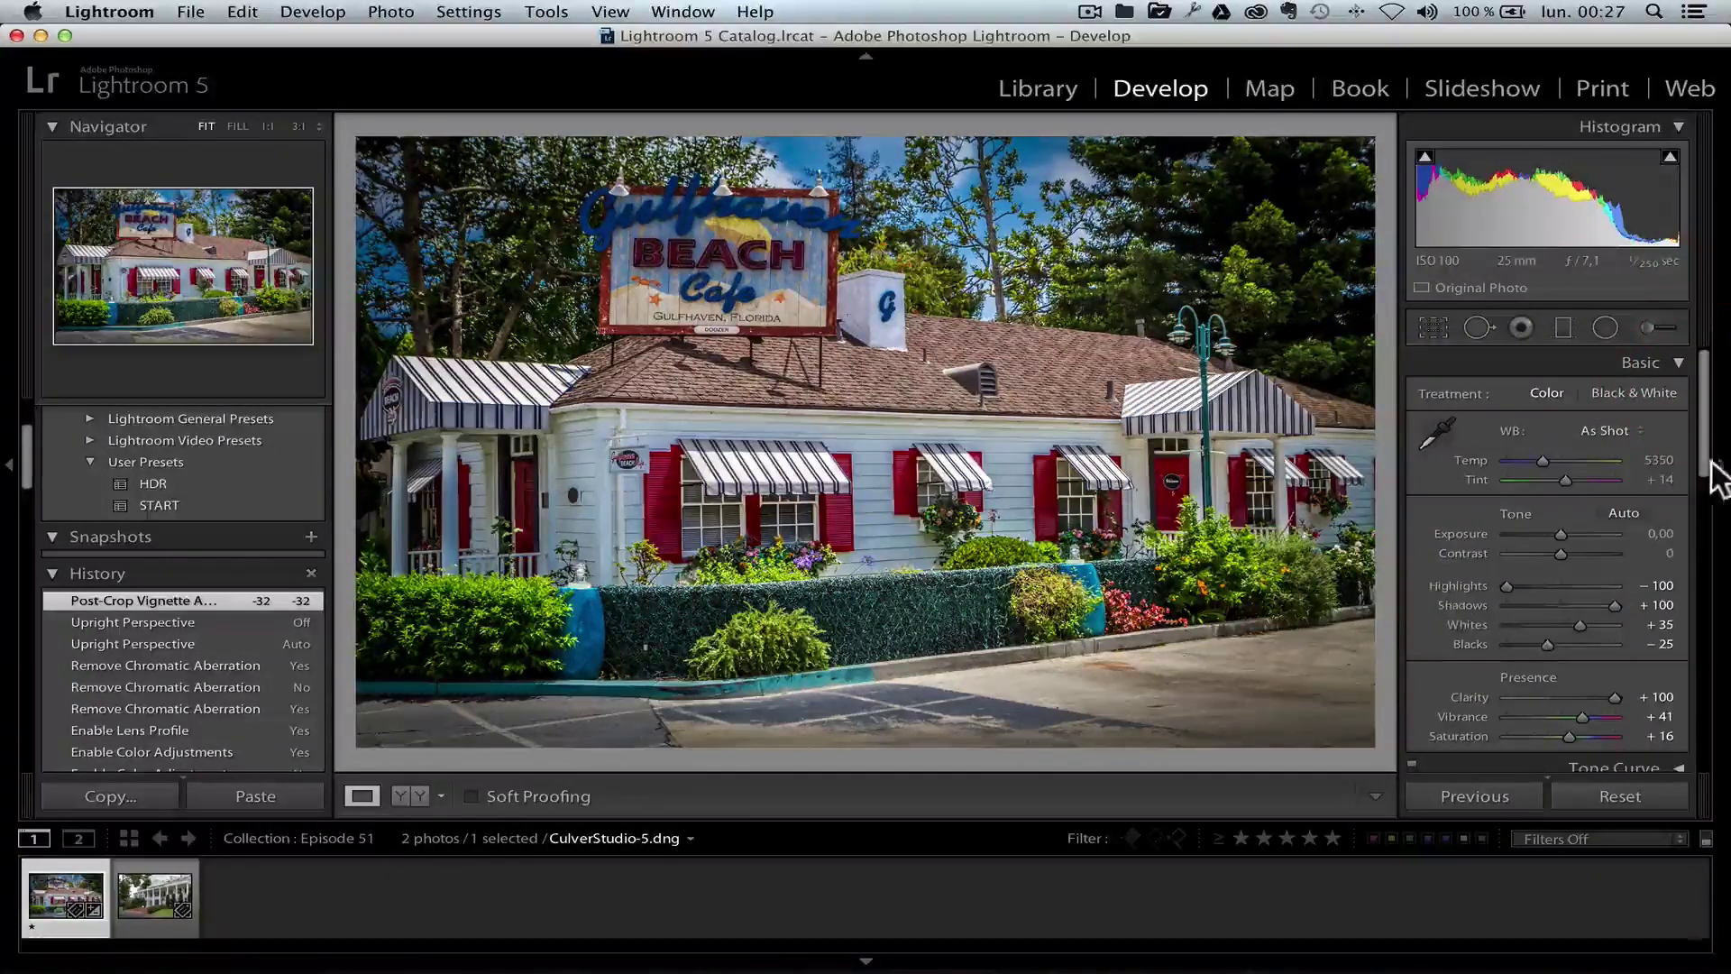
{"action": "left_click_drag", "start_coordinate": [1705, 461], "coordinate": [1686, 597]}
Set noise reduction Luminance to 41 and Color to 51, checking the hedge at 1:1.
{"action": "left_click", "coordinate": [1686, 603]}
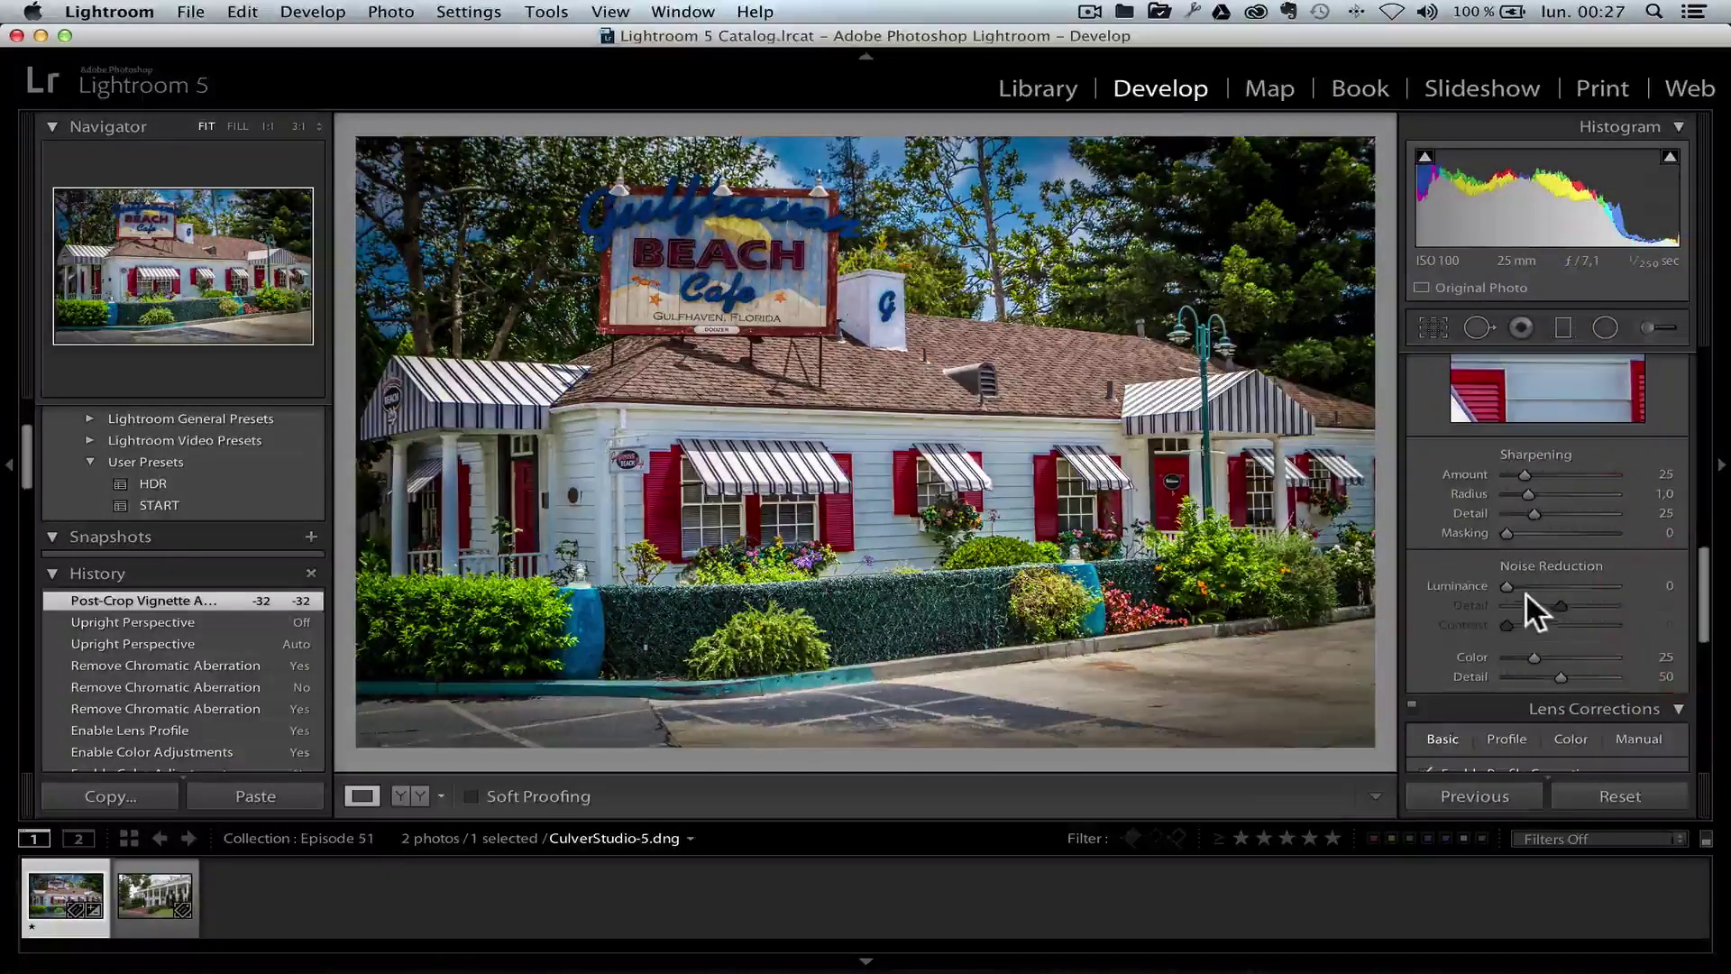
{"action": "left_click", "coordinate": [478, 641]}
{"action": "left_click_drag", "start_coordinate": [537, 641], "coordinate": [625, 441]}
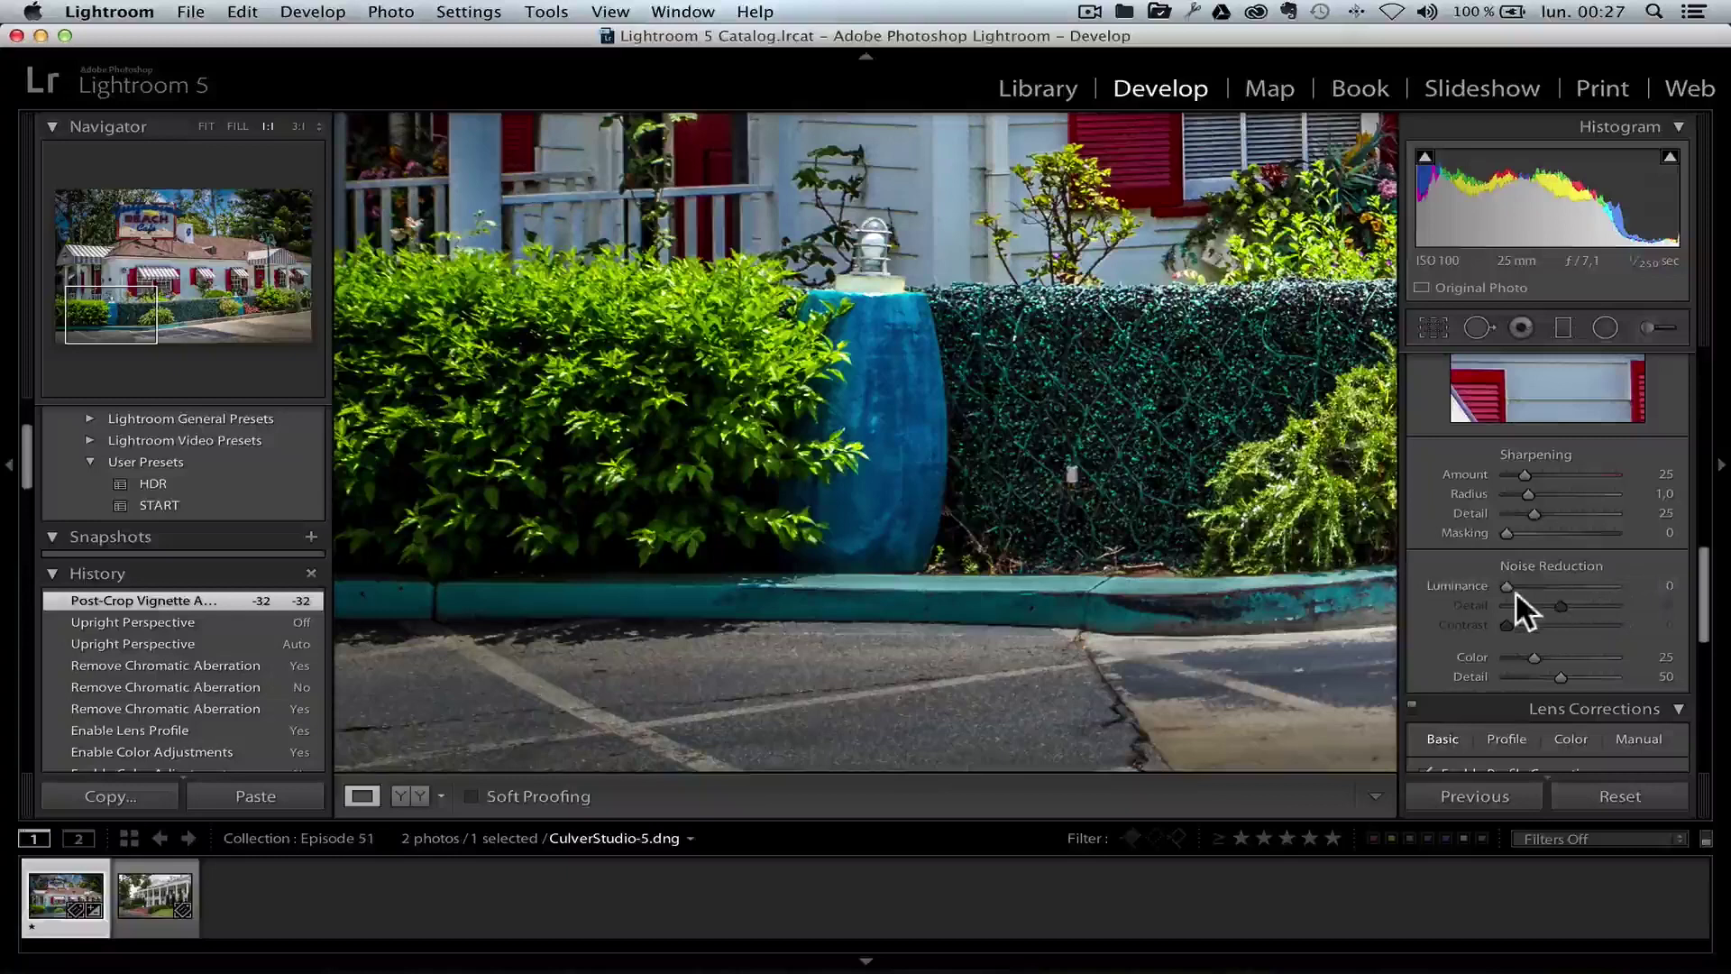
{"action": "left_click_drag", "start_coordinate": [1508, 587], "coordinate": [1545, 585]}
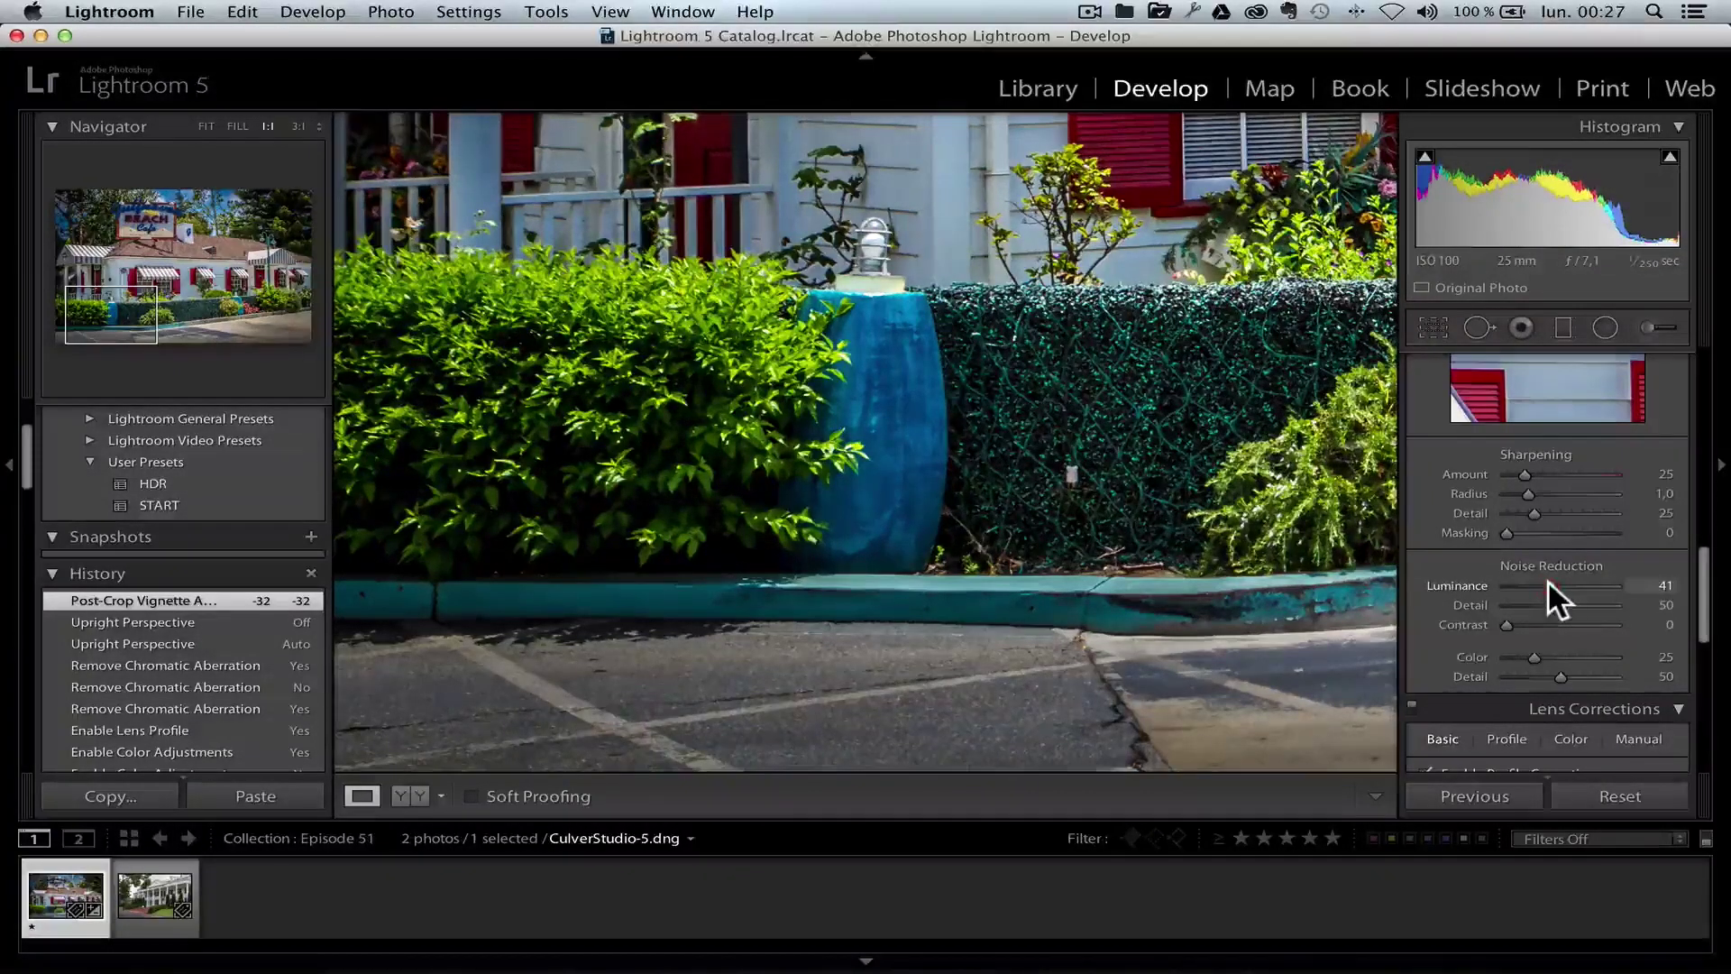
{"action": "left_click", "coordinate": [1547, 580]}
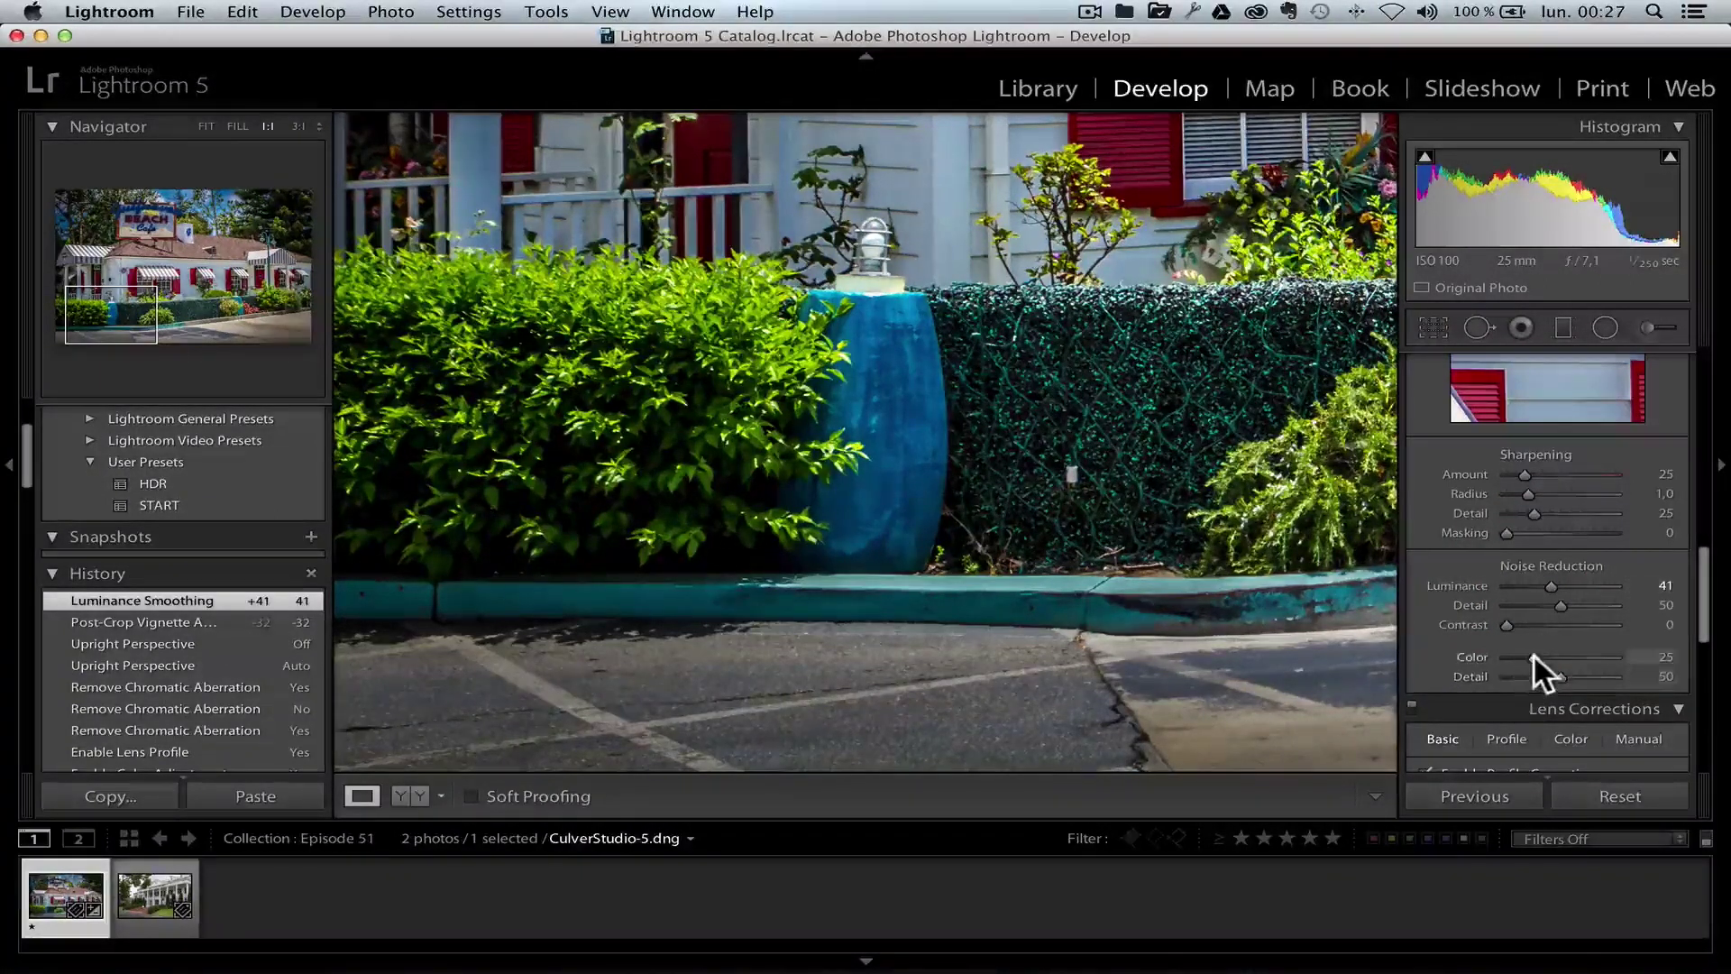
{"action": "left_click_drag", "start_coordinate": [1535, 656], "coordinate": [1560, 656]}
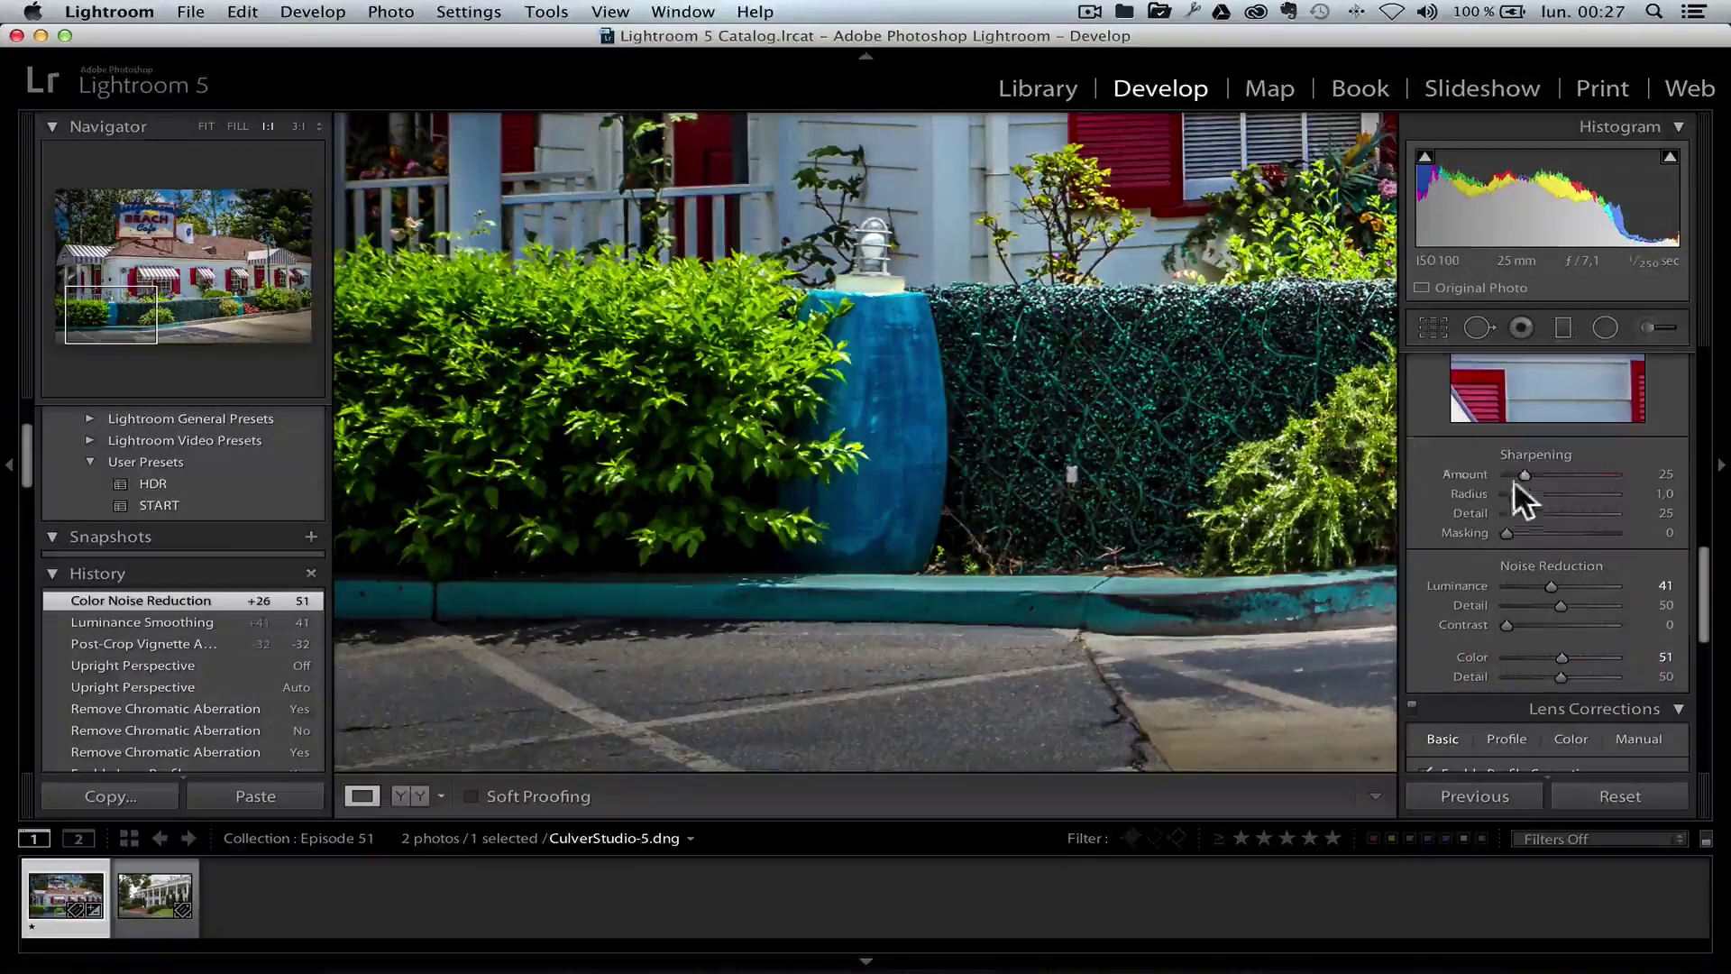
Set Sharpening Amount to 70, return to Fit view and compare with the before version.
{"action": "mouse_move", "coordinate": [1528, 473]}
{"action": "left_mouse_down"}
{"action": "mouse_move", "coordinate": [1578, 474]}
{"action": "mouse_move", "coordinate": [1560, 475]}
{"action": "left_mouse_up"}
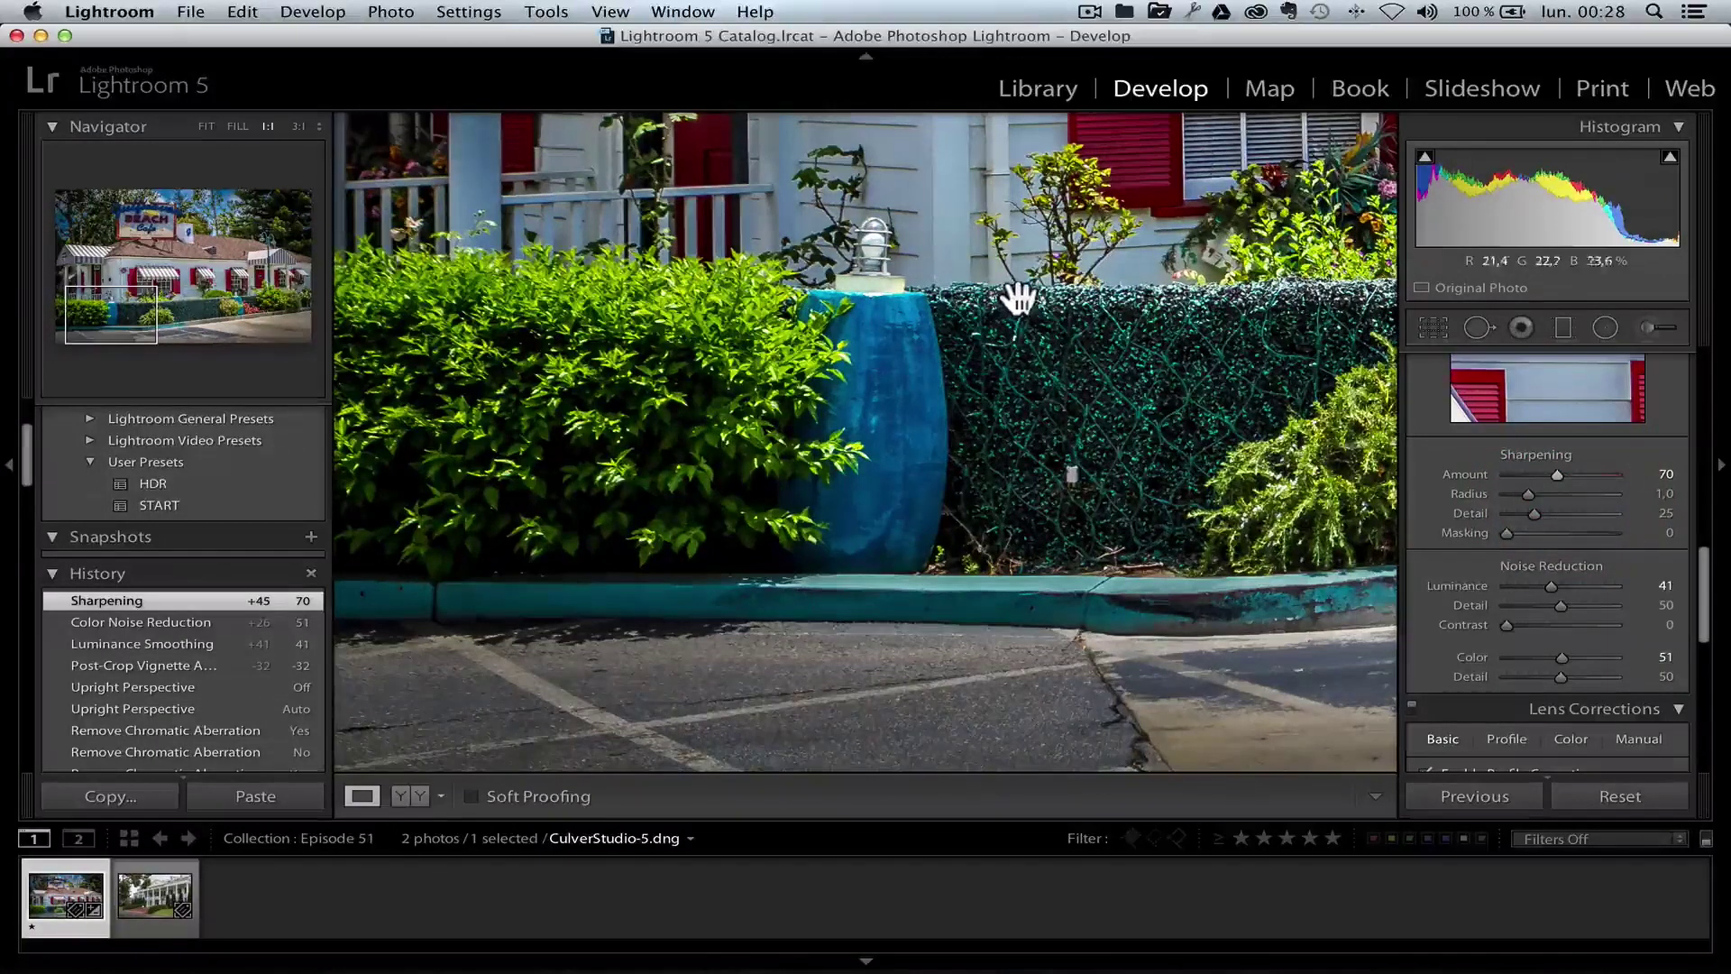
{"action": "scroll", "coordinate": [1040, 286], "scroll_direction": "right", "scroll_amount": 2}
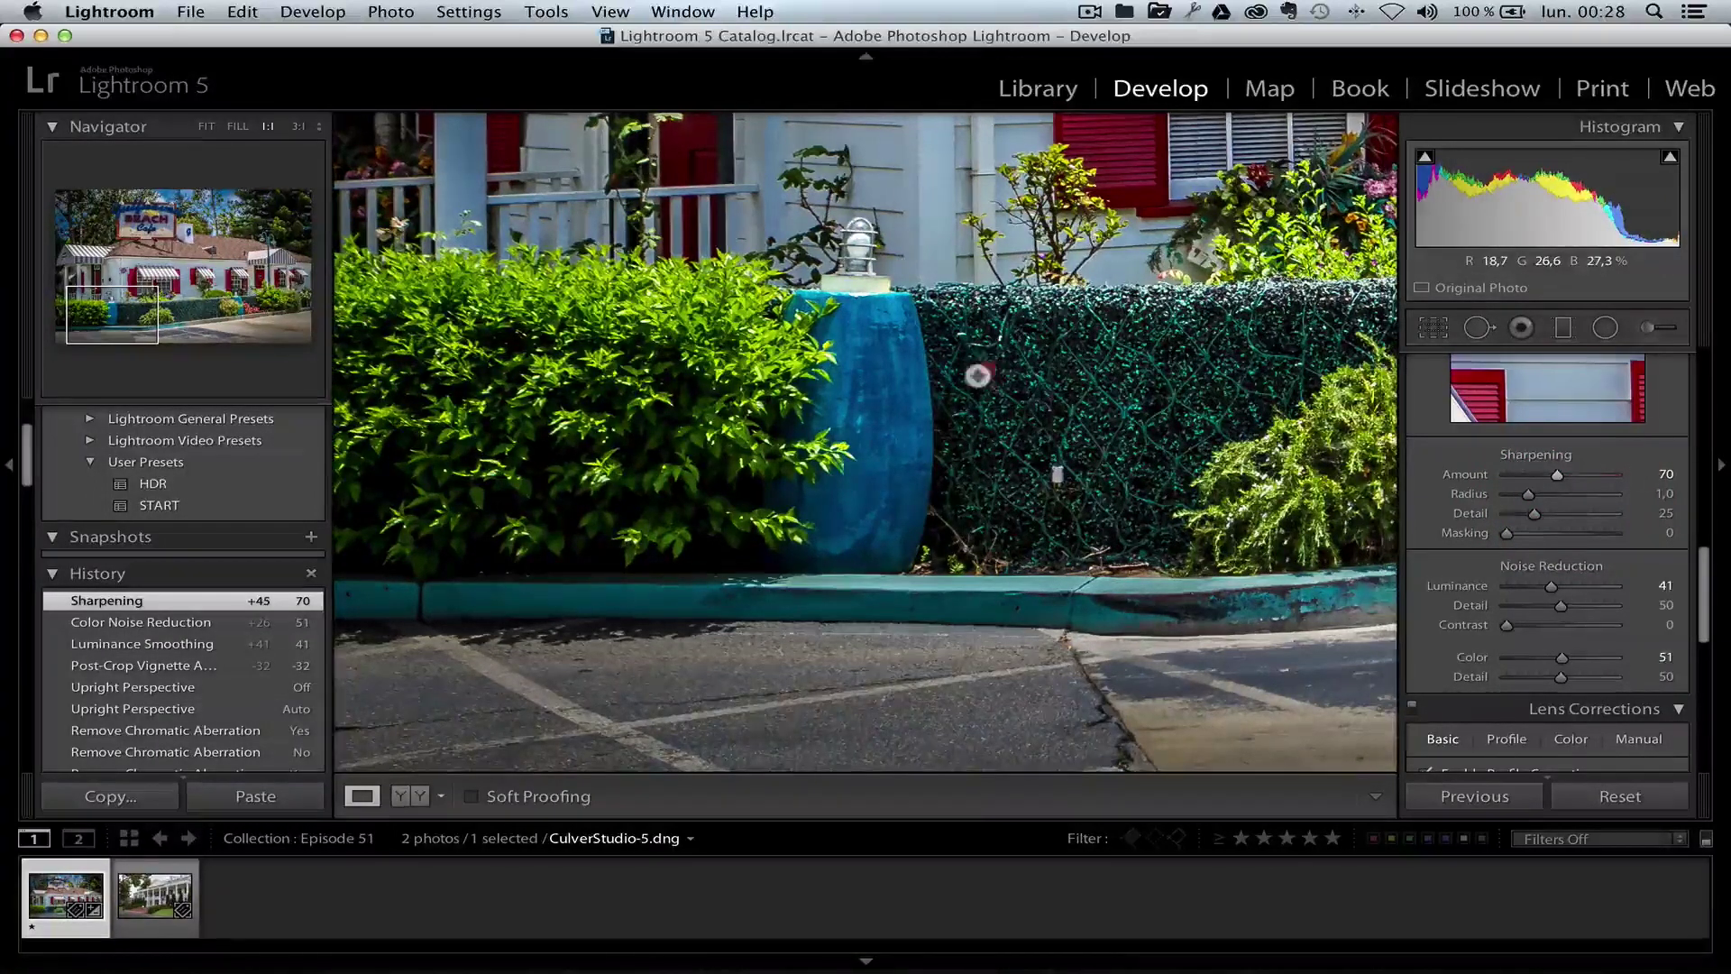
{"action": "left_click", "coordinate": [968, 375]}
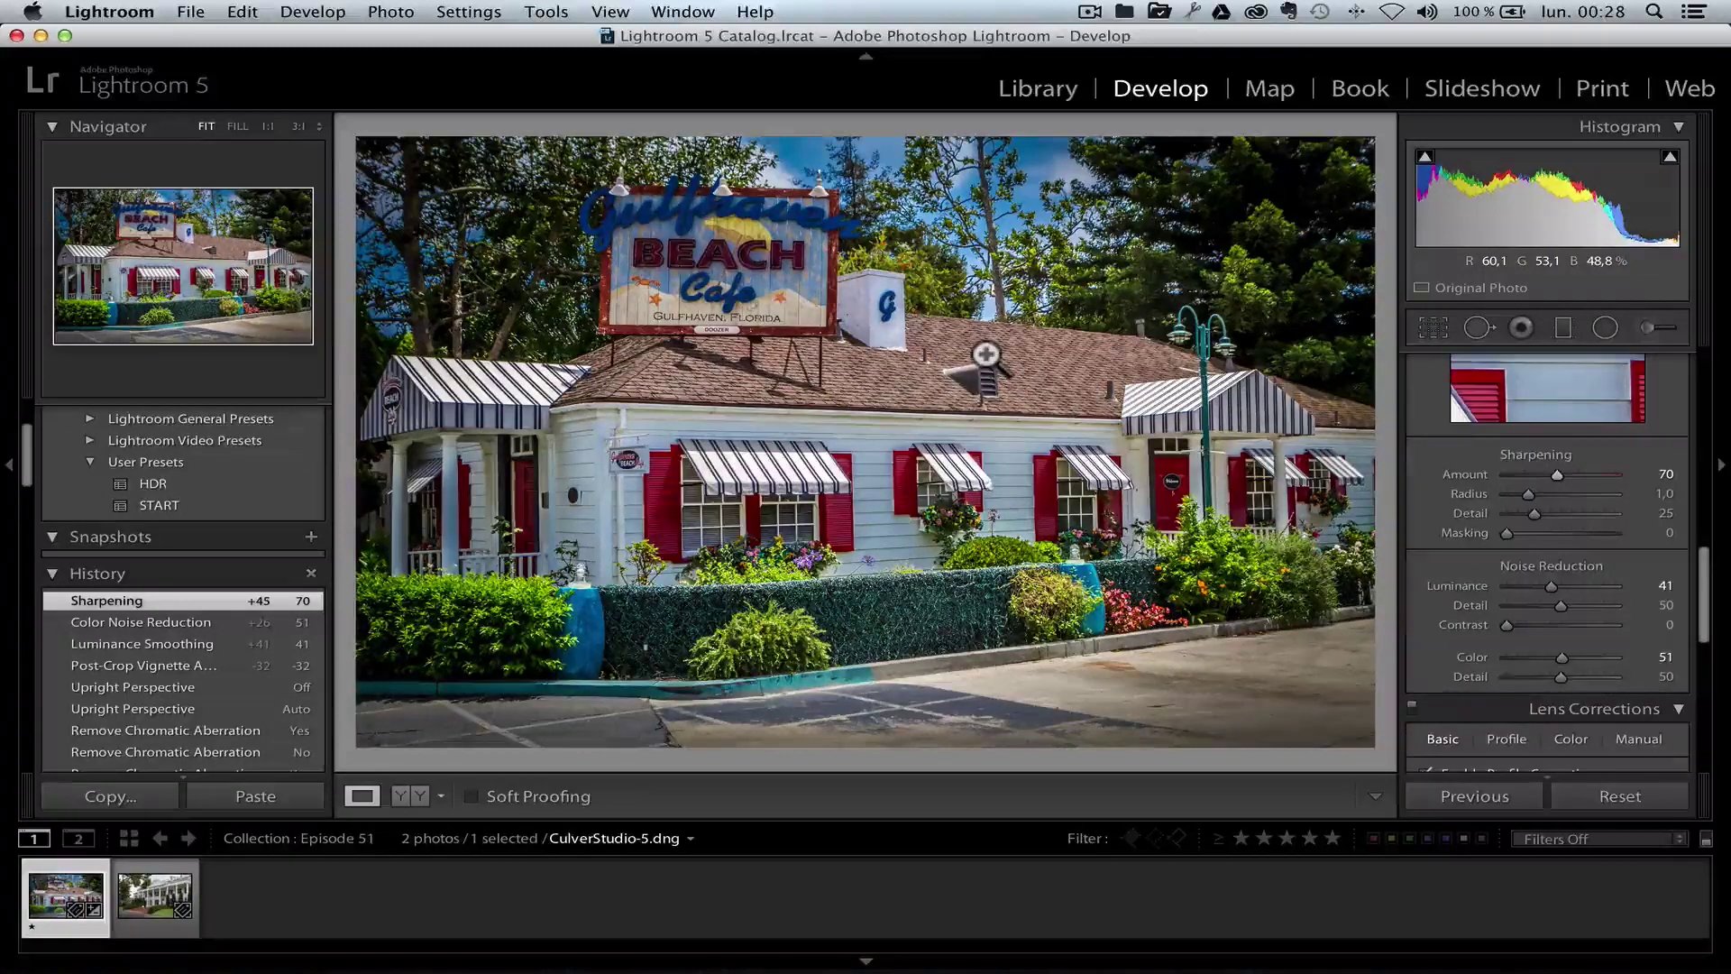
{"action": "key", "text": "backslash"}
{"action": "key", "text": "backslash"}
Add a reset graduated filter across the top with Clarity 100 and Saturation 34.
{"action": "left_click", "coordinate": [1570, 330]}
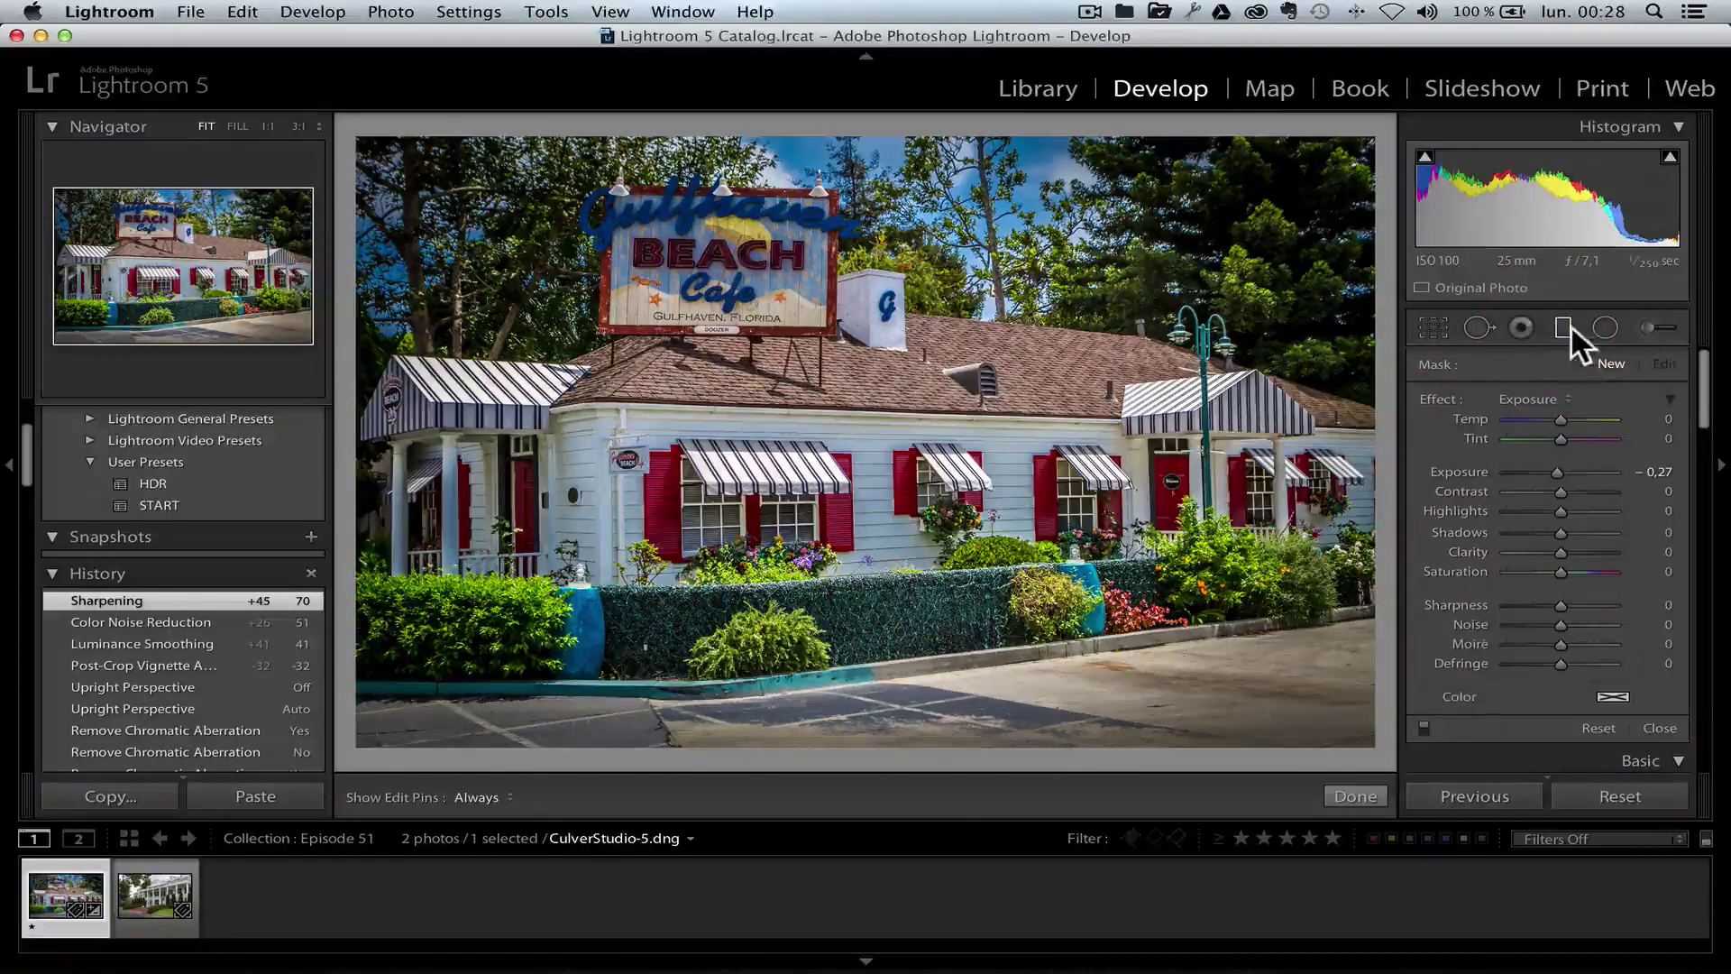
{"action": "key", "text": "alt"}
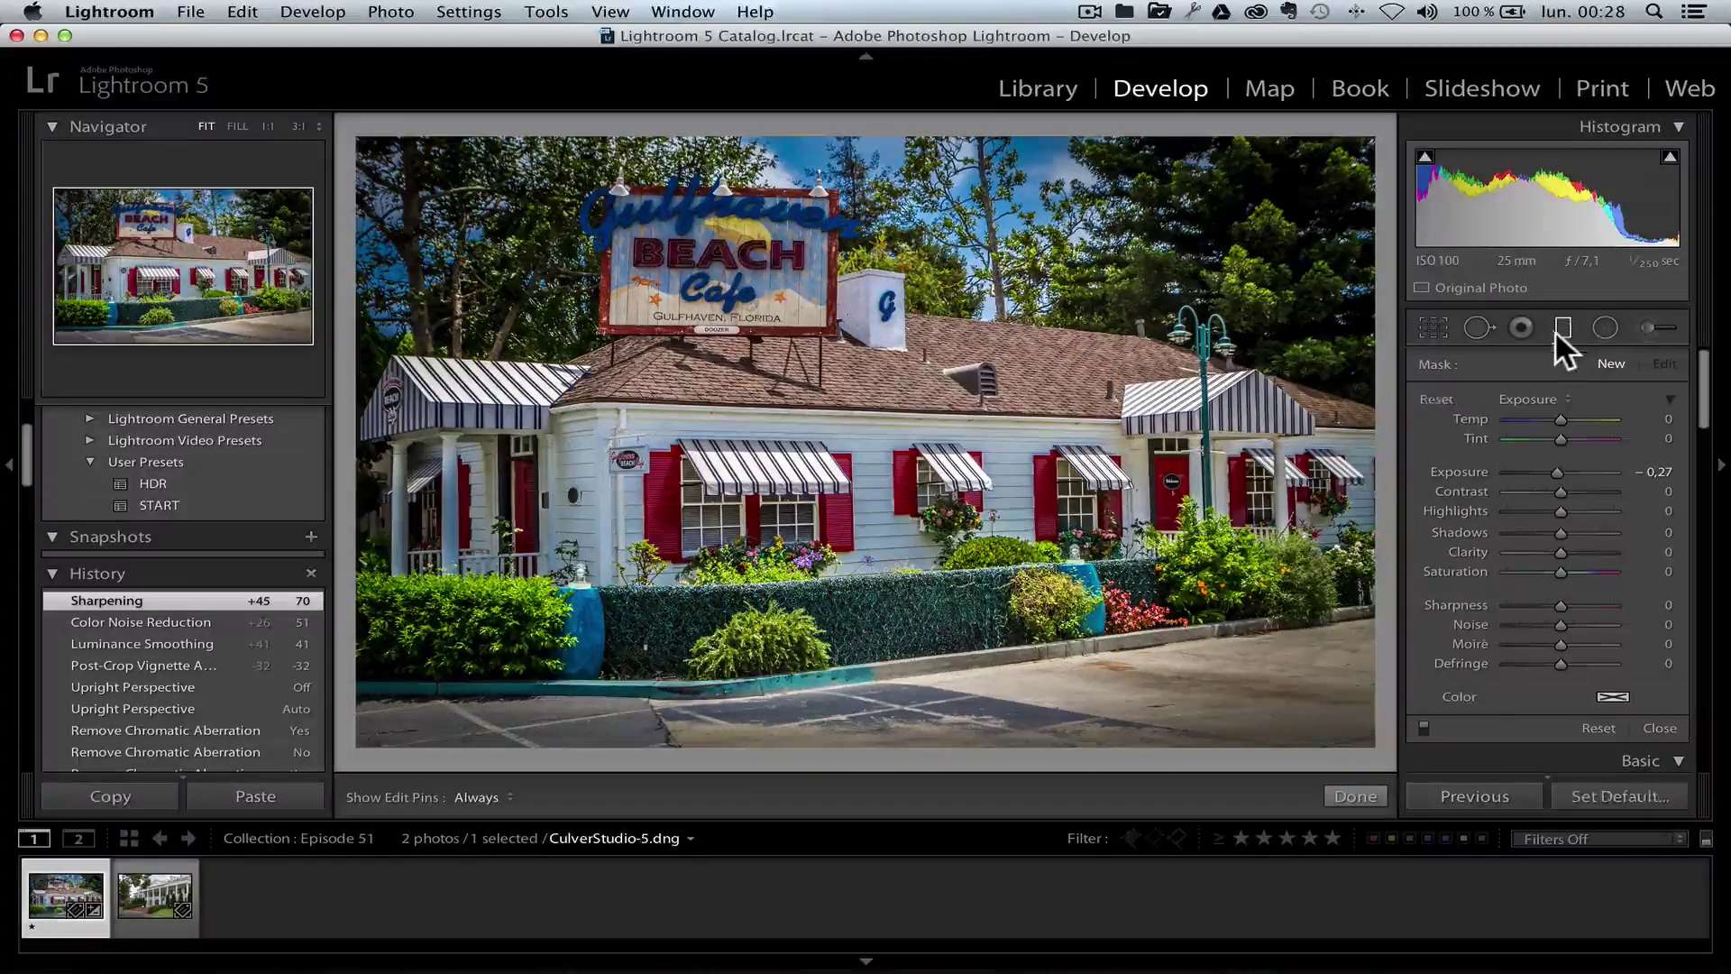
{"action": "left_click", "coordinate": [1438, 395], "text": "alt"}
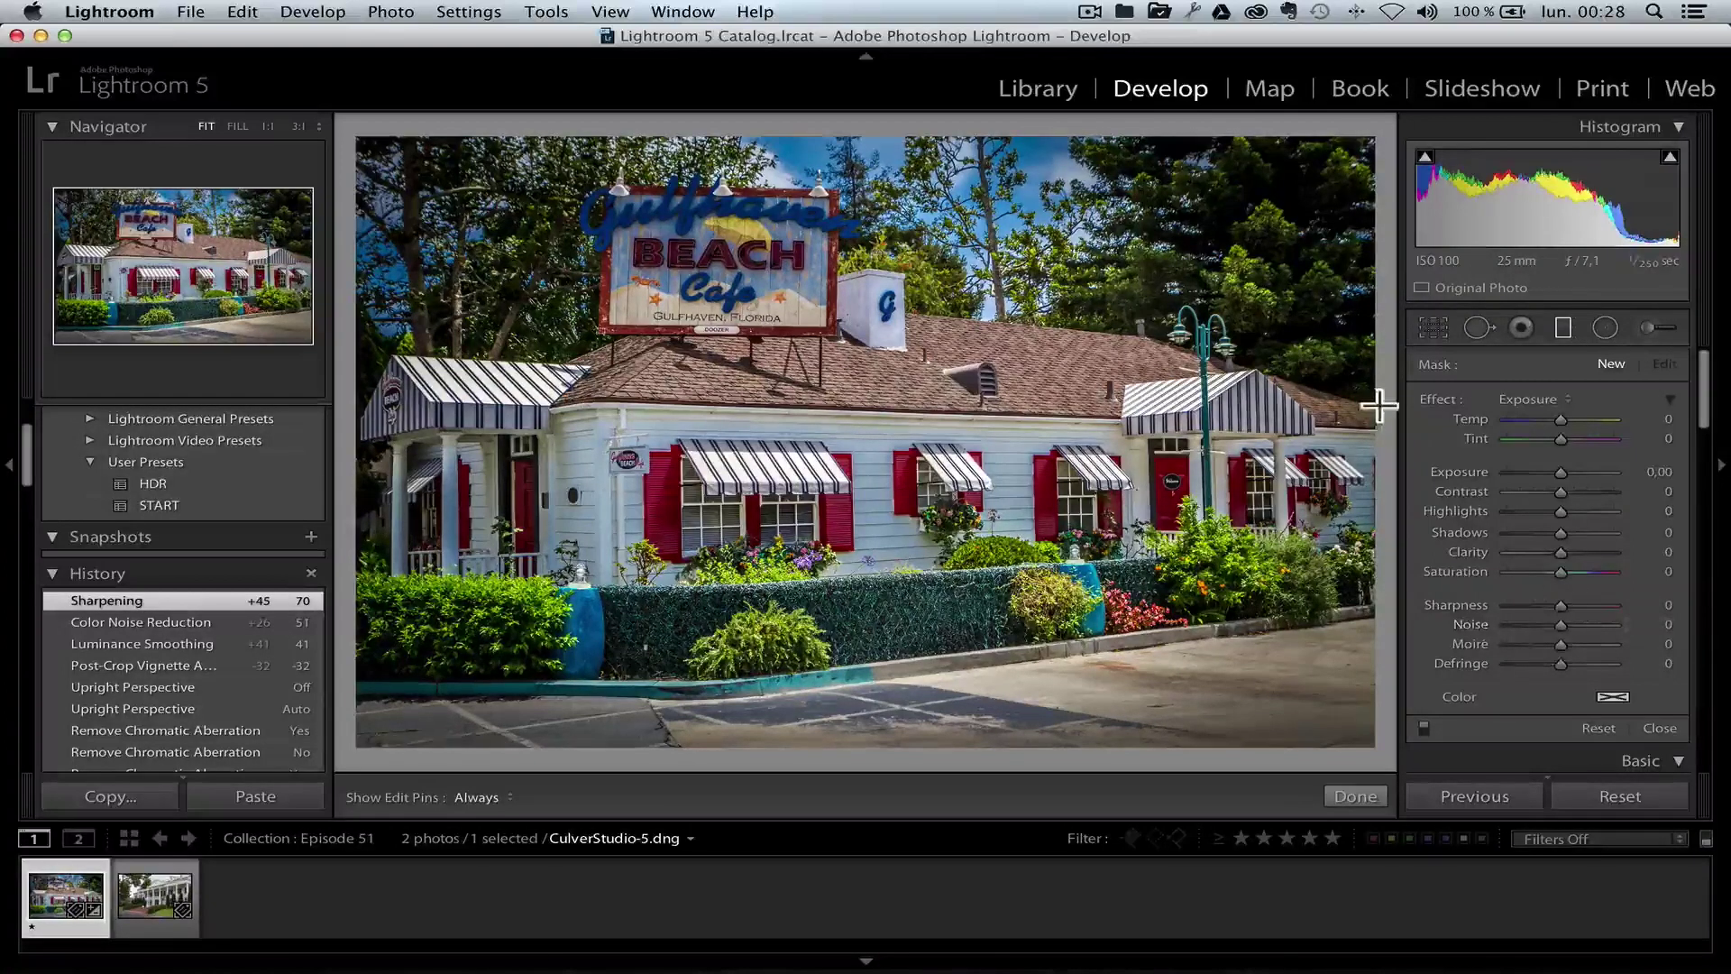
{"action": "left_click_drag", "start_coordinate": [978, 216], "coordinate": [972, 812]}
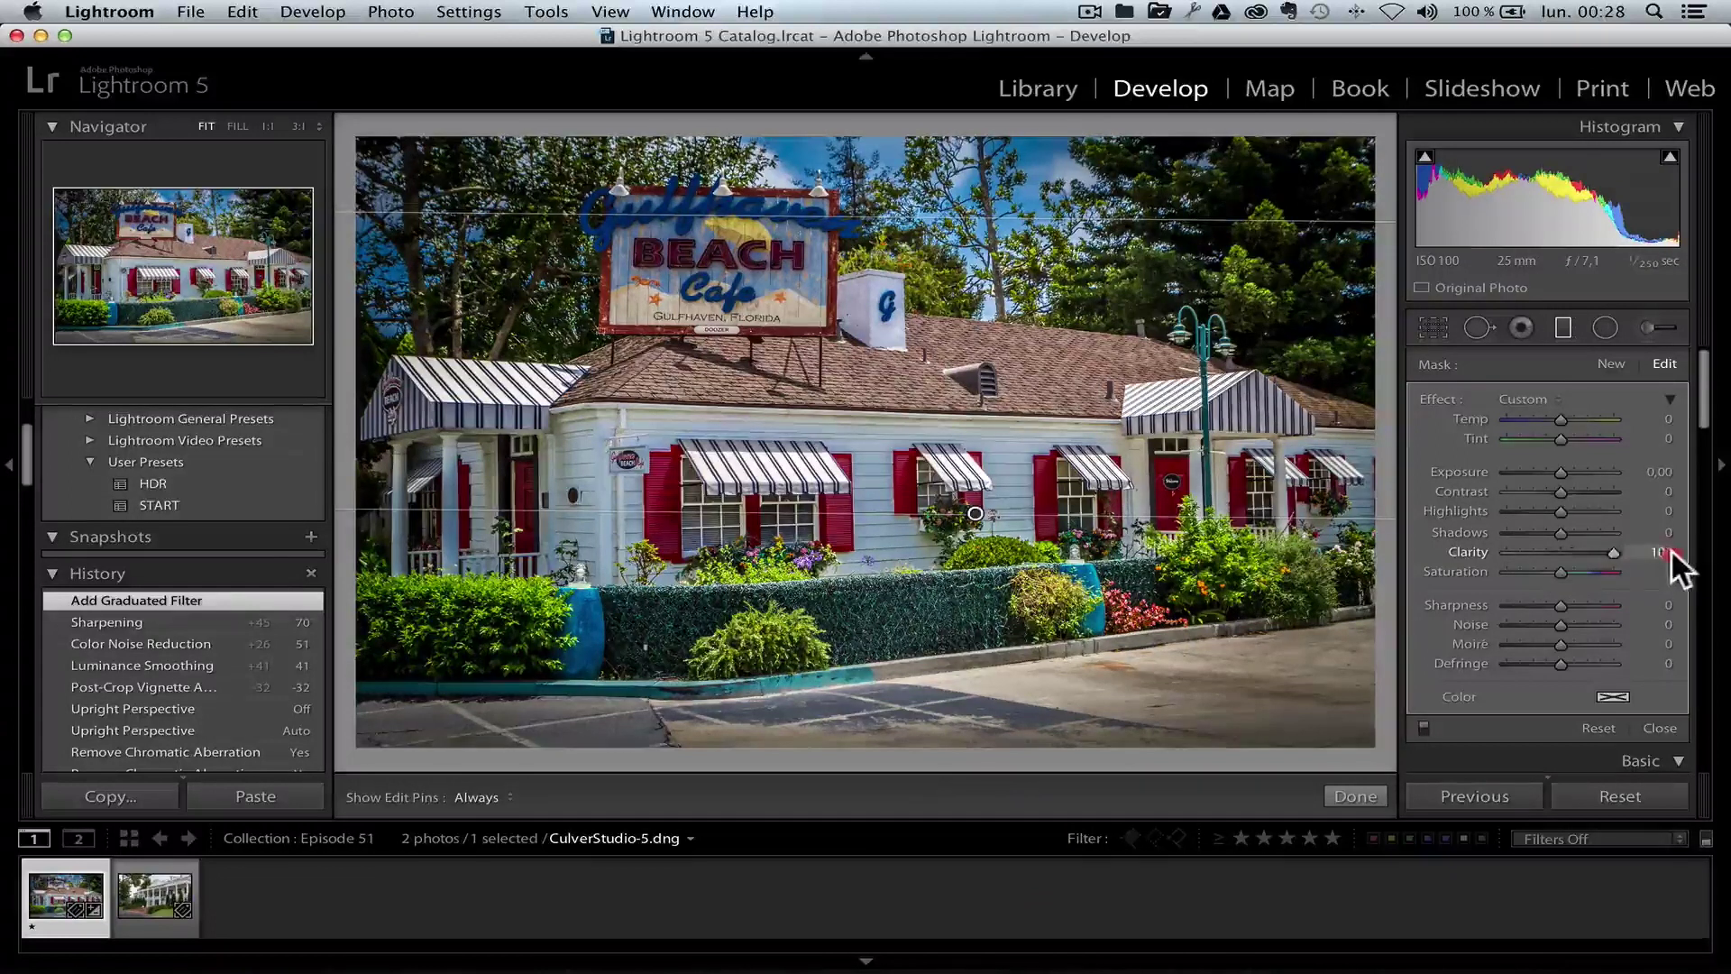
{"action": "left_click_drag", "start_coordinate": [1670, 552], "coordinate": [1670, 552]}
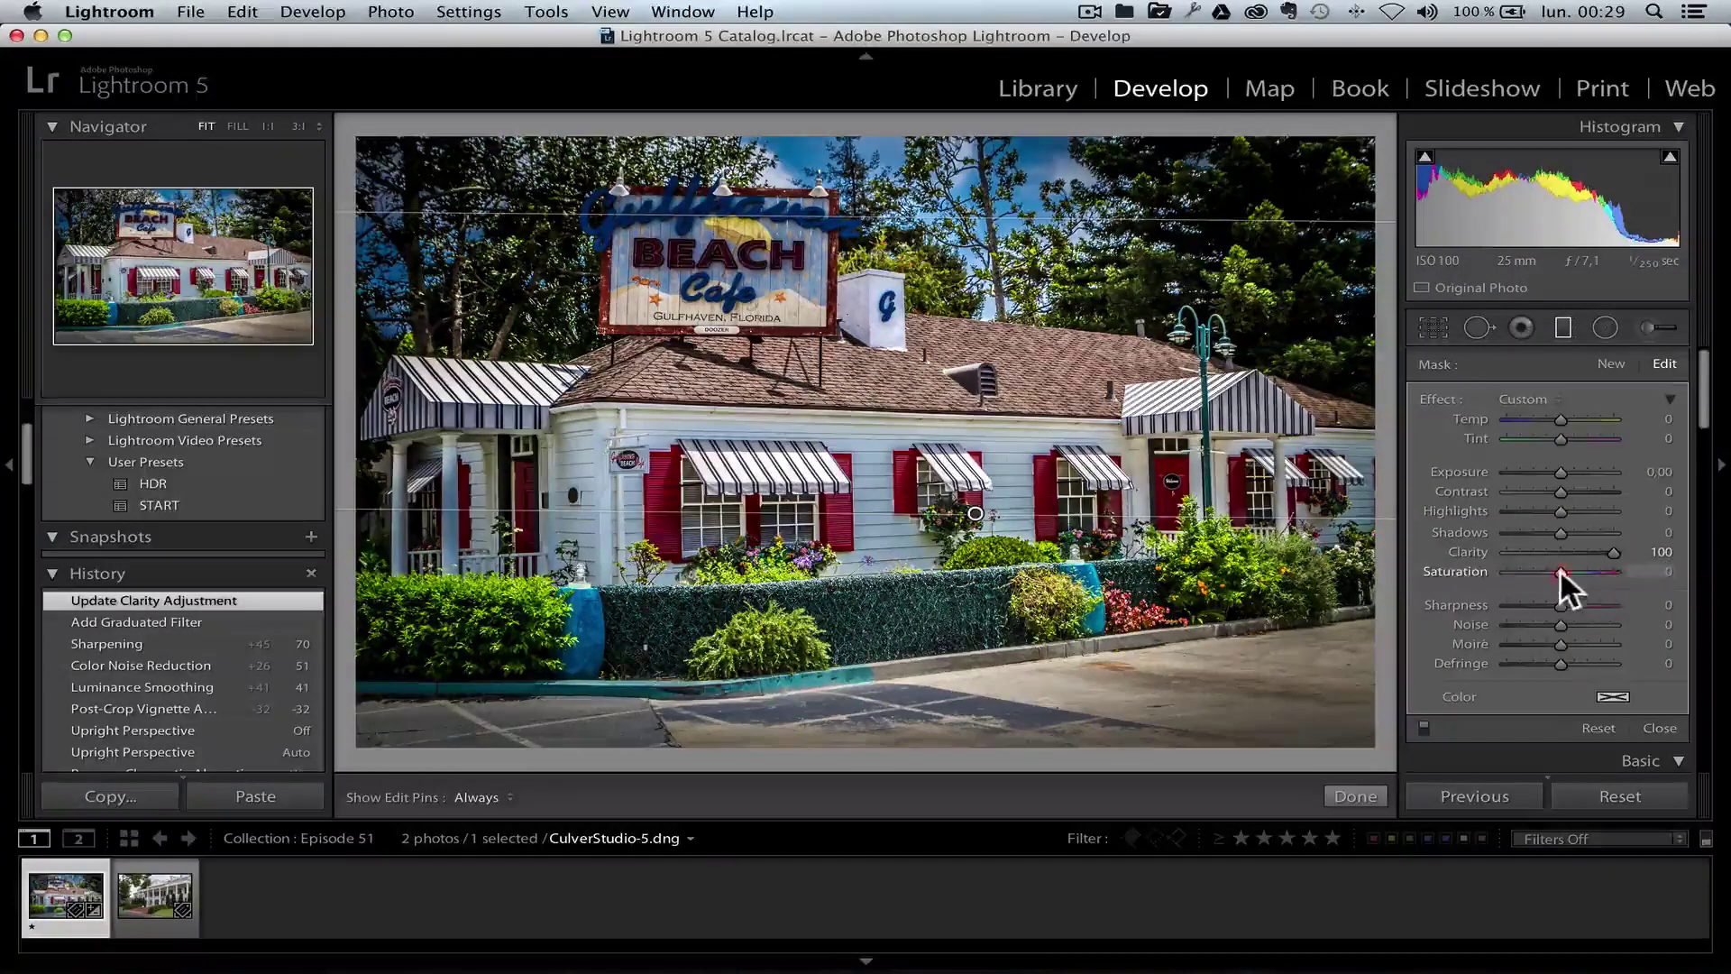
{"action": "left_click_drag", "start_coordinate": [1560, 570], "coordinate": [1580, 567]}
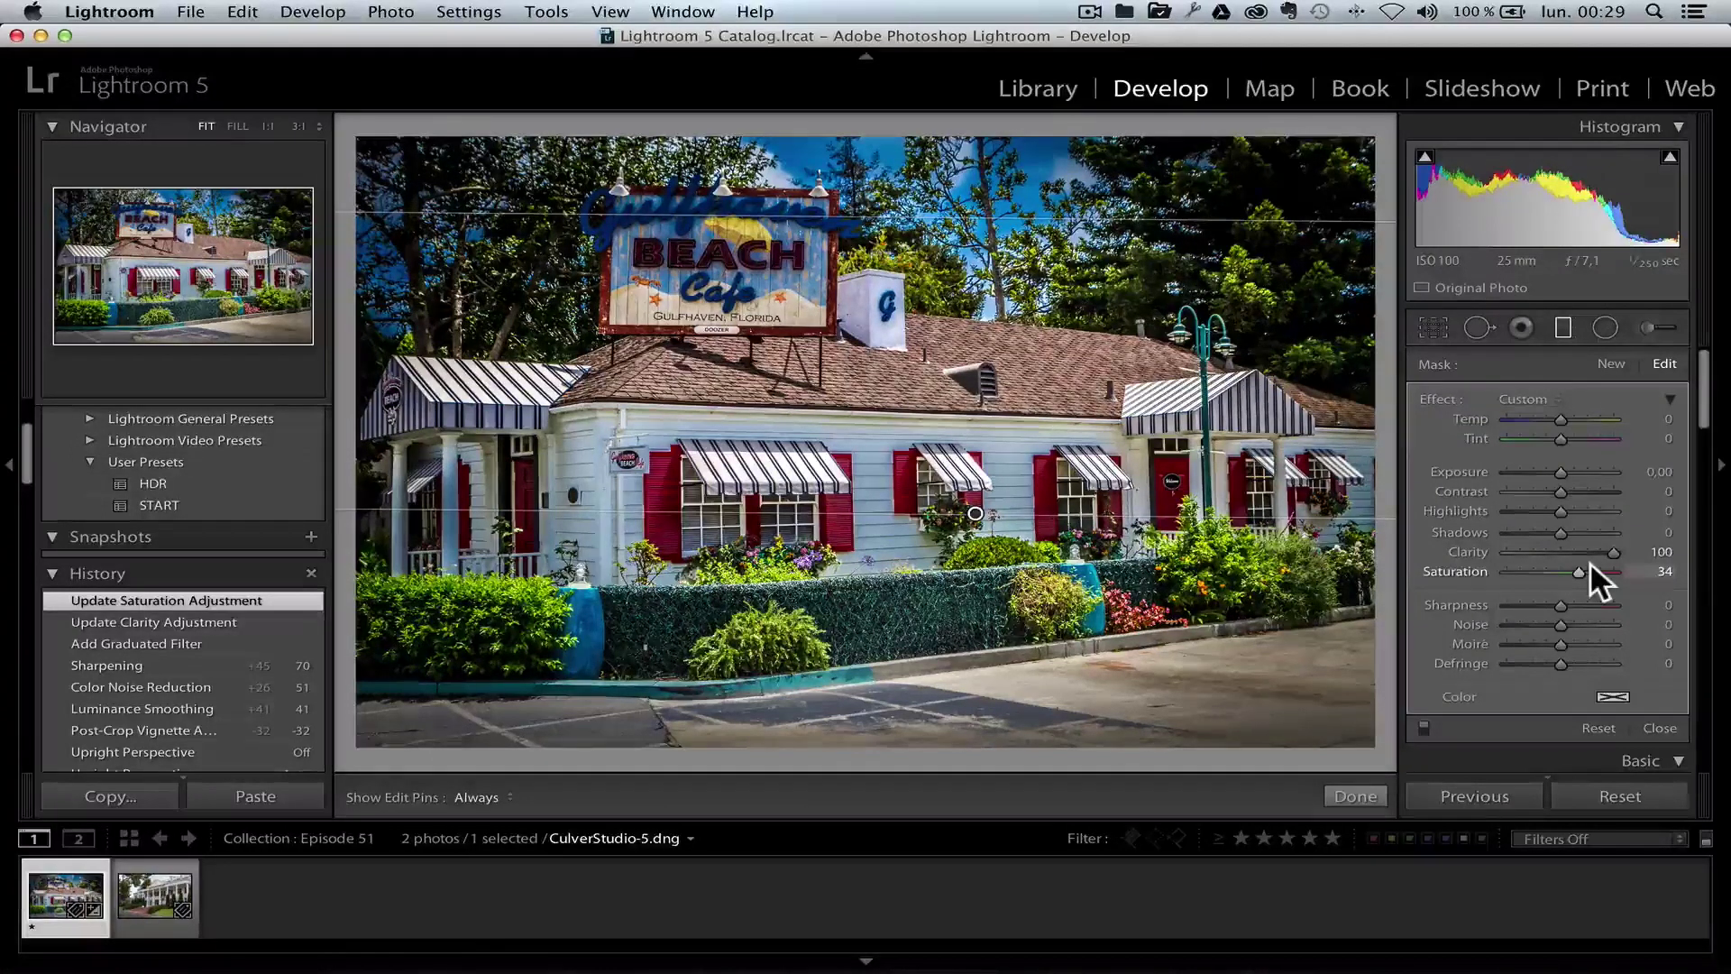
Draw a second graduated filter with Clarity 100 and Saturation 30.
{"action": "left_click", "coordinate": [1615, 362]}
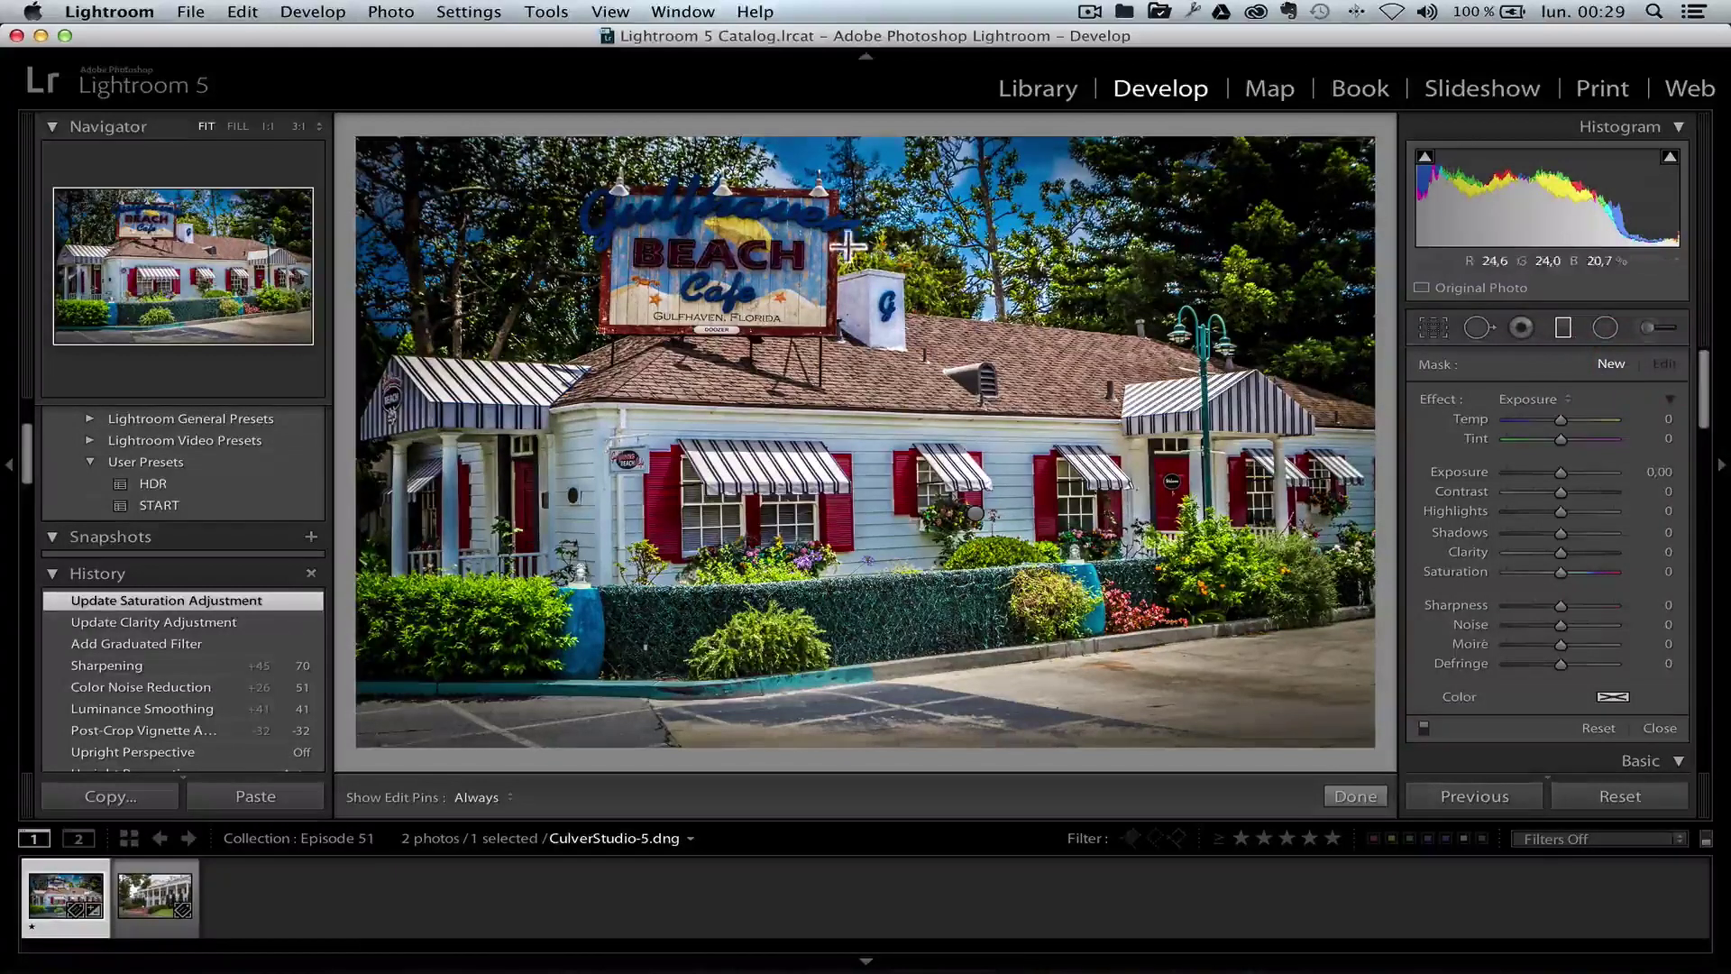
{"action": "left_click_drag", "start_coordinate": [887, 262], "coordinate": [866, 803]}
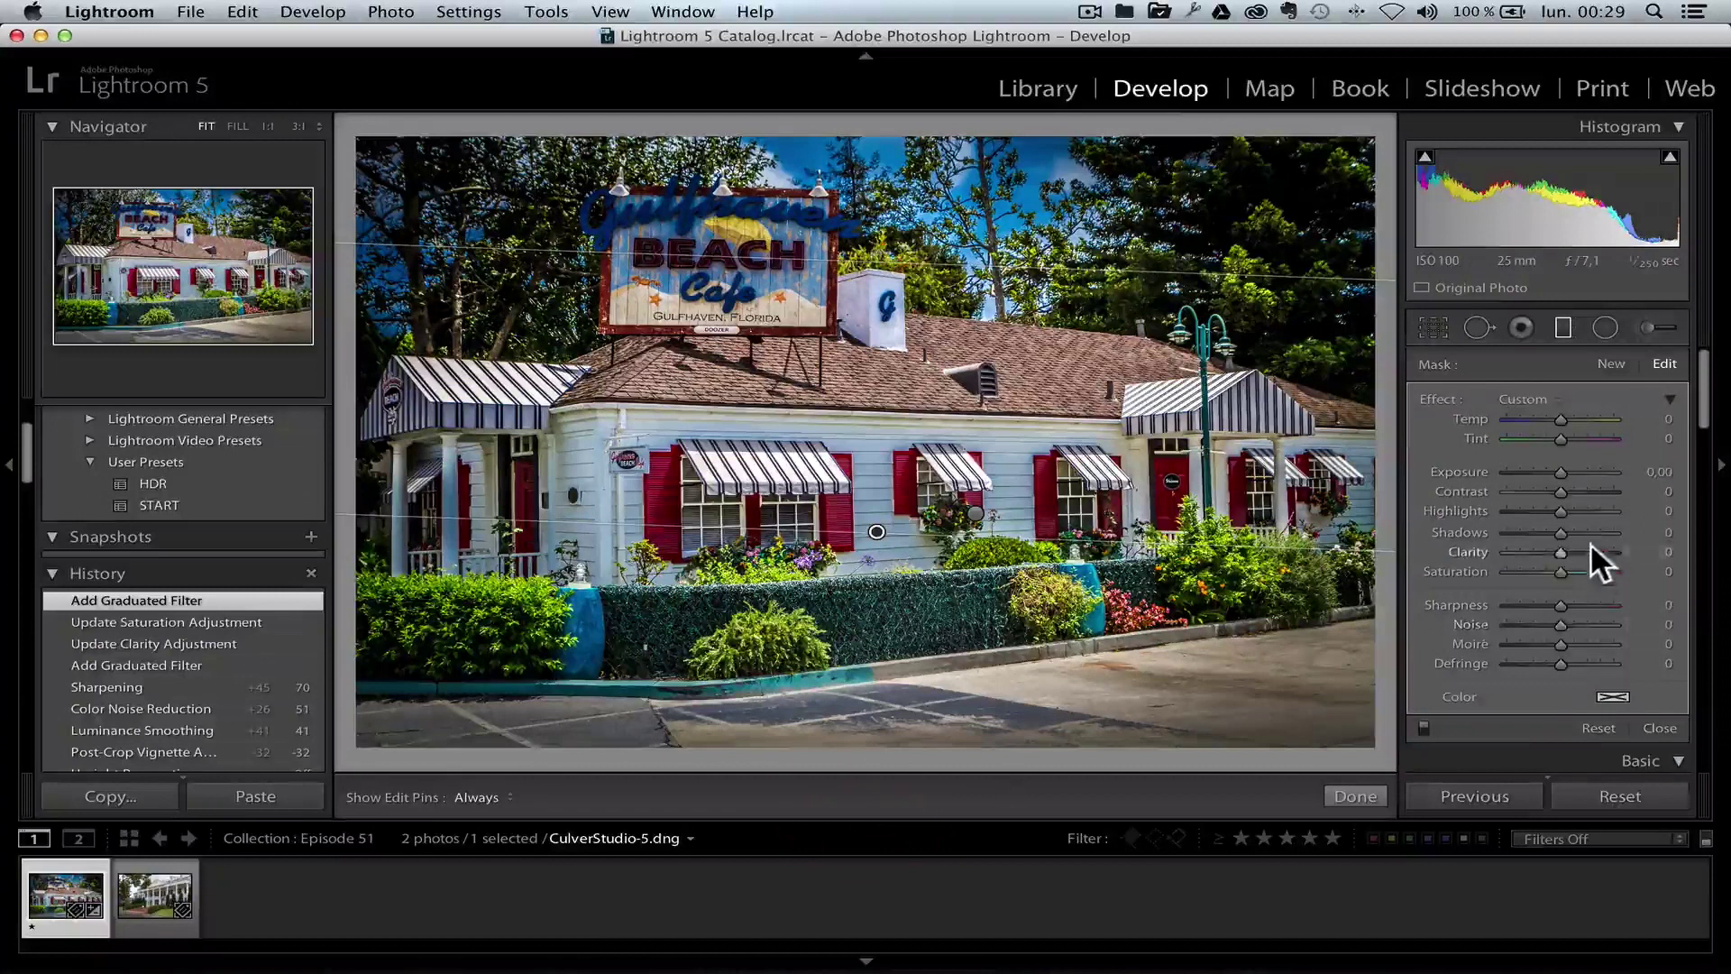
{"action": "left_click_drag", "start_coordinate": [1557, 553], "coordinate": [1627, 564]}
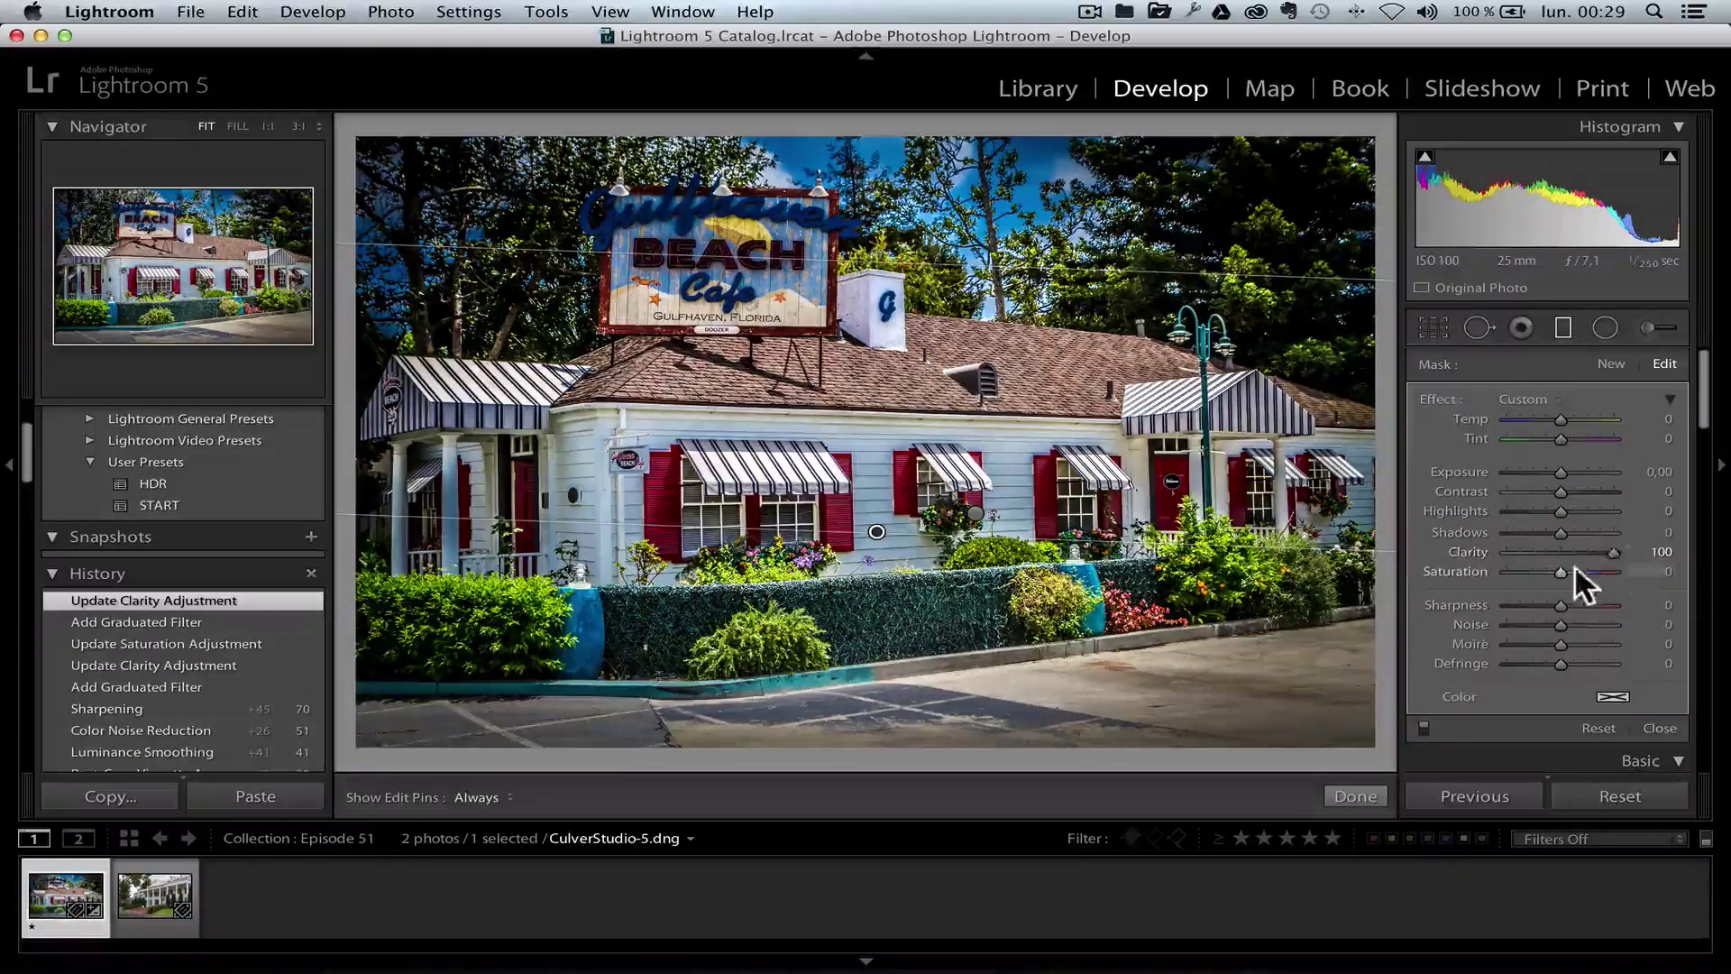
{"action": "left_click_drag", "start_coordinate": [1563, 568], "coordinate": [1578, 566]}
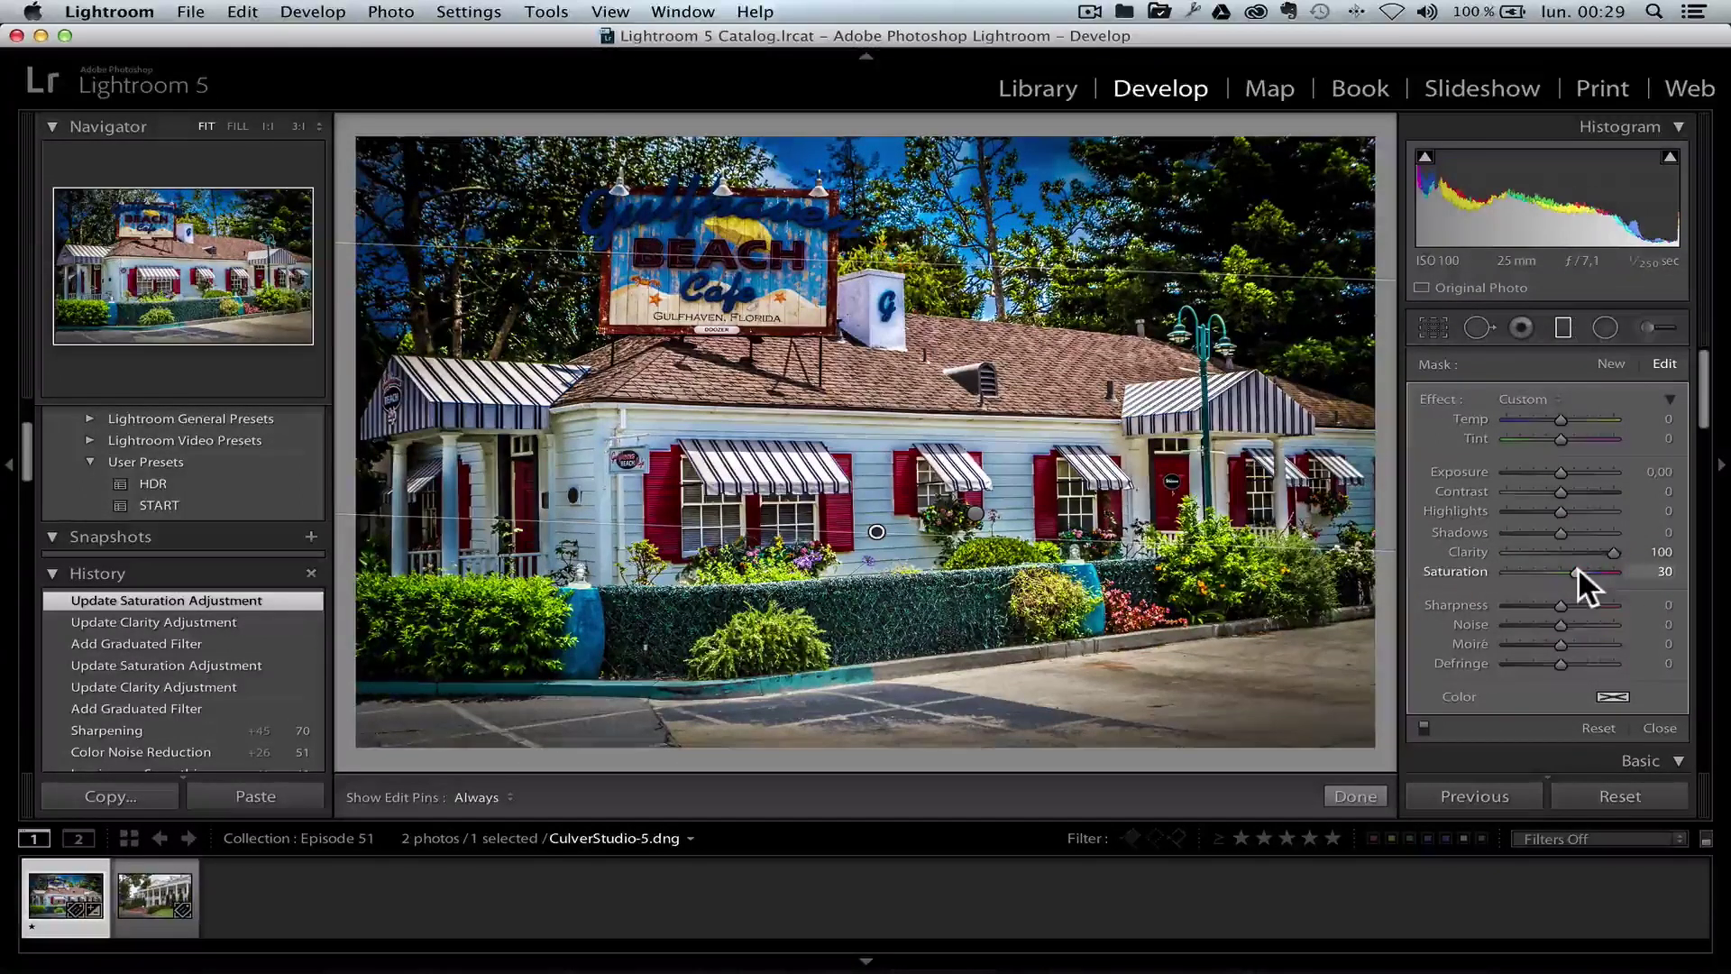
Toggle the graduated filters off and on to compare, then close the filter tool.
{"action": "left_click", "coordinate": [1423, 727]}
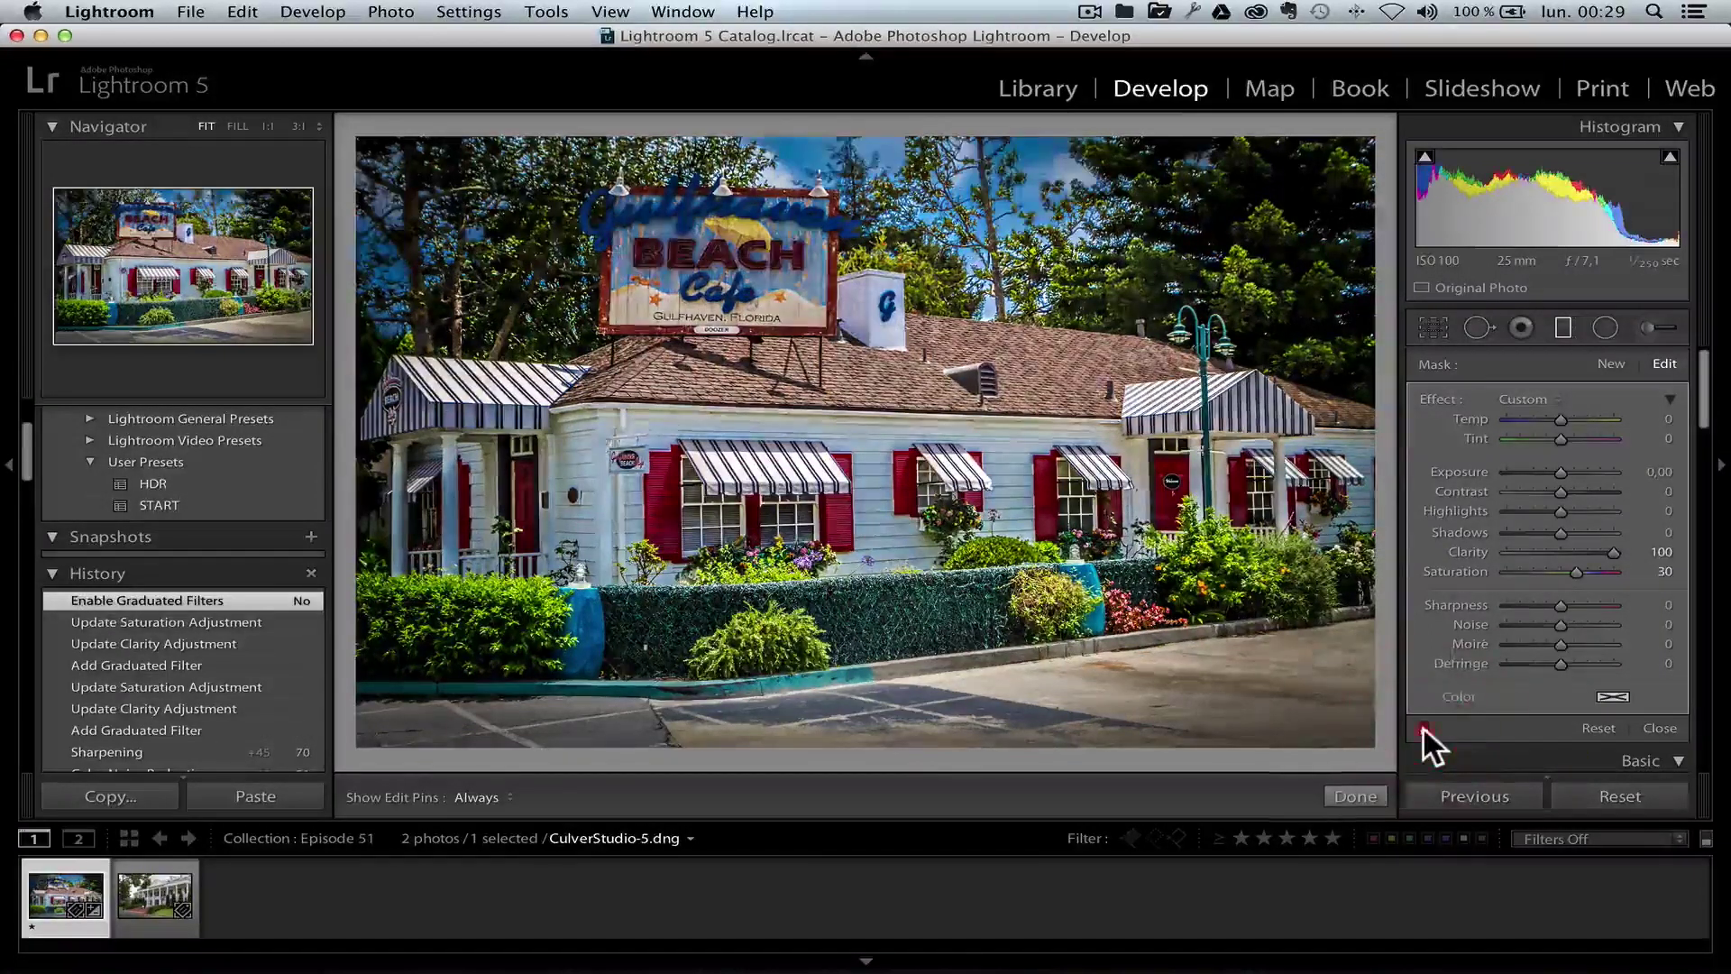
{"action": "left_click", "coordinate": [1423, 727]}
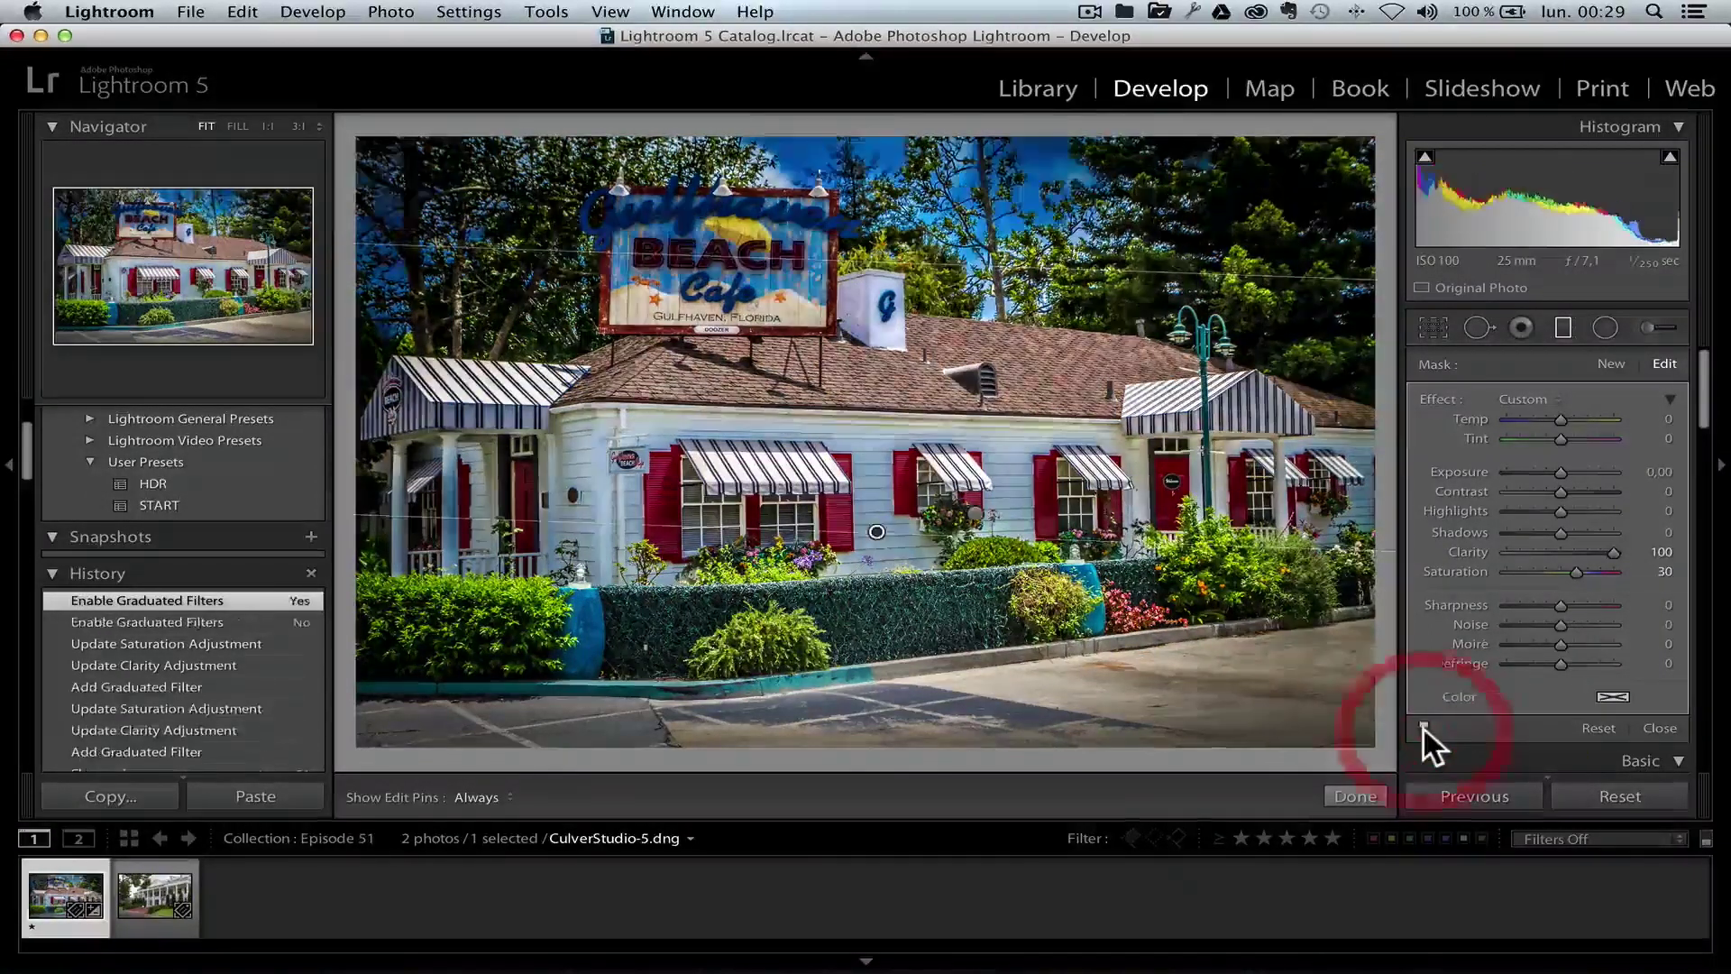
{"action": "left_click", "coordinate": [1562, 329]}
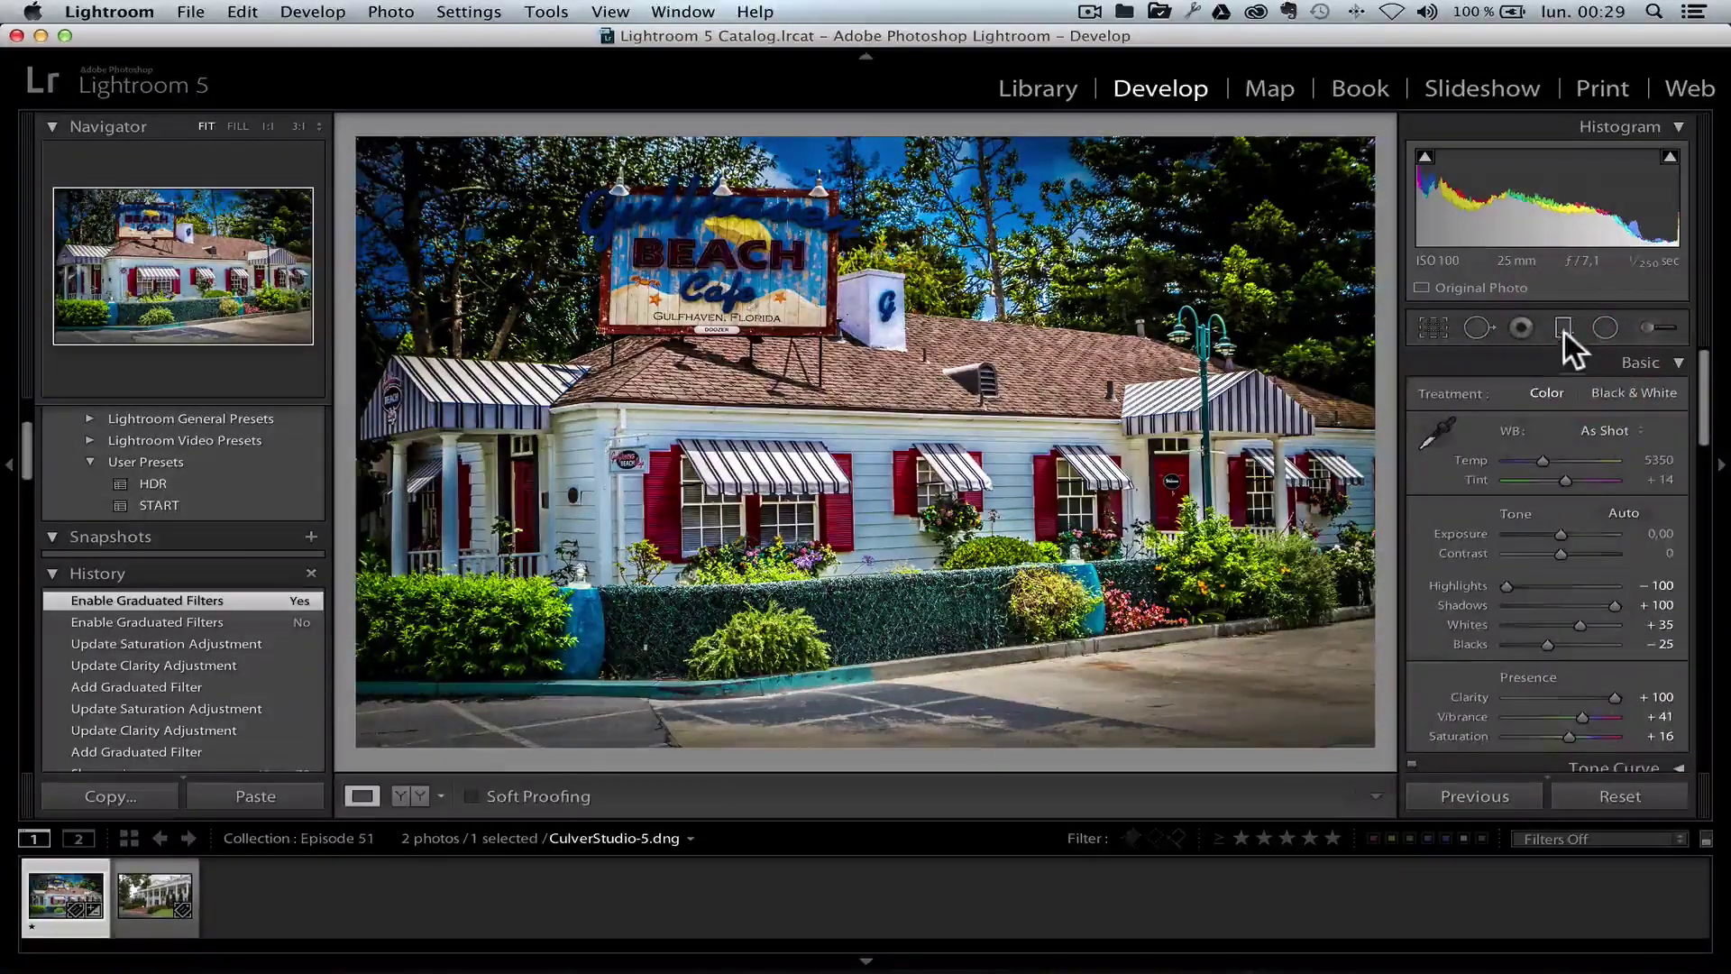
Draw a new graduated filter over the photo's upper half with Clarity 100 and close it.
{"action": "left_click", "coordinate": [1605, 362]}
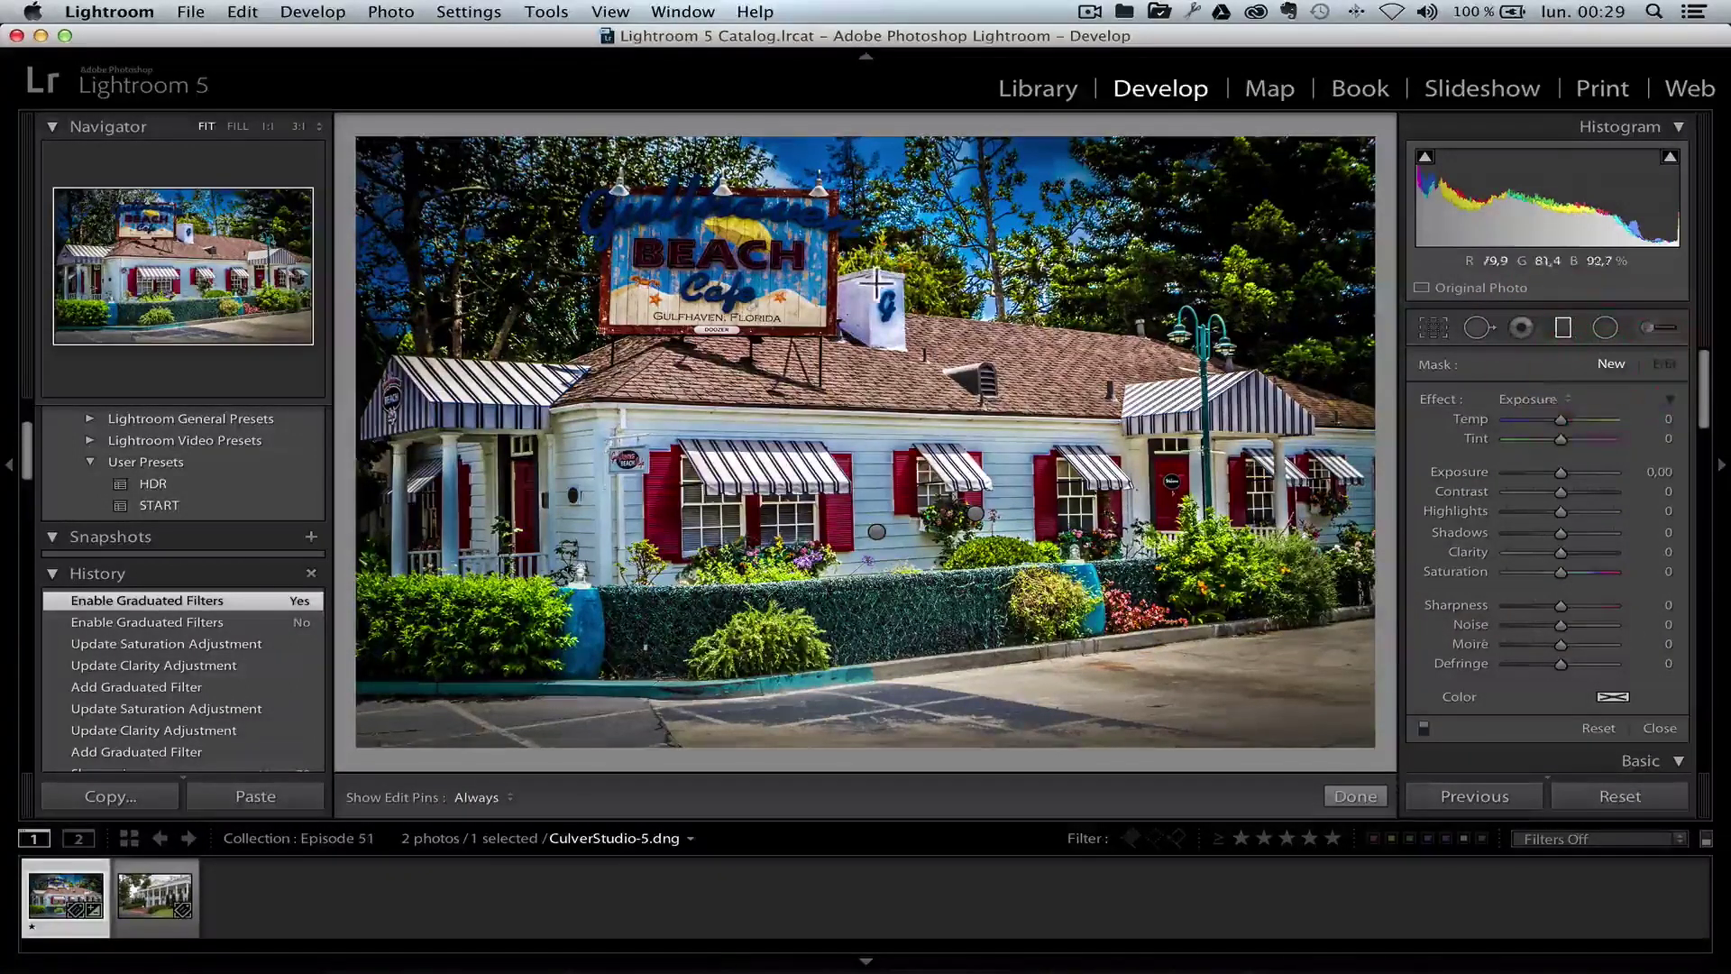
{"action": "left_click_drag", "start_coordinate": [932, 293], "coordinate": [927, 766]}
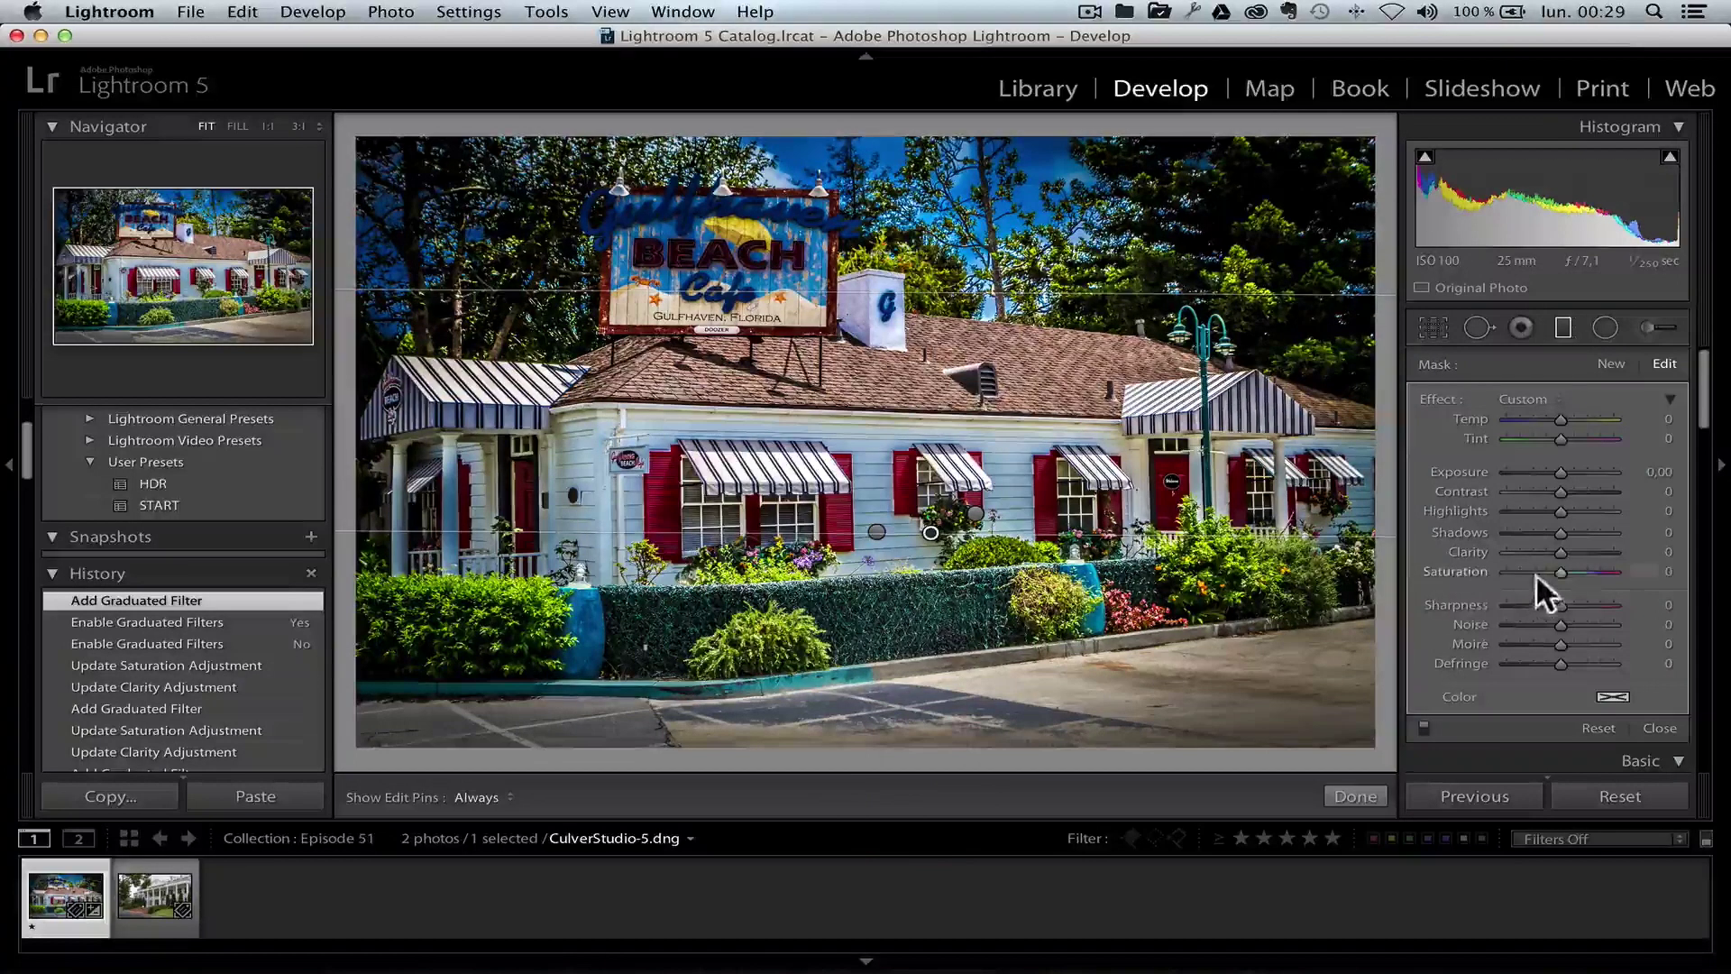
{"action": "left_click_drag", "start_coordinate": [1569, 545], "coordinate": [1694, 553]}
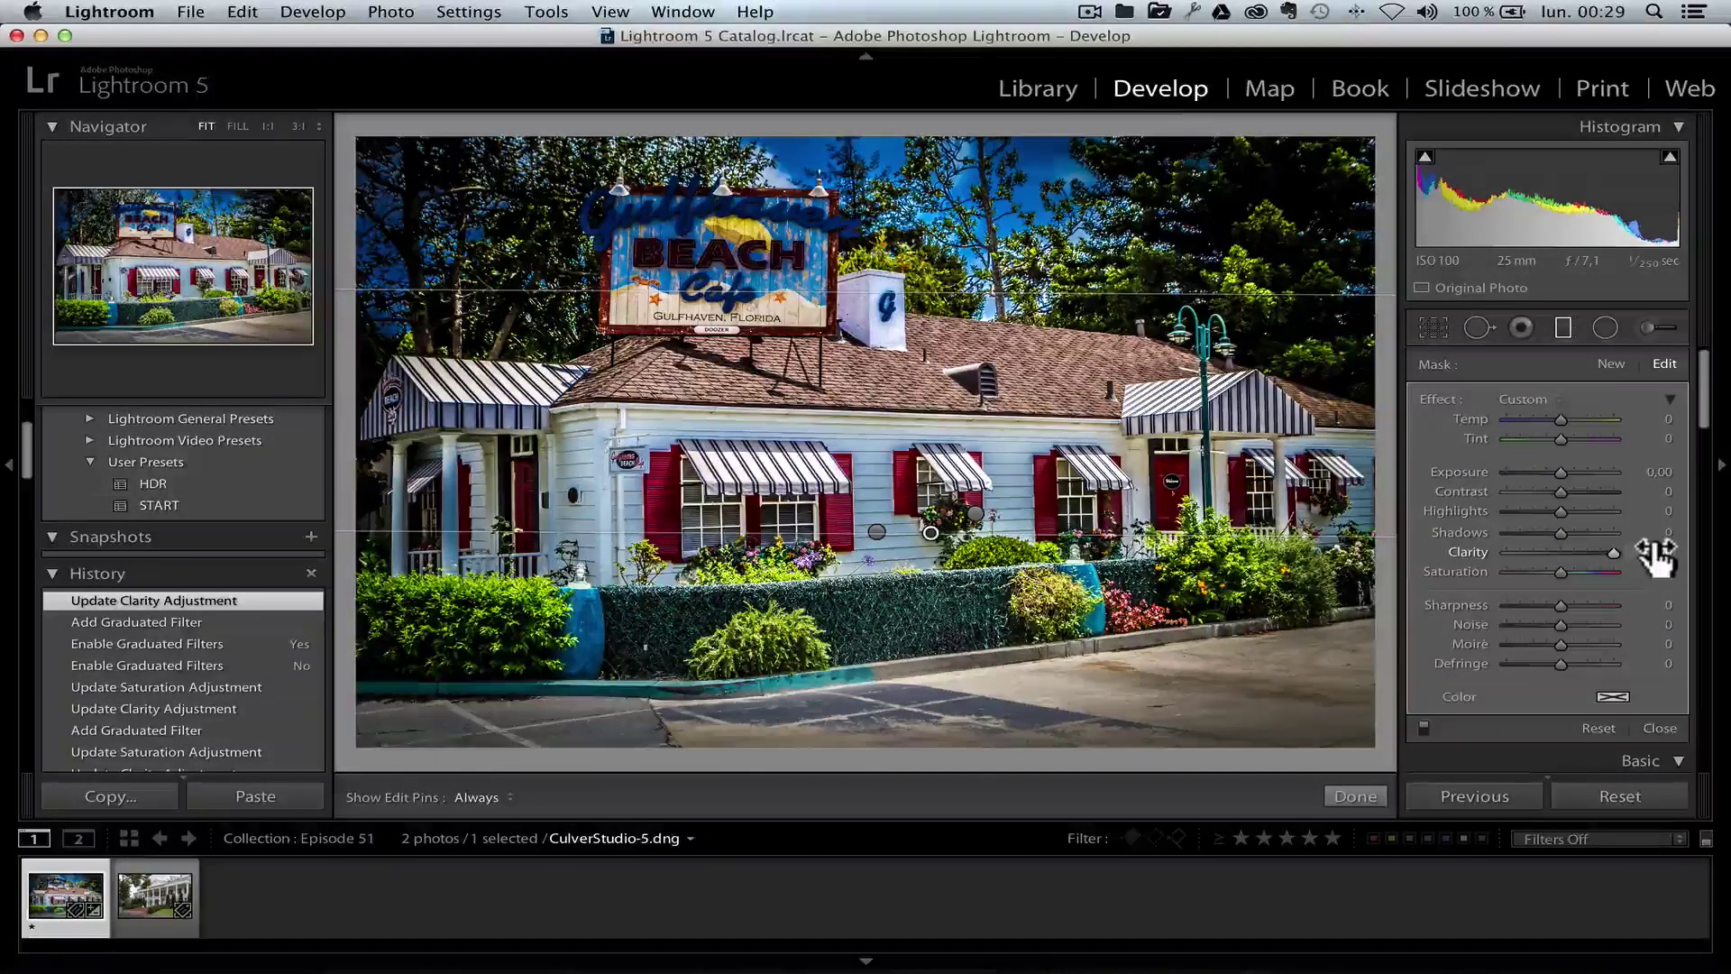
{"action": "left_click", "coordinate": [1659, 728]}
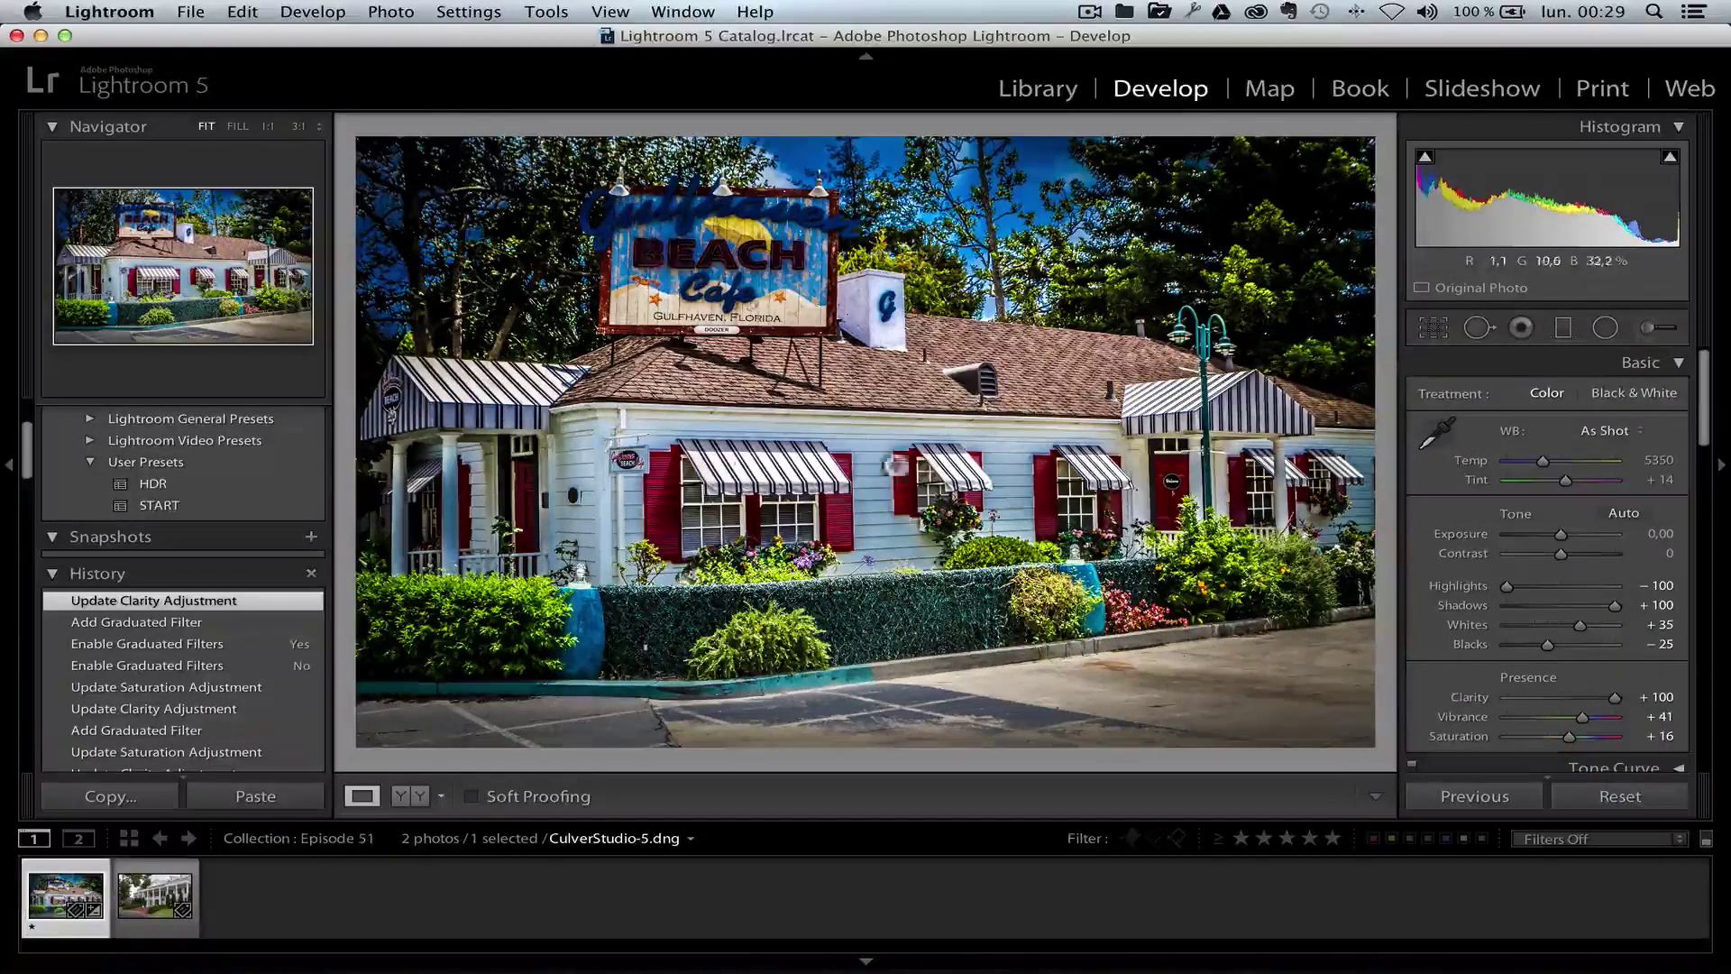
Toggle Before/After to compare the edited photo with the original.
{"action": "key", "text": "alt"}
{"action": "key", "text": "backslash"}
{"action": "key", "text": "backslash"}
{"action": "key", "text": "backslash"}
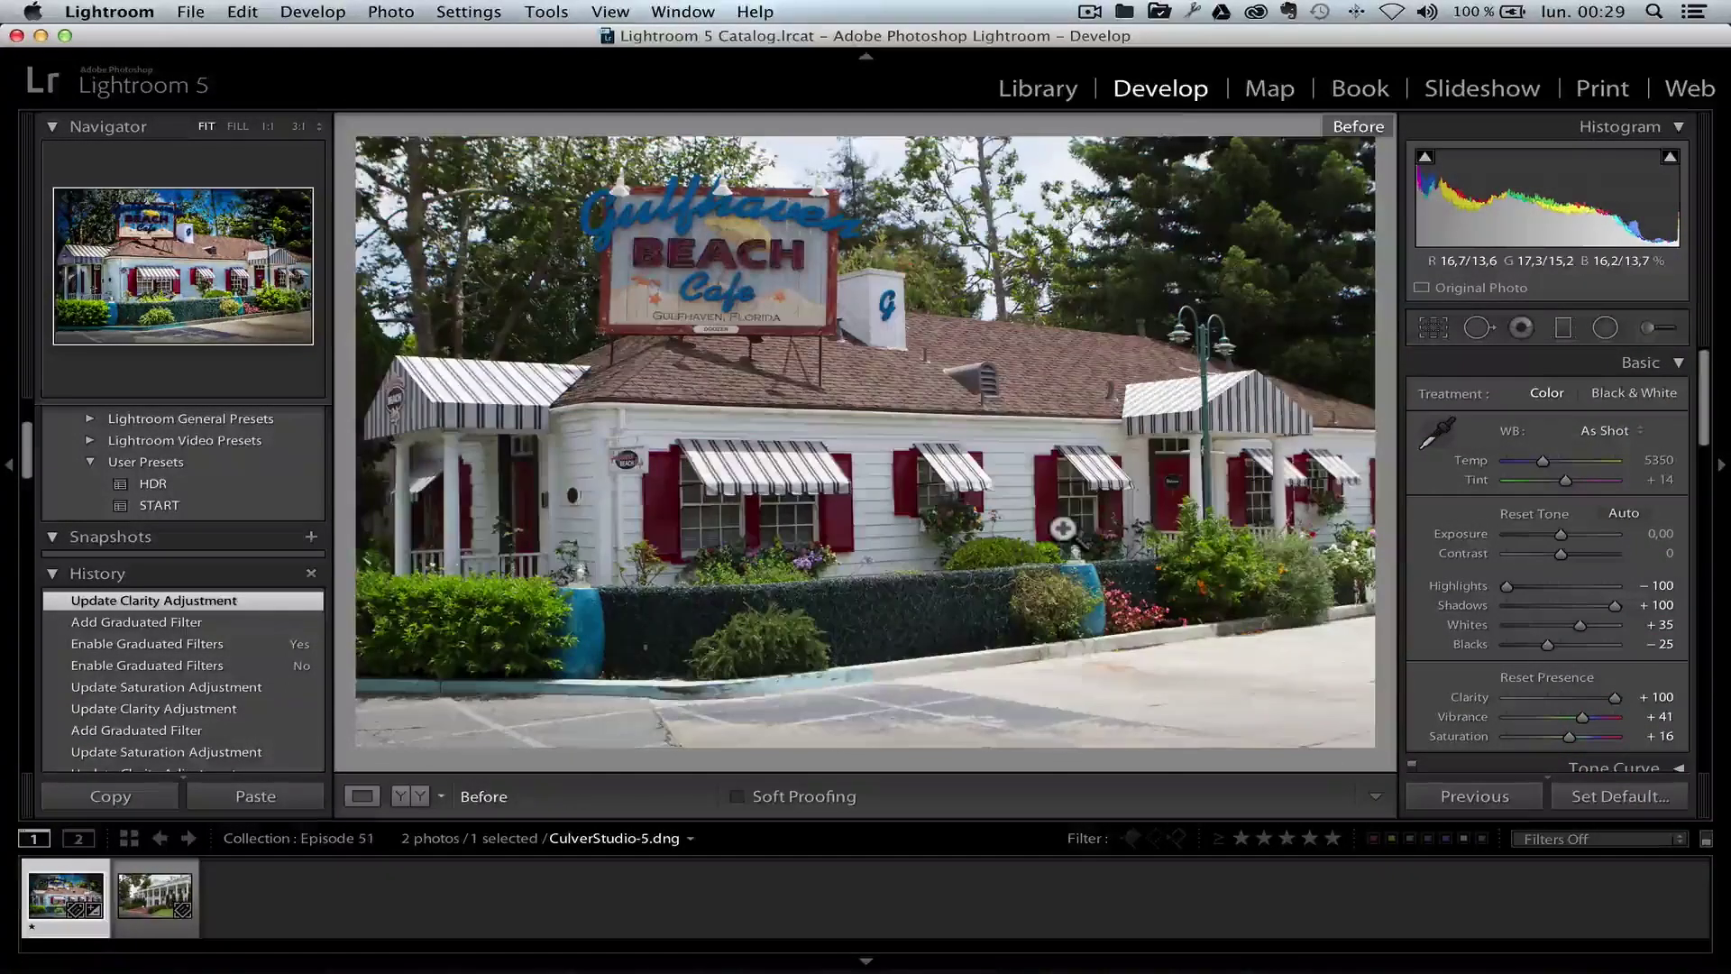
{"action": "key", "text": "backslash"}
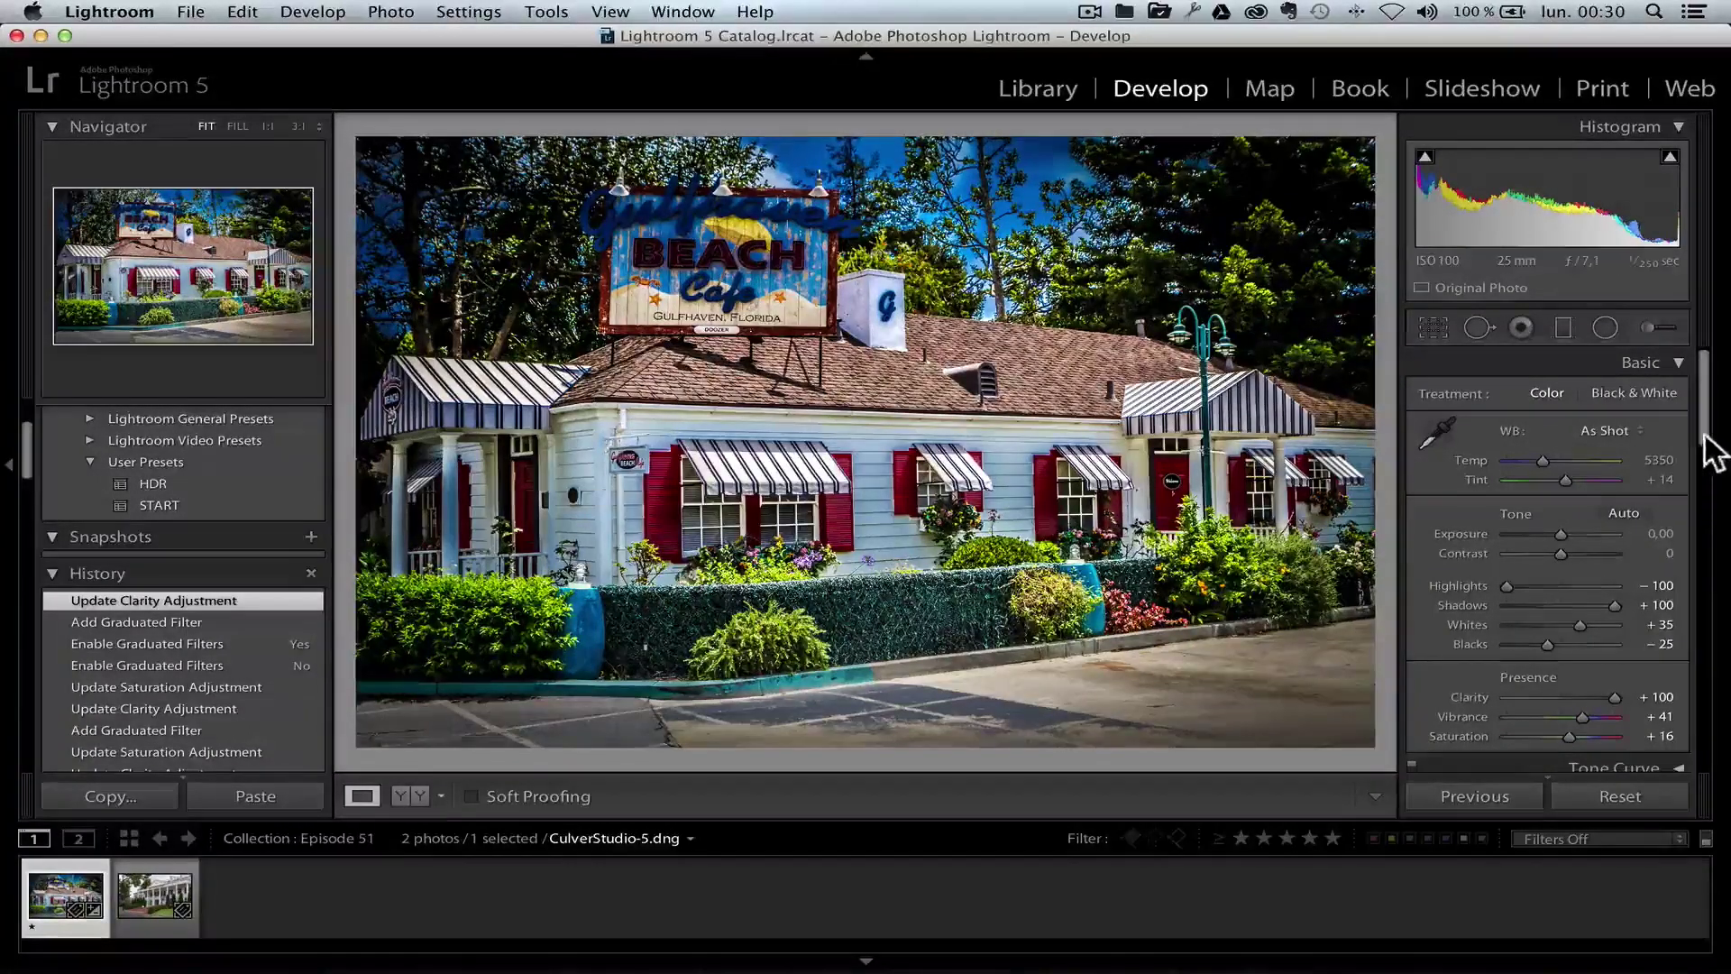
Set Blue saturation to -53 and post-crop vignetting to -41, then compare with the original.
{"action": "left_click_drag", "start_coordinate": [1704, 435], "coordinate": [1697, 532]}
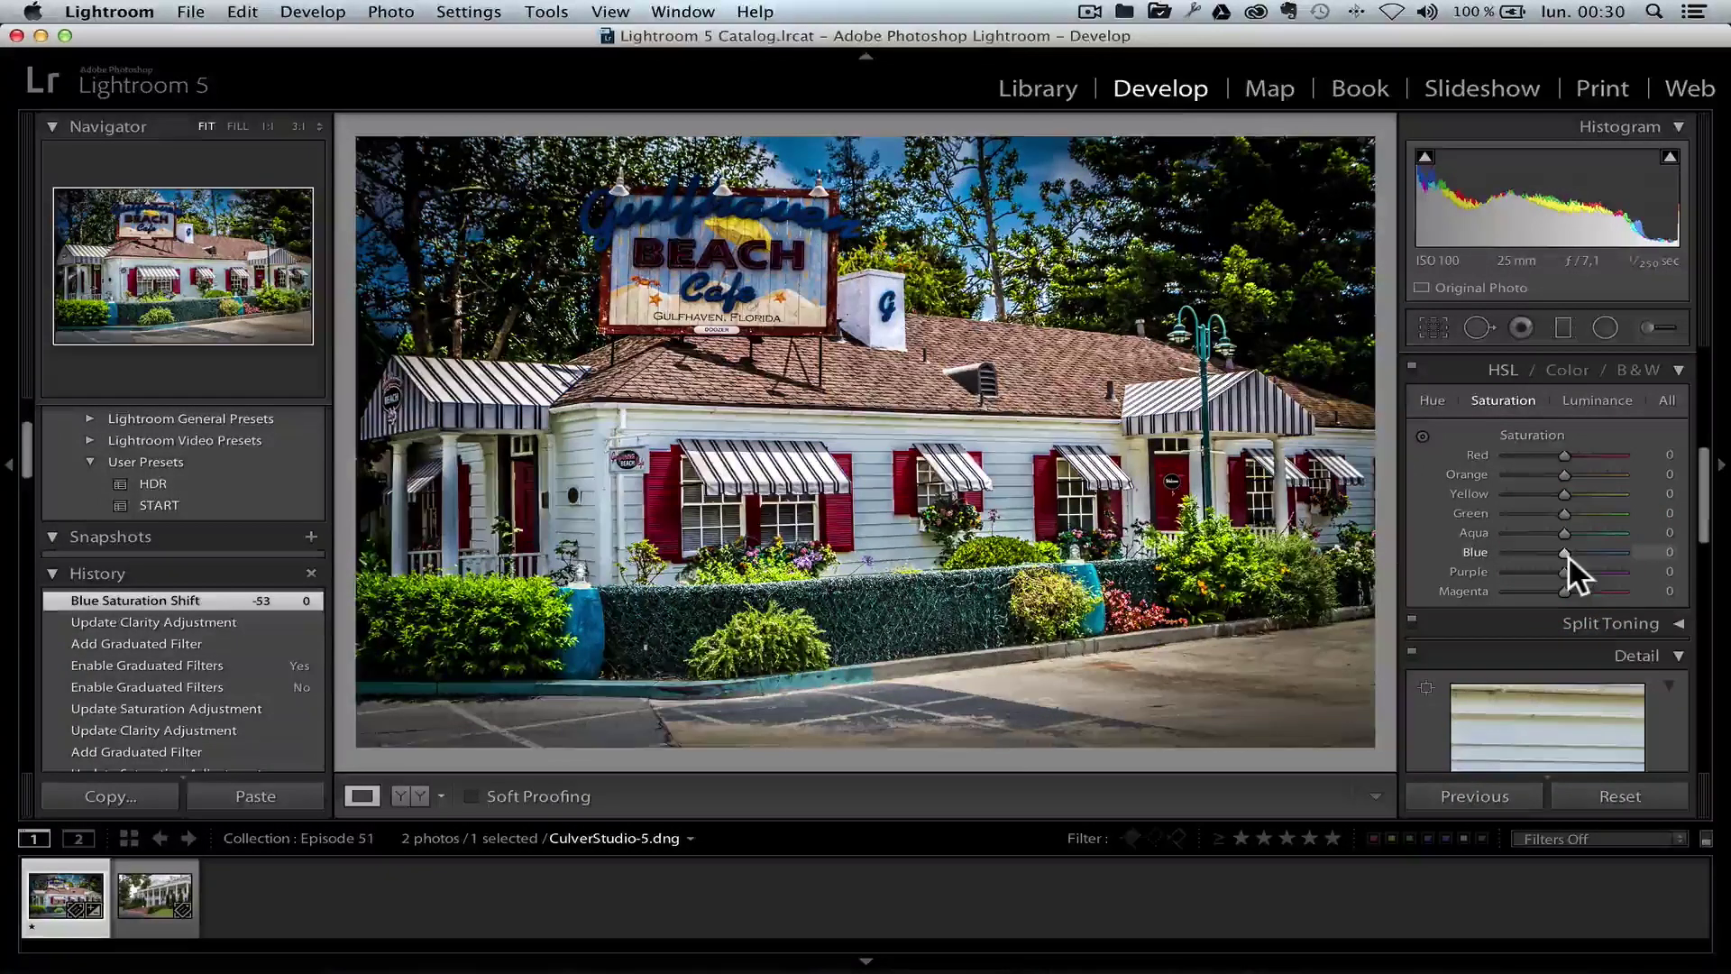
{"action": "scroll", "coordinate": [1567, 555], "scroll_direction": "down", "scroll_amount": 3}
{"action": "scroll", "coordinate": [1559, 575], "scroll_direction": "down", "scroll_amount": 10}
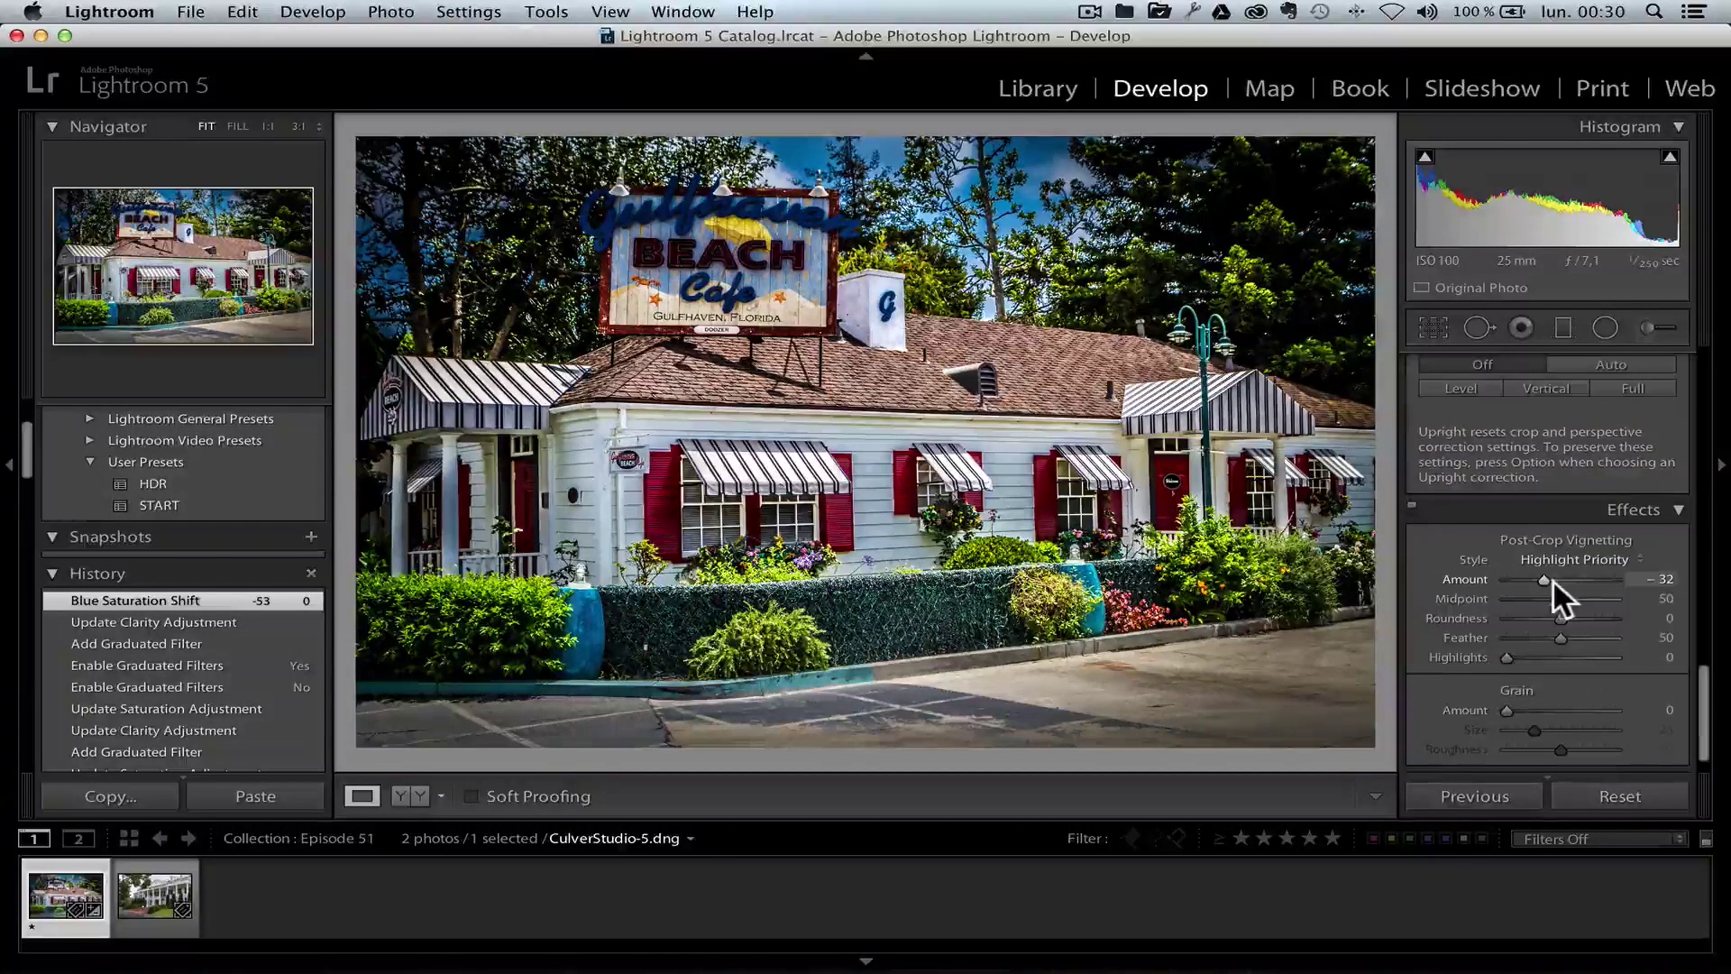
{"action": "left_click_drag", "start_coordinate": [1546, 581], "coordinate": [1540, 578]}
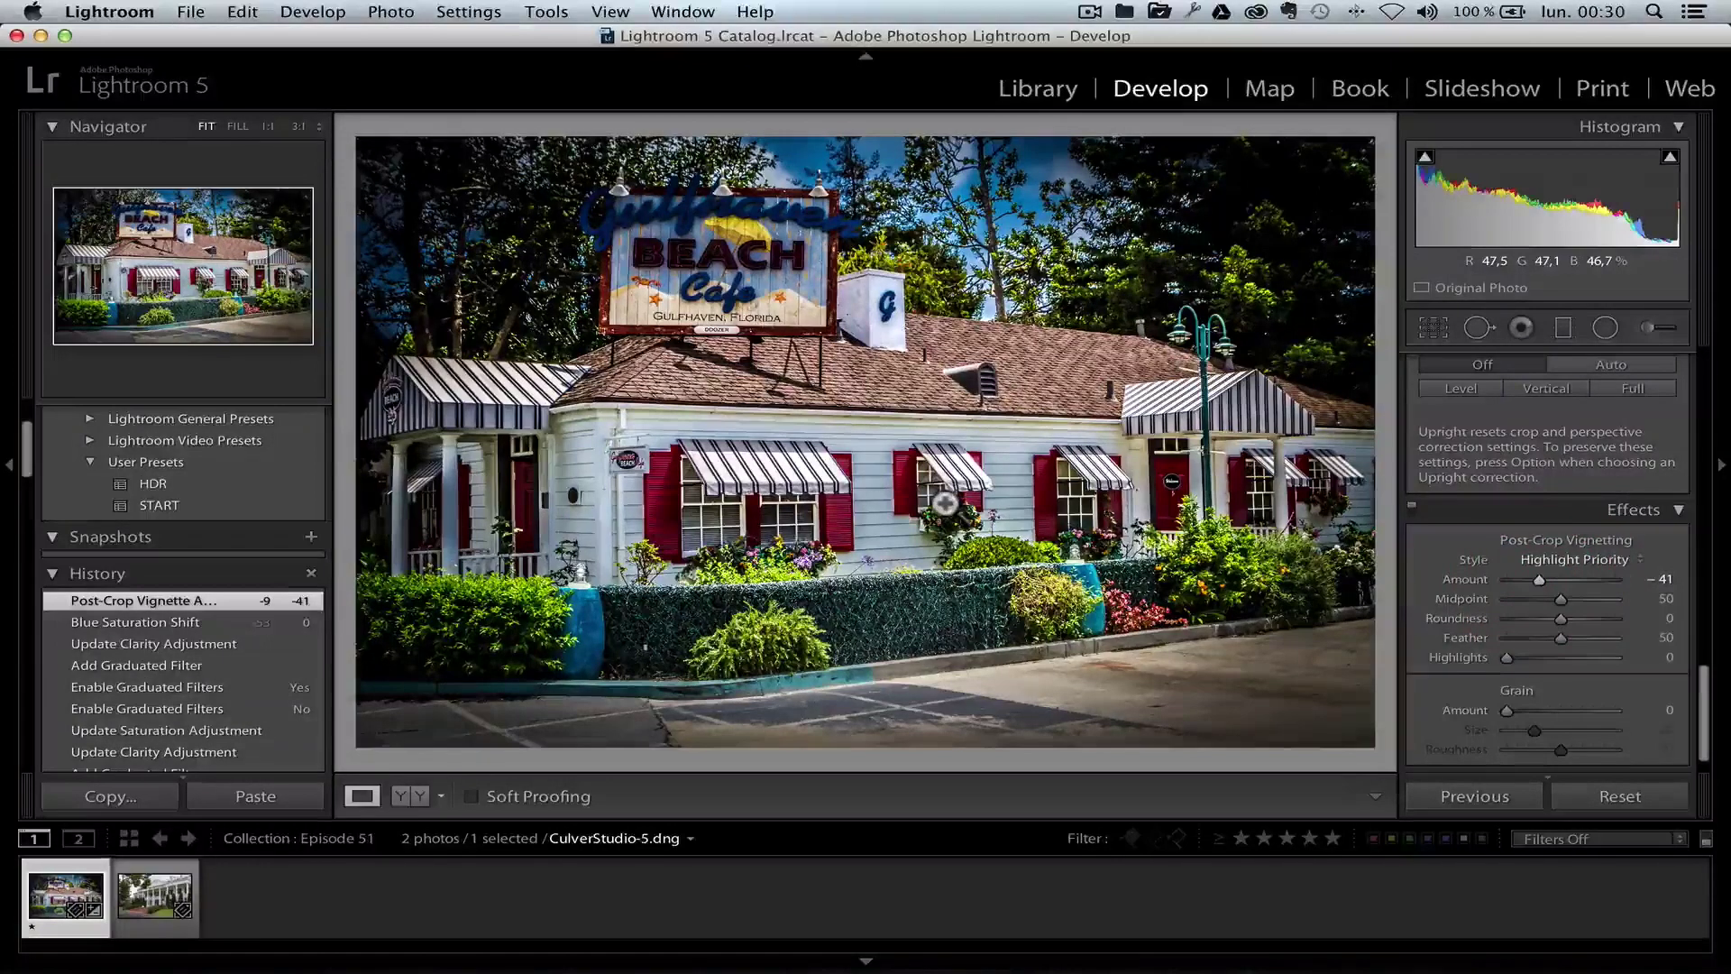
{"action": "key", "text": "alt"}
{"action": "key", "text": "backslash"}
{"action": "key", "text": "backslash"}
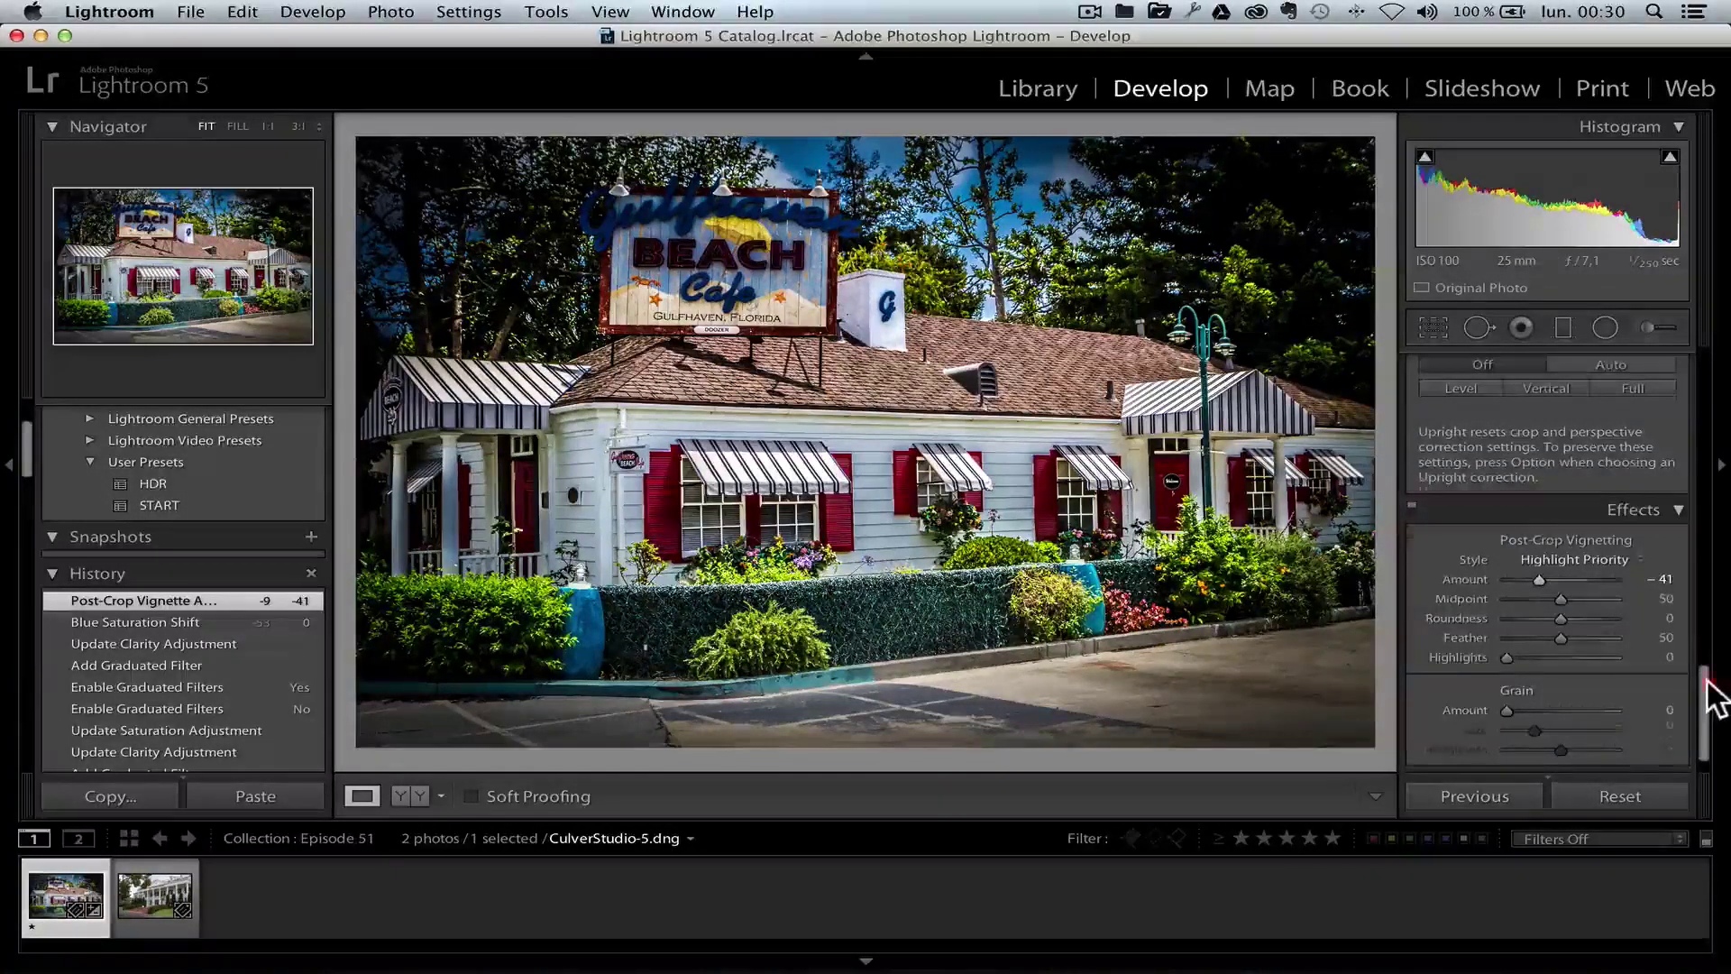
{"action": "scroll", "coordinate": [1704, 699], "scroll_direction": "up", "scroll_amount": 10}
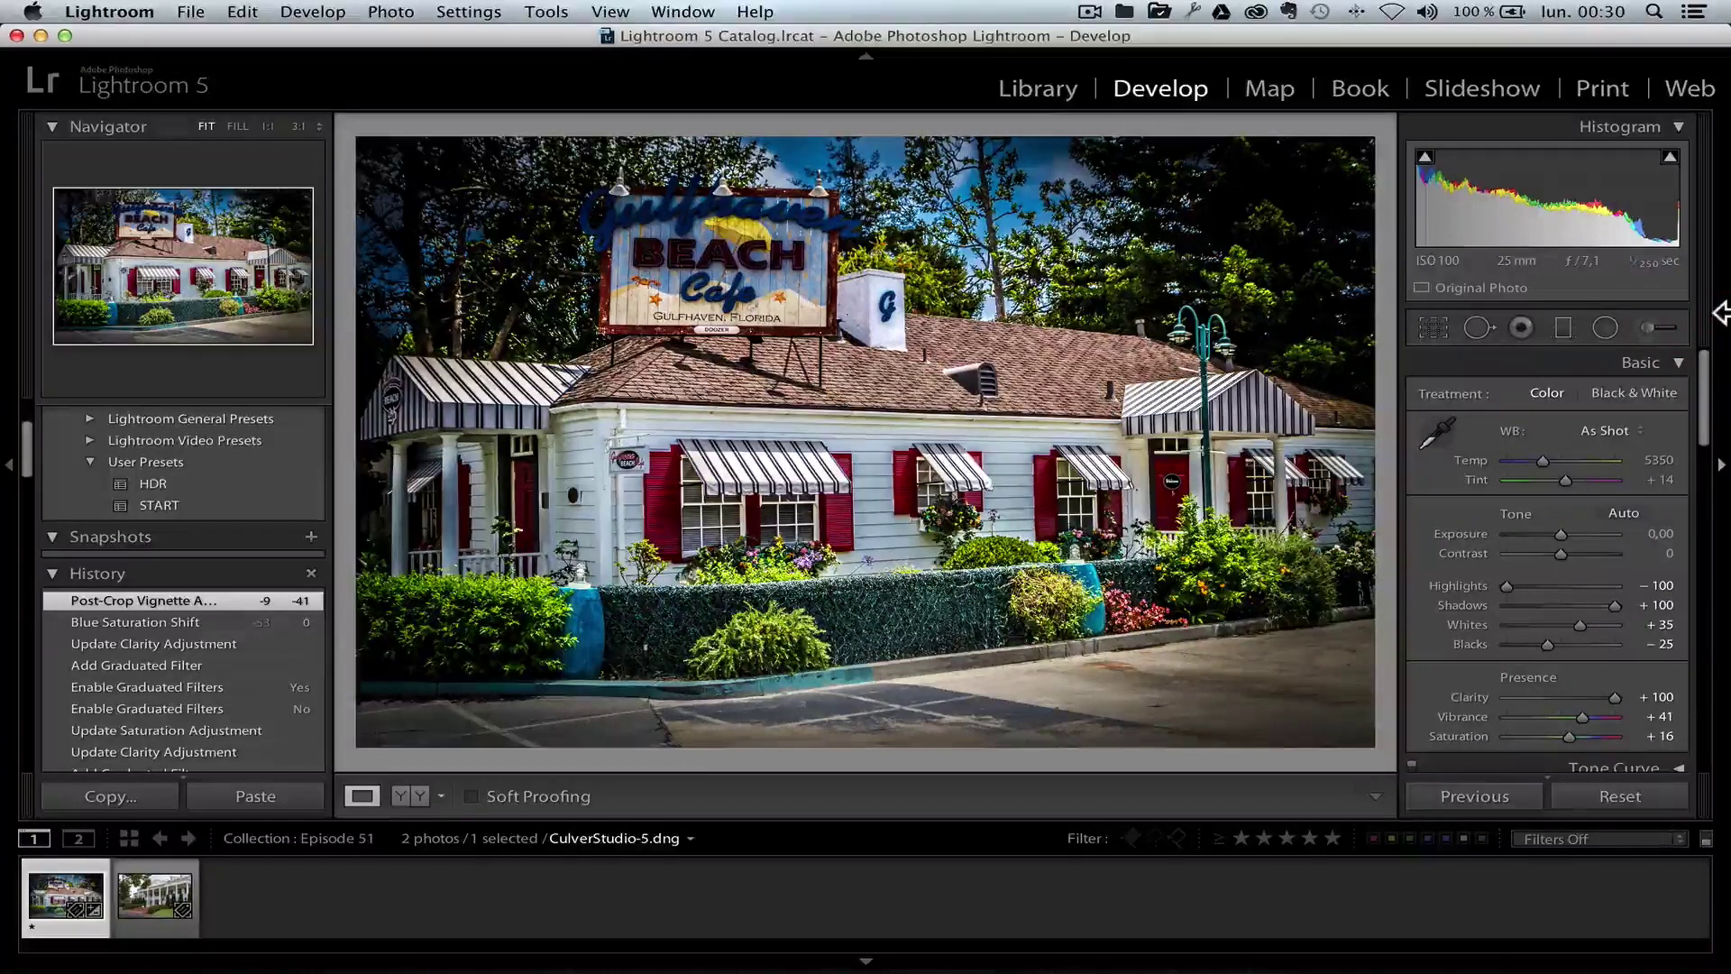
Save the current settings as a new user preset 'HDR DayLight', keeping Graduated Filters checked.
{"action": "left_click_drag", "start_coordinate": [29, 446], "coordinate": [30, 393]}
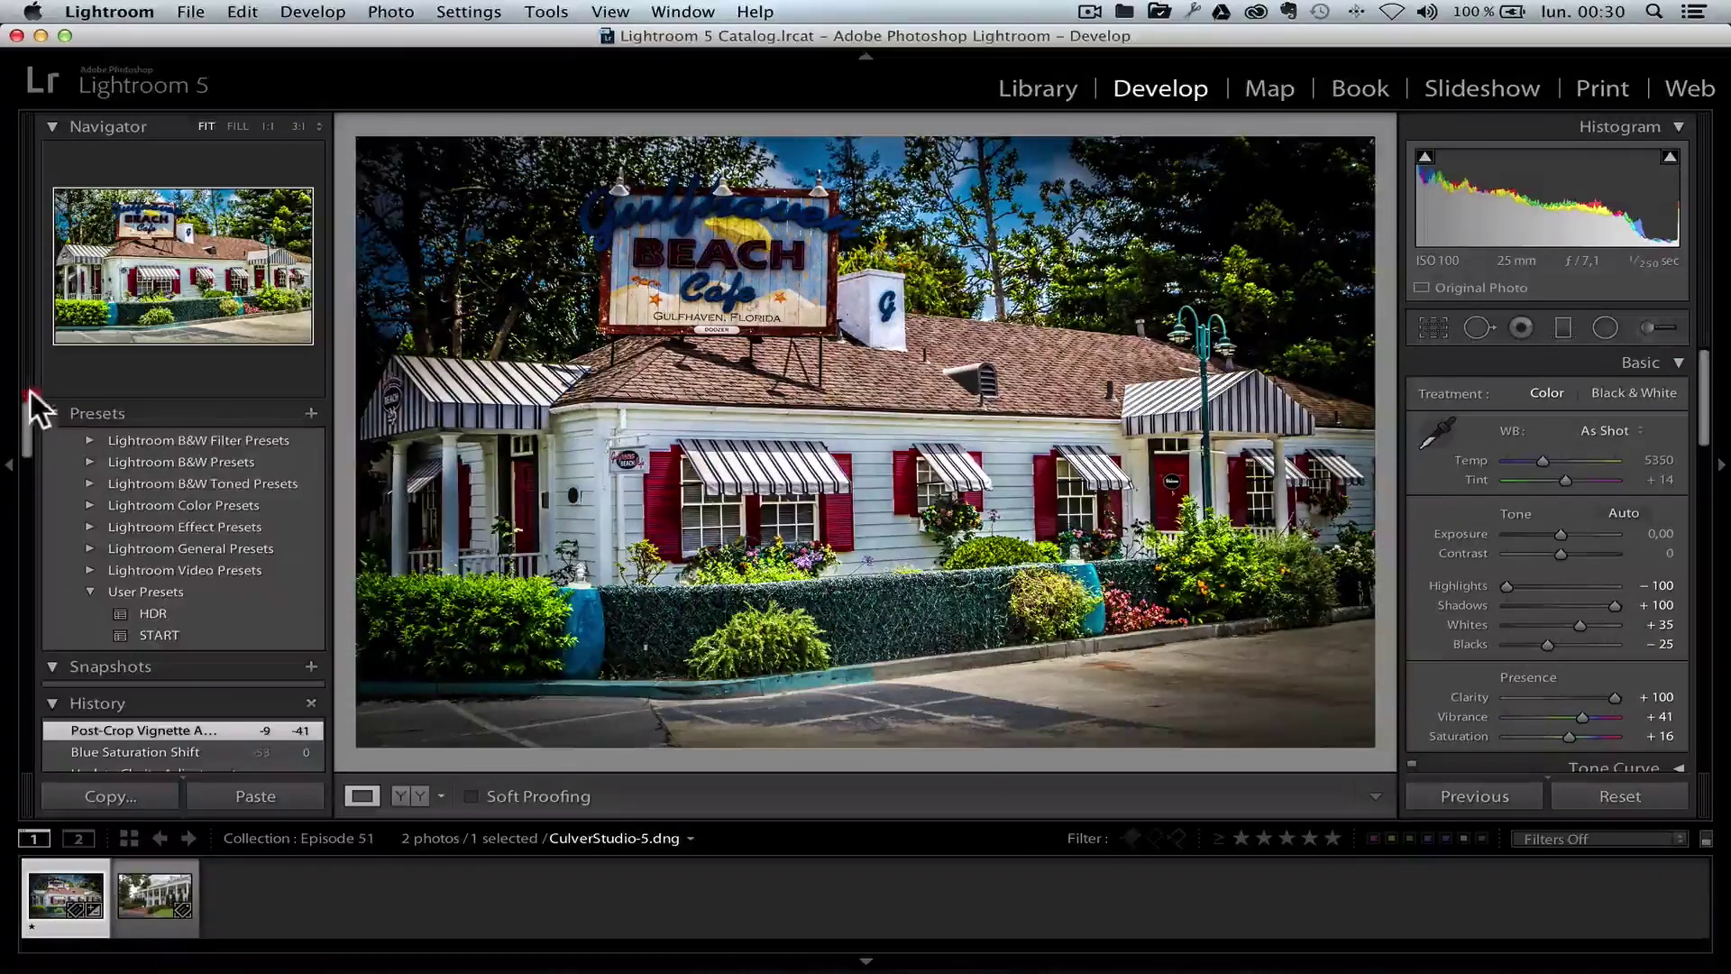
{"action": "left_click", "coordinate": [310, 413]}
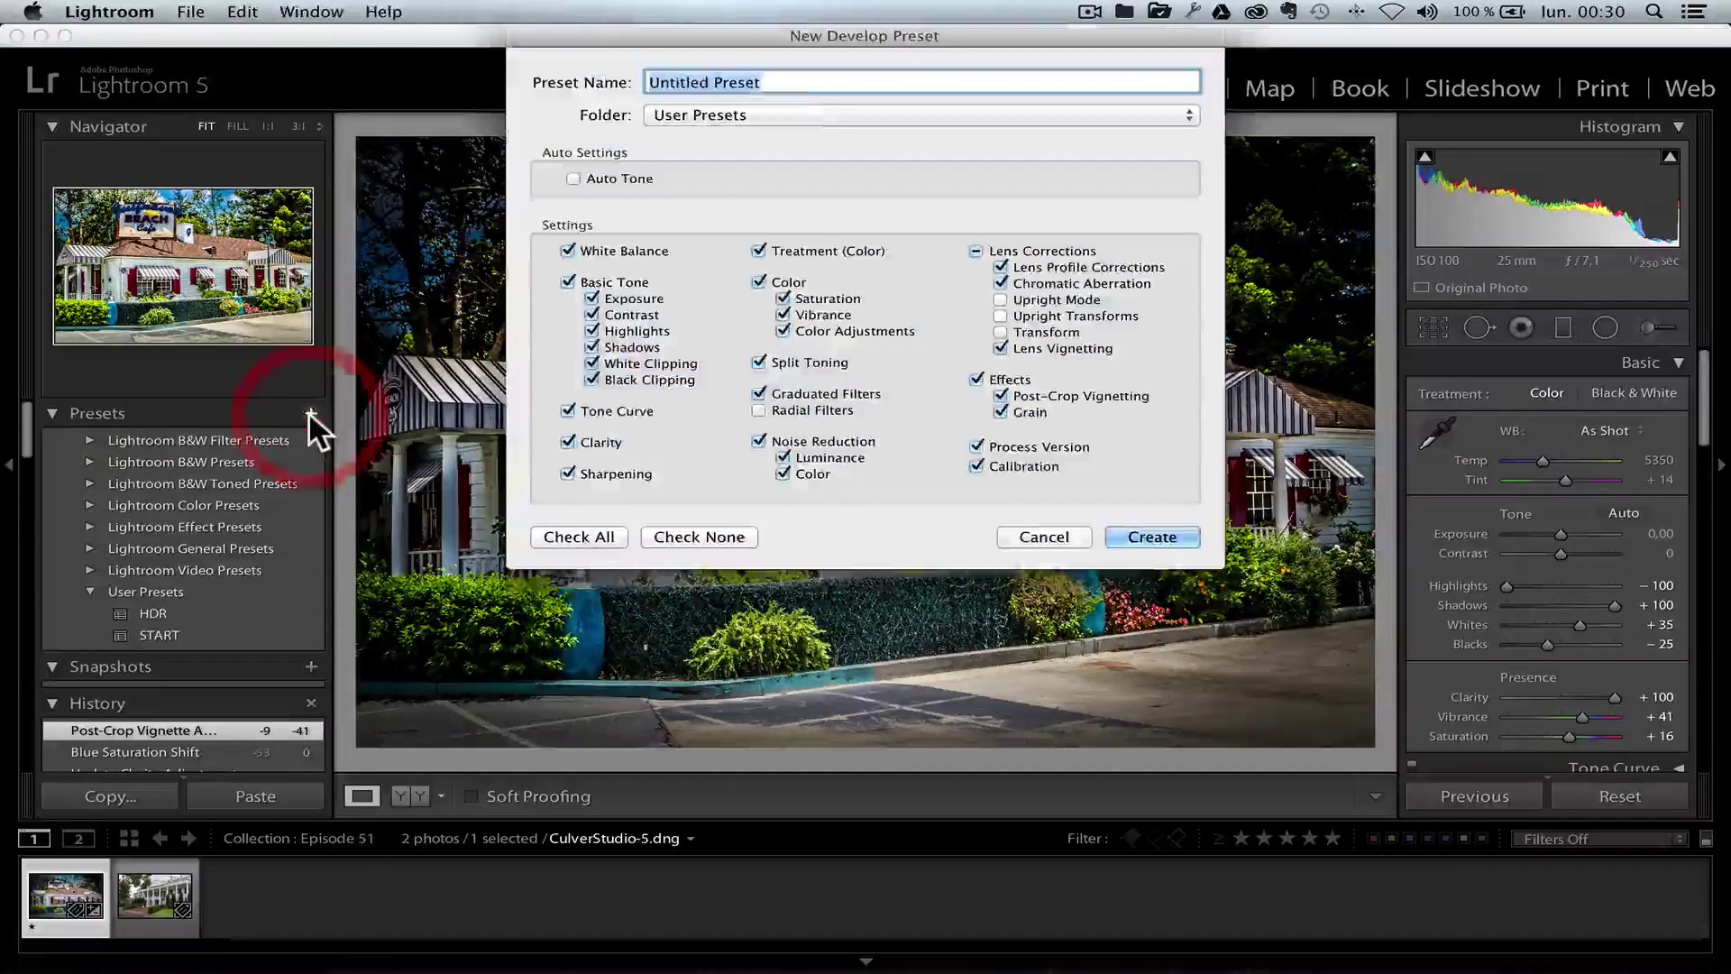
{"action": "type", "text": "HDR "}
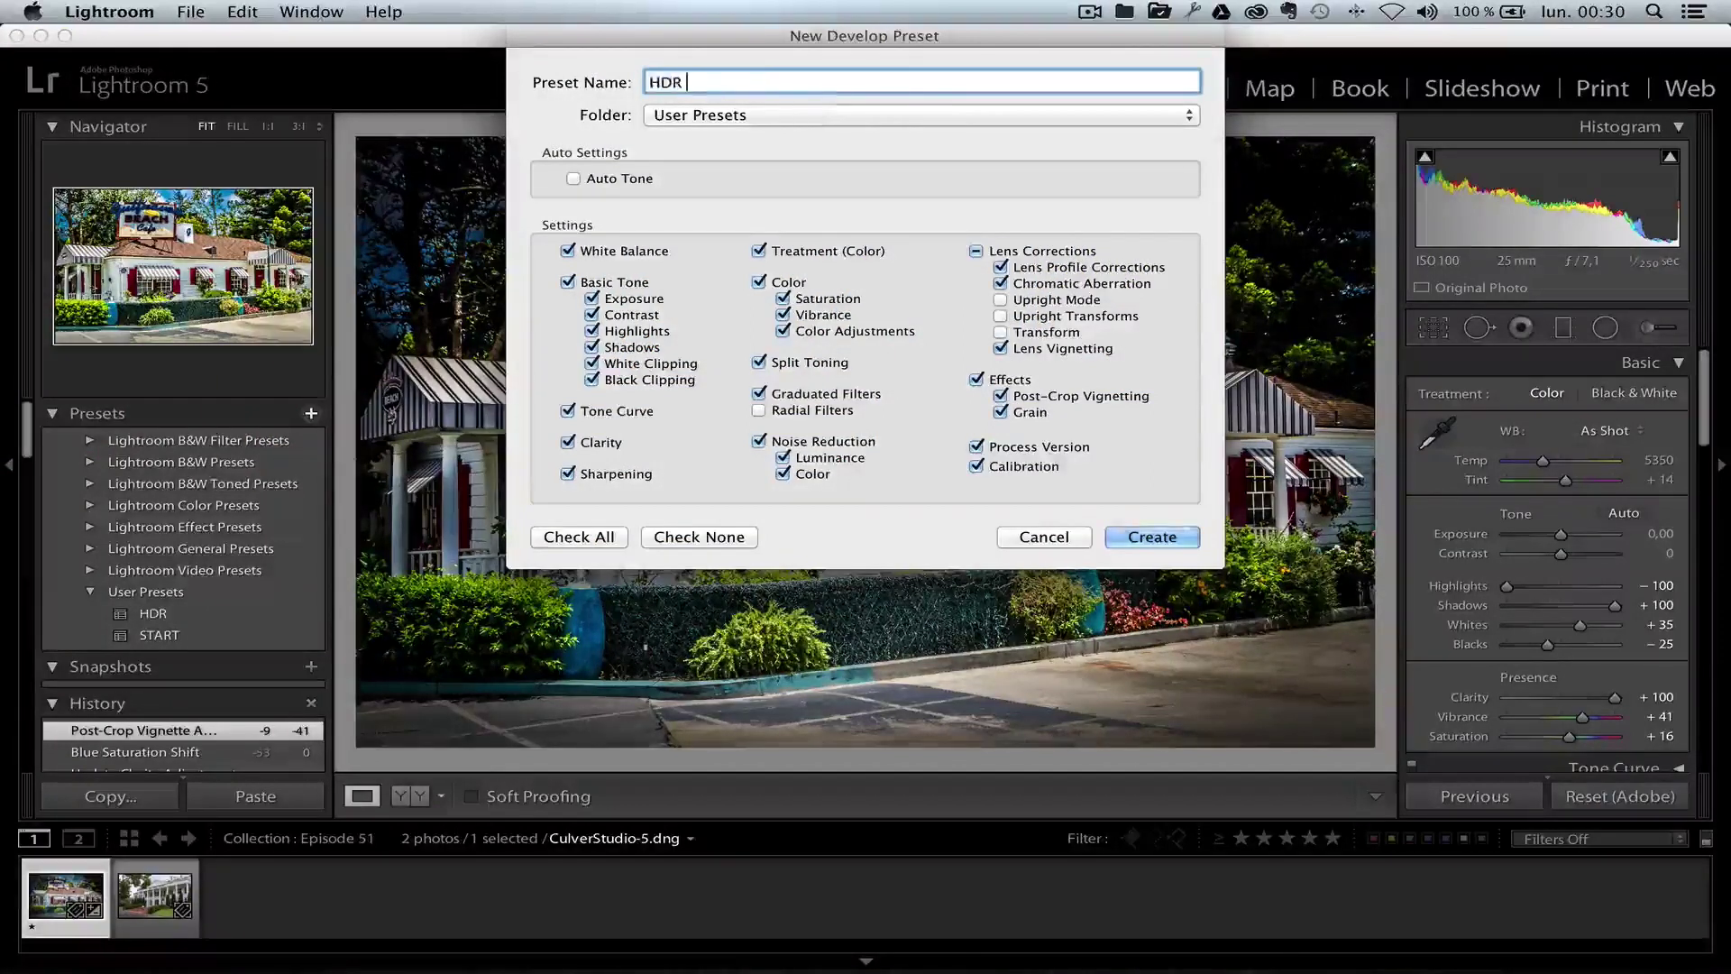
{"action": "type", "text": "DayLight"}
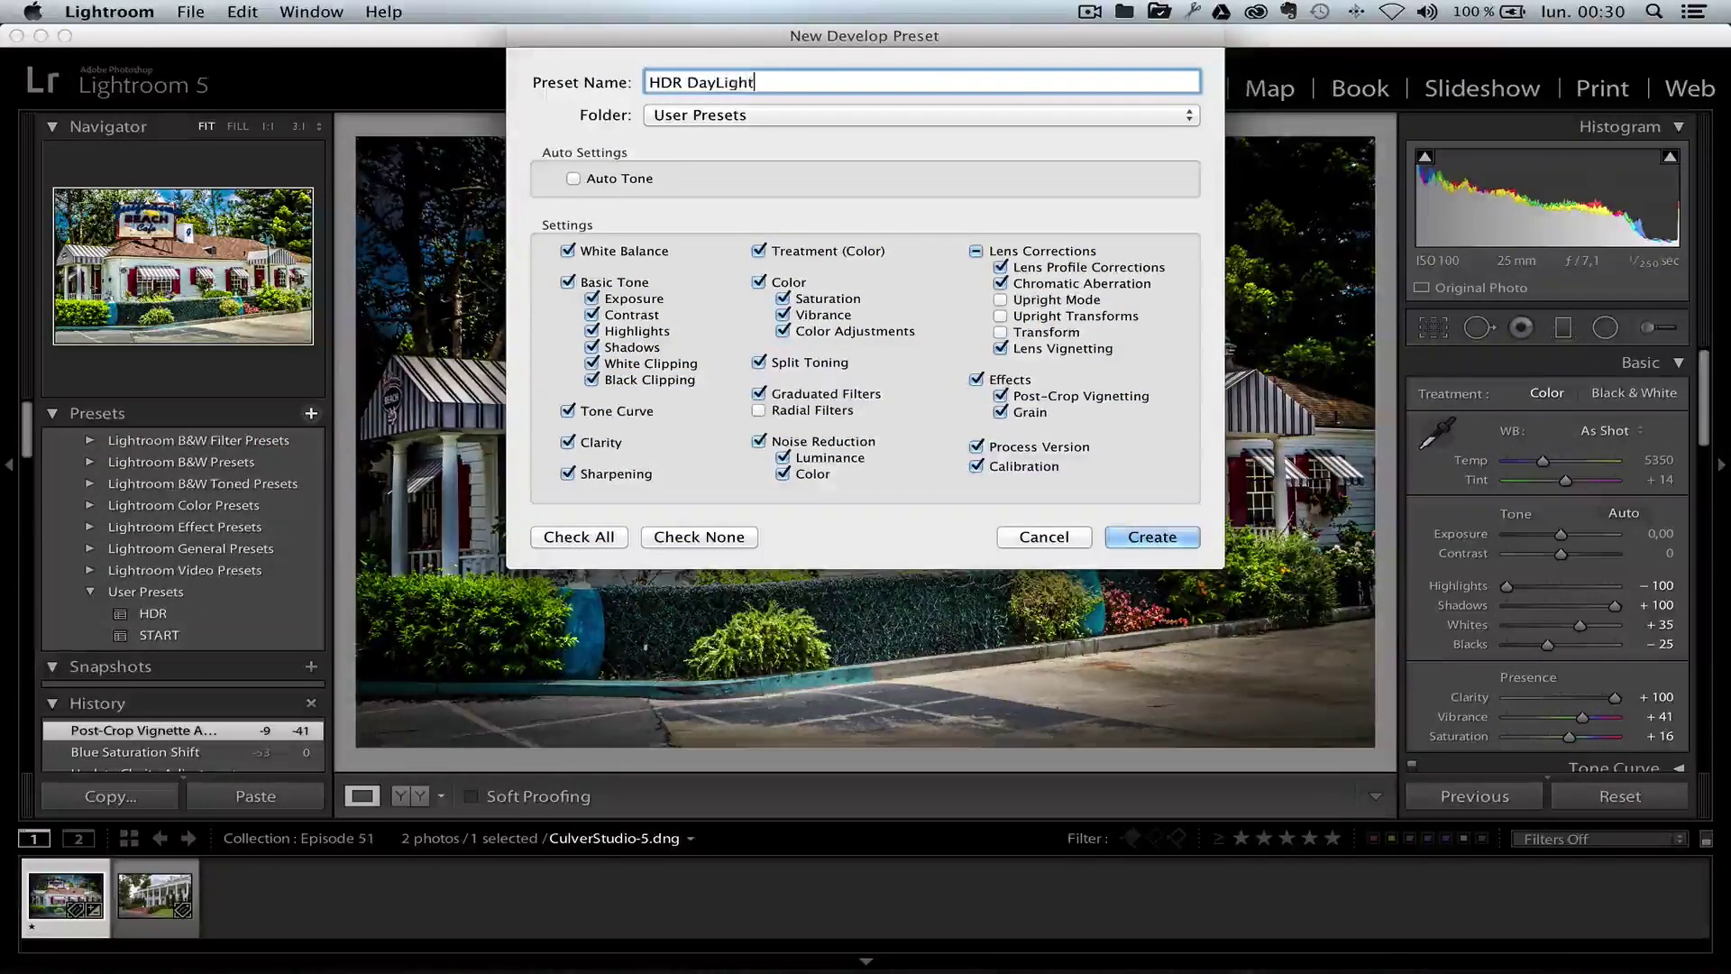
{"action": "left_click", "coordinate": [759, 393]}
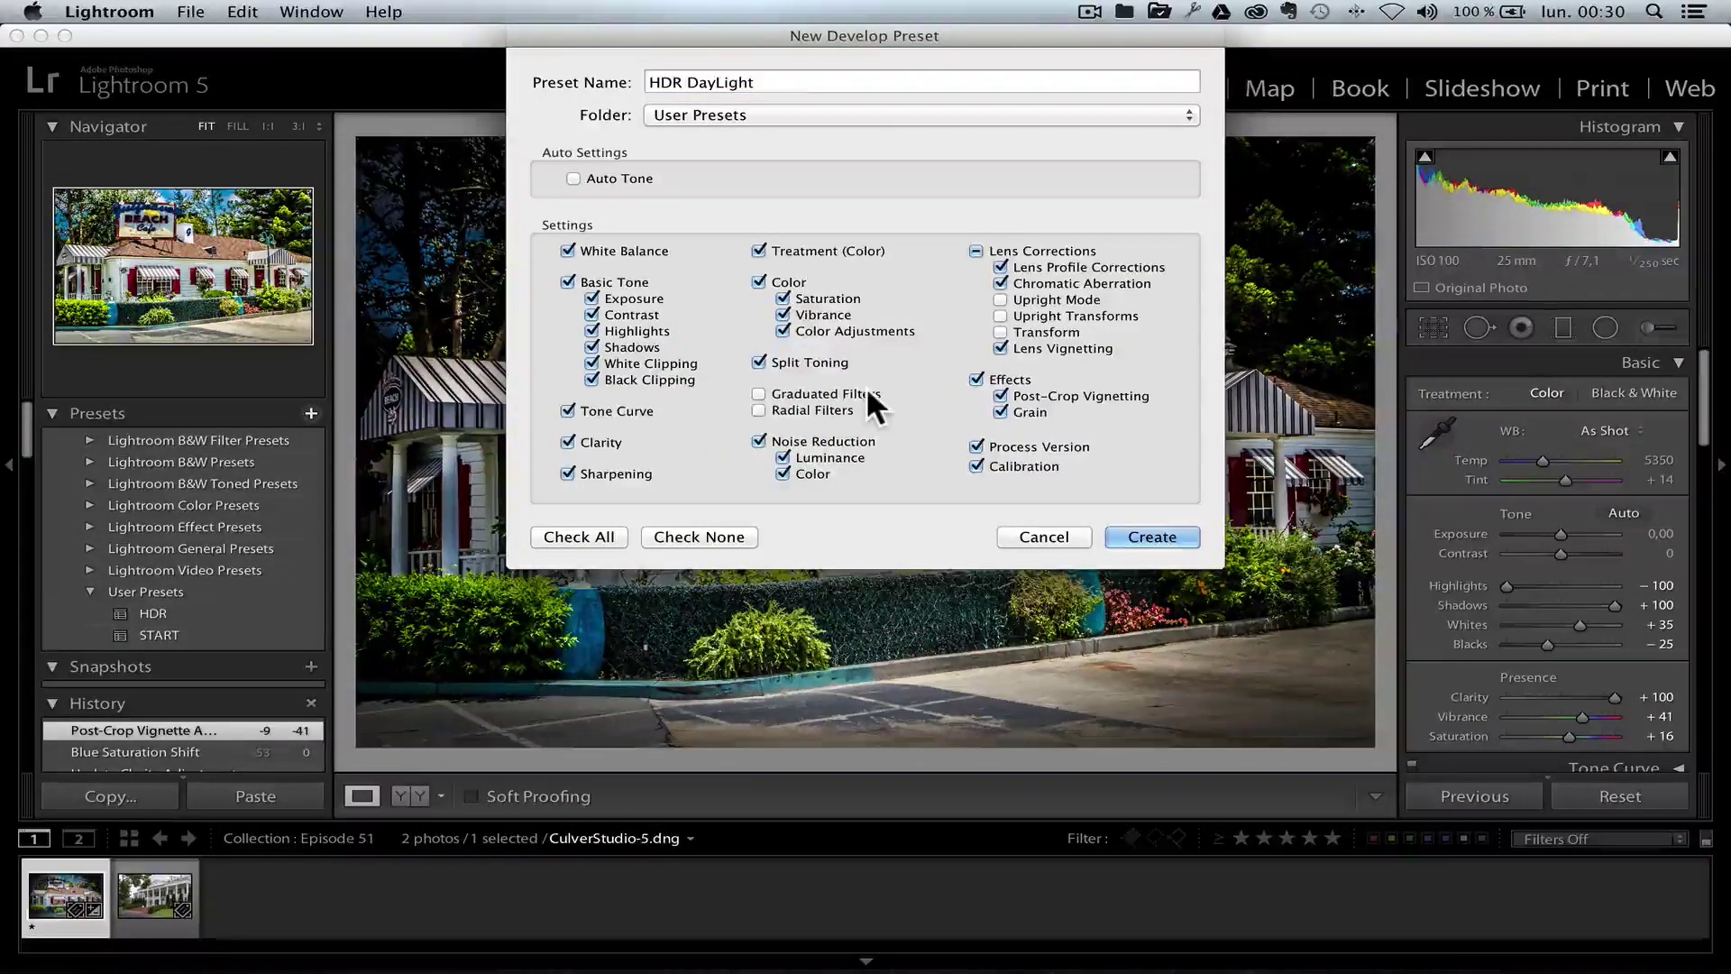
{"action": "left_click", "coordinate": [786, 394]}
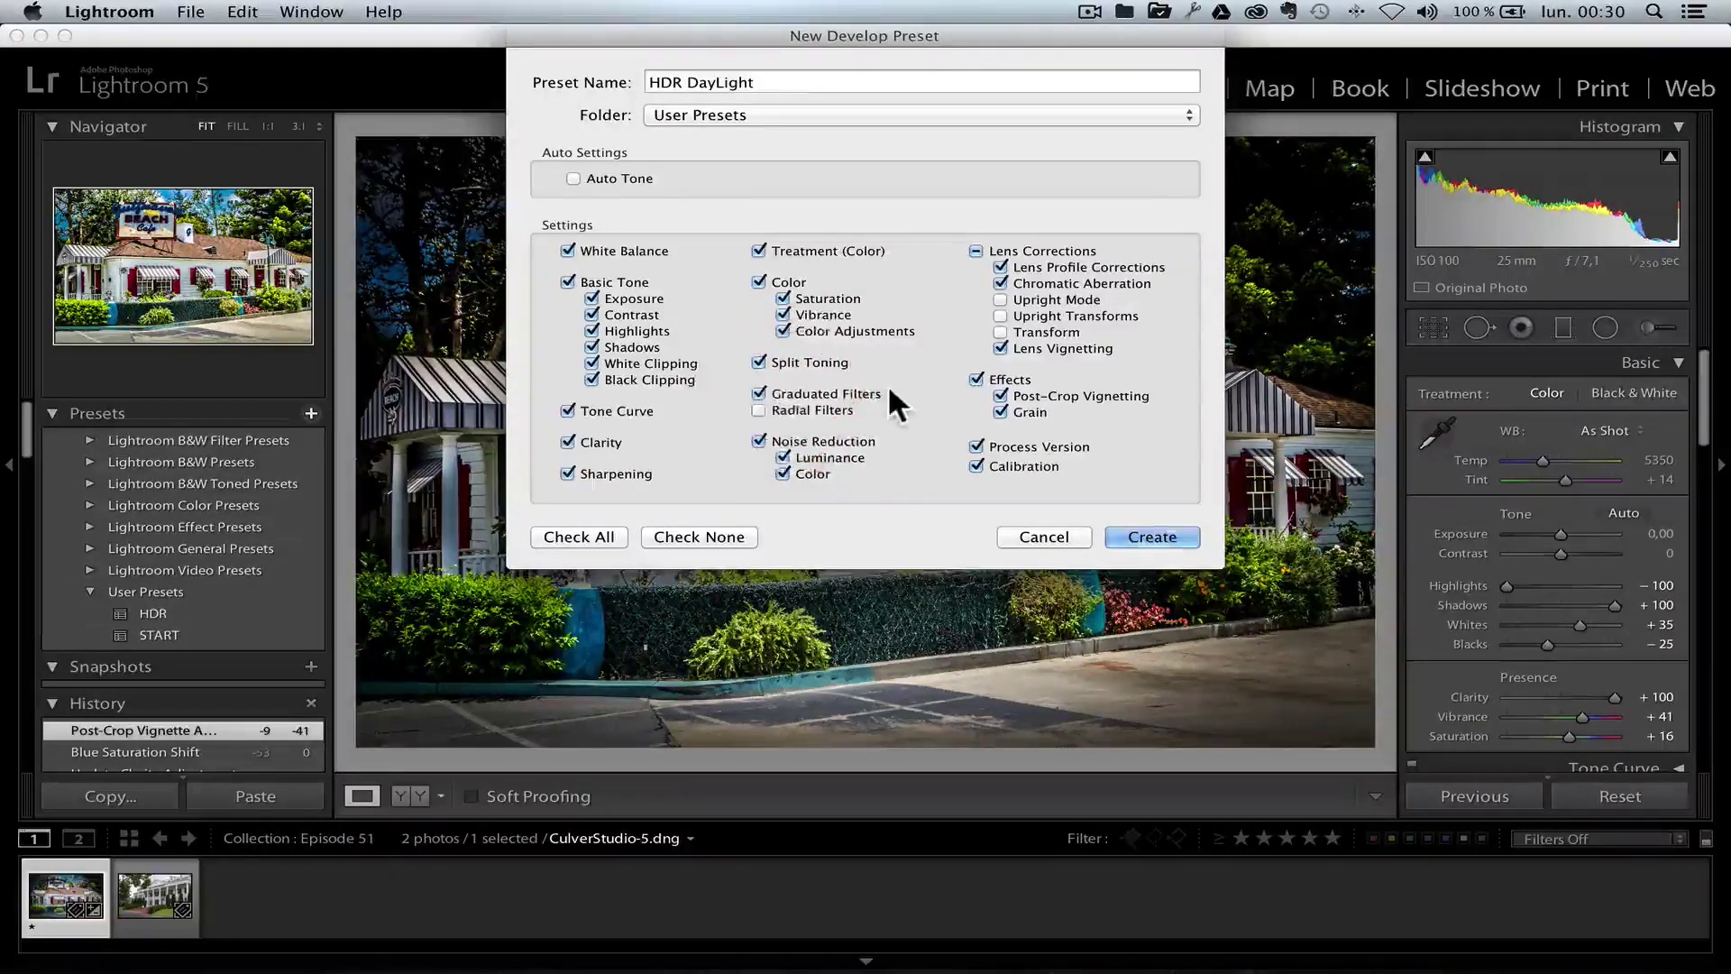
{"action": "left_click", "coordinate": [1163, 536]}
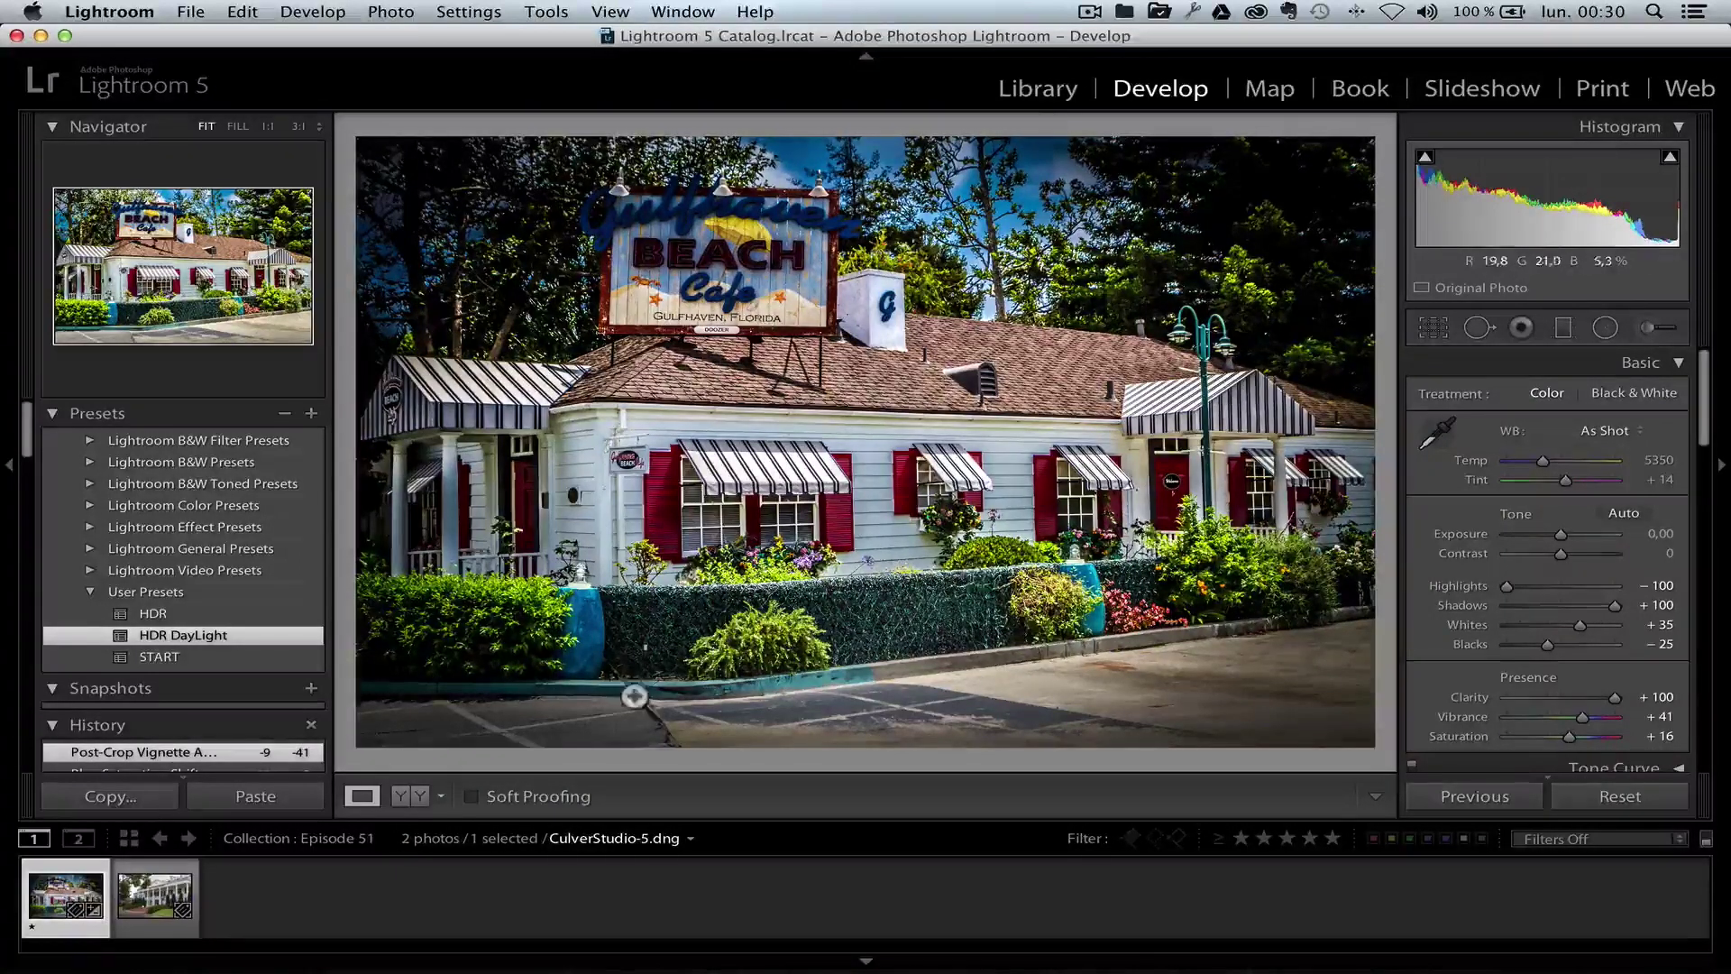
Select the CulverStudio-20 photo and apply the HDR DayLight user preset to it.
{"action": "left_click", "coordinate": [160, 894]}
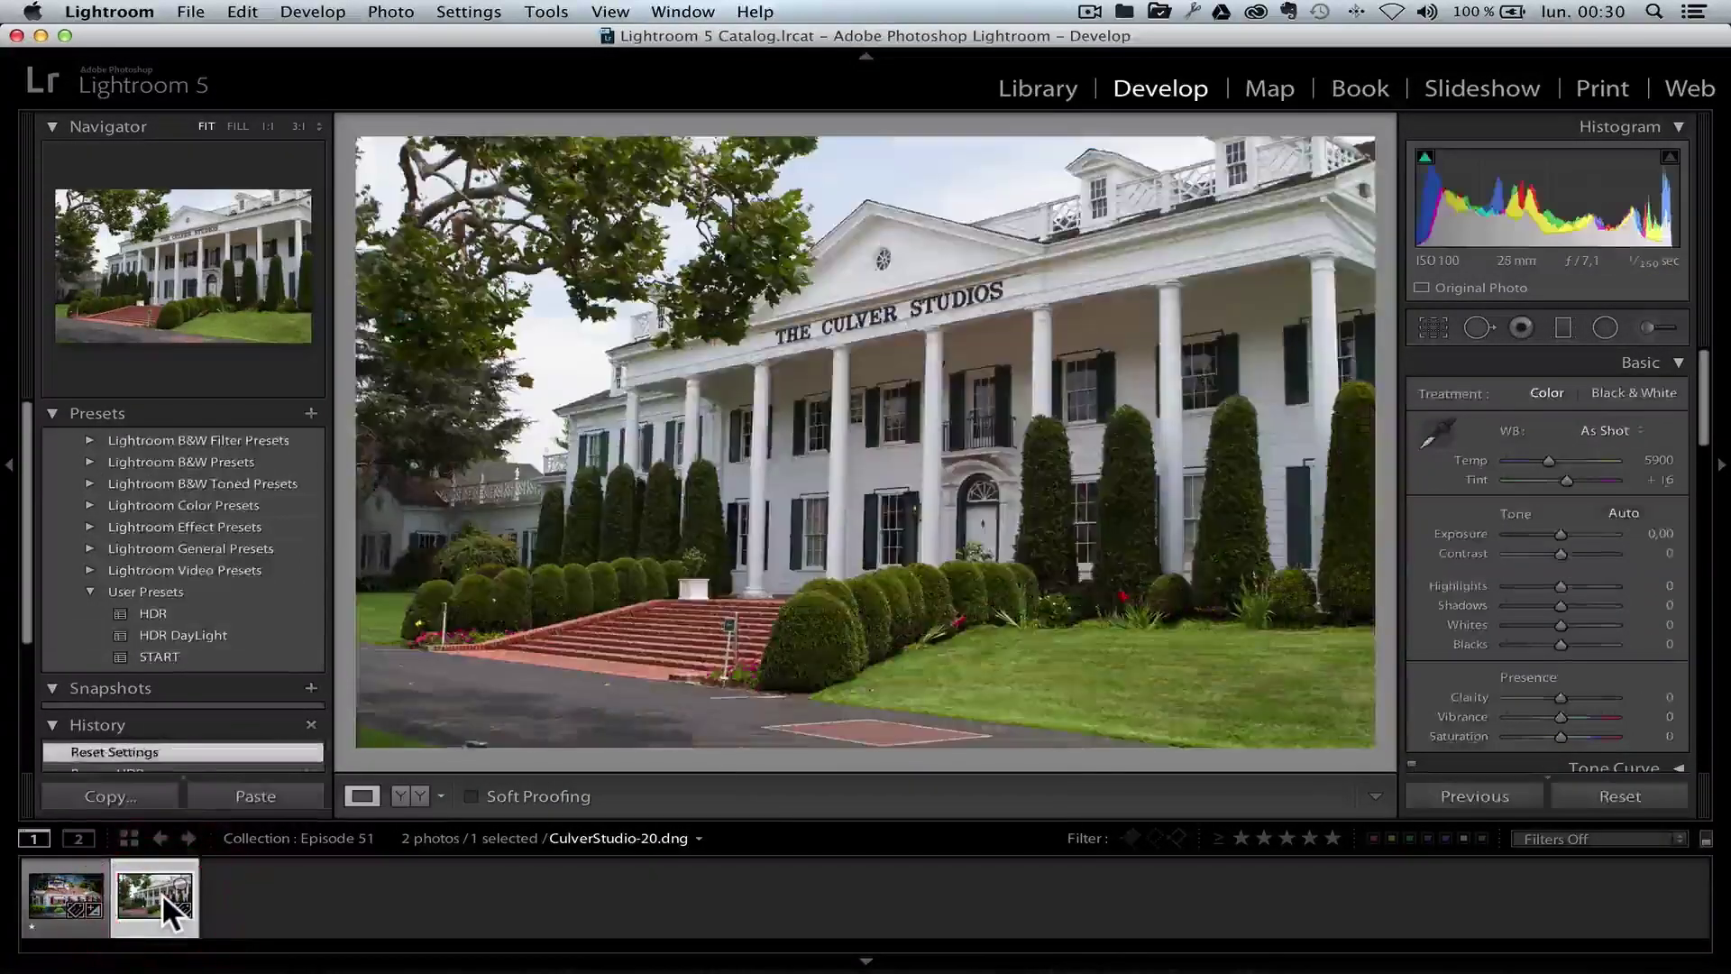
{"action": "left_click", "coordinate": [211, 634]}
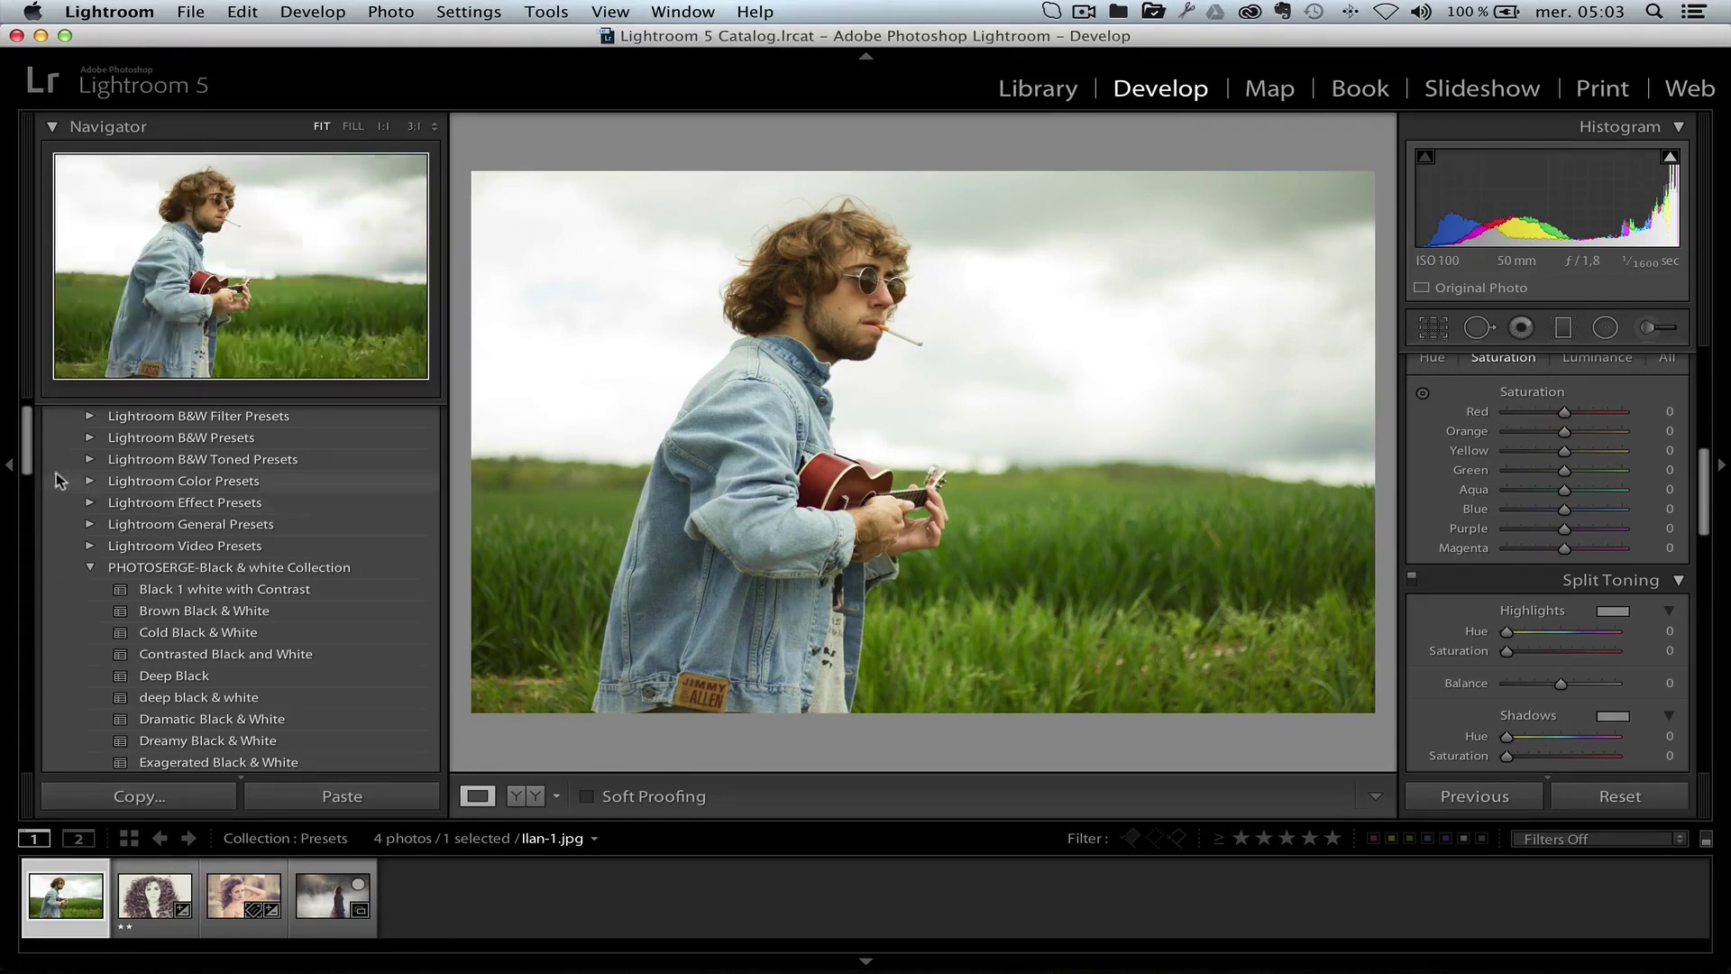
Scroll the Presets panel down to the PHOTOSERGE-Portrait Collection presets.
{"action": "left_click_drag", "start_coordinate": [22, 462], "coordinate": [14, 560]}
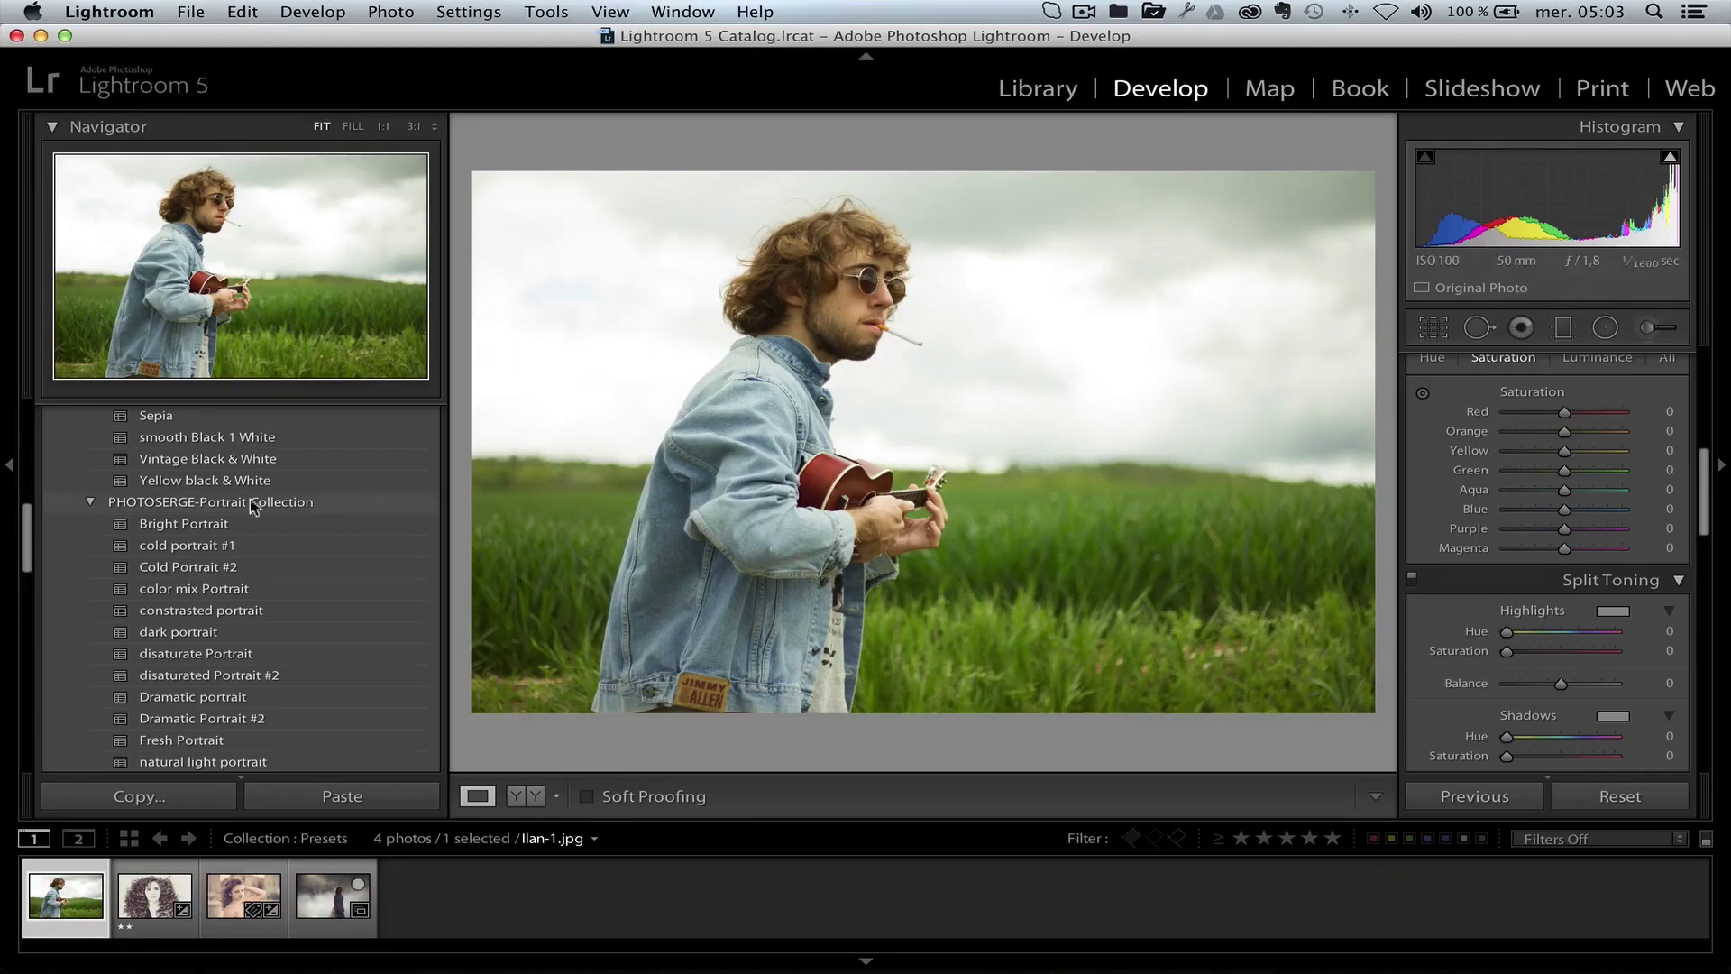
{"action": "left_click_drag", "start_coordinate": [32, 552], "coordinate": [40, 538]}
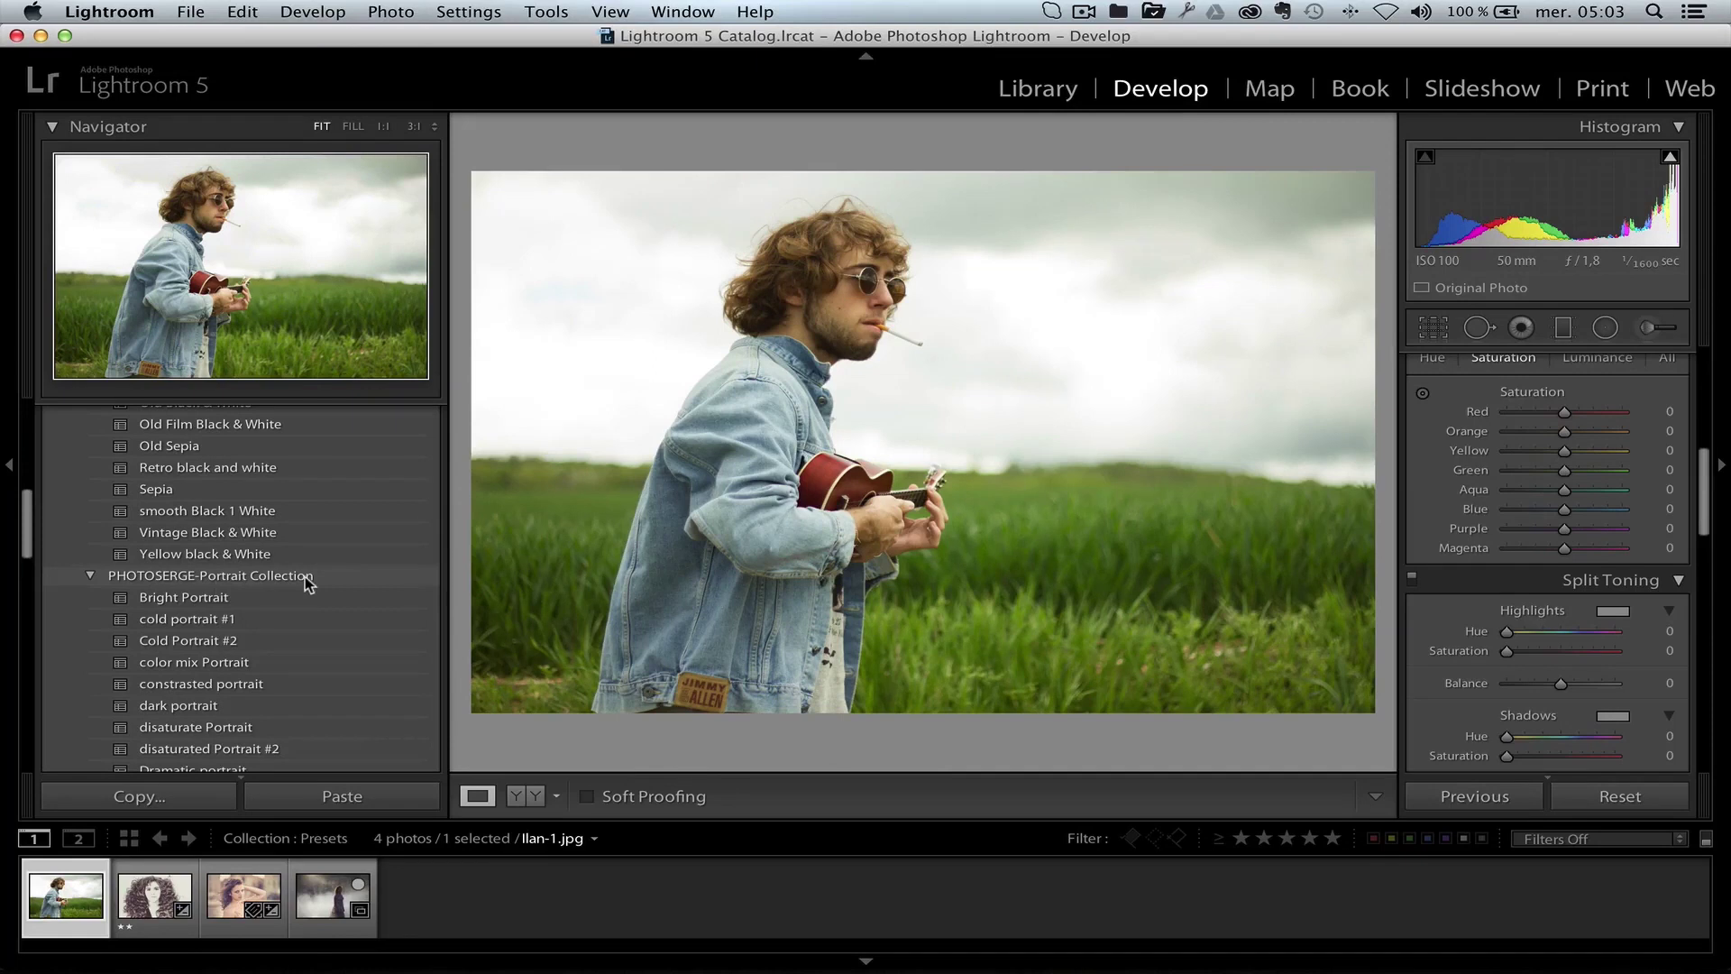
{"action": "left_click_drag", "start_coordinate": [29, 543], "coordinate": [52, 552]}
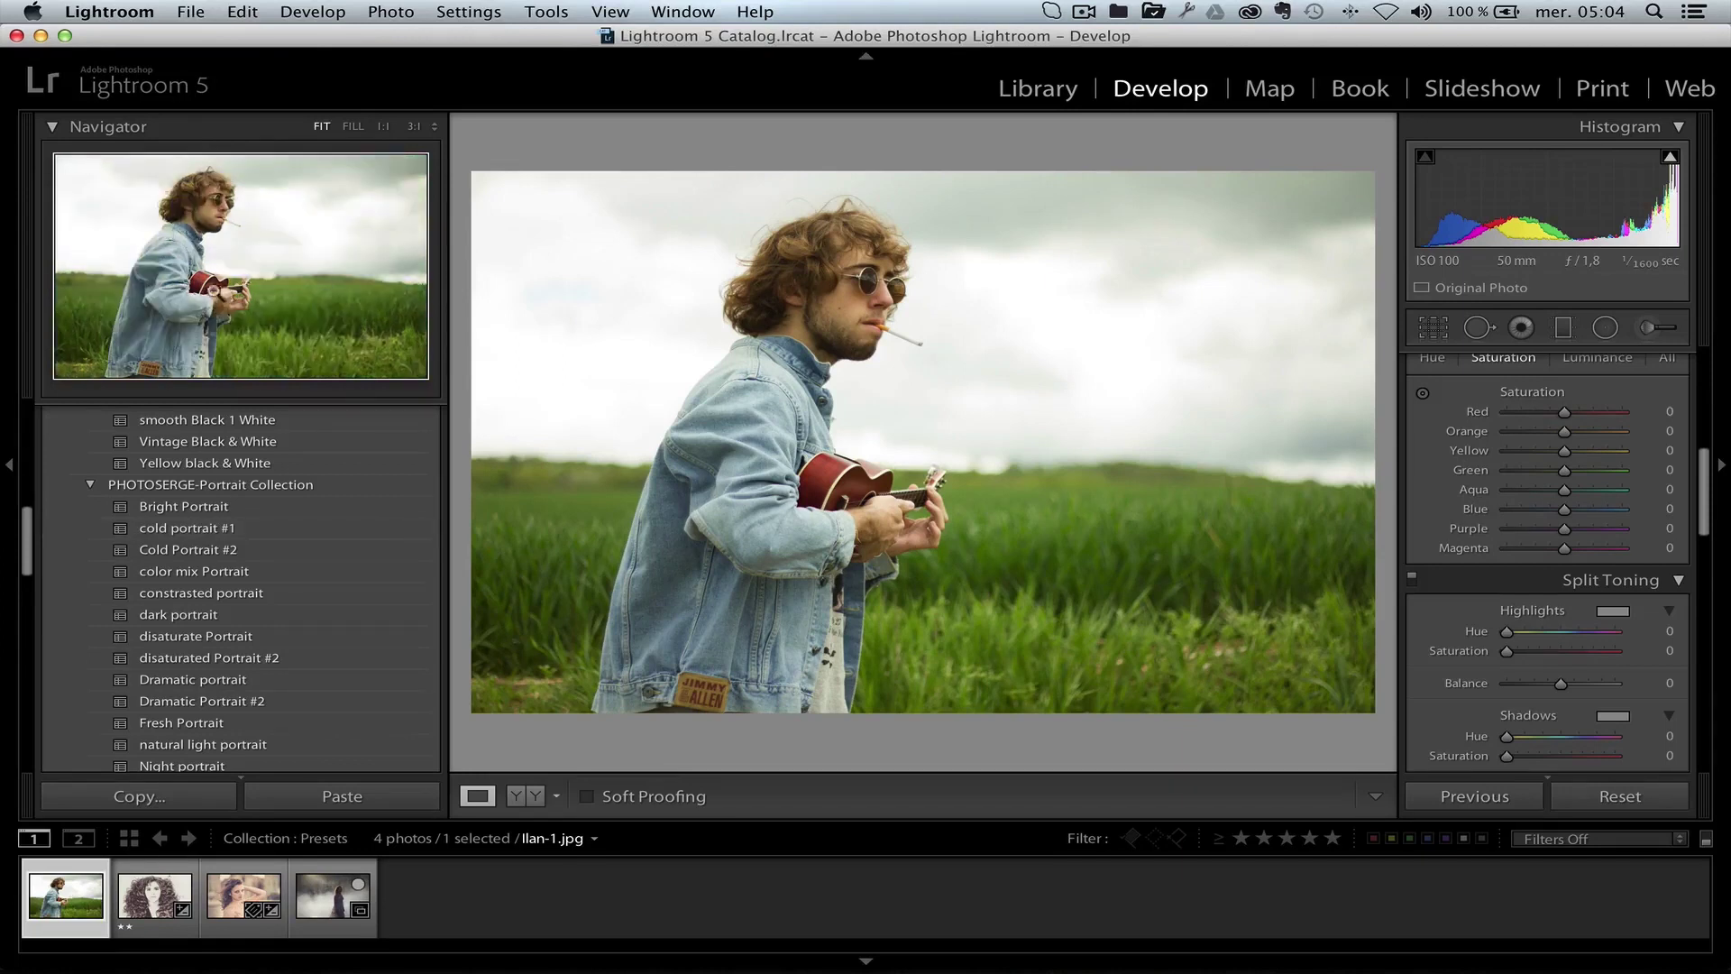
Try the cold portrait #1, Dramatic portrait and Vintage portrait #2 presets on the guitarist photo.
{"action": "left_click", "coordinate": [173, 530]}
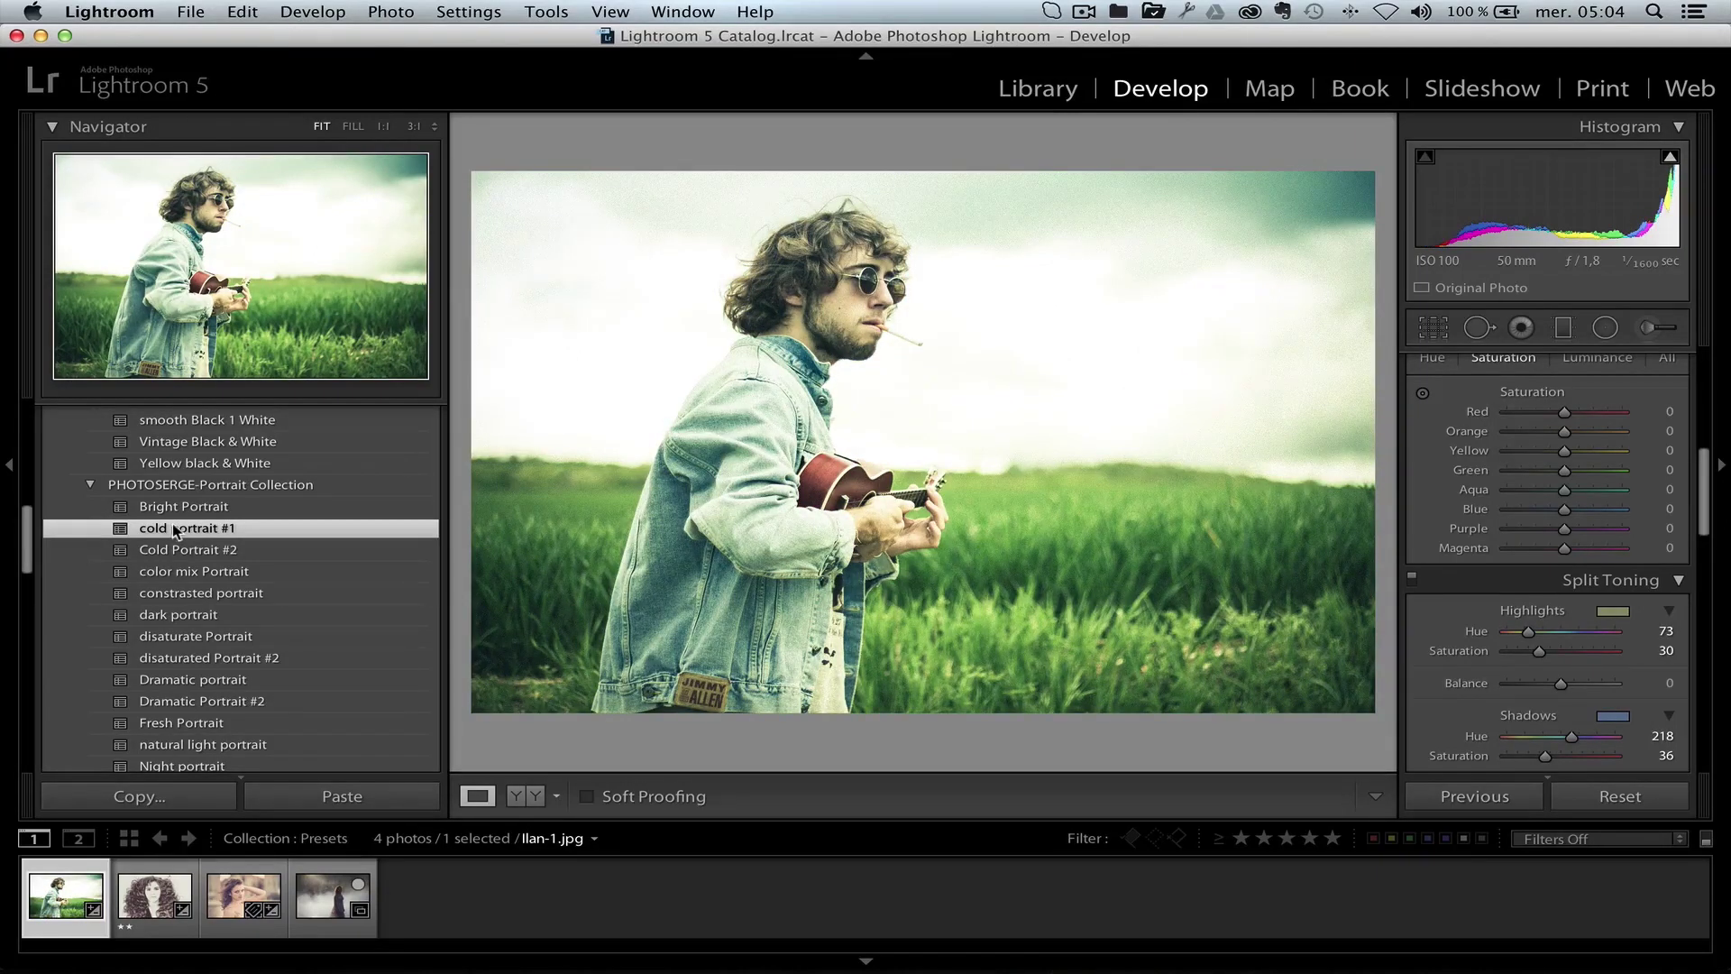
{"action": "scroll", "coordinate": [186, 615], "scroll_direction": "down", "scroll_amount": 1}
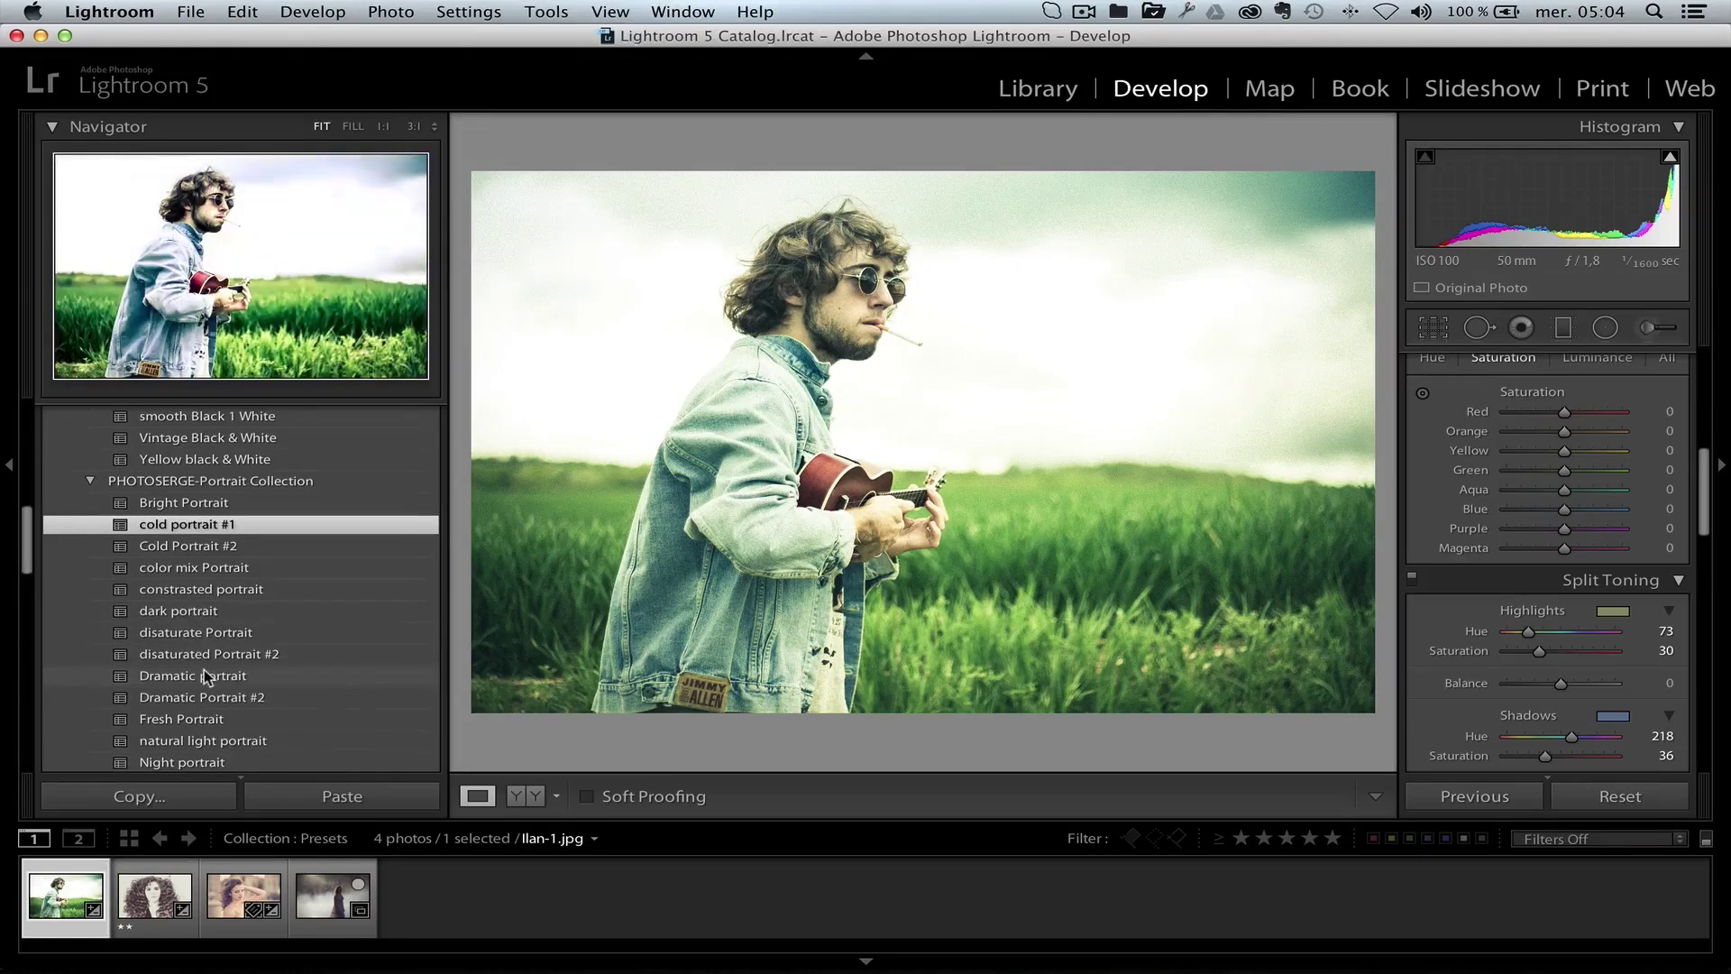
{"action": "left_click", "coordinate": [204, 672]}
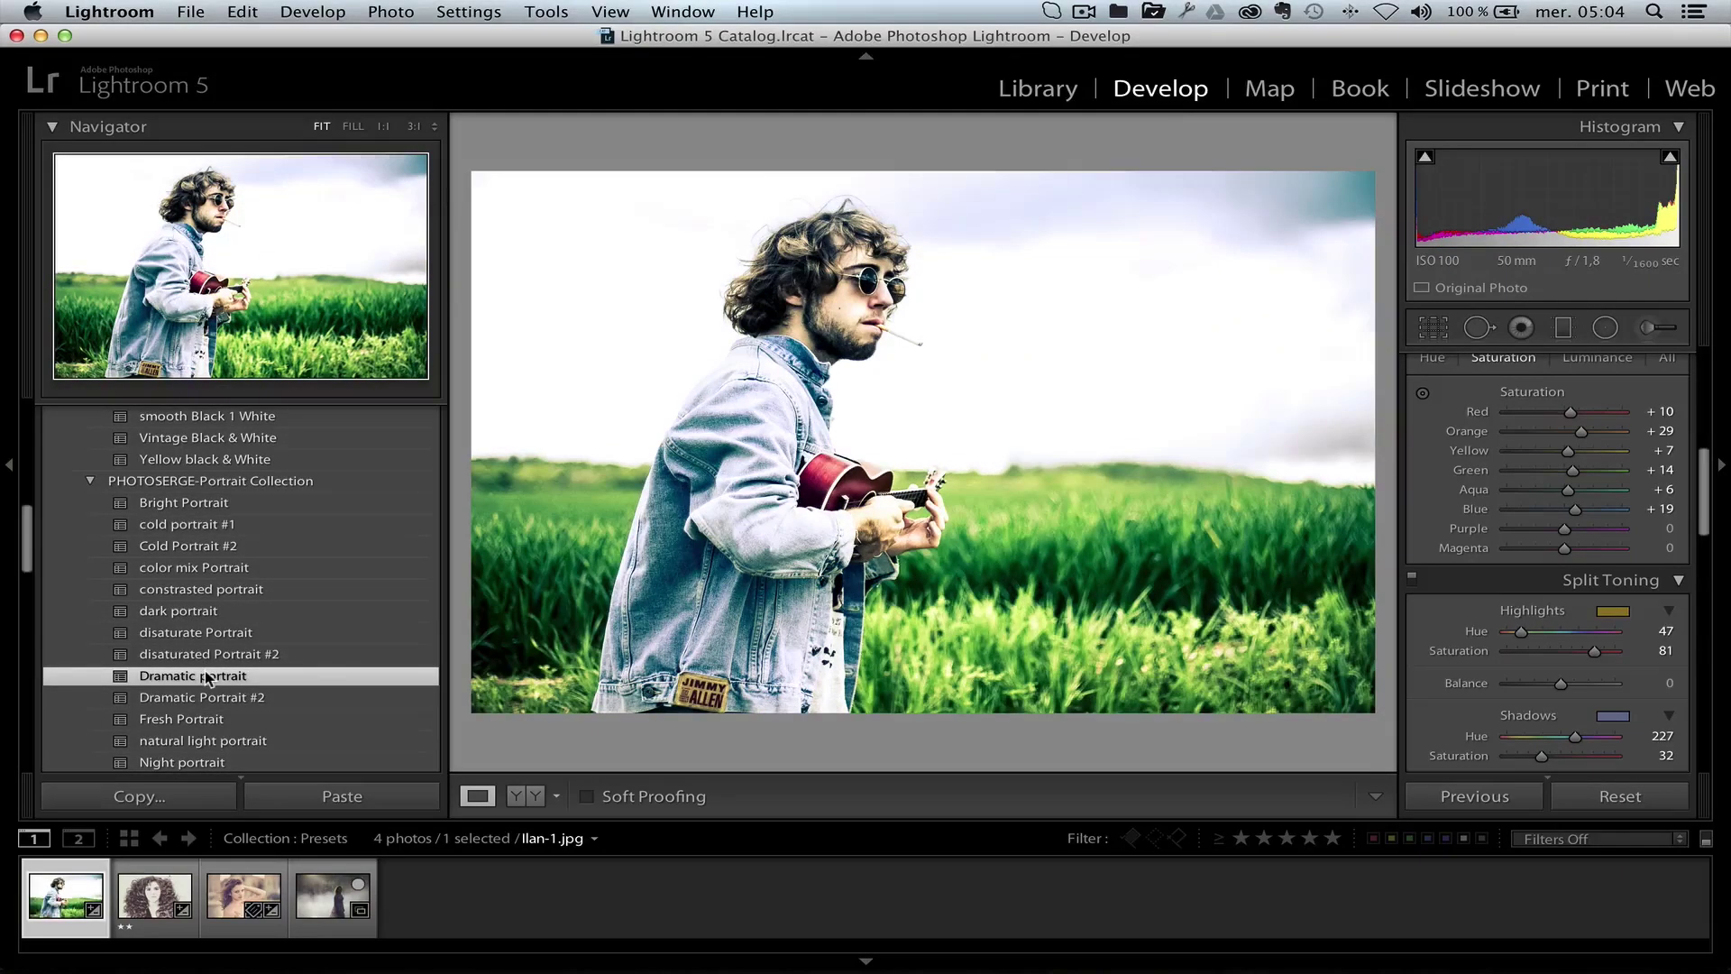
{"action": "scroll", "coordinate": [257, 645], "scroll_direction": "down", "scroll_amount": 2}
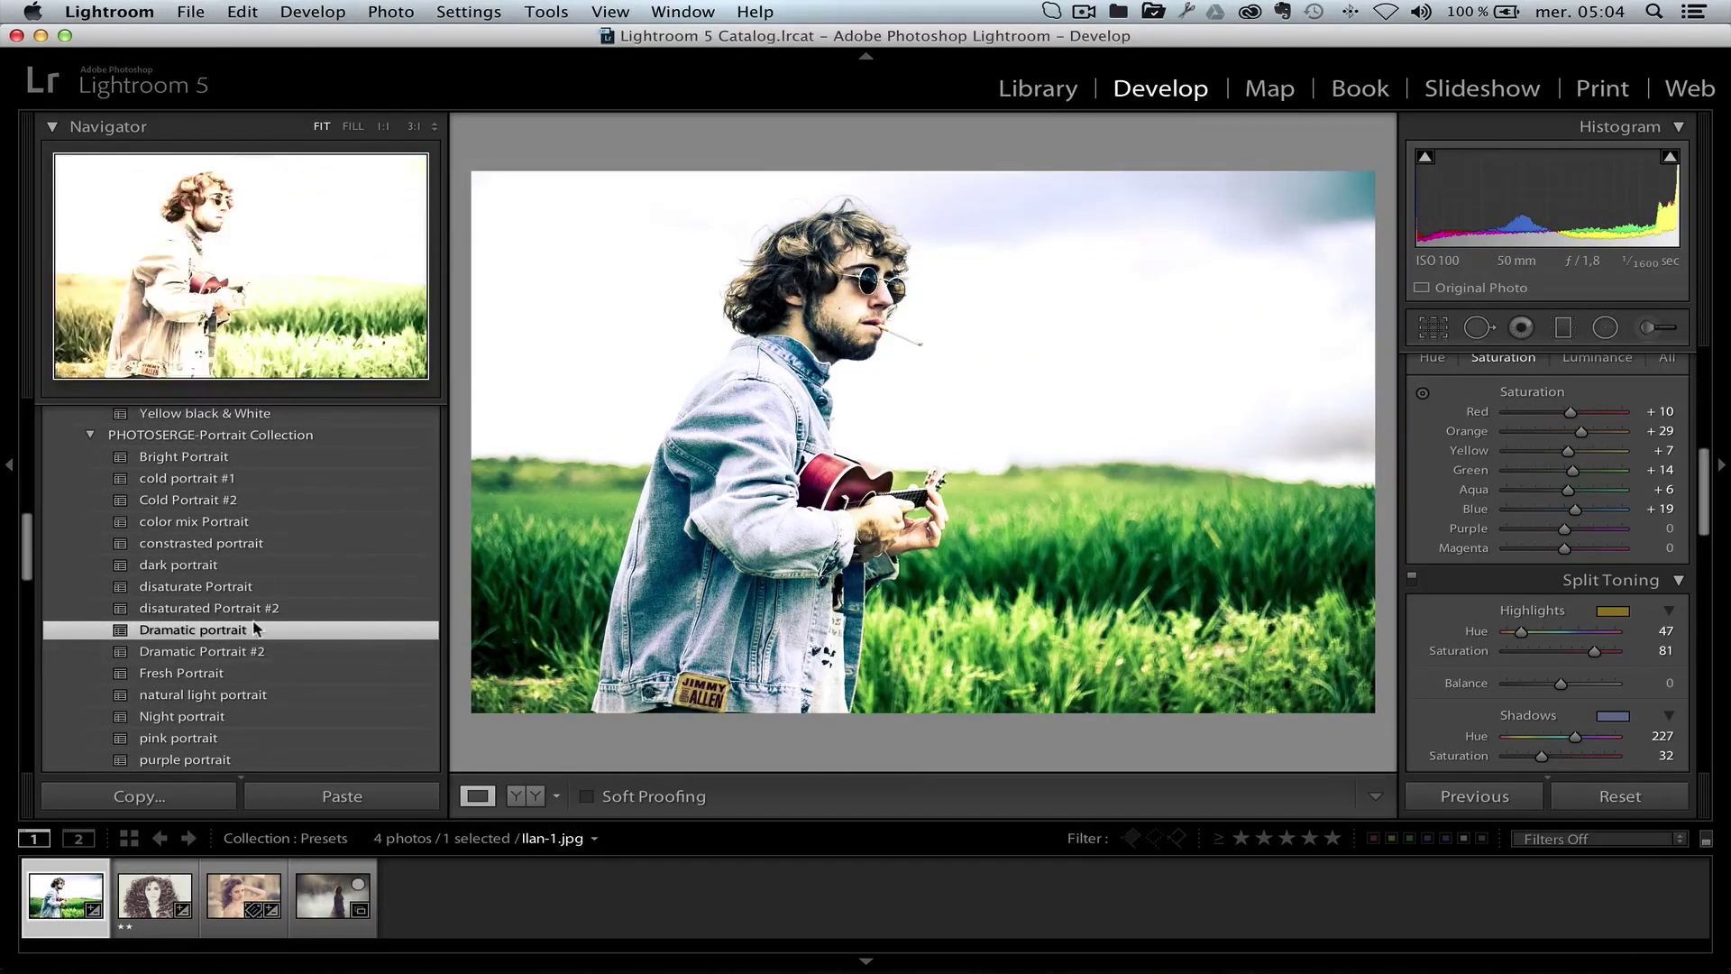
{"action": "scroll", "coordinate": [311, 644], "scroll_direction": "down", "scroll_amount": 6}
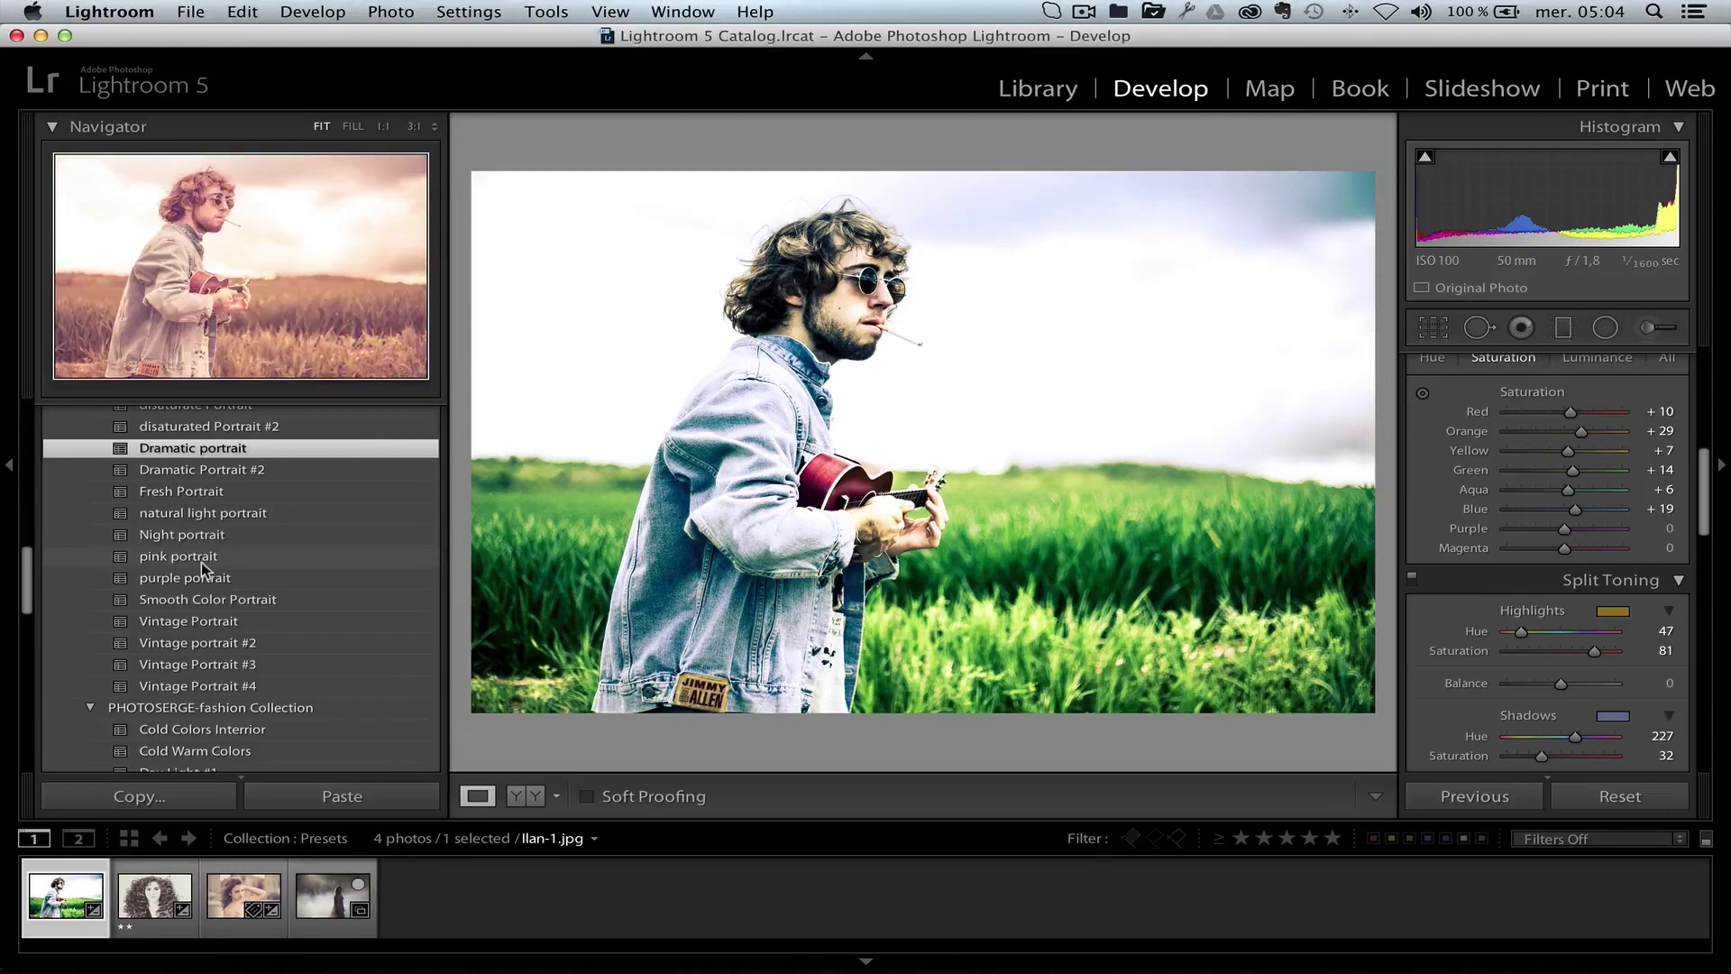
{"action": "left_click", "coordinate": [200, 645]}
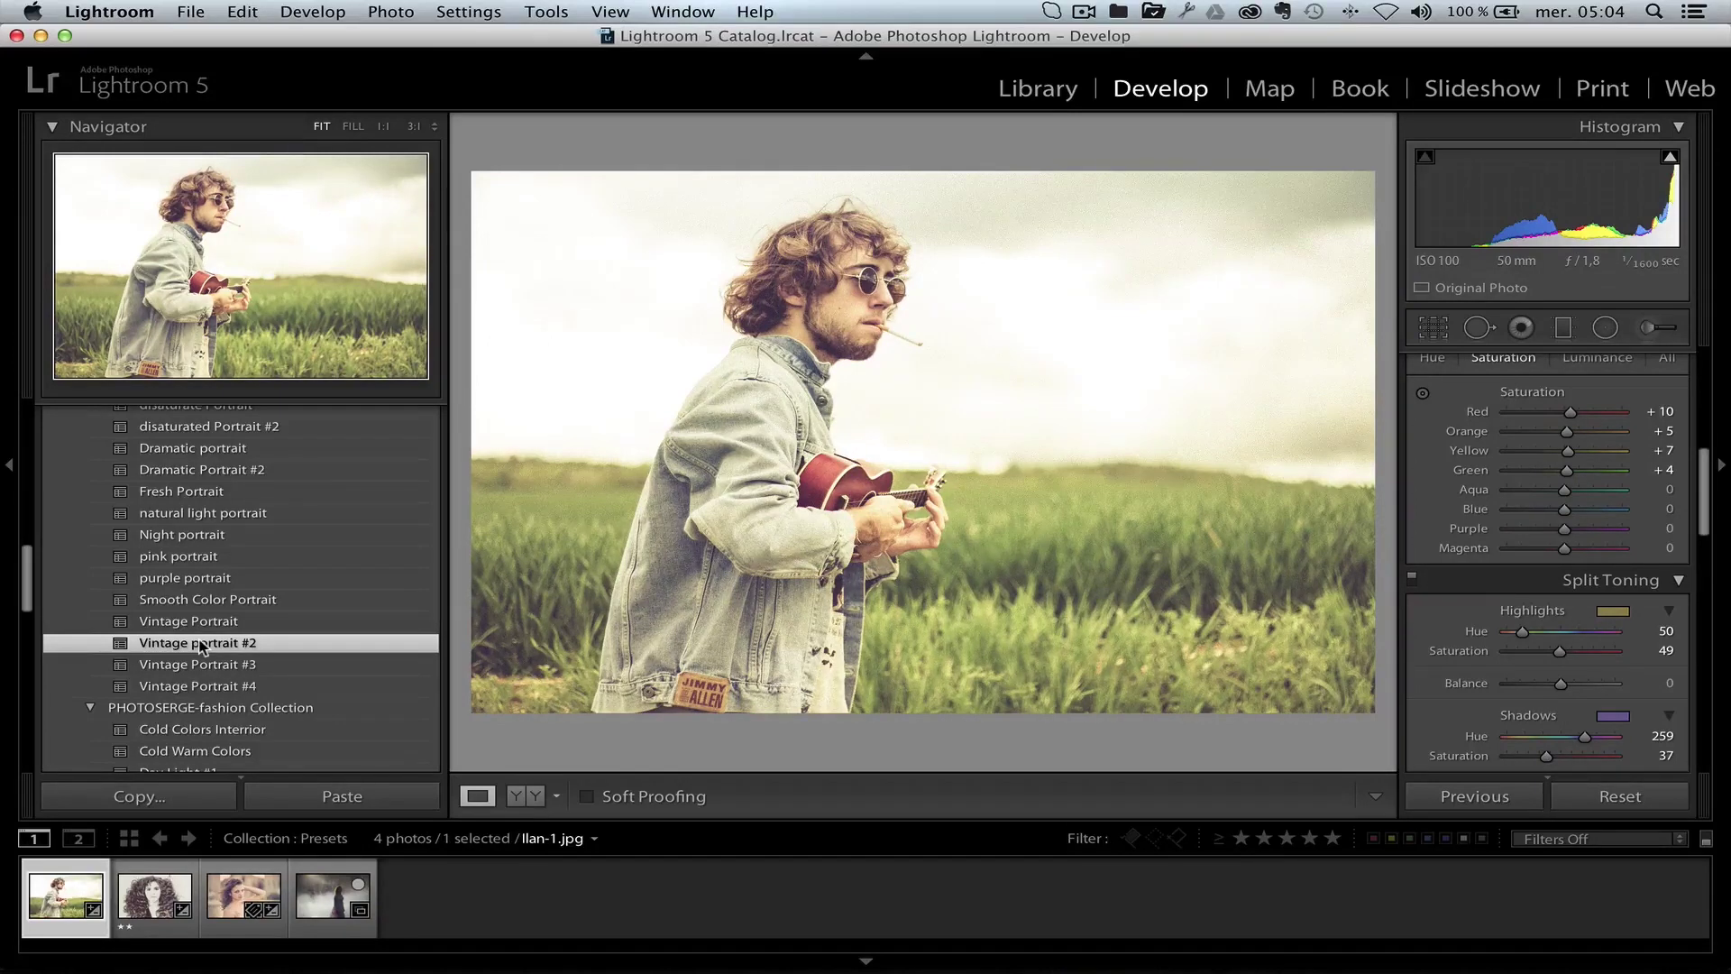
Compare Studio Dramatic with Studio Cold Colors, settle on Studio Dramatic, and advance to Marine-5.jpg.
{"action": "scroll", "coordinate": [295, 561], "scroll_direction": "down", "scroll_amount": 5}
{"action": "scroll", "coordinate": [295, 560], "scroll_direction": "up", "scroll_amount": 4}
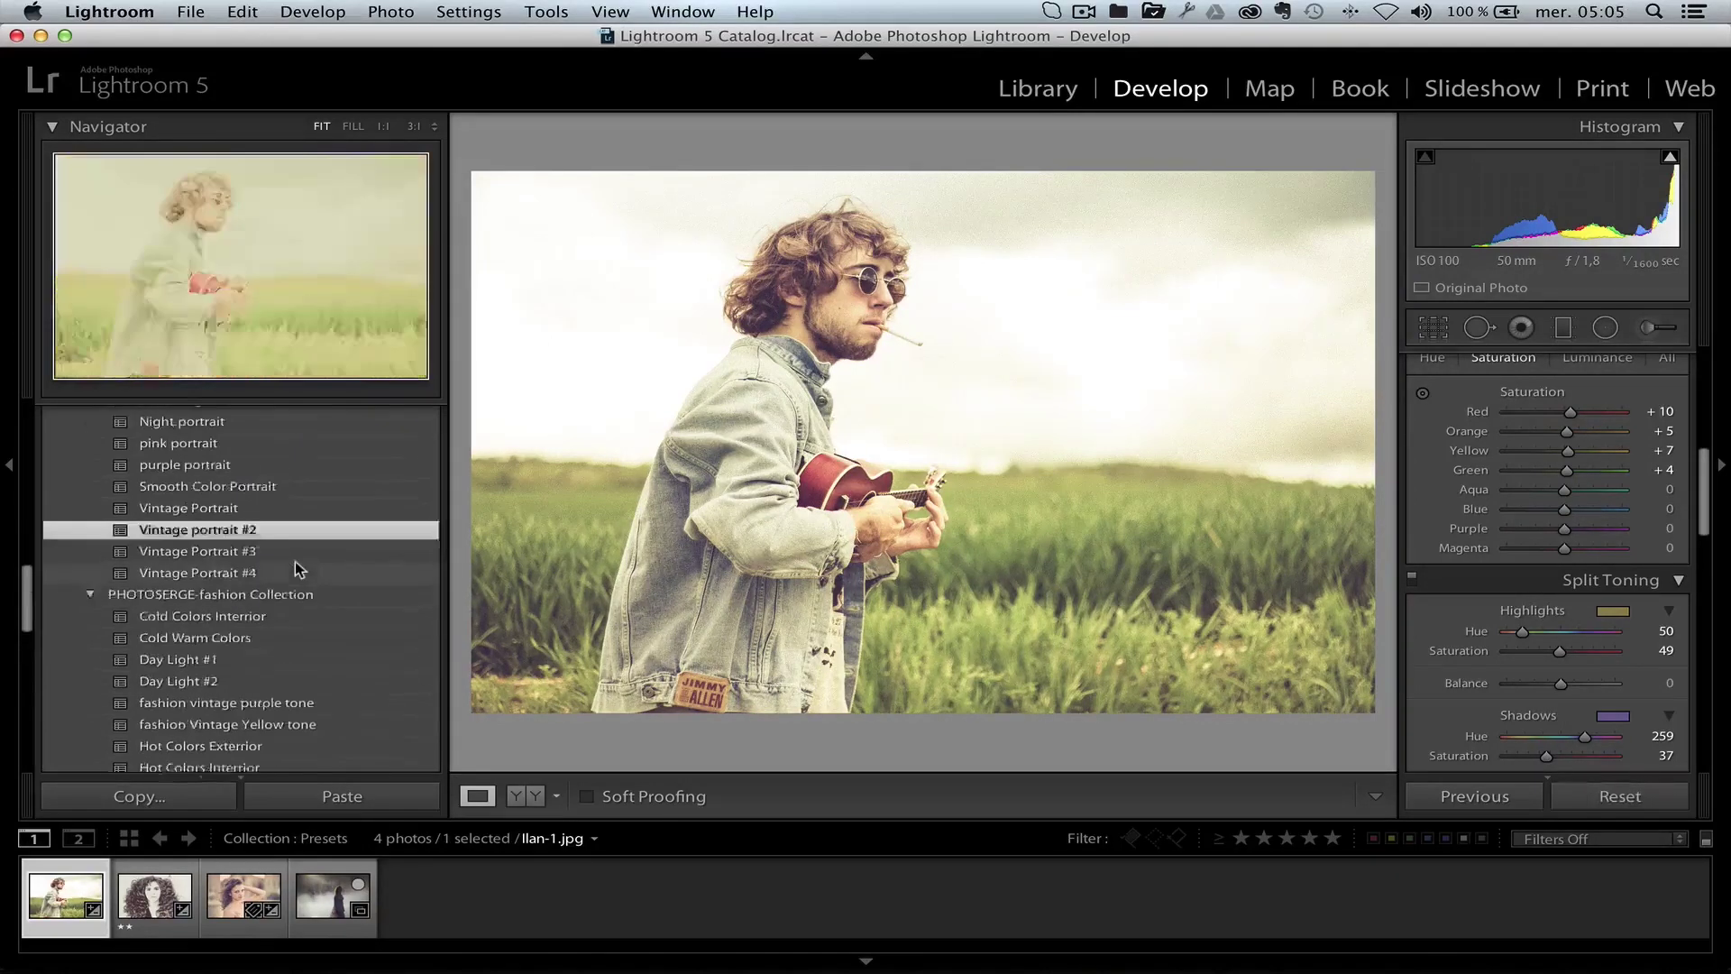
{"action": "scroll", "coordinate": [285, 574], "scroll_direction": "down", "scroll_amount": 4}
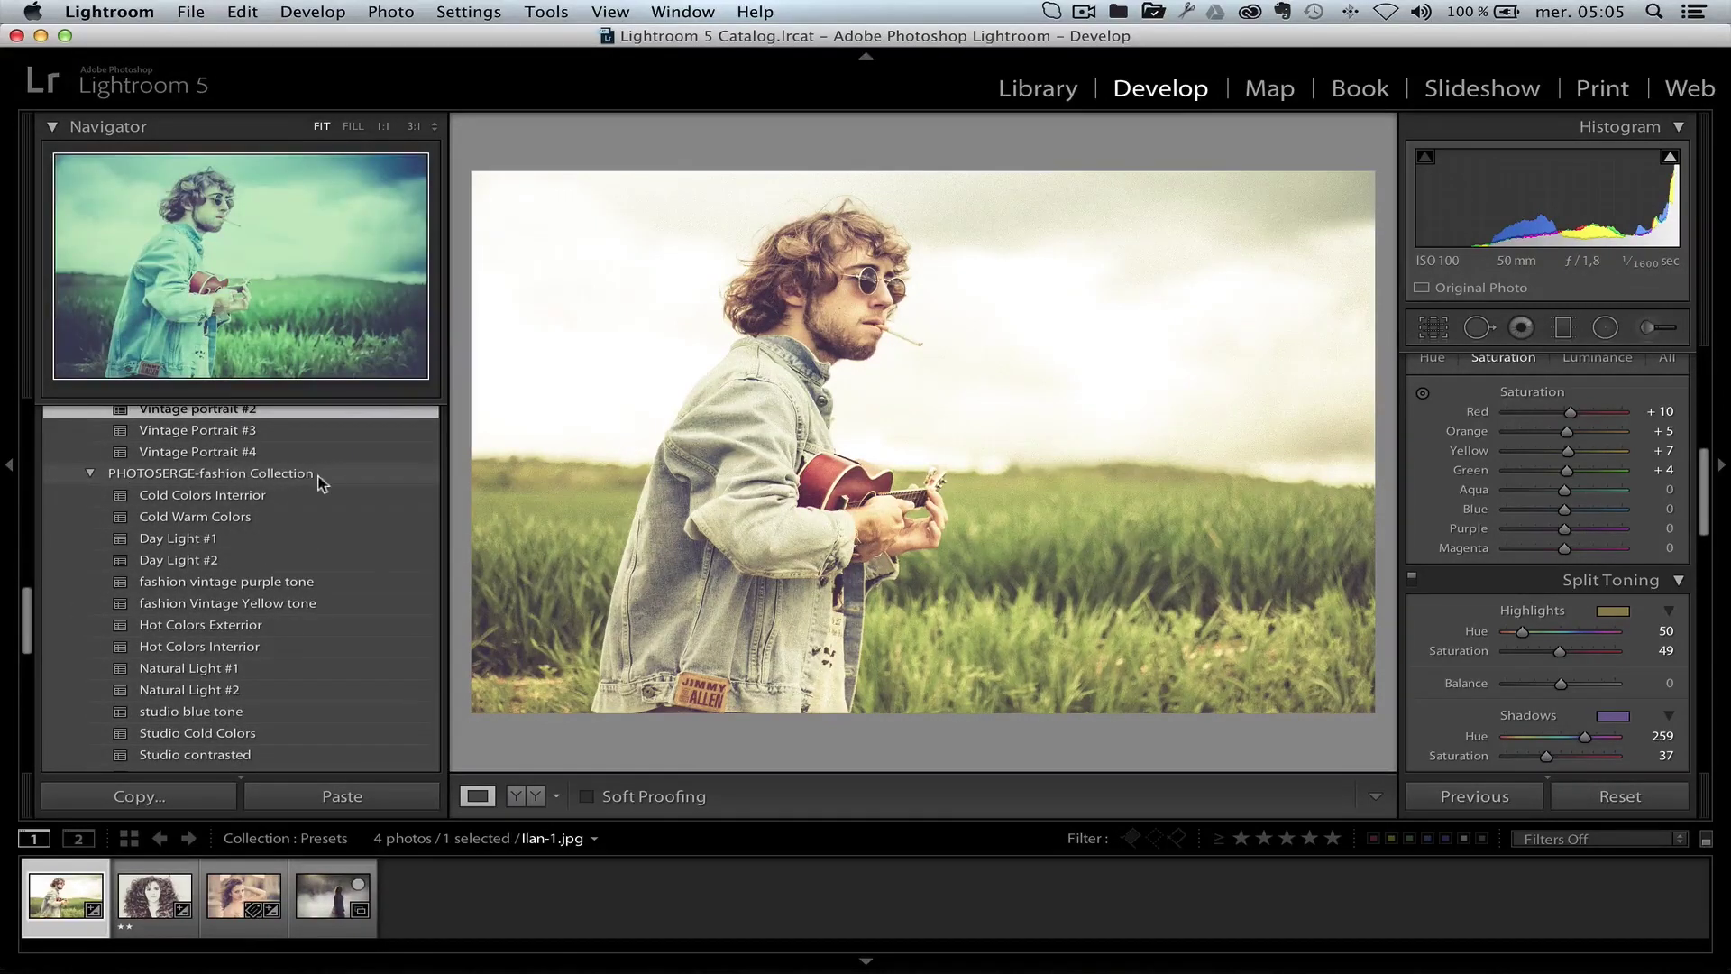
{"action": "scroll", "coordinate": [311, 543], "scroll_direction": "down", "scroll_amount": 6}
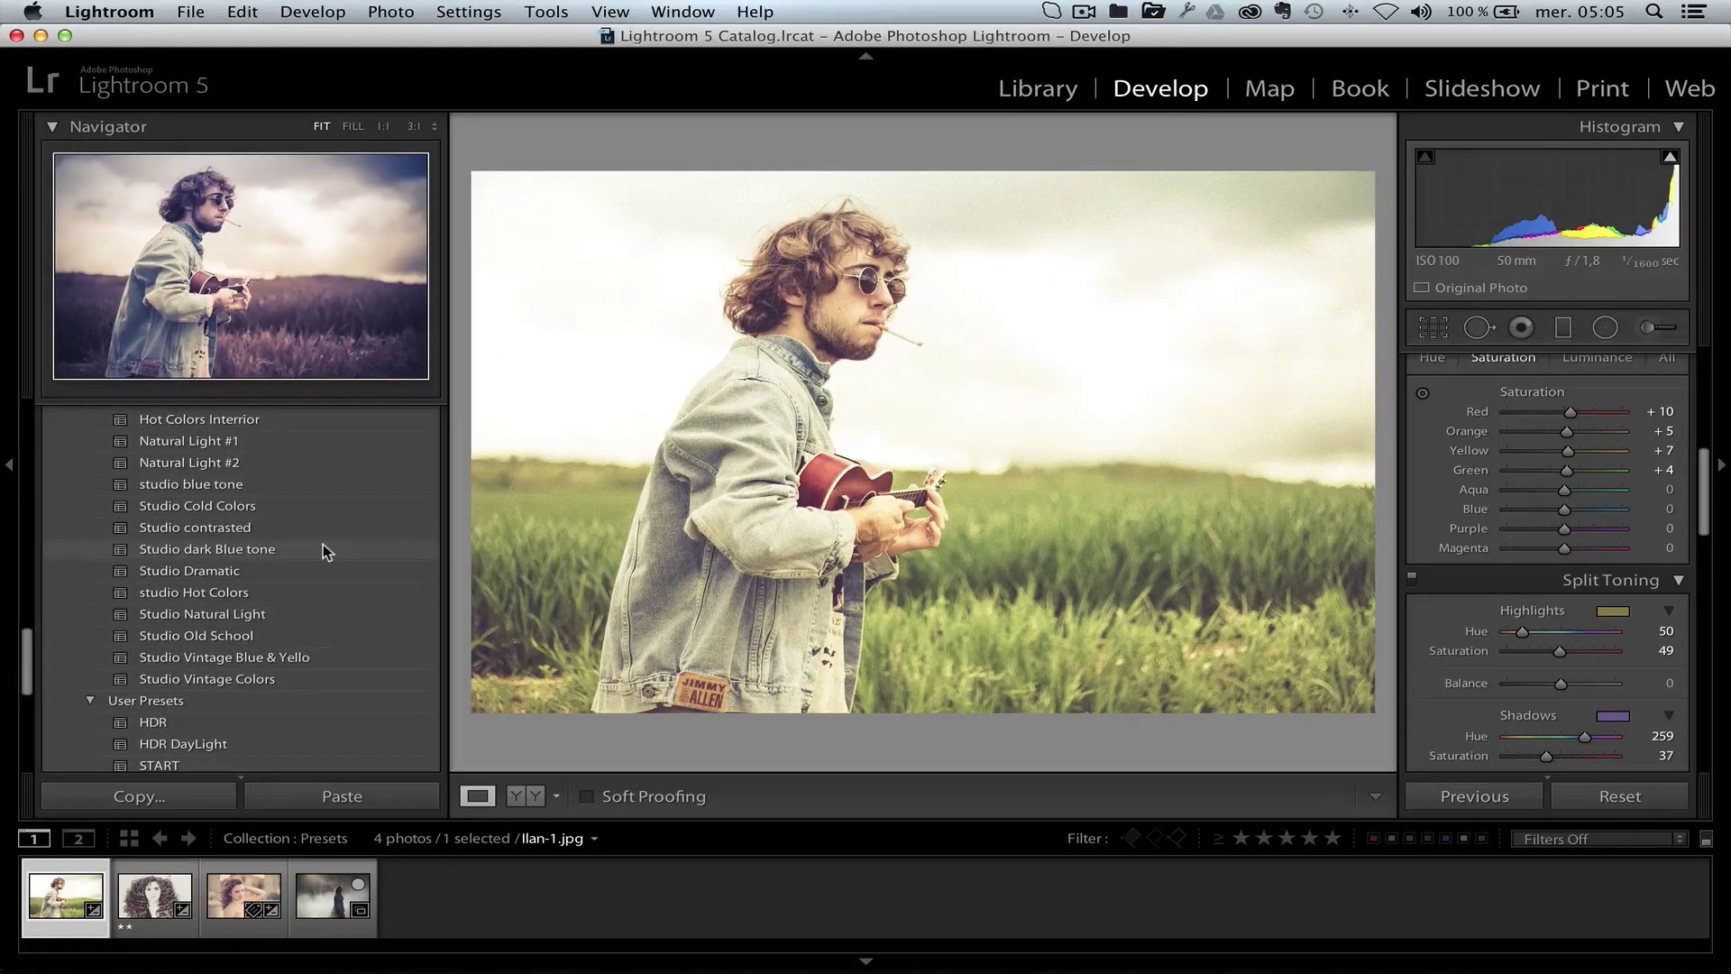
{"action": "scroll", "coordinate": [323, 550], "scroll_direction": "up", "scroll_amount": 15}
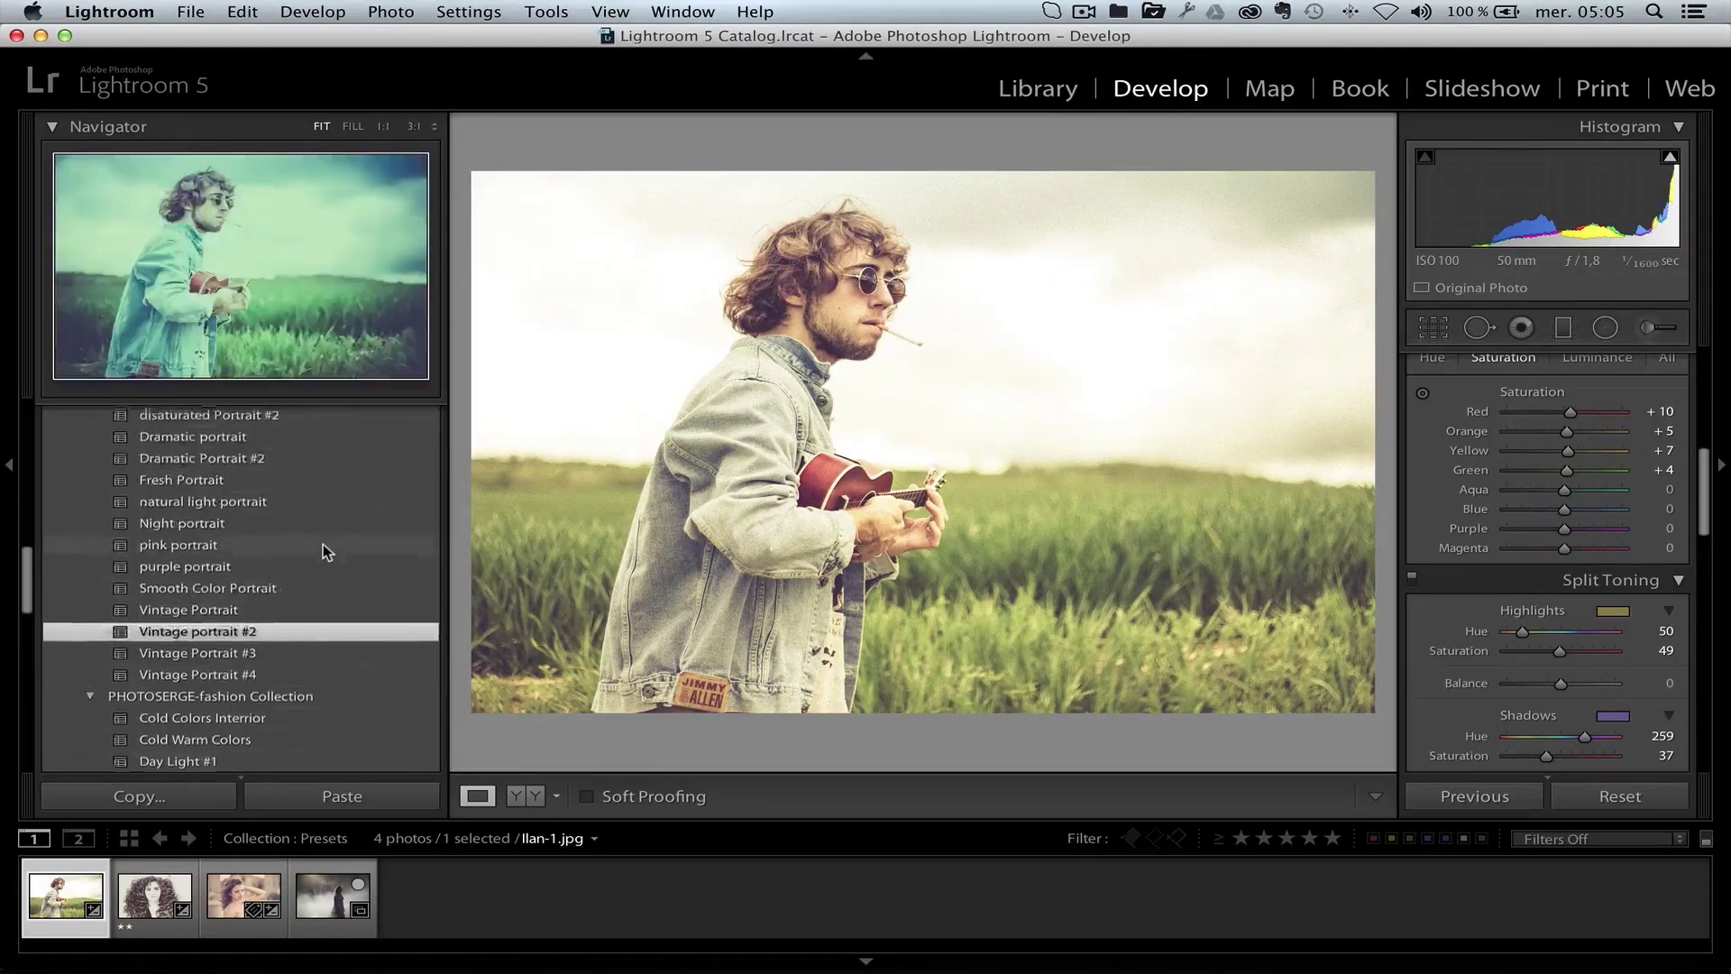
{"action": "scroll", "coordinate": [325, 552], "scroll_direction": "up", "scroll_amount": 6}
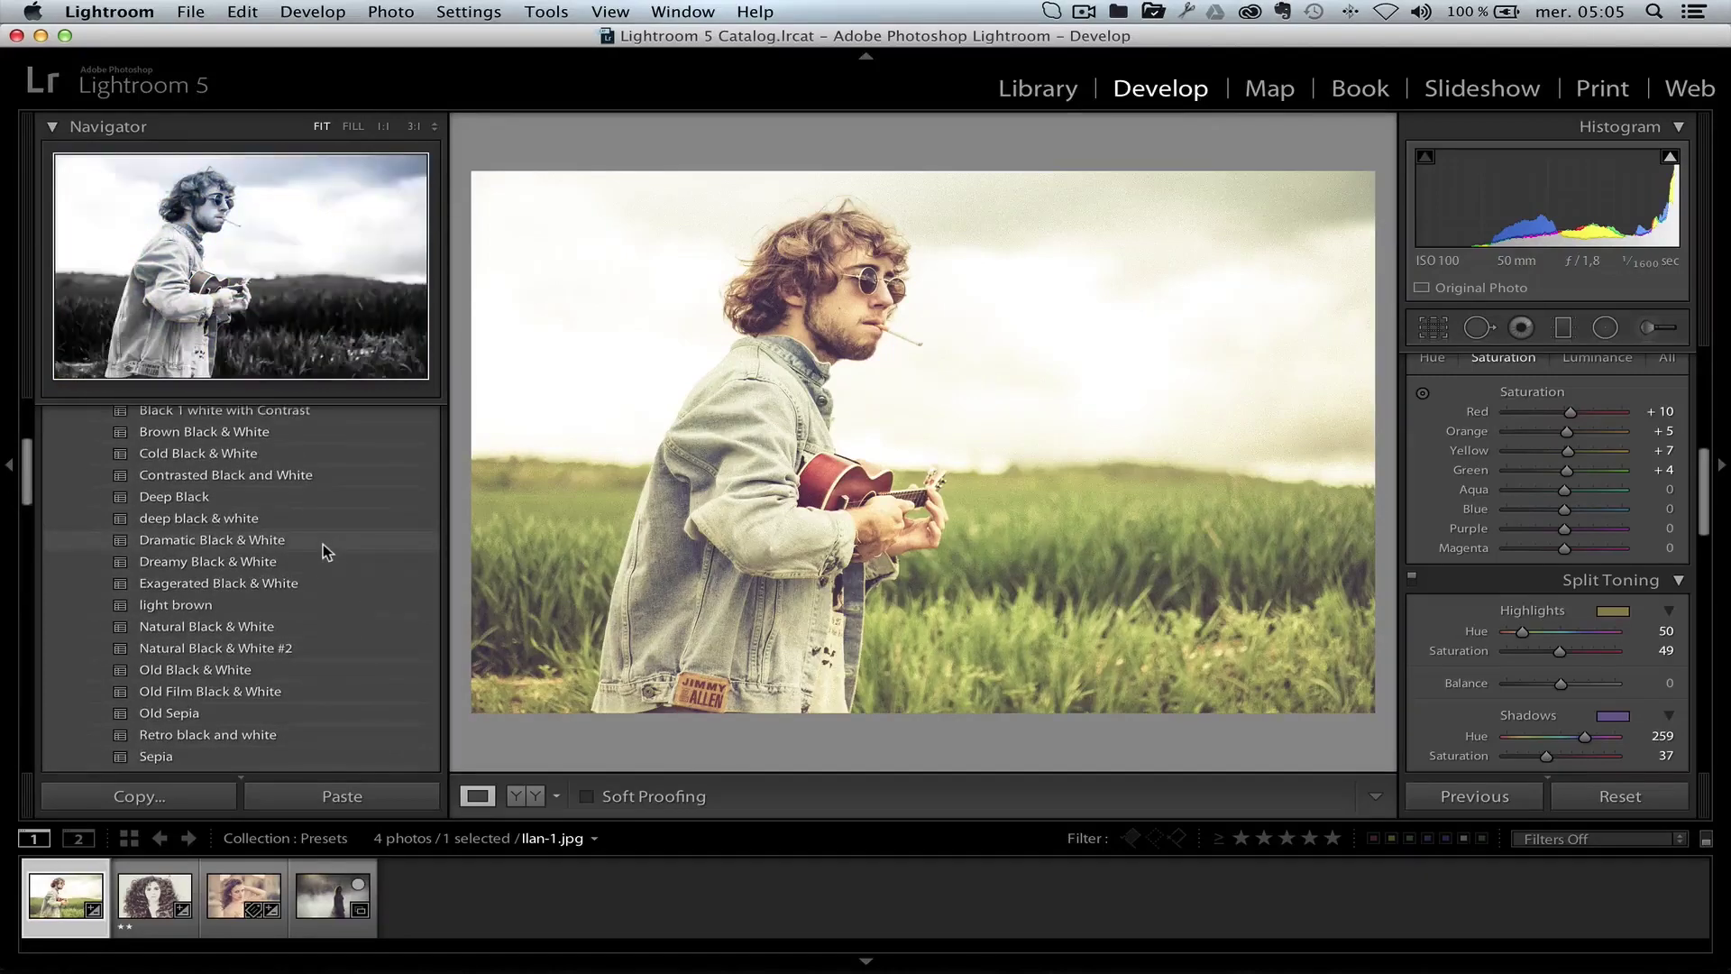
{"action": "scroll", "coordinate": [323, 544], "scroll_direction": "up", "scroll_amount": 3}
{"action": "scroll", "coordinate": [326, 543], "scroll_direction": "down", "scroll_amount": 4}
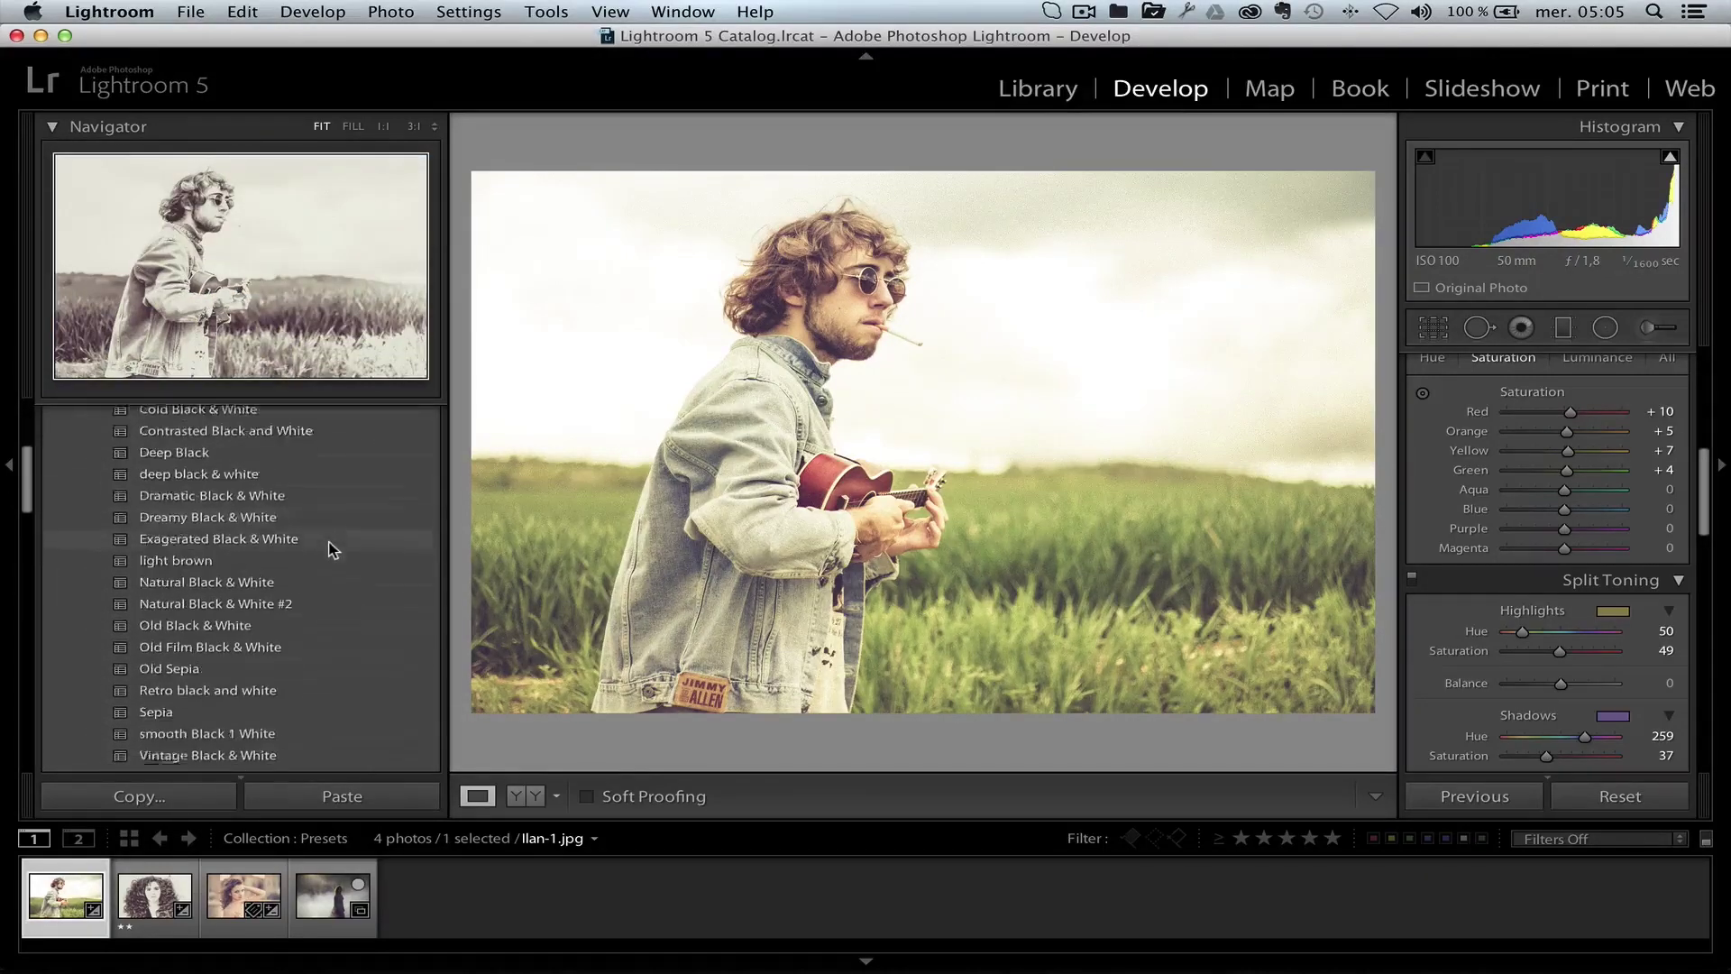
{"action": "scroll", "coordinate": [332, 548], "scroll_direction": "down", "scroll_amount": 3}
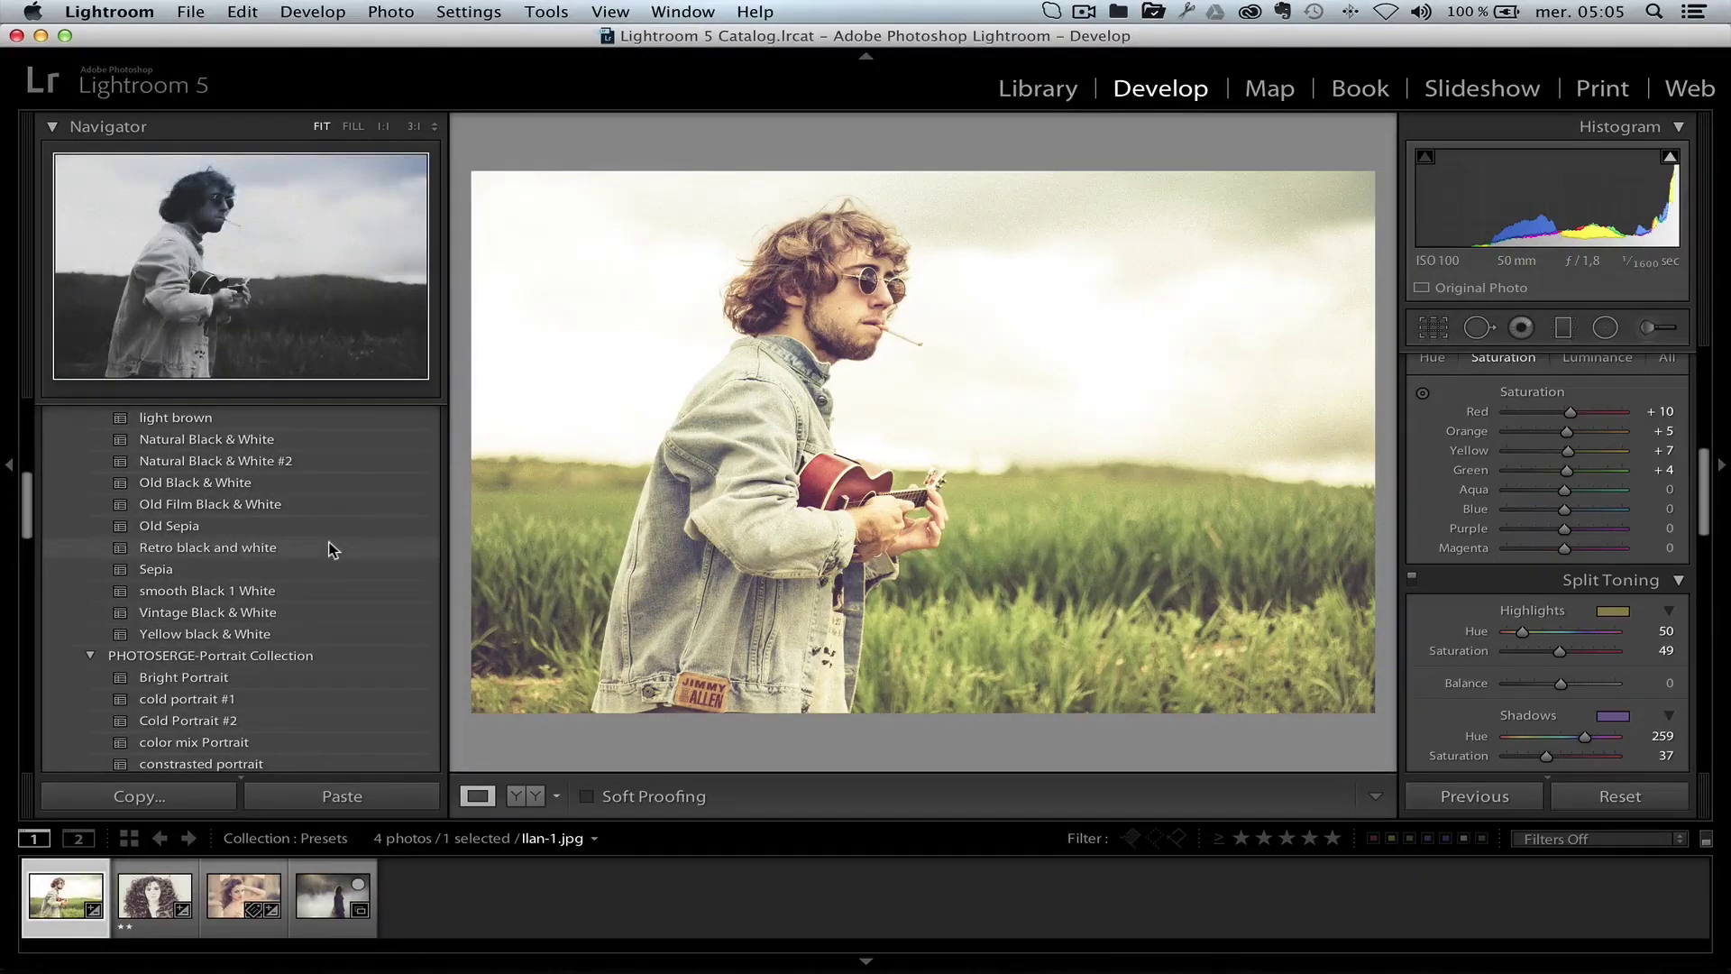
{"action": "scroll", "coordinate": [332, 548], "scroll_direction": "down", "scroll_amount": 8}
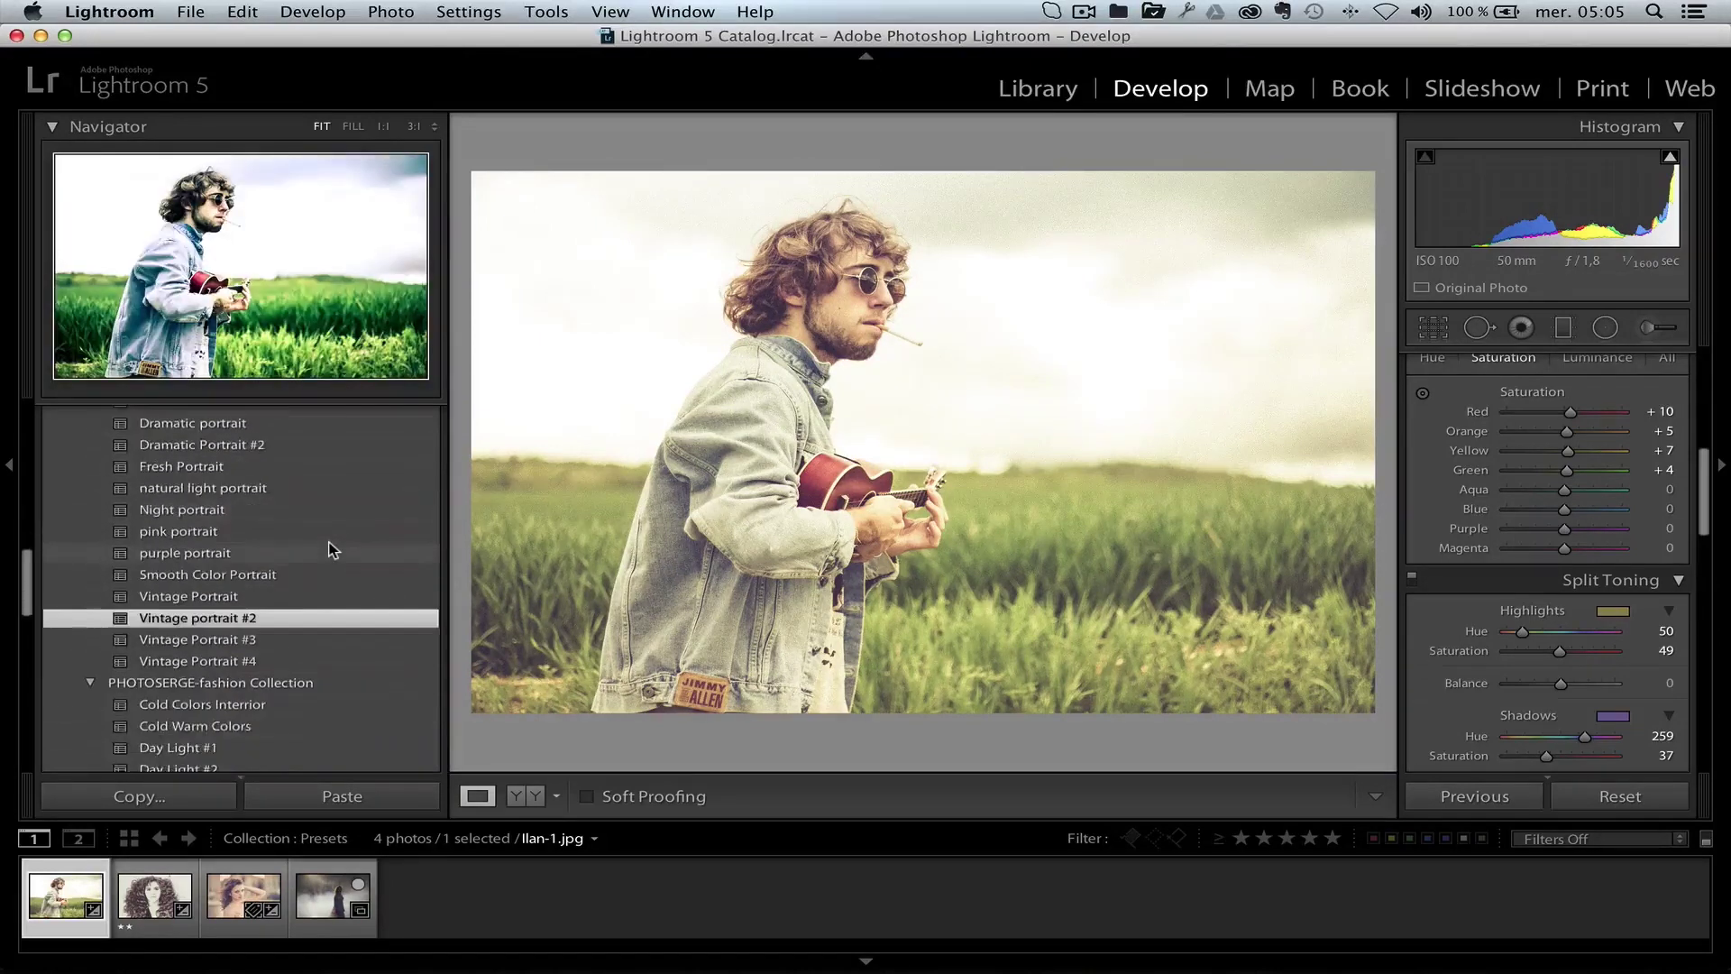
{"action": "scroll", "coordinate": [332, 548], "scroll_direction": "down", "scroll_amount": 5}
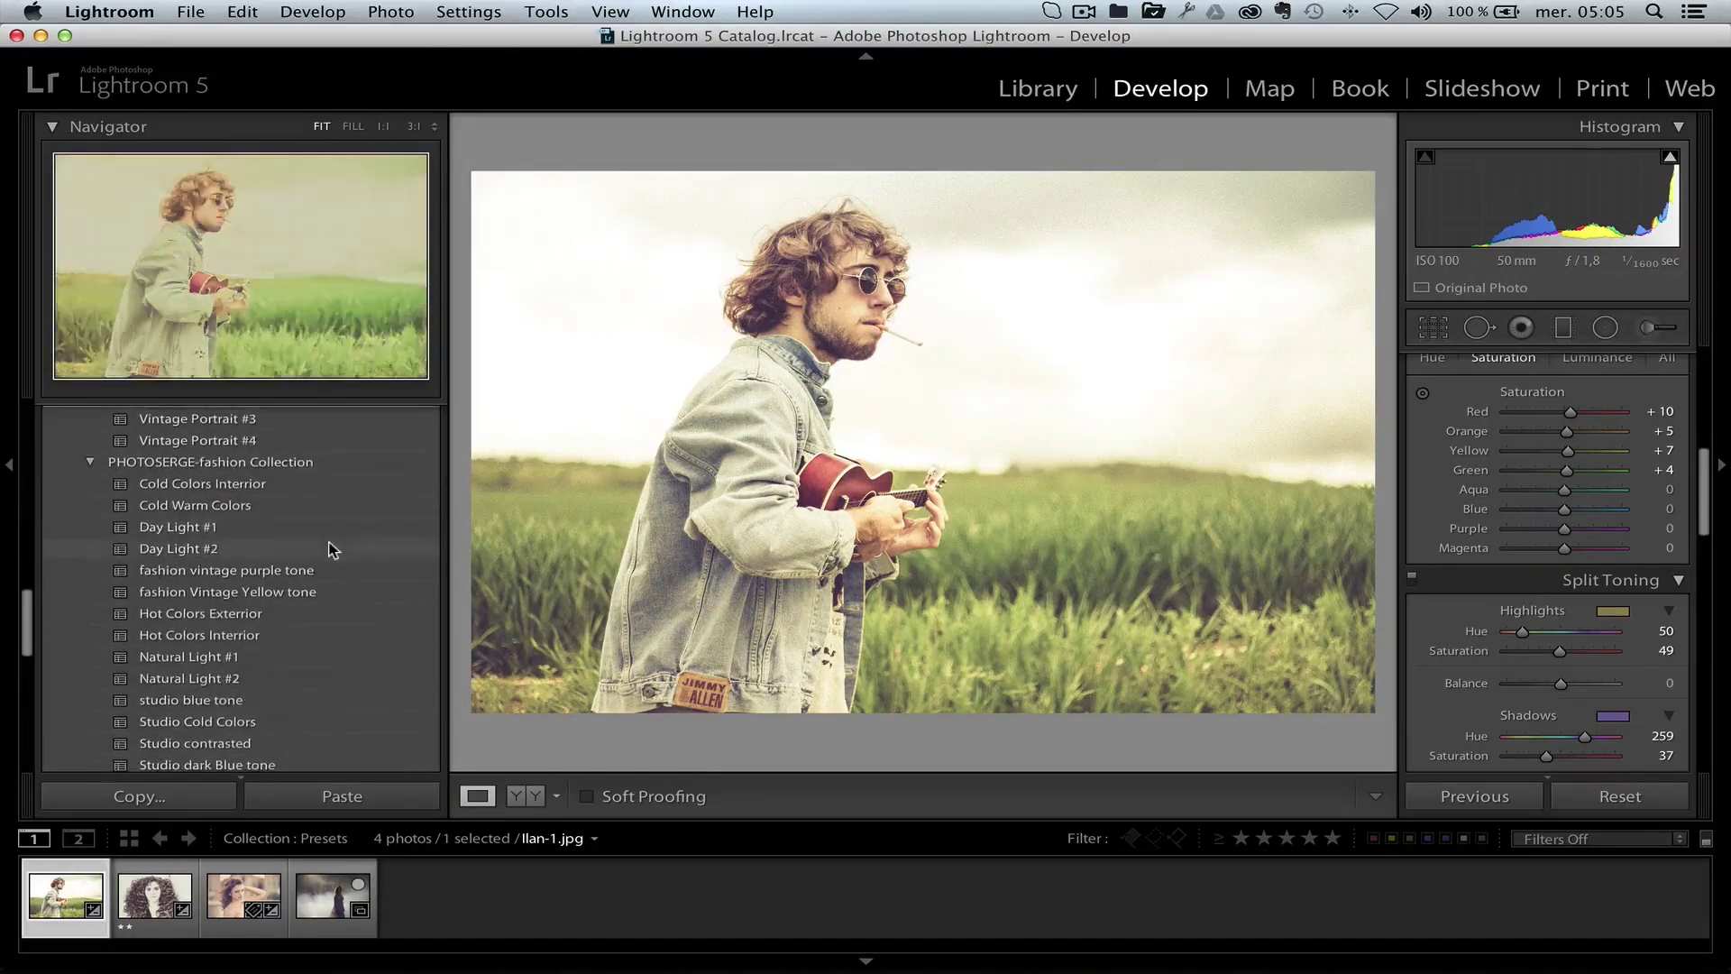
{"action": "scroll", "coordinate": [332, 548], "scroll_direction": "down", "scroll_amount": 2}
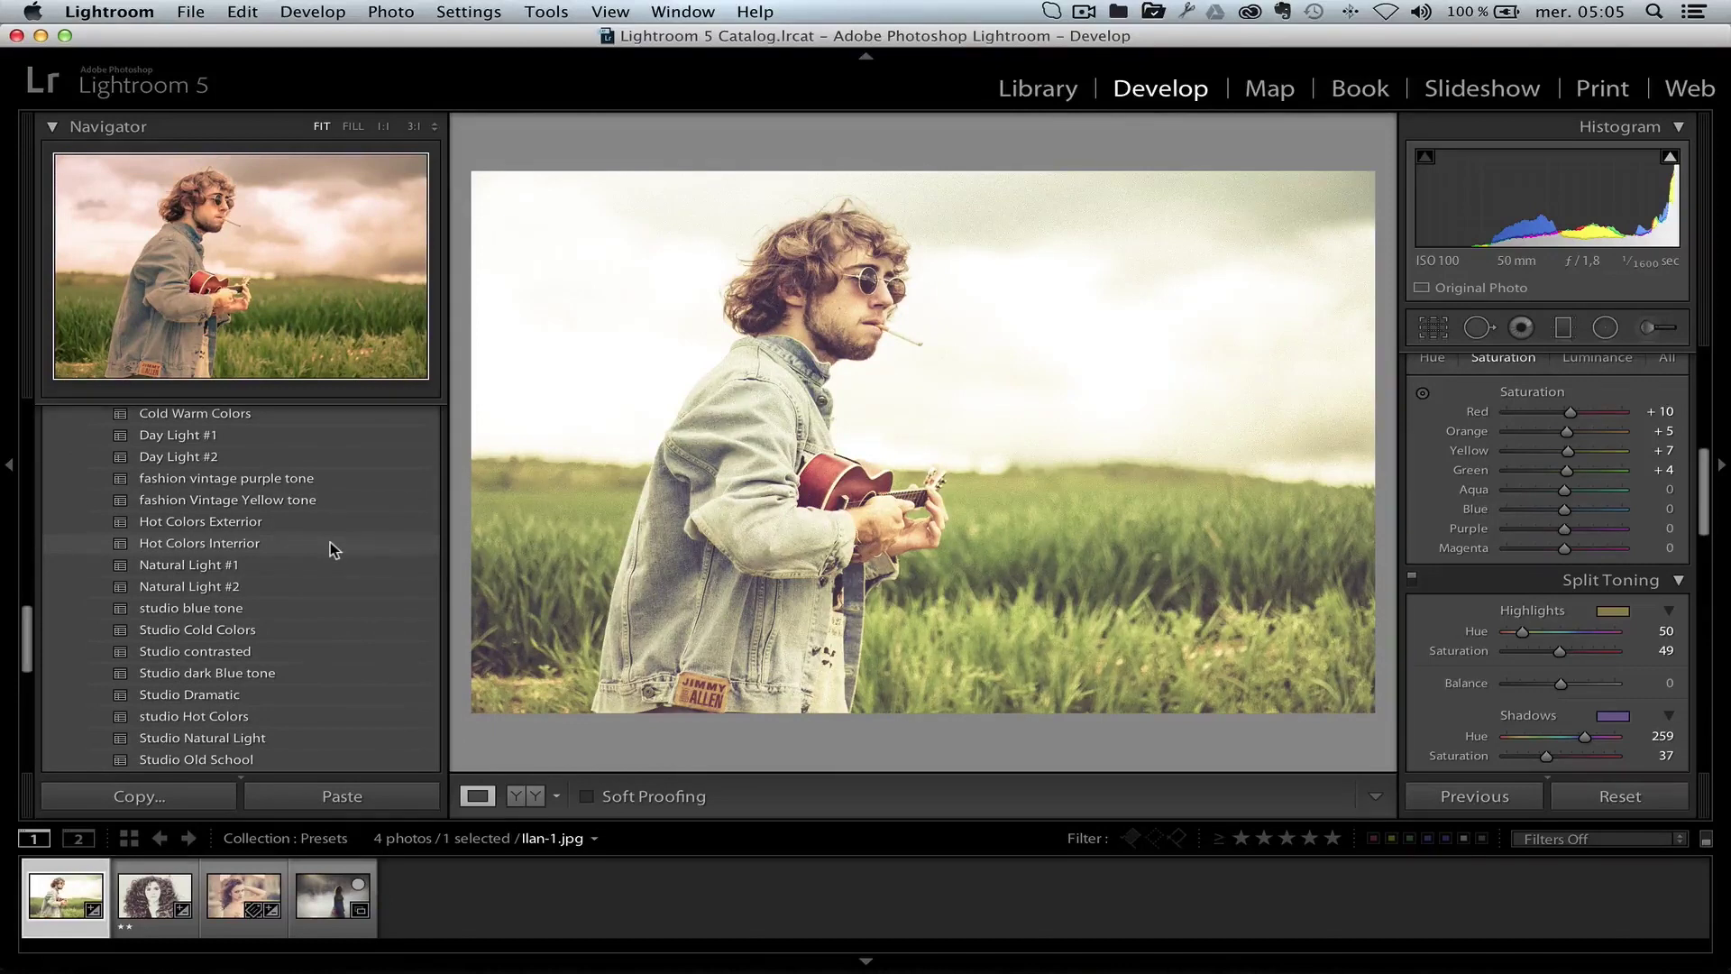
{"action": "scroll", "coordinate": [334, 545], "scroll_direction": "down", "scroll_amount": 1}
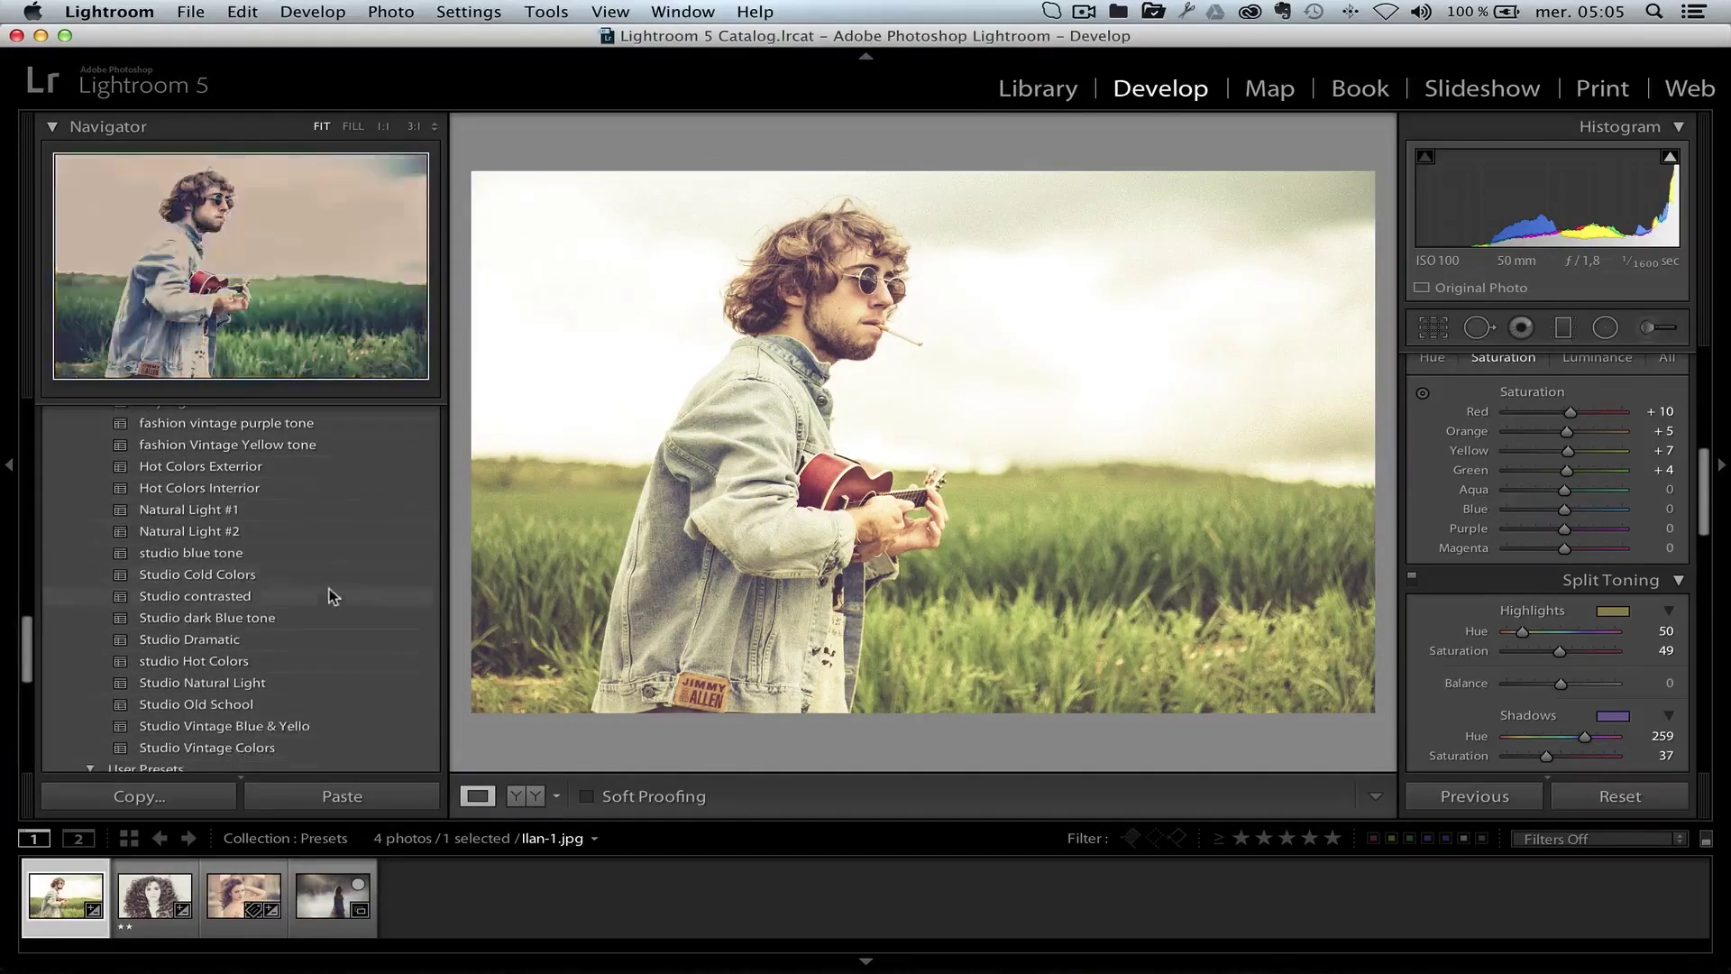
{"action": "left_click", "coordinate": [269, 640]}
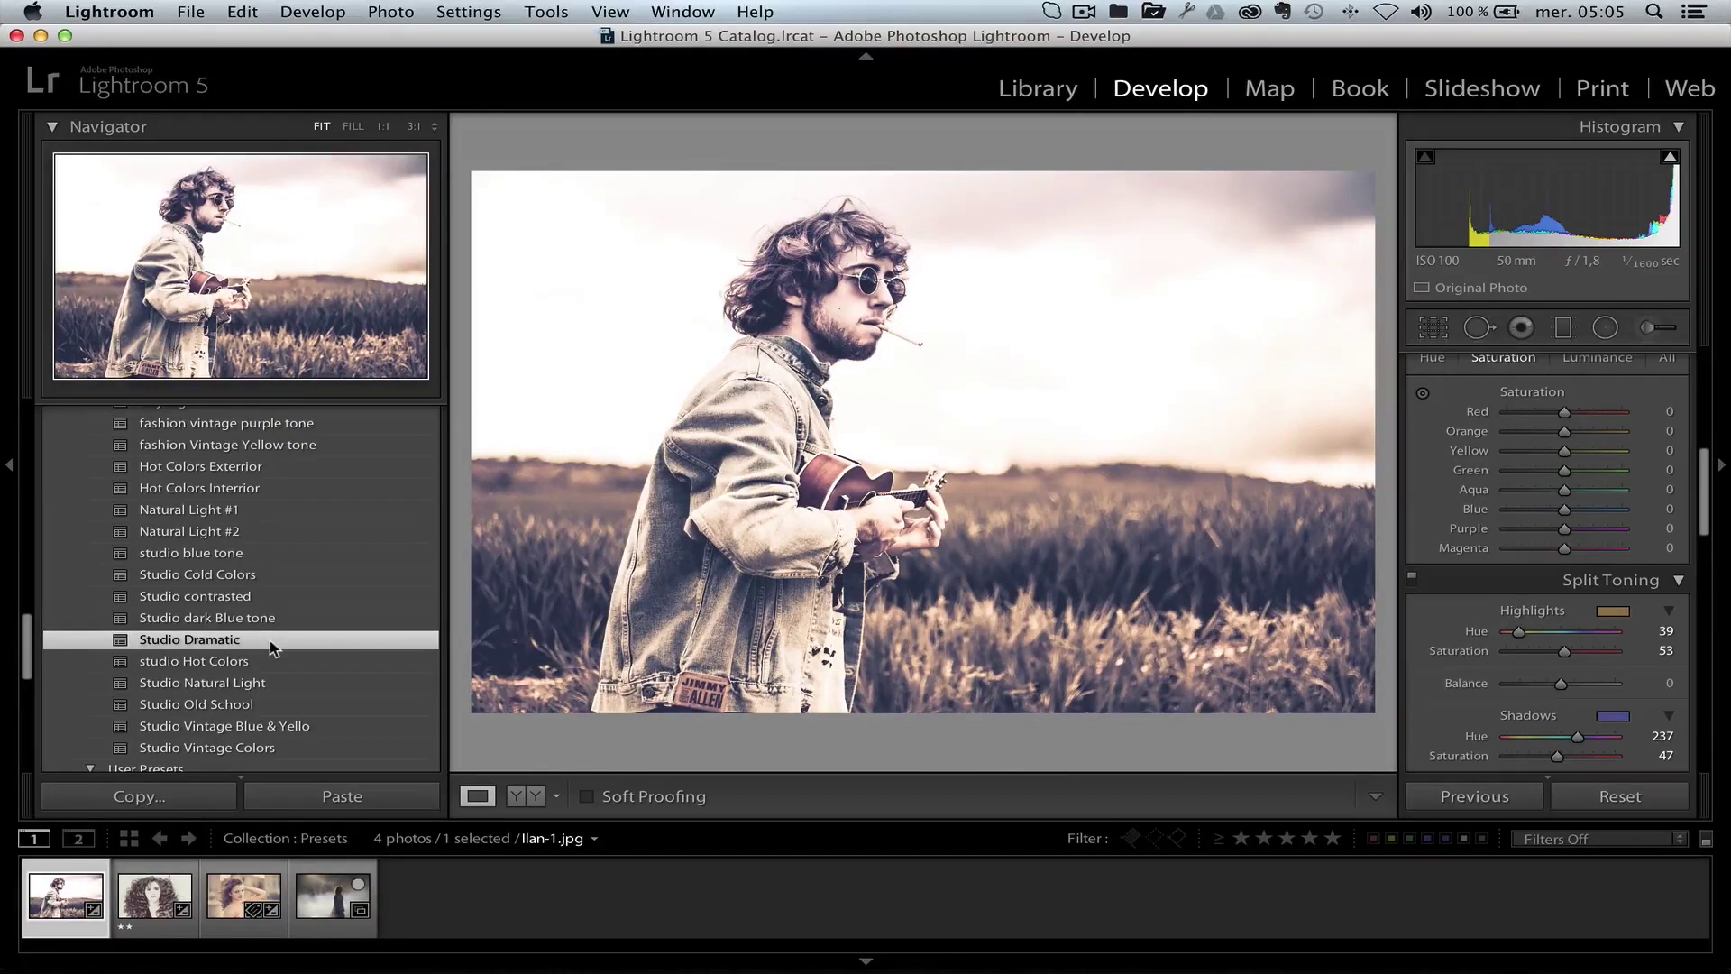
{"action": "left_click", "coordinate": [290, 573]}
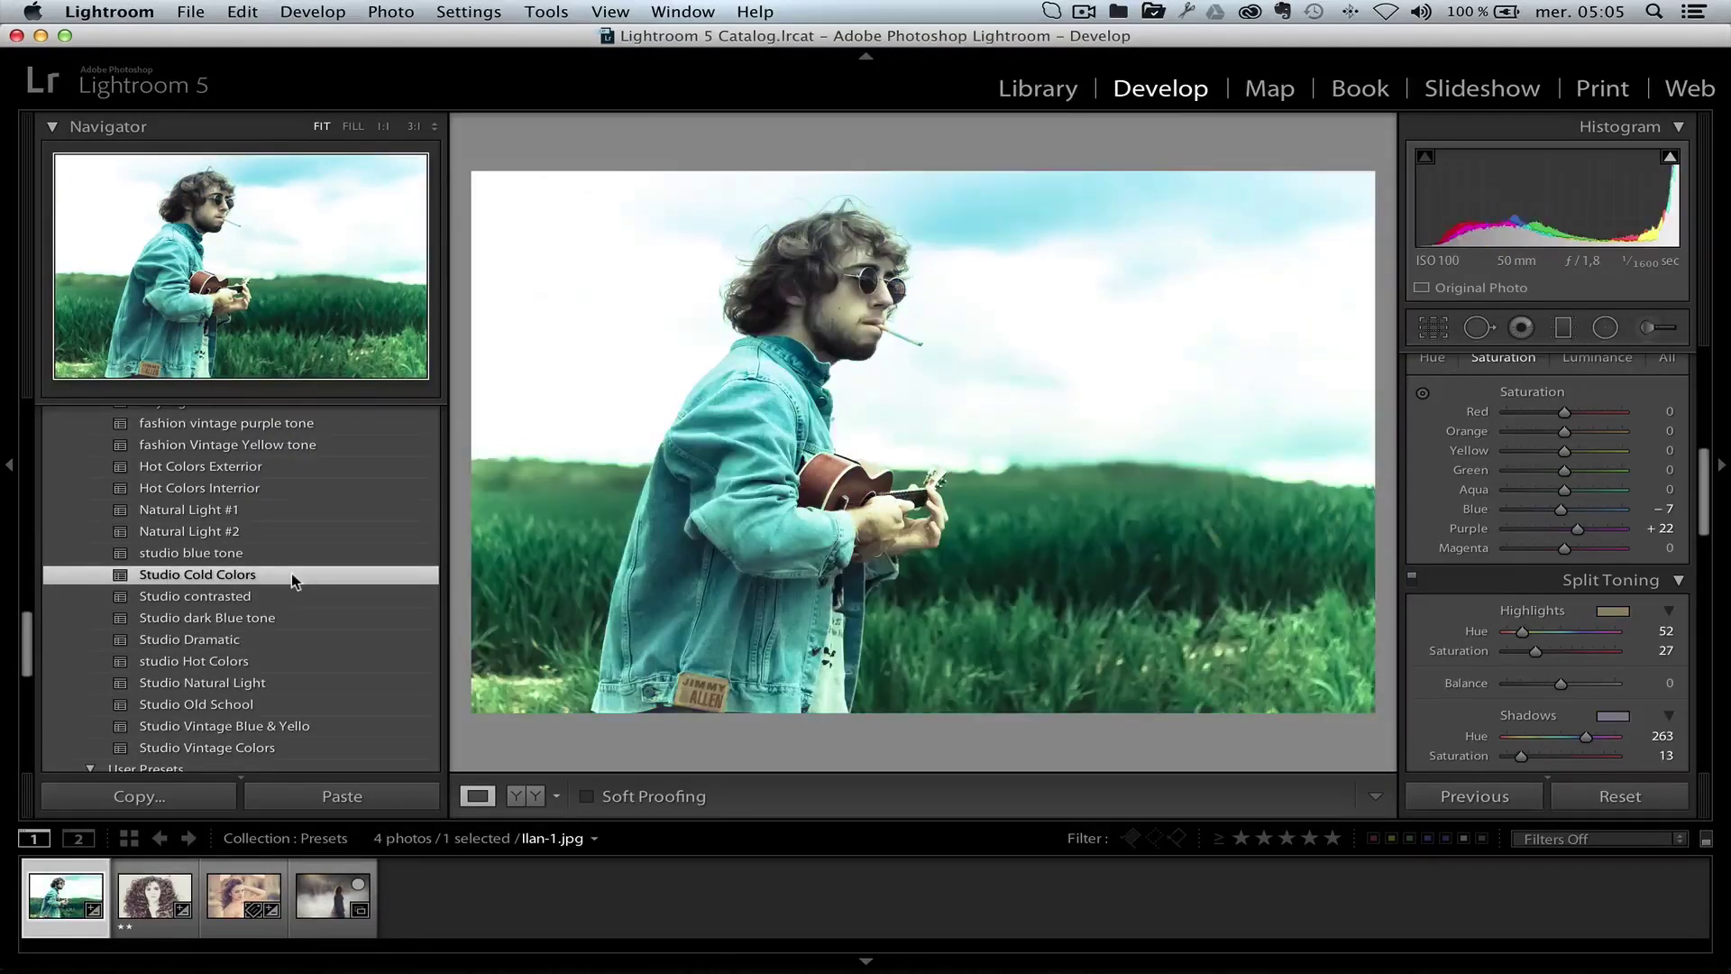
{"action": "left_click", "coordinate": [265, 637]}
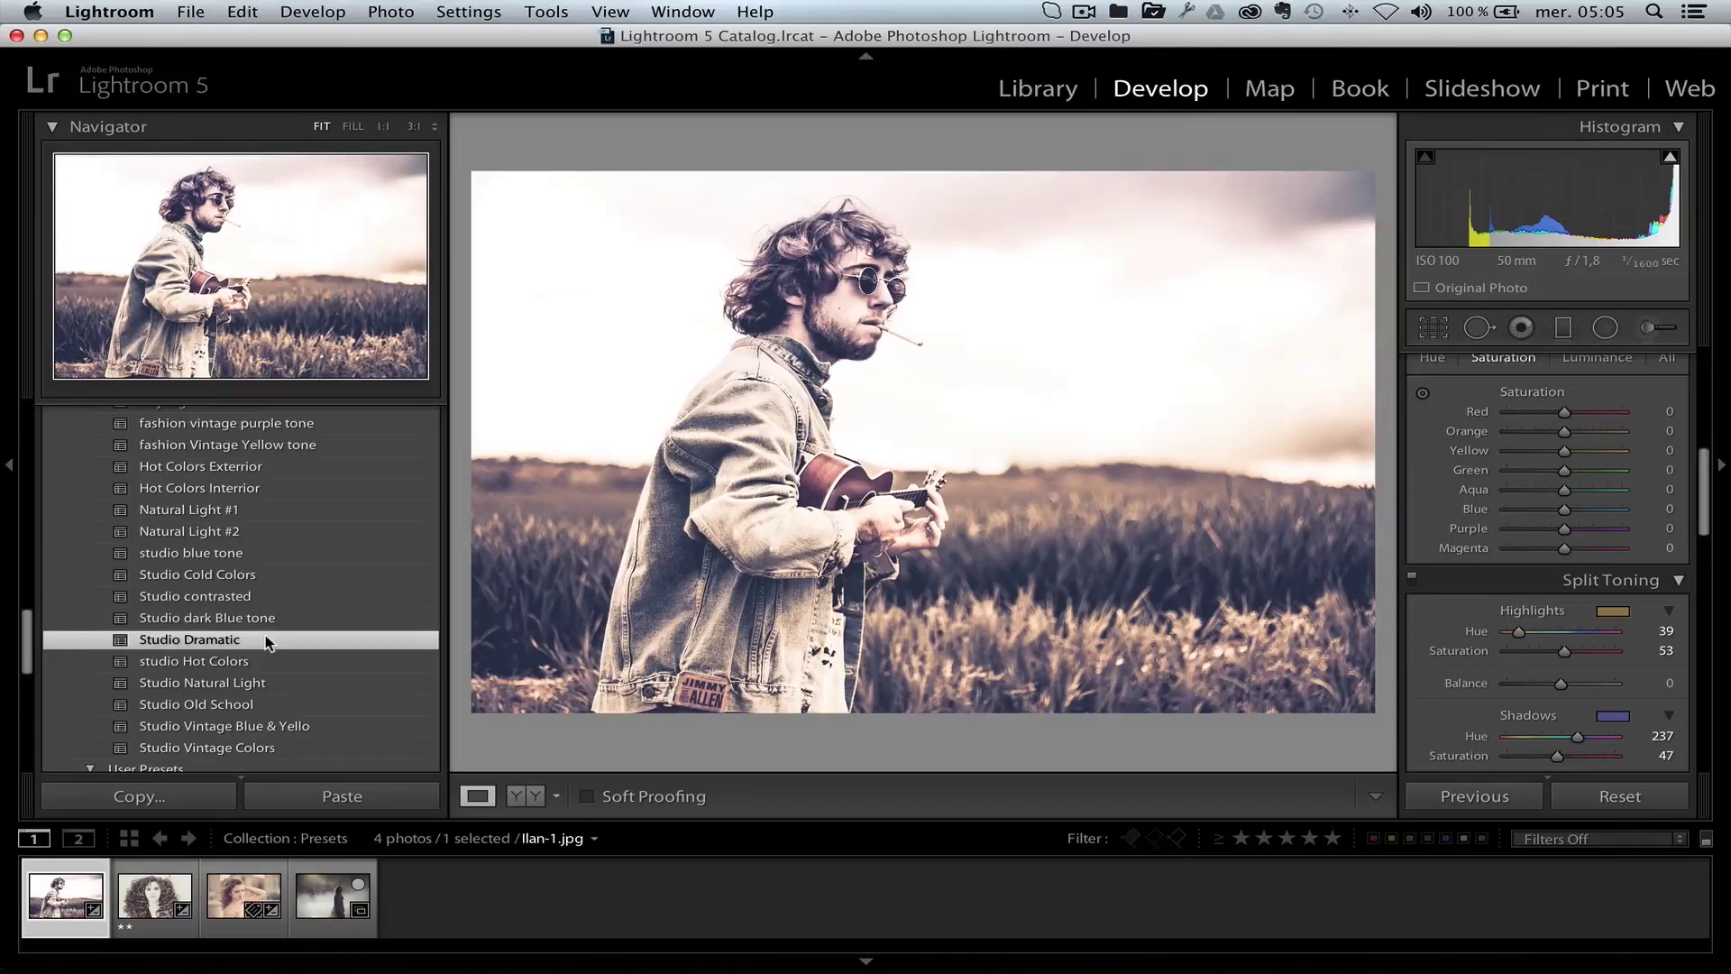
{"action": "key", "text": "Right"}
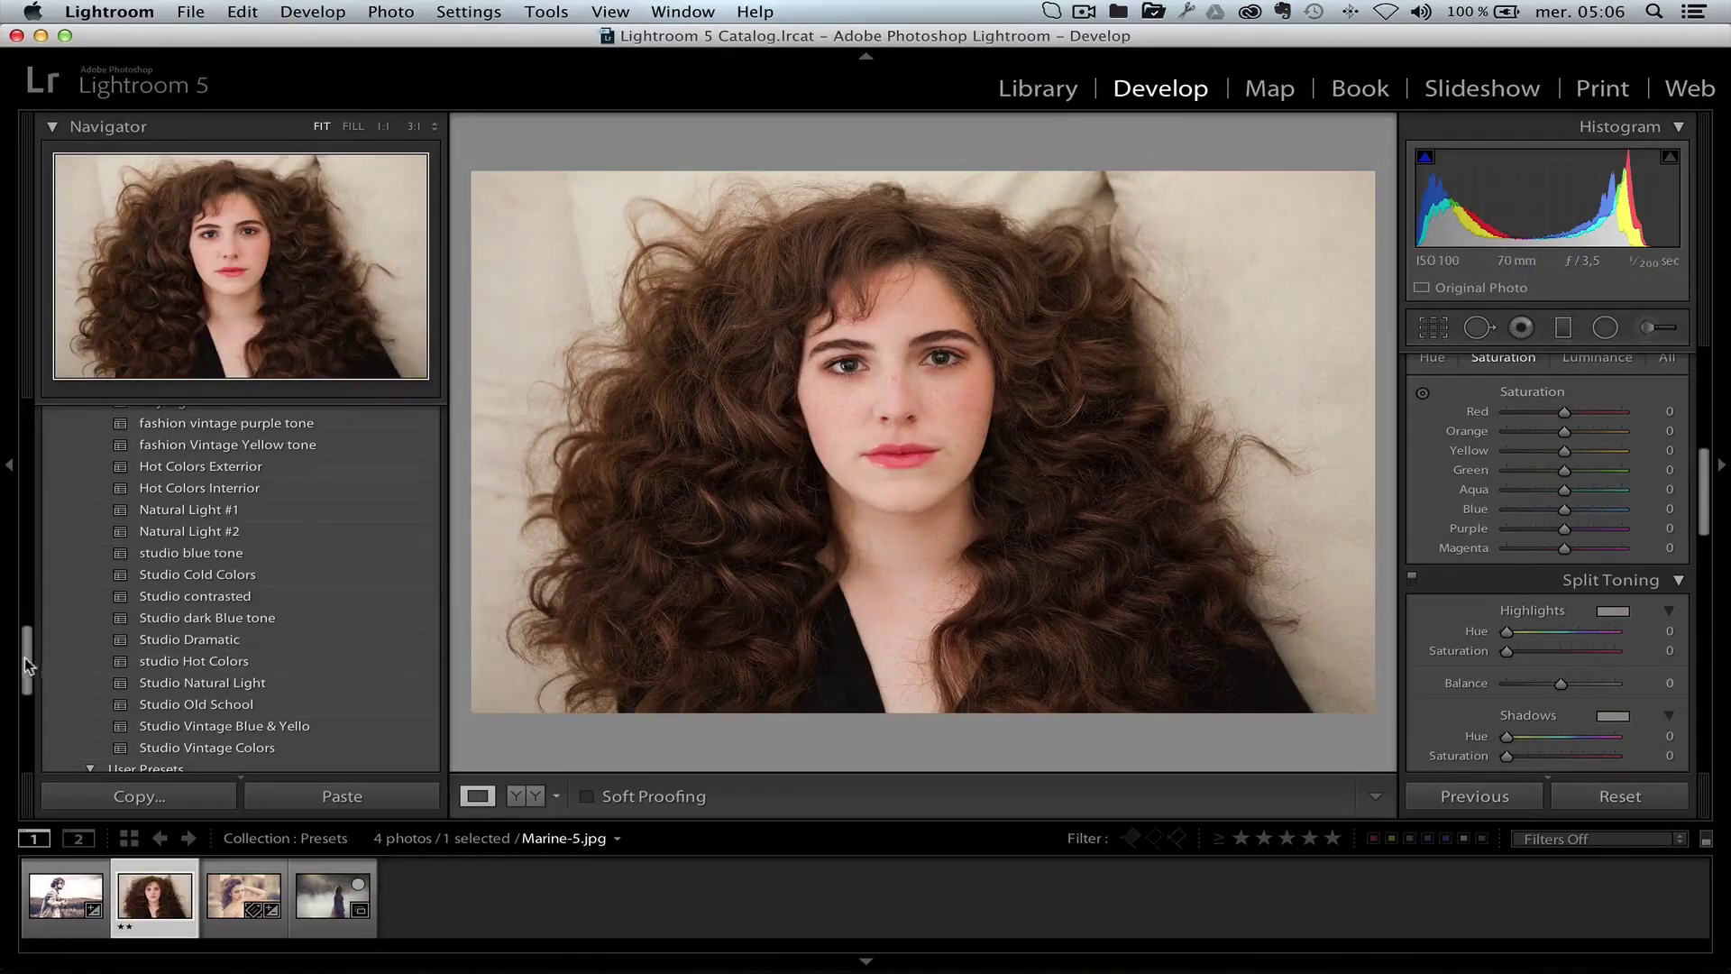
Try Contrasted, Dreamy and Brown Black & White, apply Dramatic Black & White, then open untitled-1.dng.
{"action": "left_click_drag", "start_coordinate": [28, 660], "coordinate": [54, 460]}
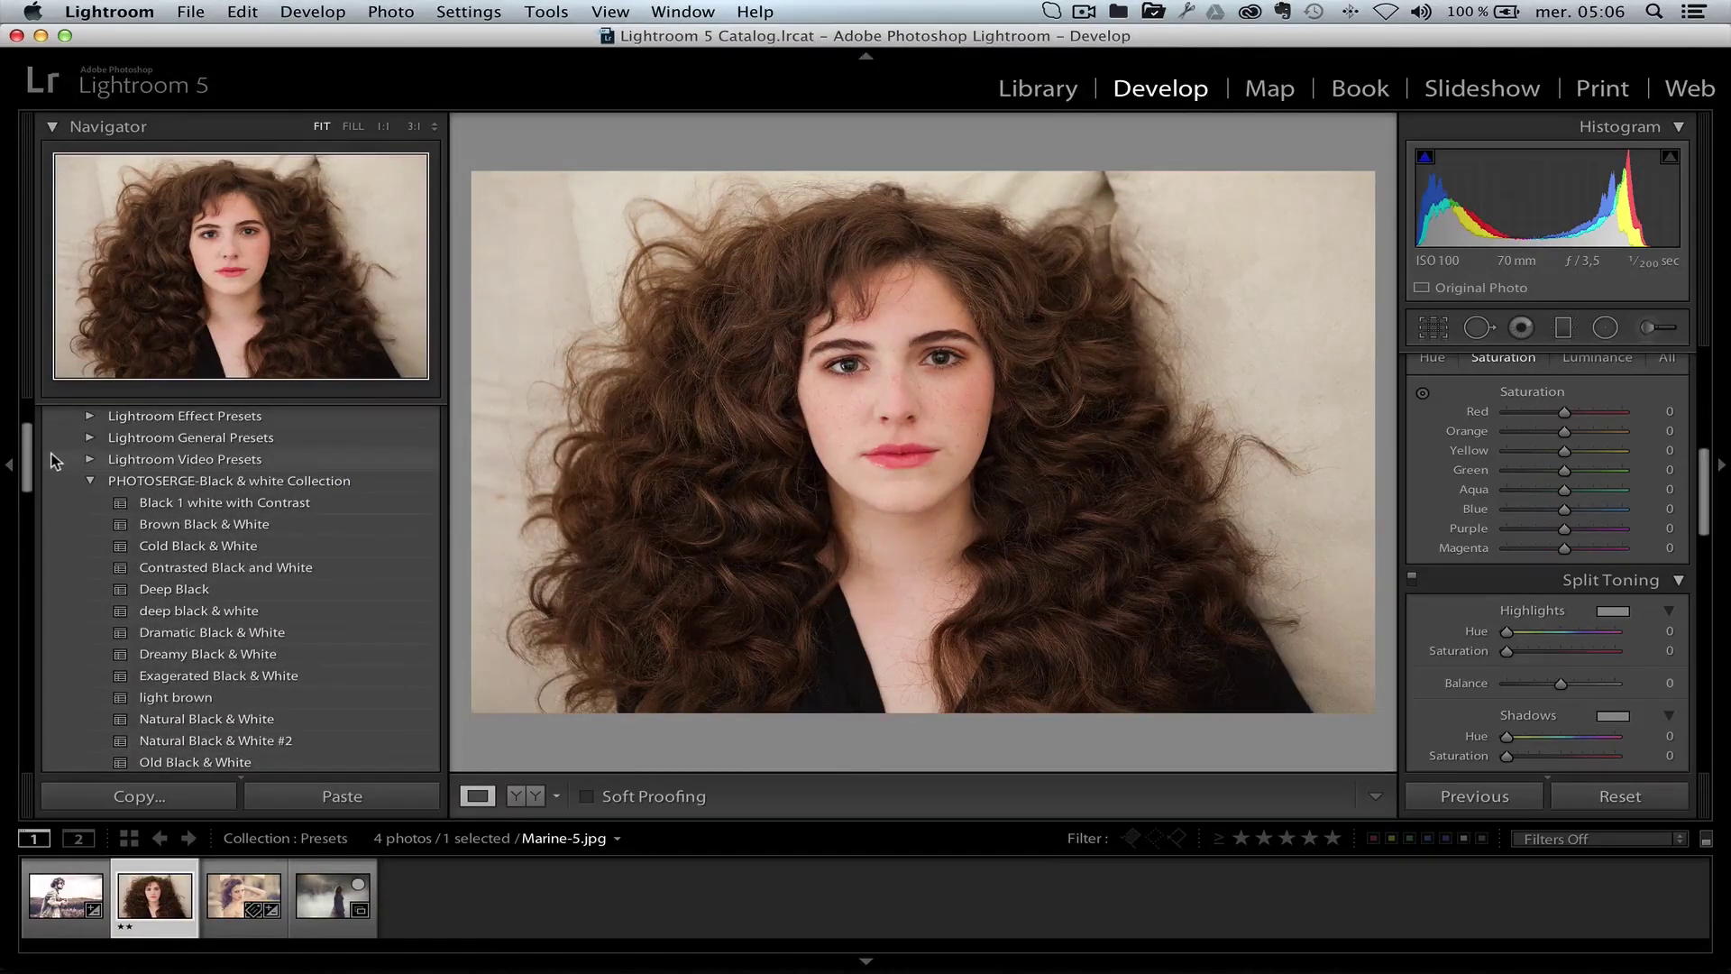
{"action": "left_click", "coordinate": [275, 574]}
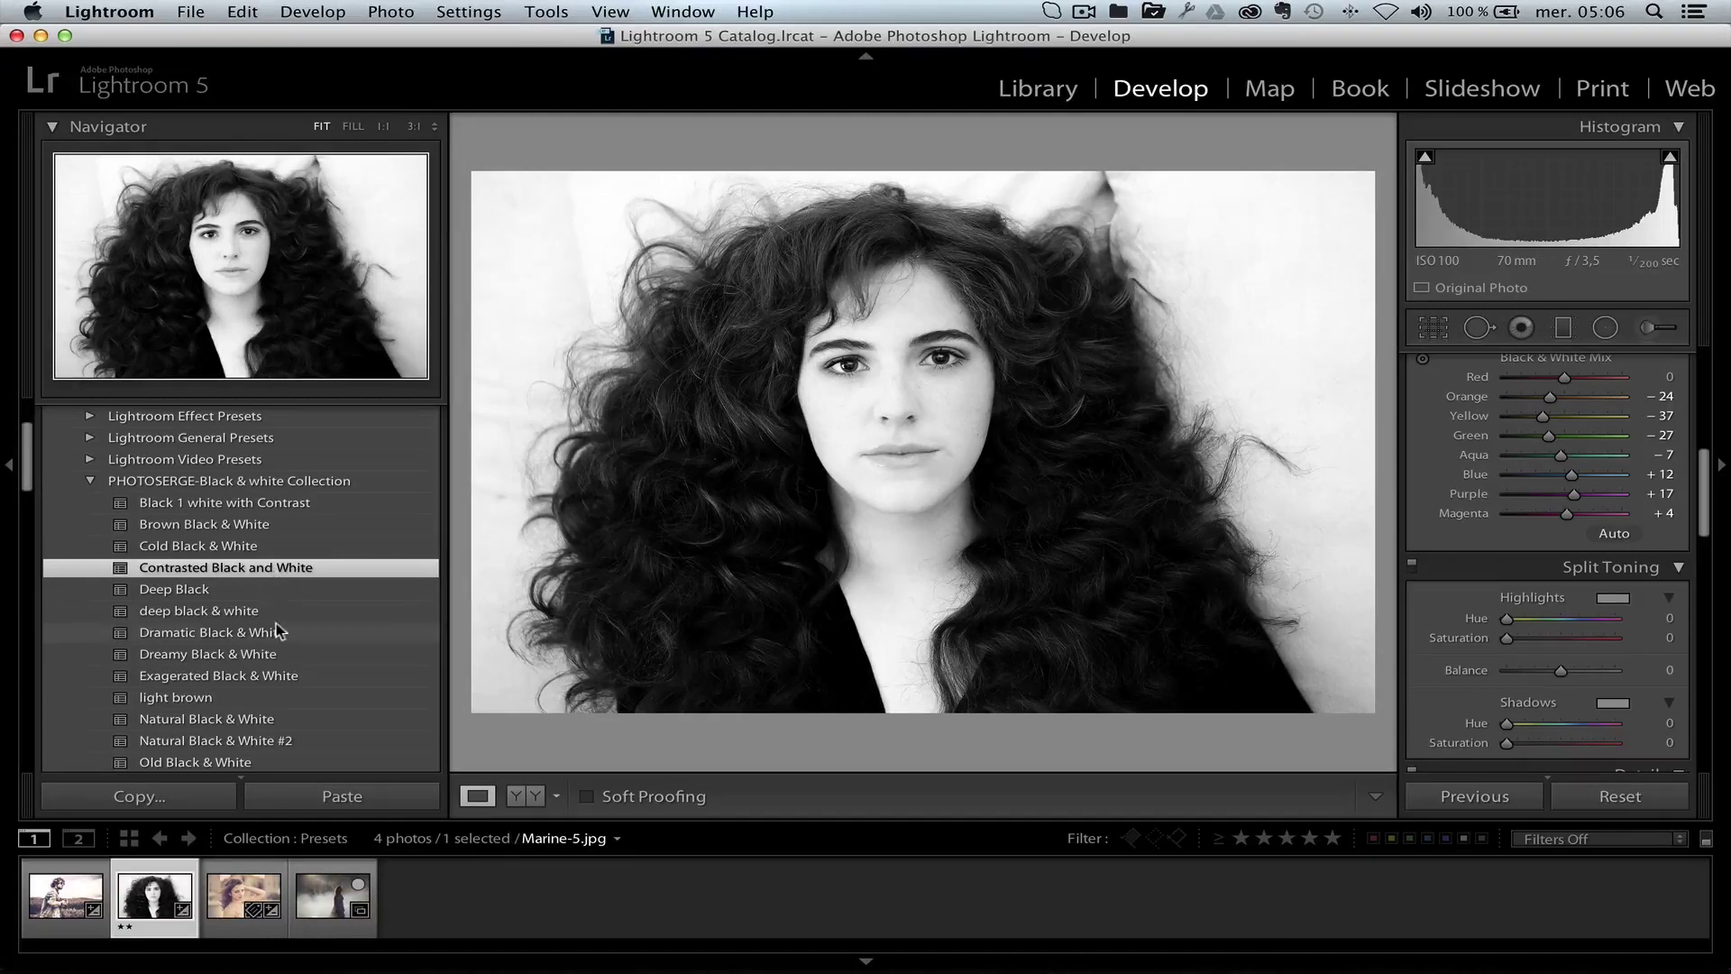
{"action": "left_click", "coordinate": [317, 655]}
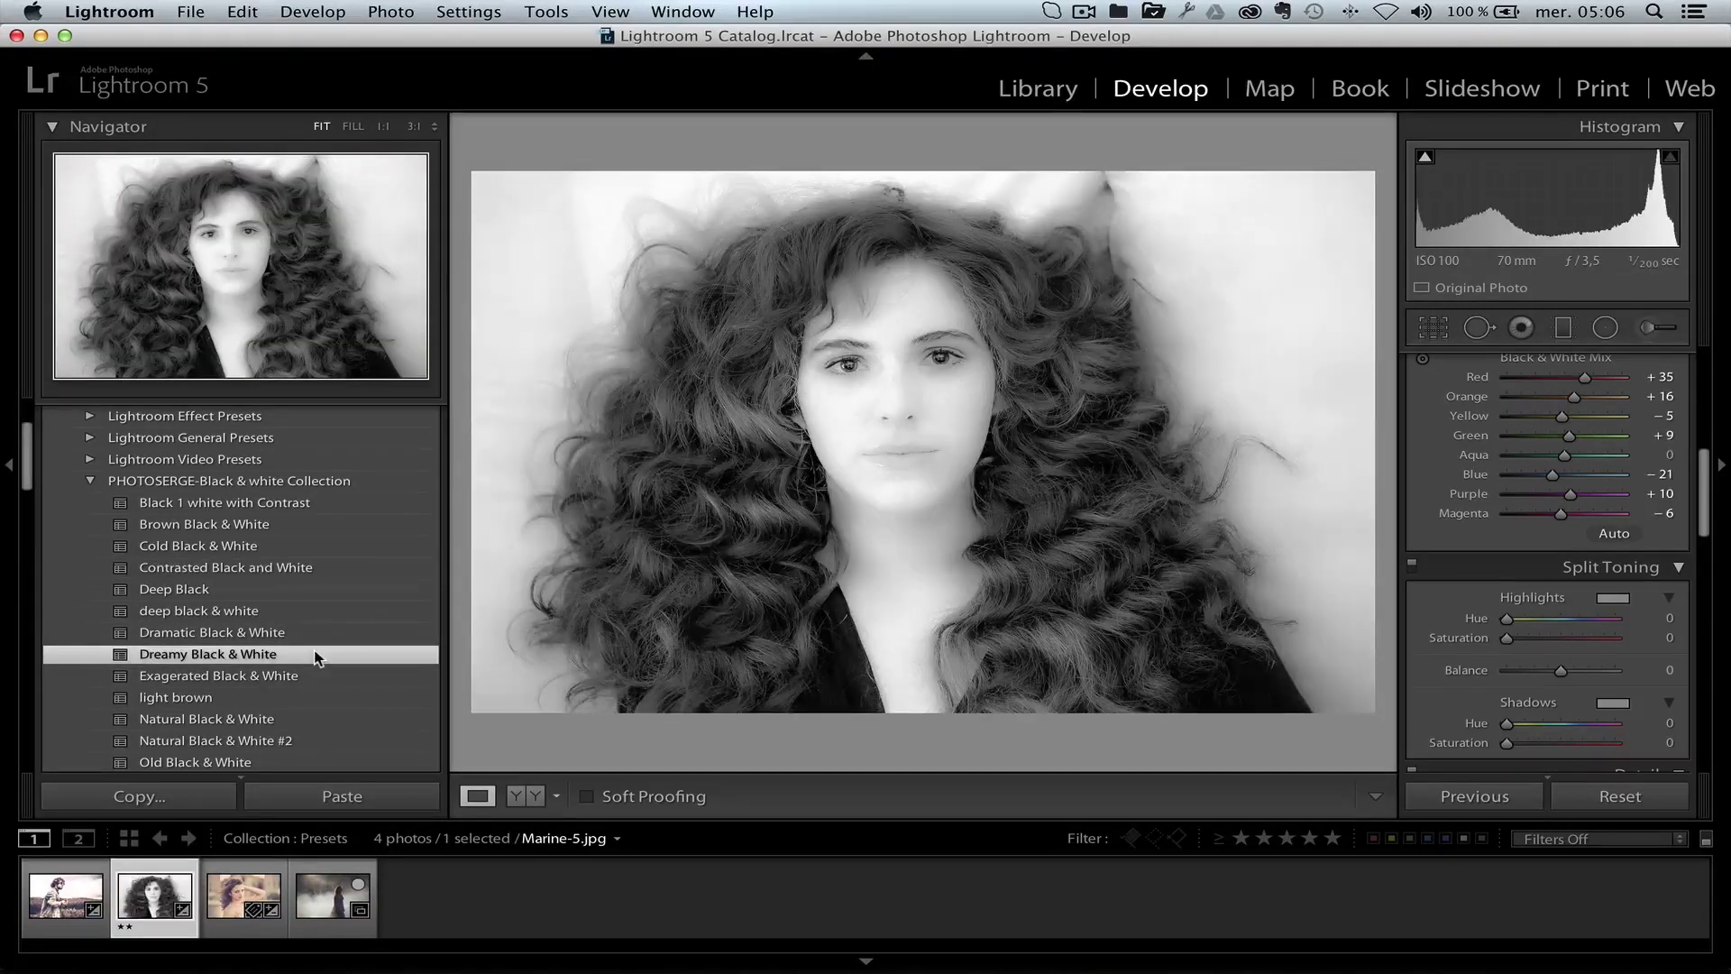
{"action": "scroll", "coordinate": [317, 655], "scroll_direction": "down", "scroll_amount": 5}
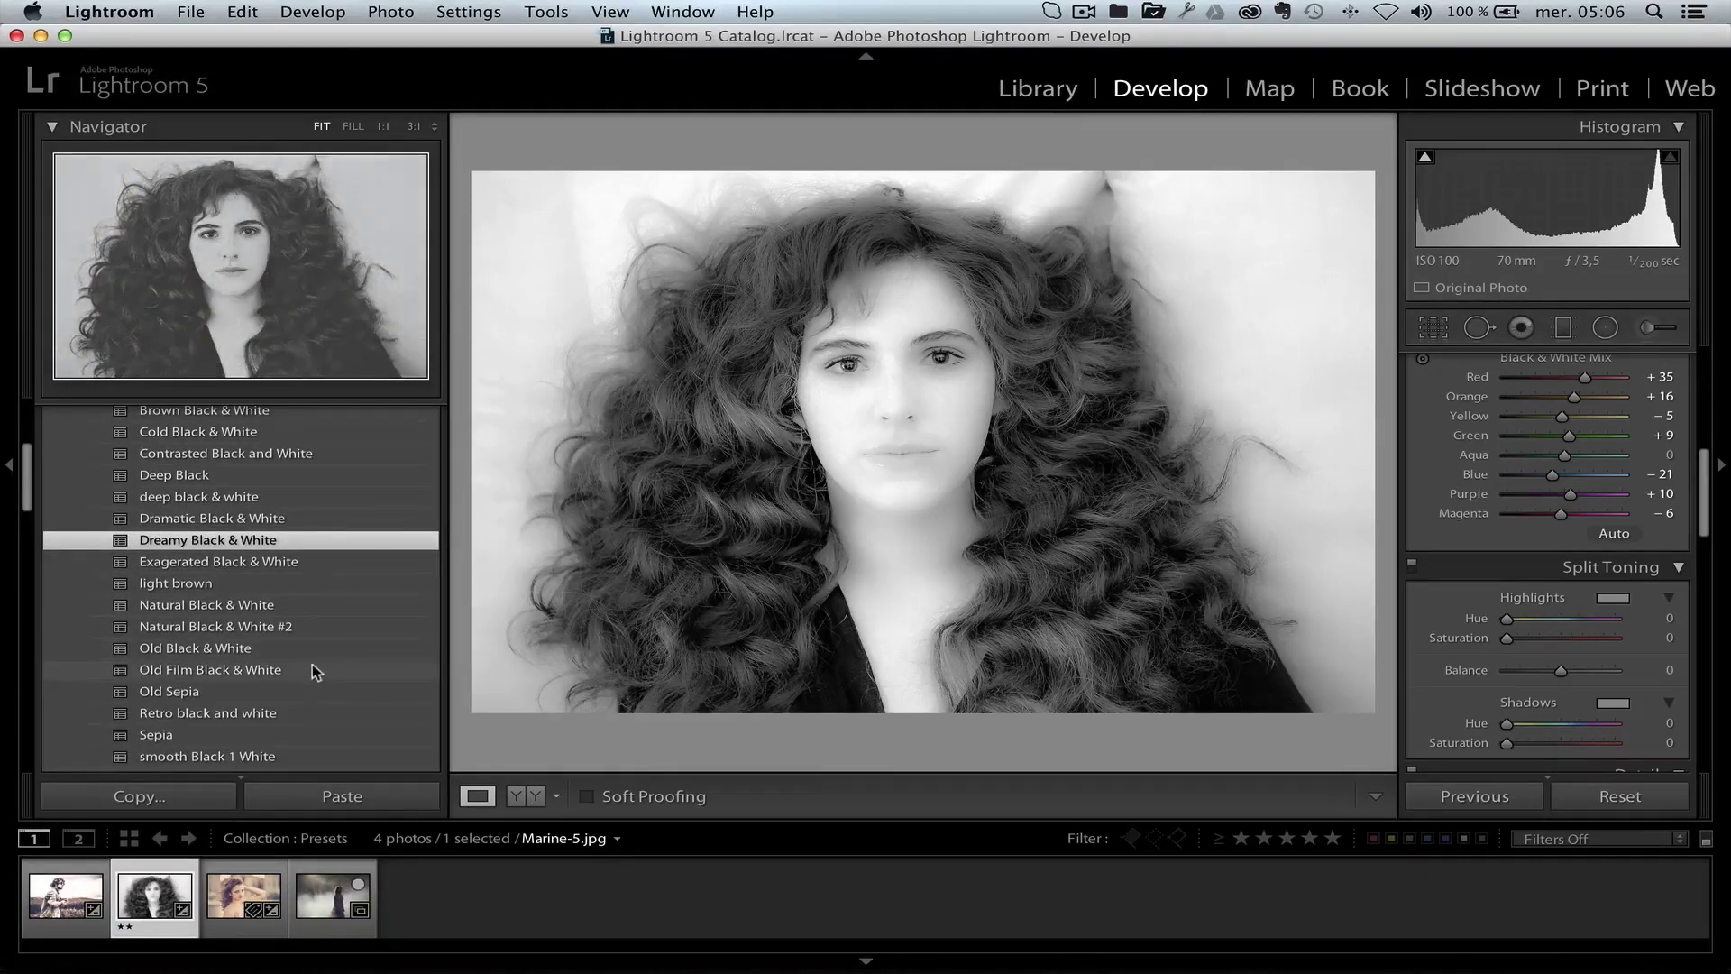
{"action": "scroll", "coordinate": [312, 663], "scroll_direction": "up", "scroll_amount": 5}
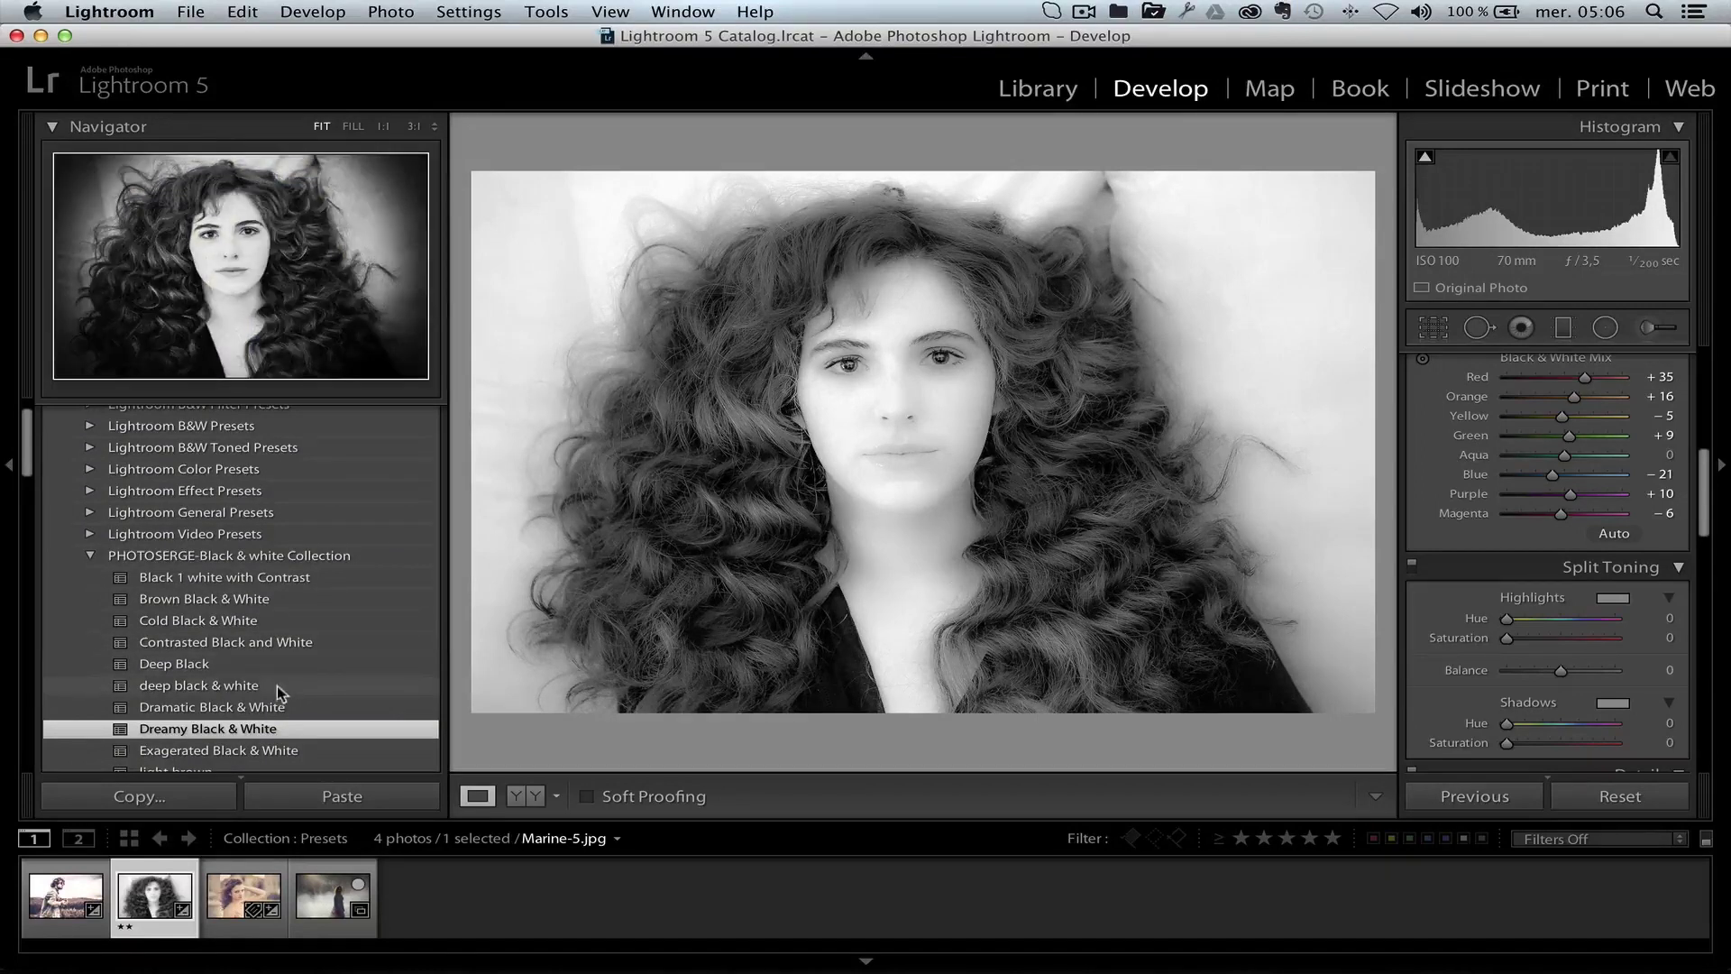
{"action": "left_click", "coordinate": [259, 599]}
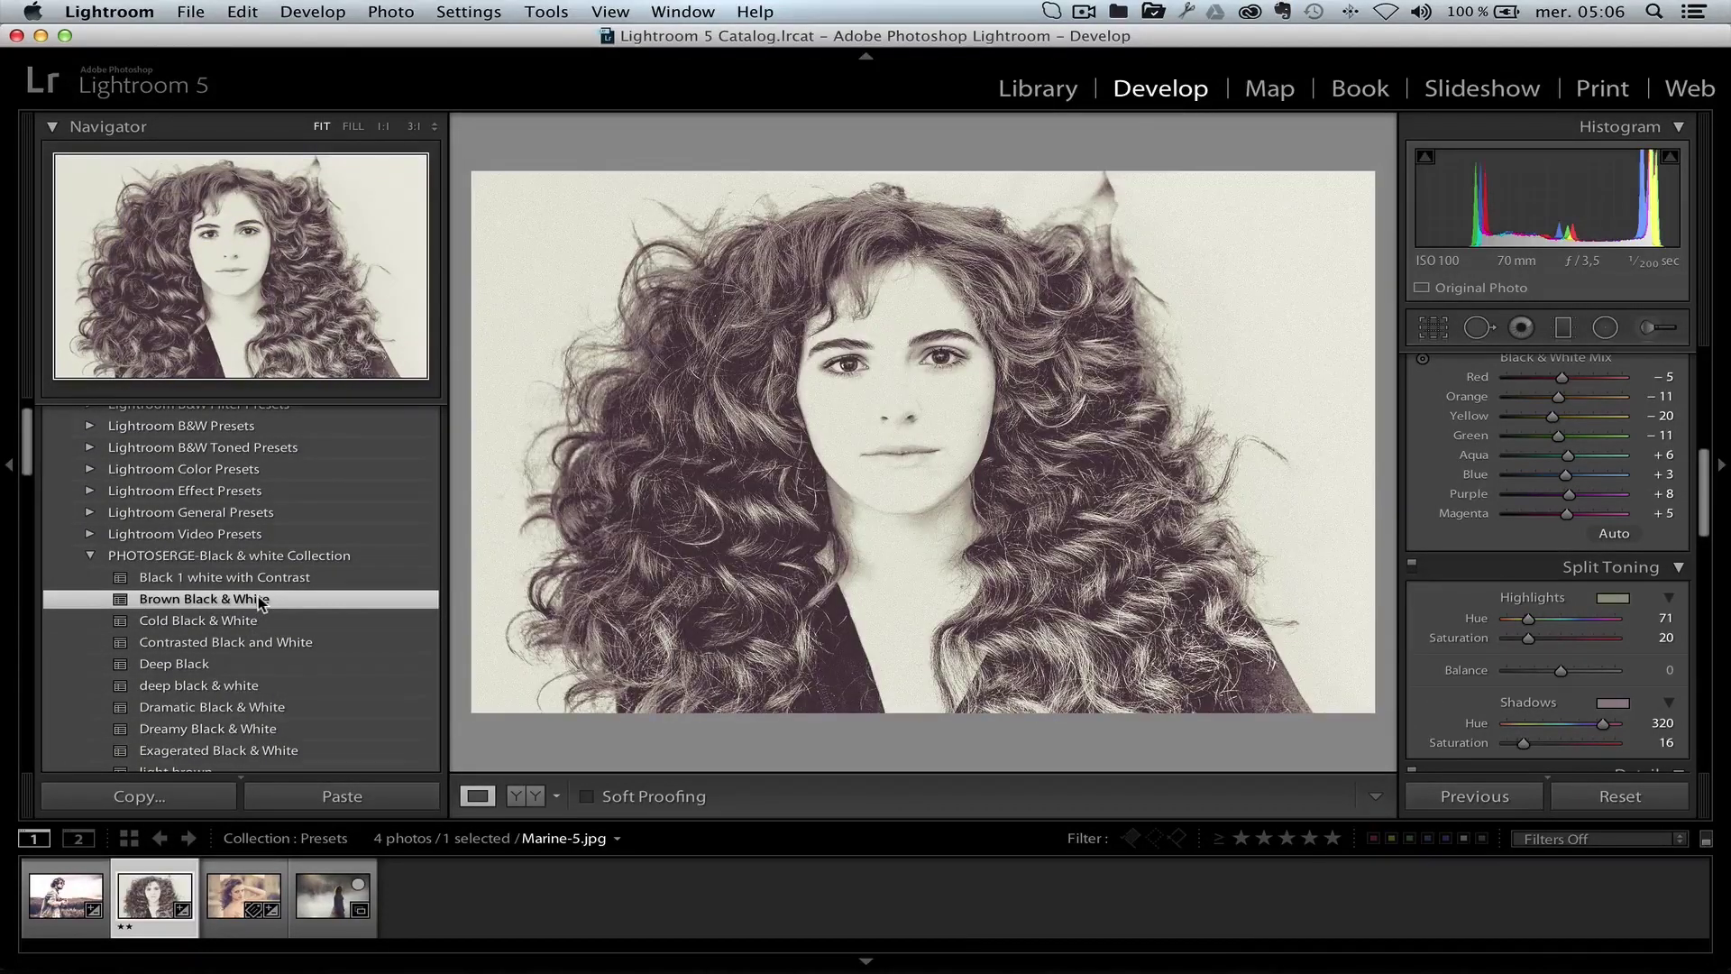
{"action": "left_click", "coordinate": [271, 708]}
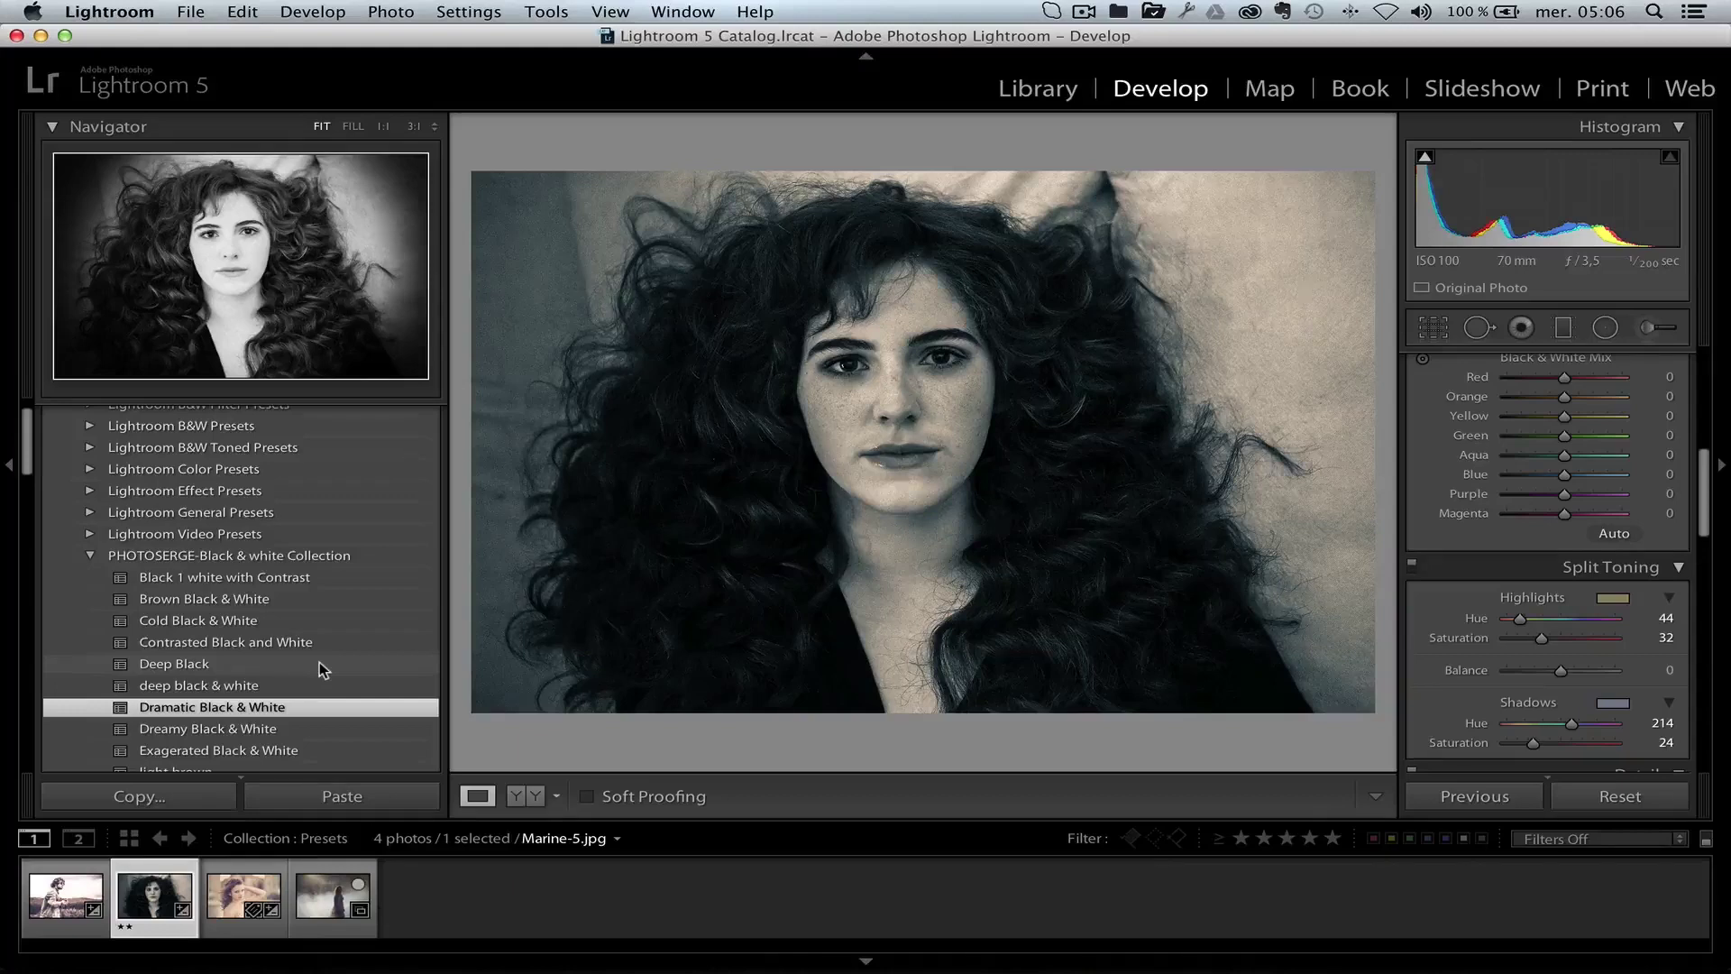
{"action": "left_click", "coordinate": [334, 897]}
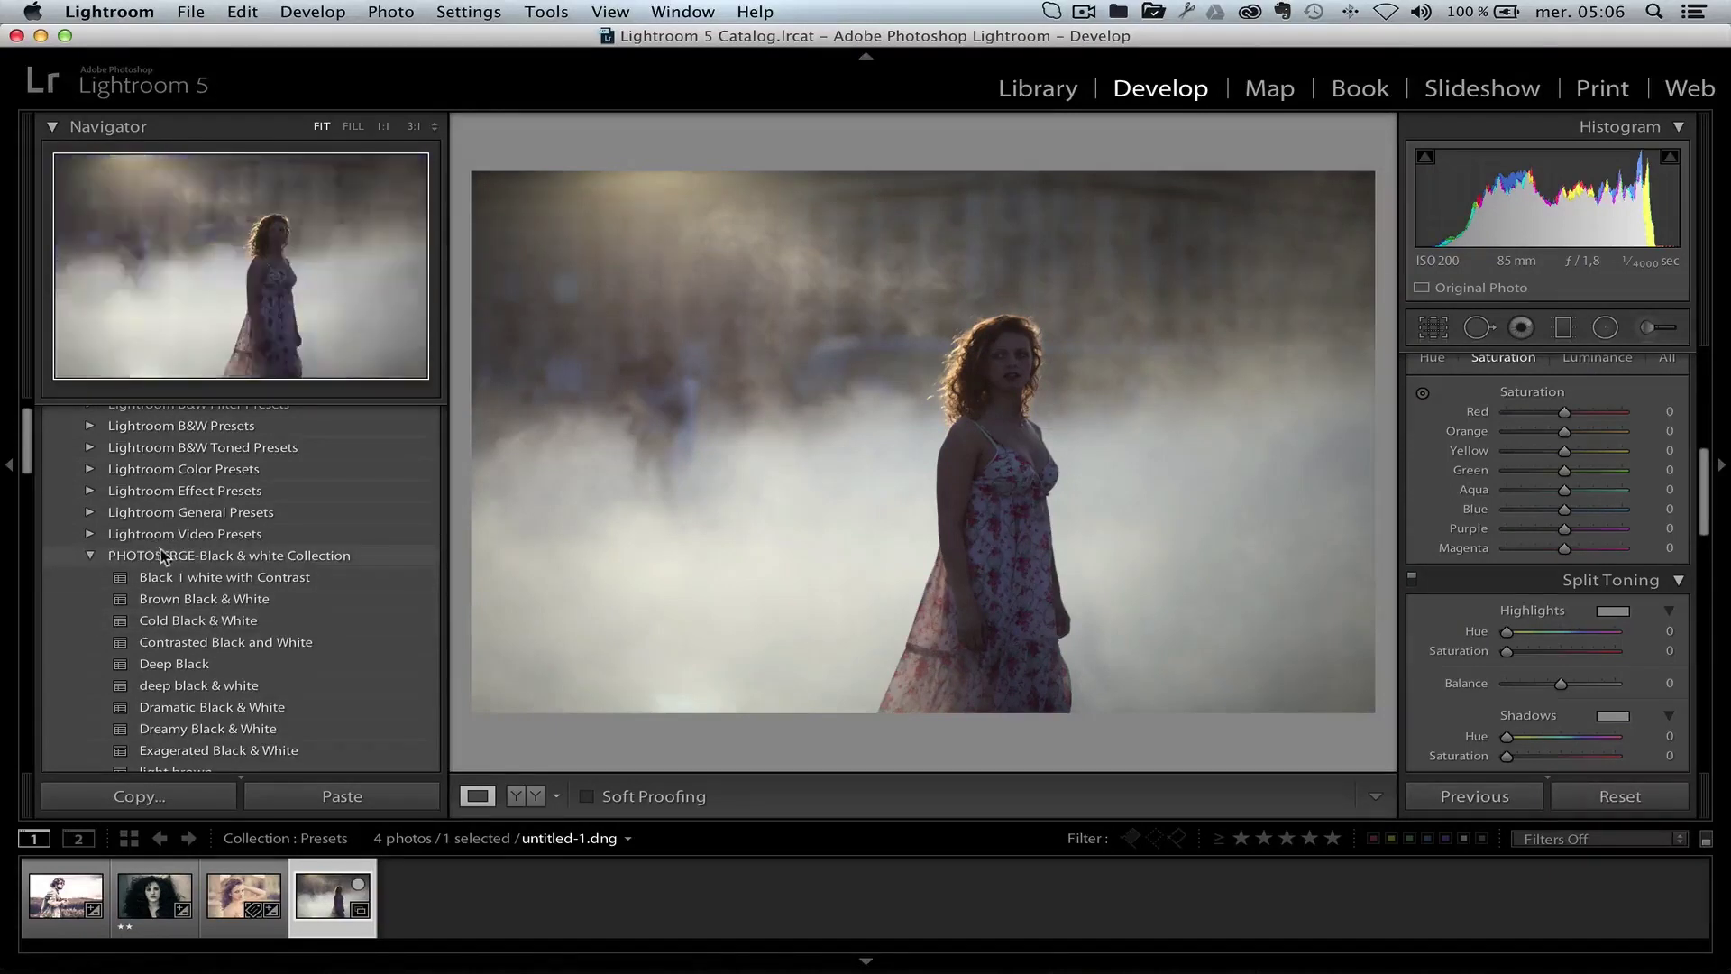
Try Bright Portrait, then apply the 'constrasted portrait' preset to the misty portrait.
{"action": "scroll", "coordinate": [162, 552], "scroll_direction": "down", "scroll_amount": 3}
{"action": "scroll", "coordinate": [162, 552], "scroll_direction": "down", "scroll_amount": 7}
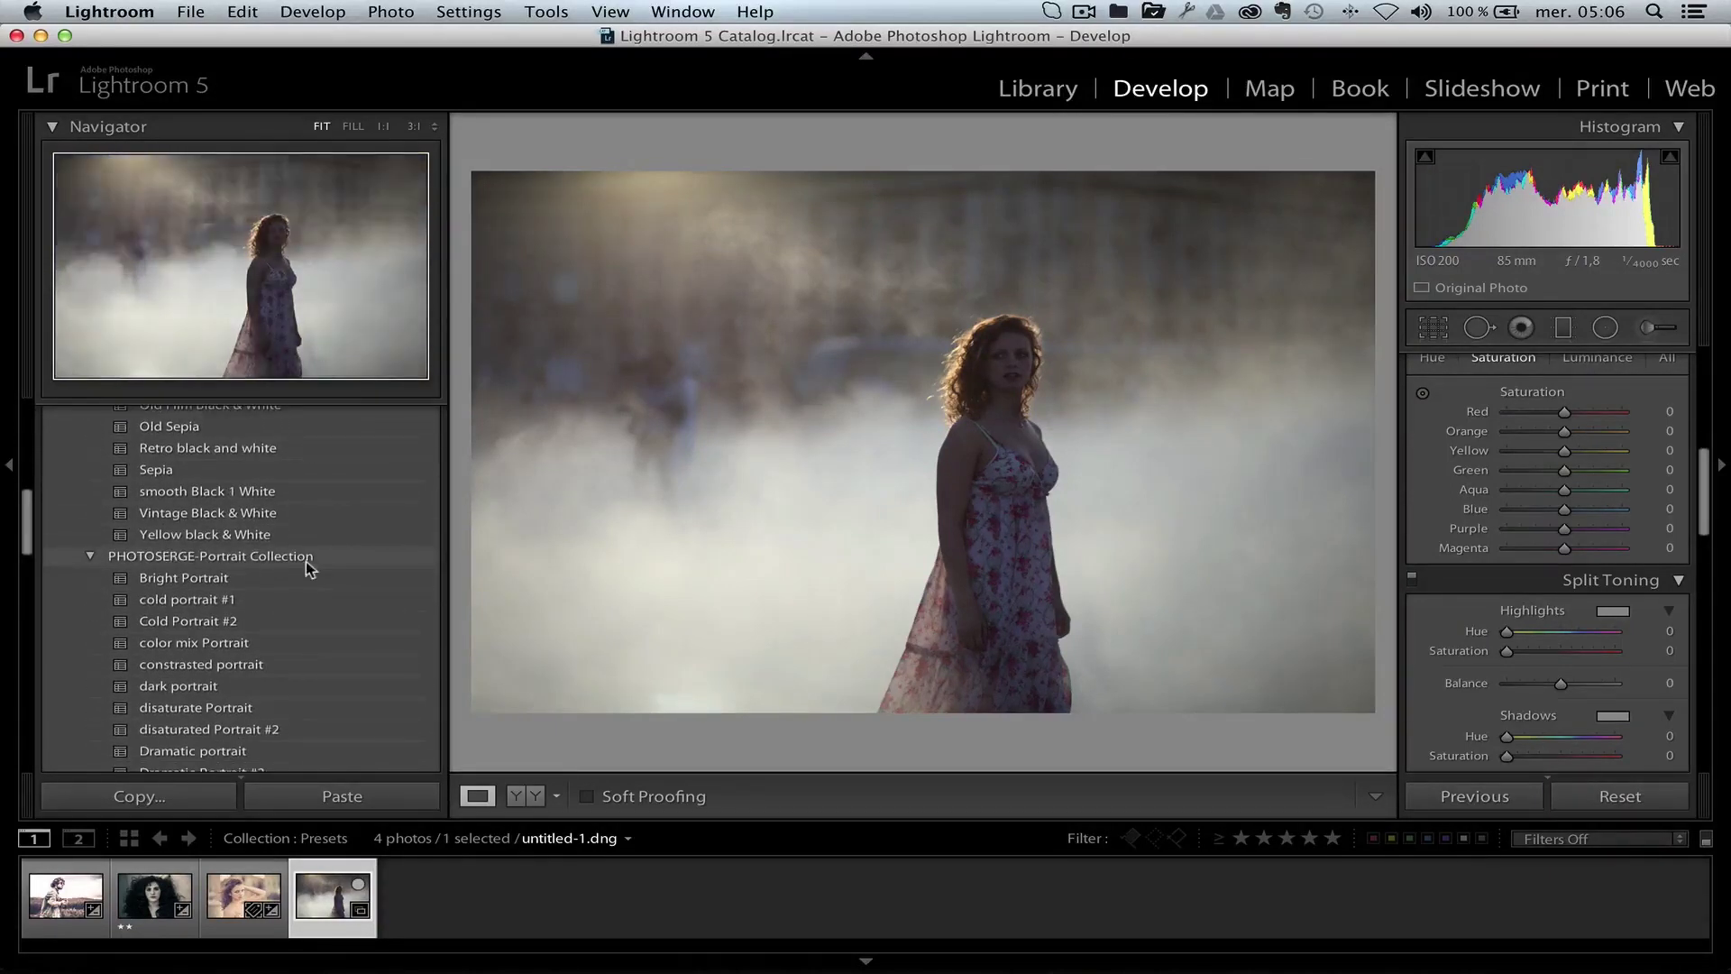
{"action": "left_click", "coordinate": [237, 582]}
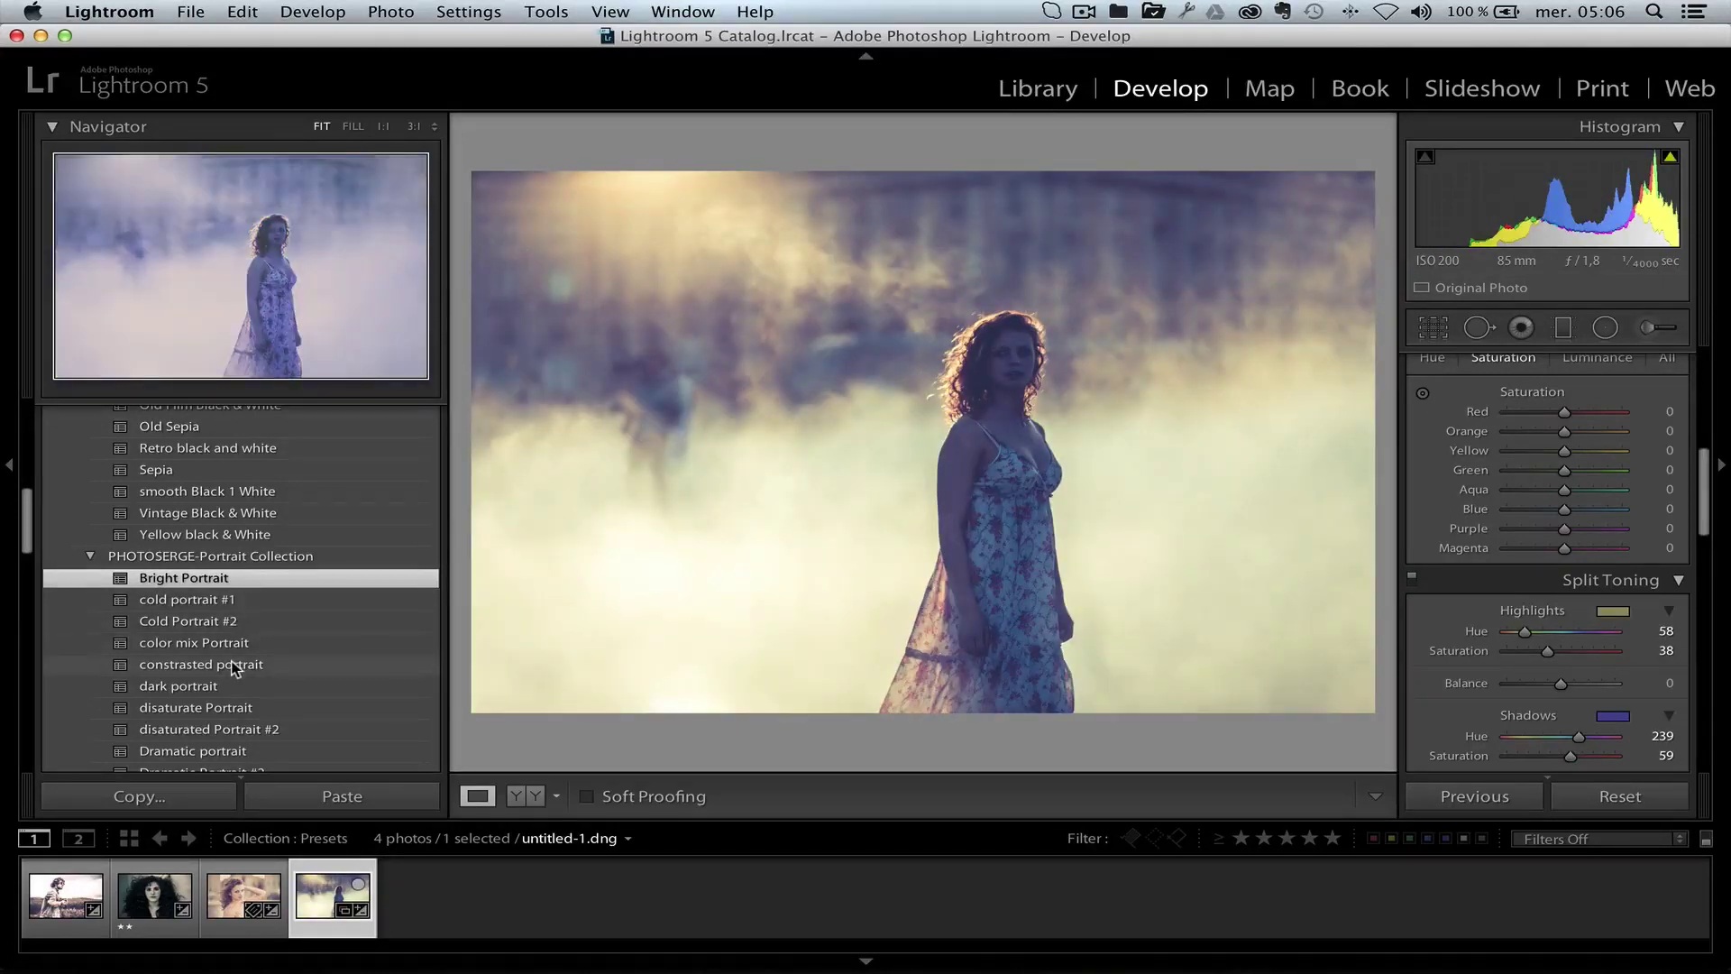
{"action": "left_click", "coordinate": [233, 668]}
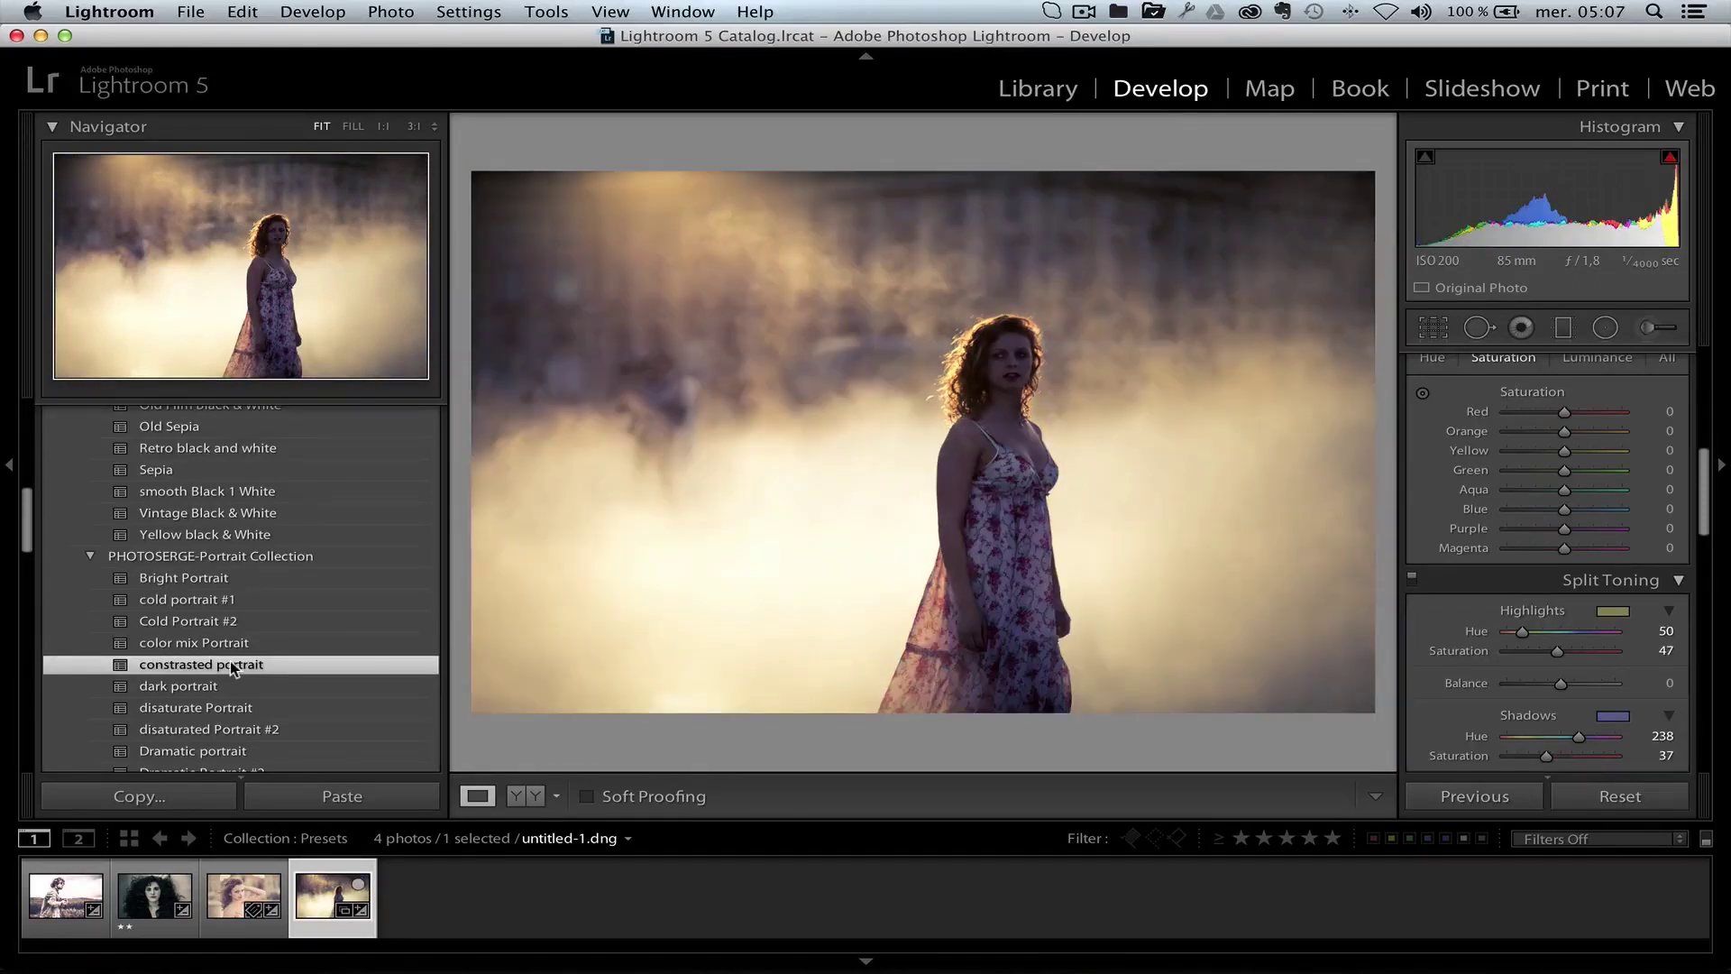
{"action": "scroll", "coordinate": [239, 672], "scroll_direction": "down", "scroll_amount": 5}
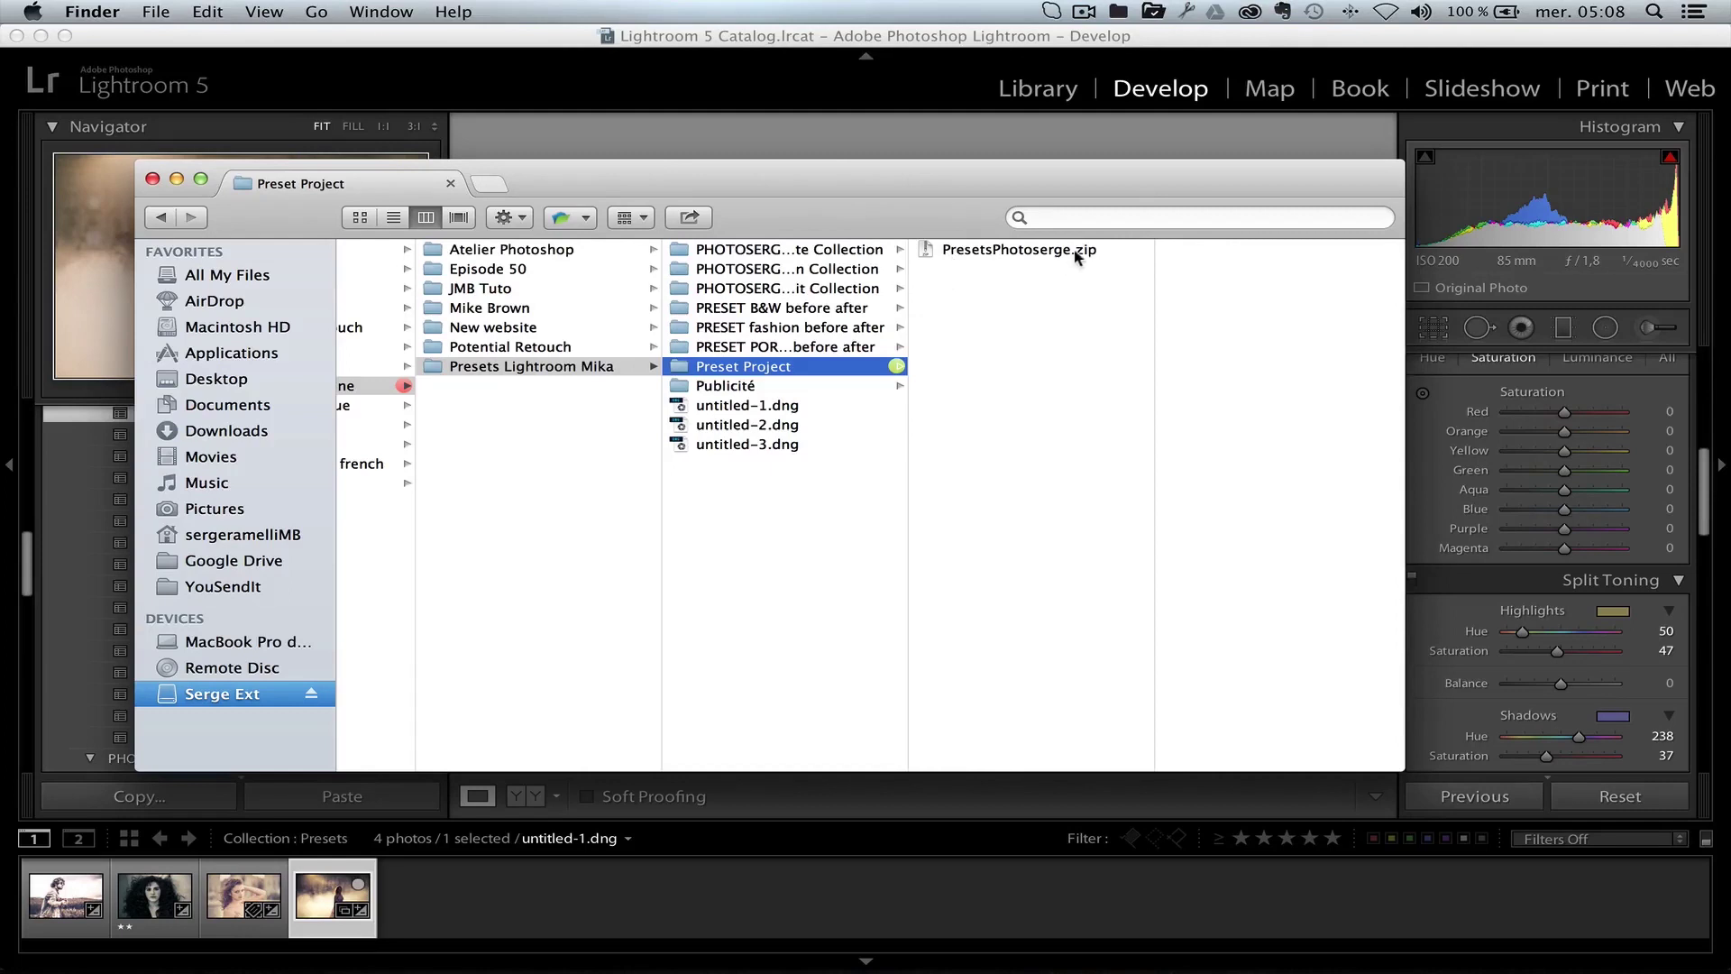
Unpack PresetsPhotoserge.zip and browse its Black & white, fashion and Portrait collections.
{"action": "double_click", "coordinate": [1019, 251]}
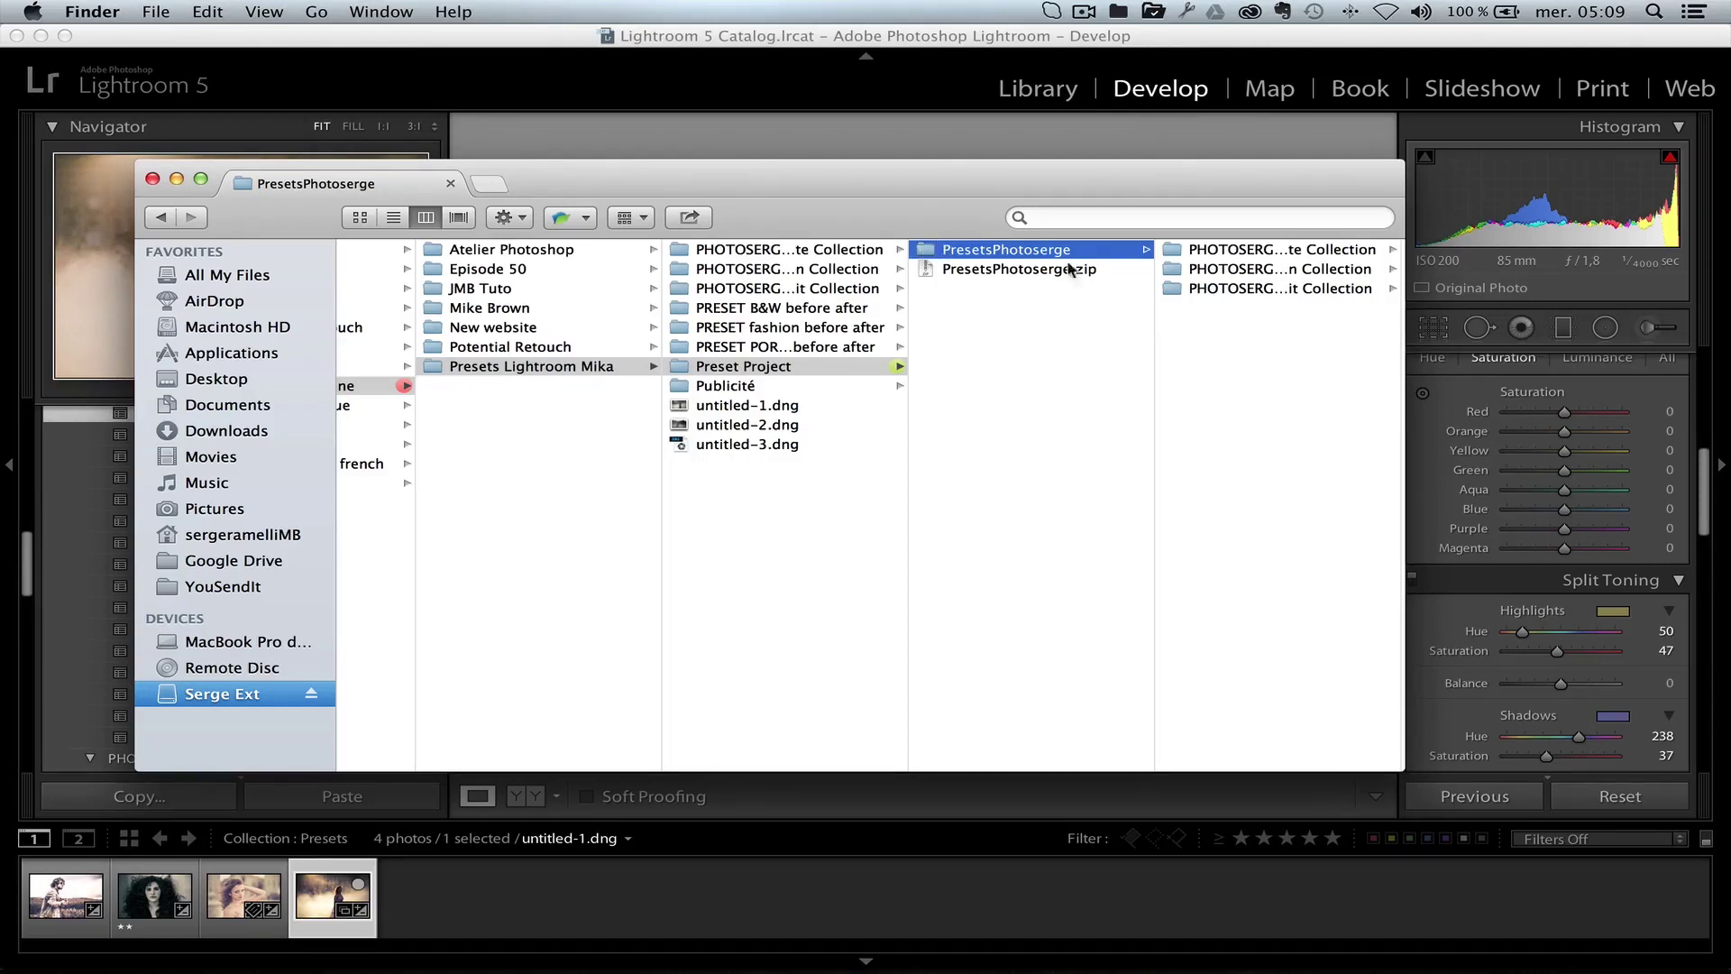
{"action": "left_click", "coordinate": [1224, 253]}
{"action": "left_click", "coordinate": [1082, 270]}
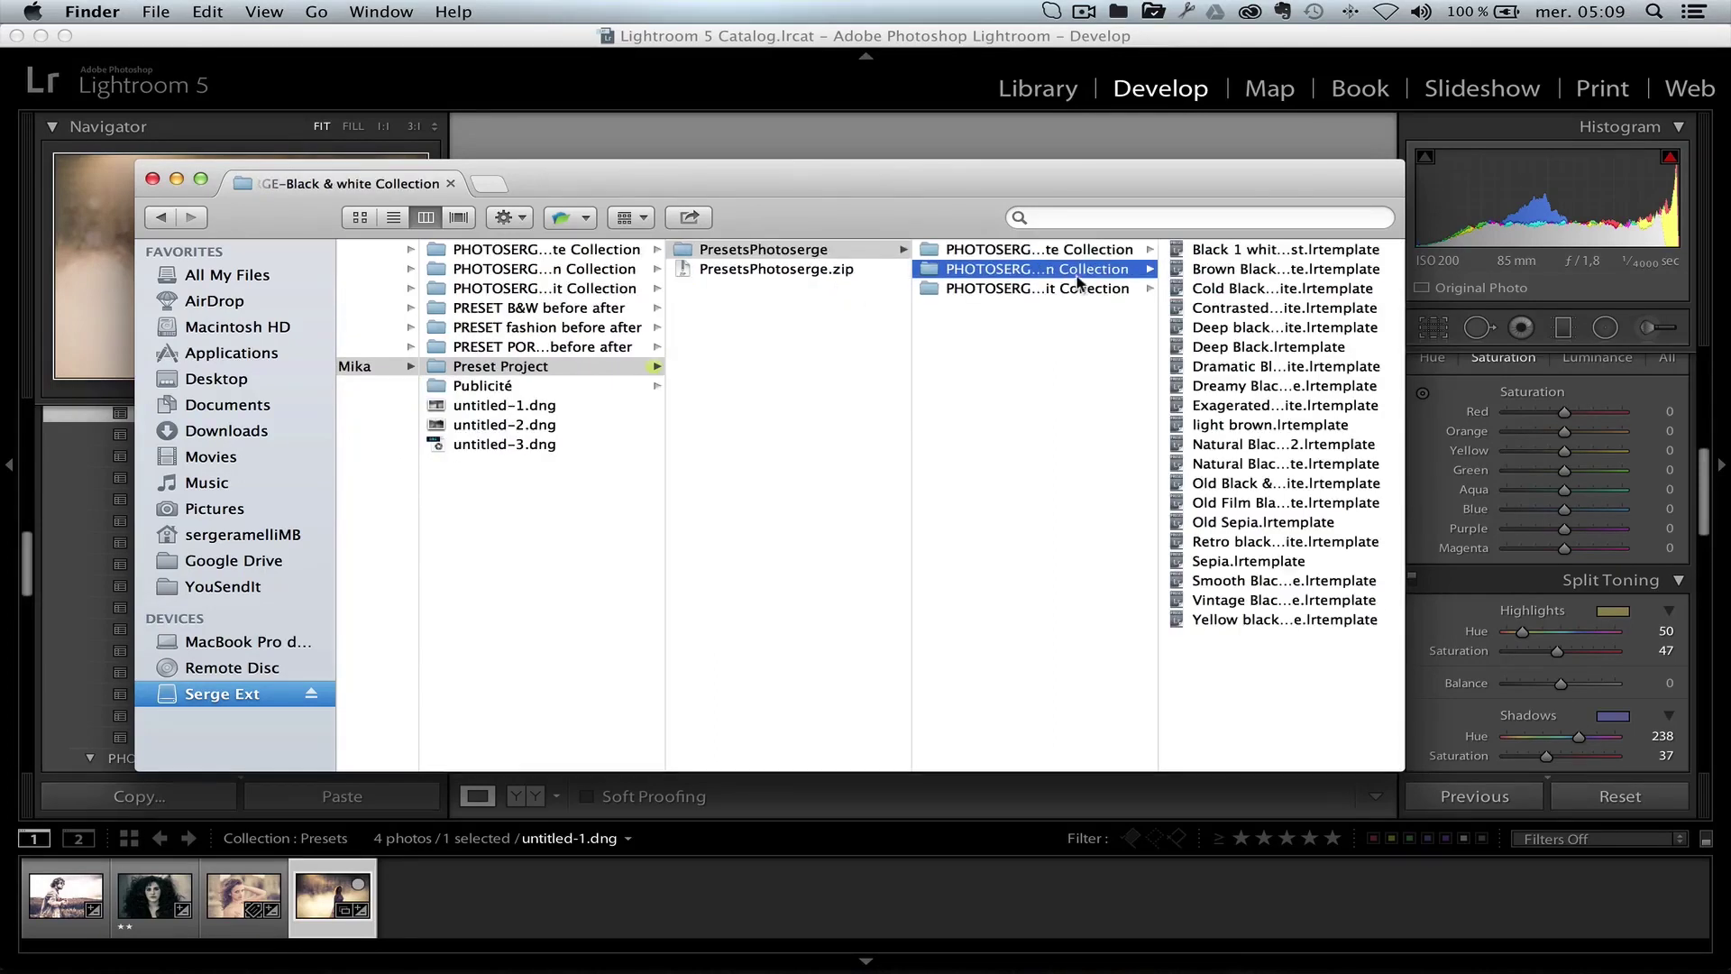
{"action": "left_click", "coordinate": [1060, 290]}
{"action": "left_click", "coordinate": [1017, 253]}
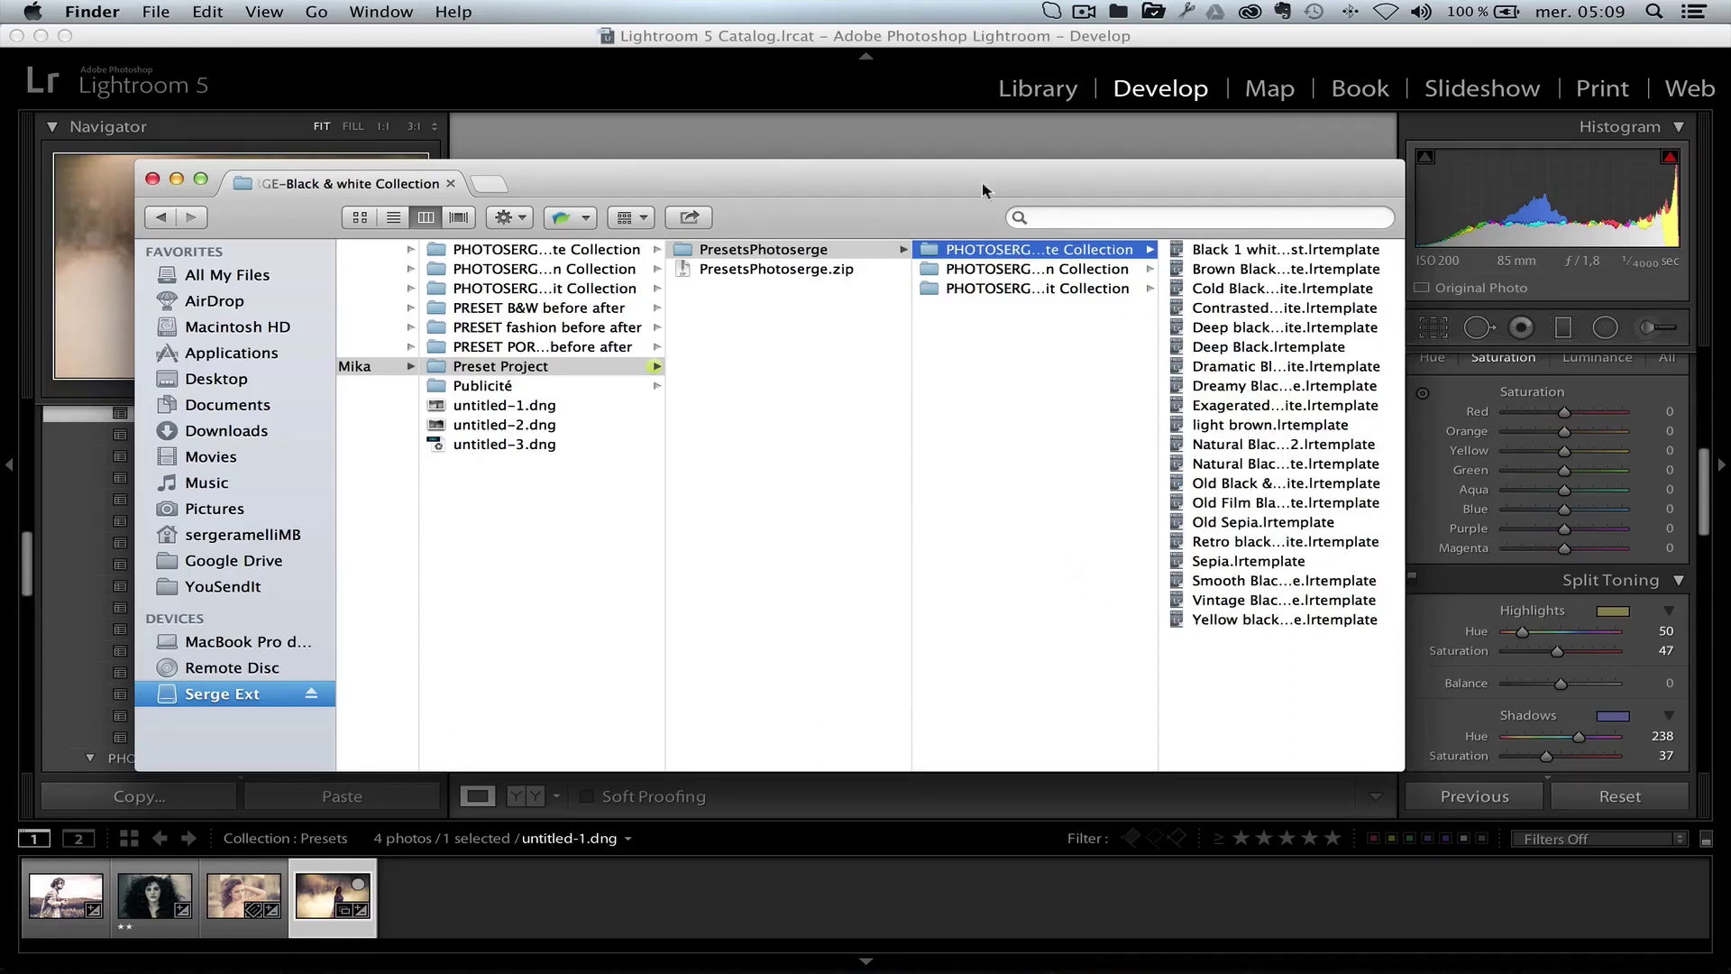
Reposition and widen the Finder window so the full collection names and presets show.
{"action": "left_click_drag", "start_coordinate": [981, 181], "coordinate": [798, 142]}
{"action": "left_click_drag", "start_coordinate": [1225, 521], "coordinate": [1524, 521]}
{"action": "left_click_drag", "start_coordinate": [1324, 687], "coordinate": [1454, 678]}
{"action": "left_click_drag", "start_coordinate": [1234, 141], "coordinate": [896, 151]}
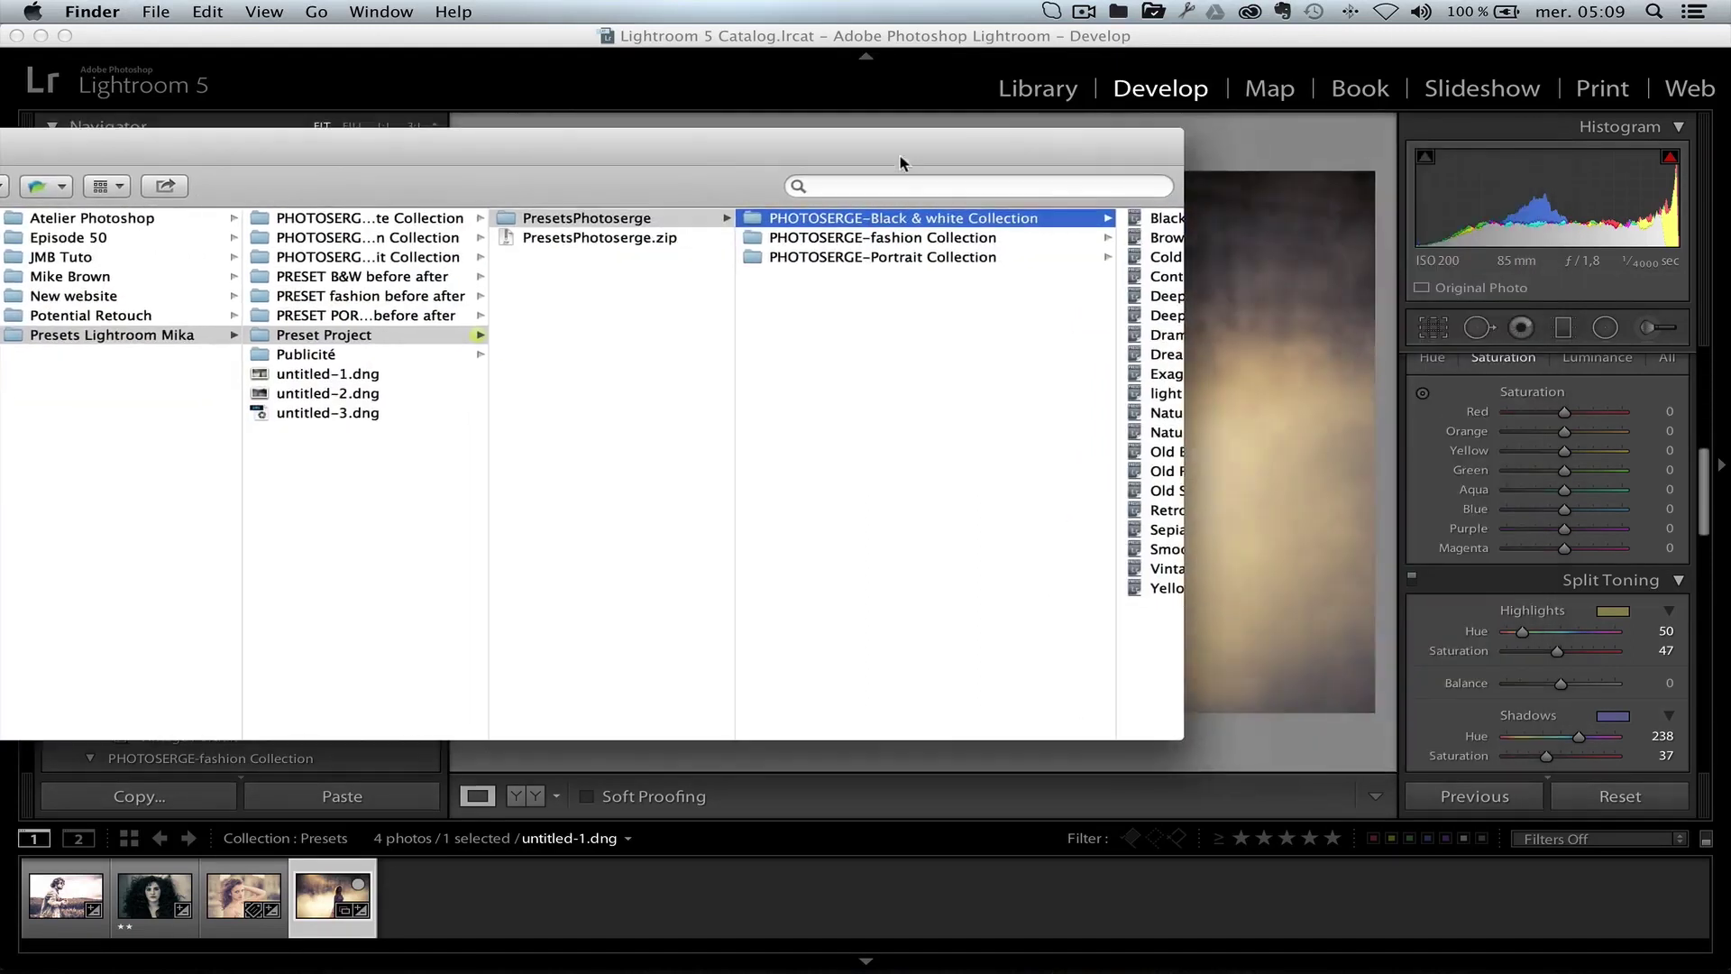
{"action": "left_click", "coordinate": [931, 242]}
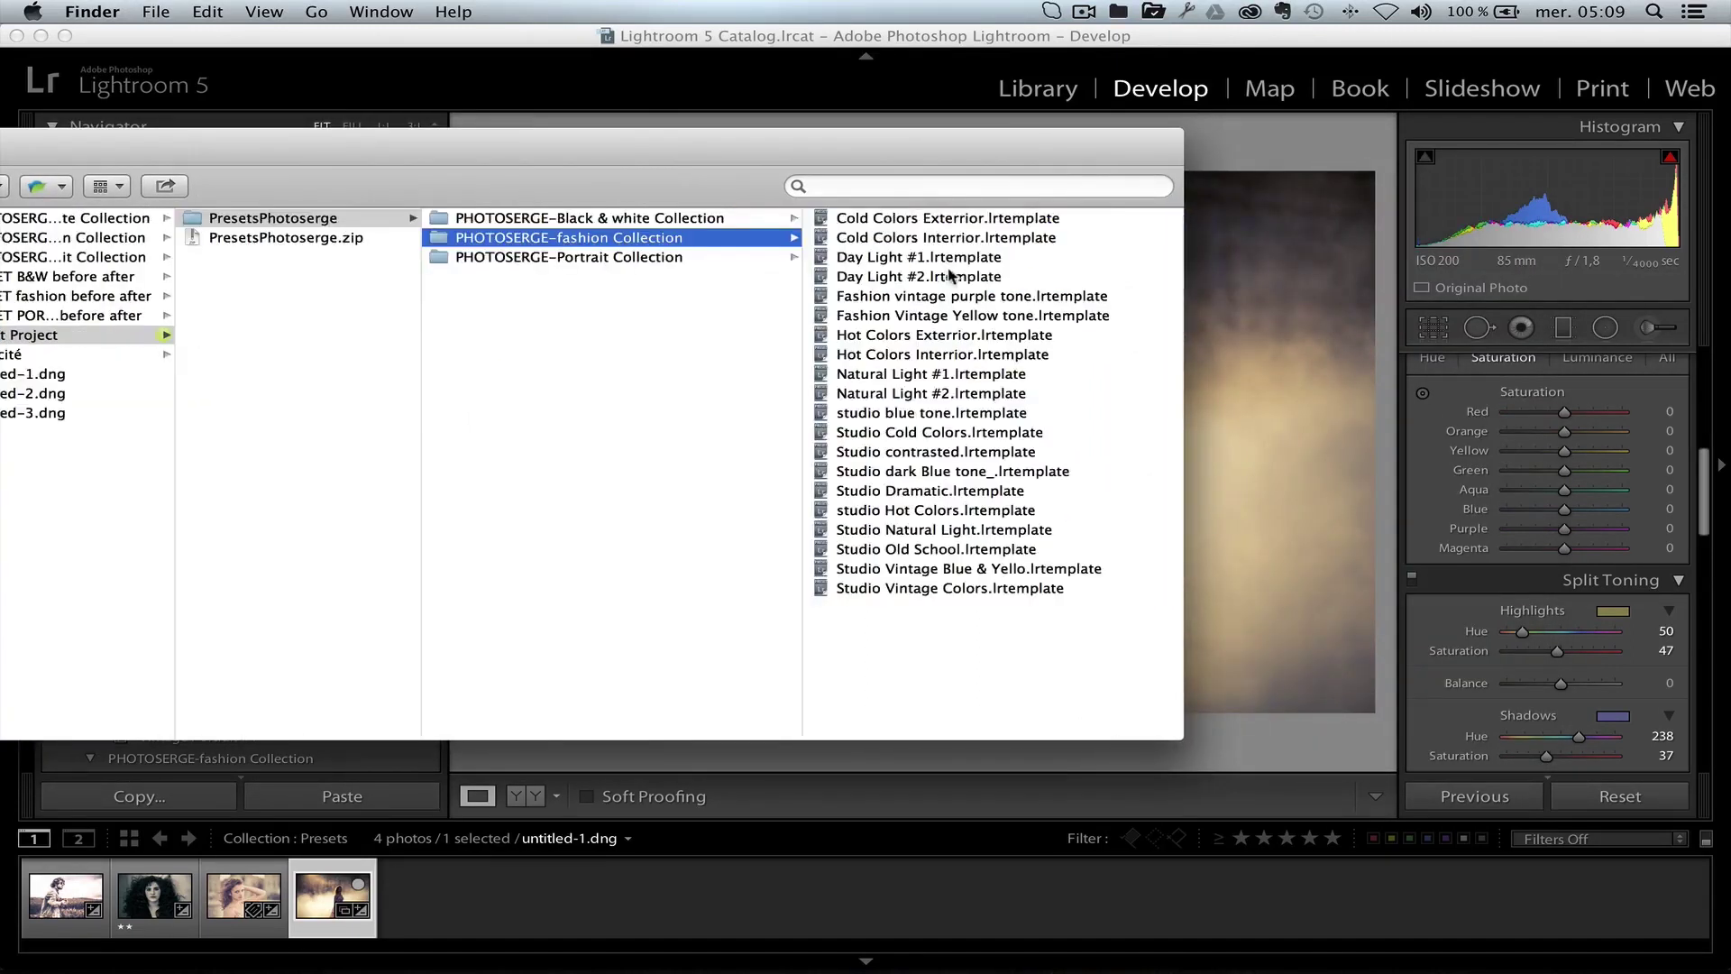
{"action": "left_click", "coordinate": [586, 261]}
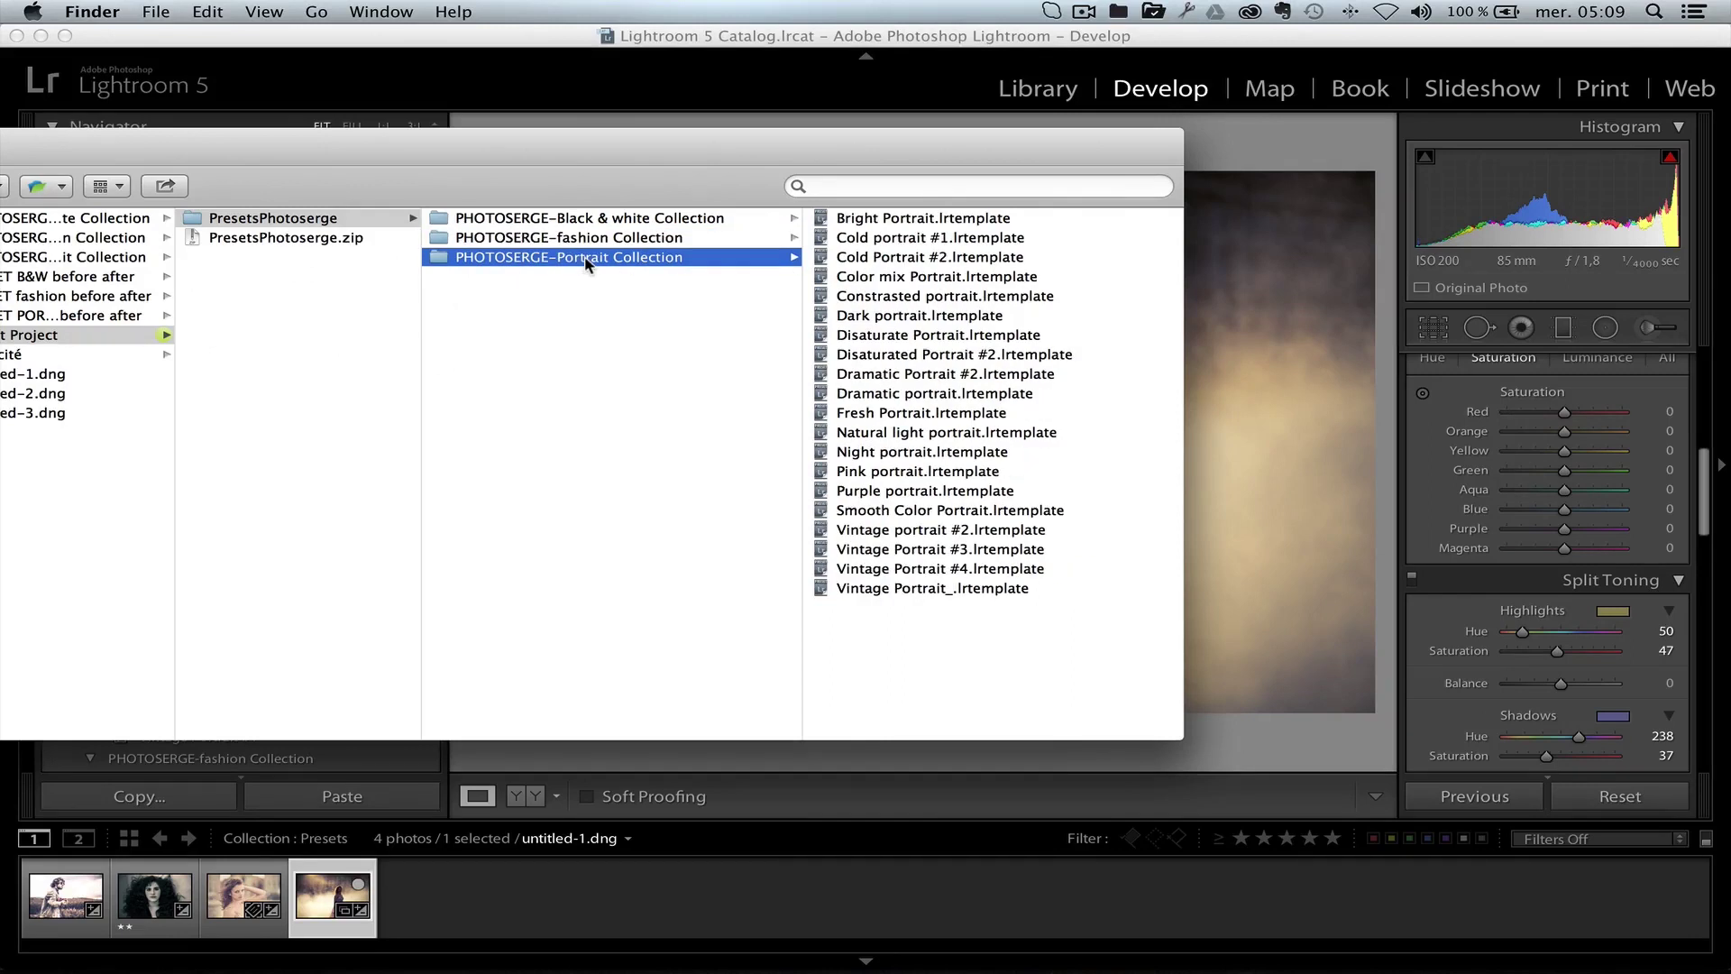
Select the three PHOTOSERGE collection folders and copy them.
{"action": "left_click", "coordinate": [577, 219], "text": "shift"}
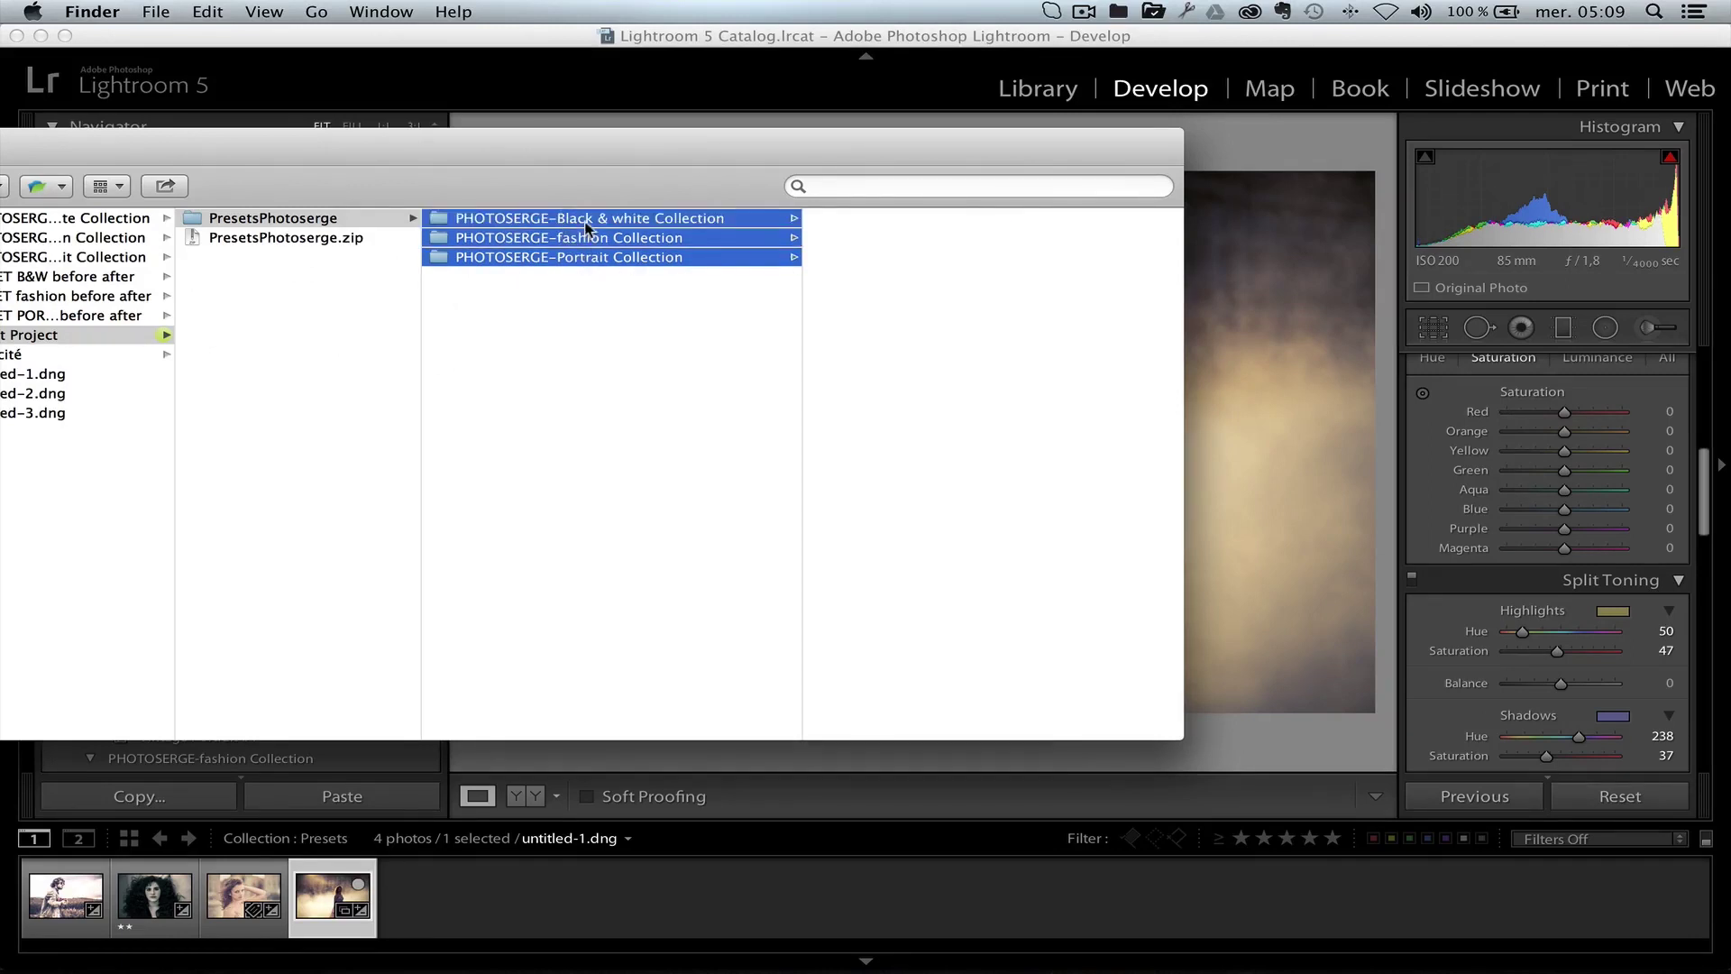
{"action": "right_click", "coordinate": [586, 224]}
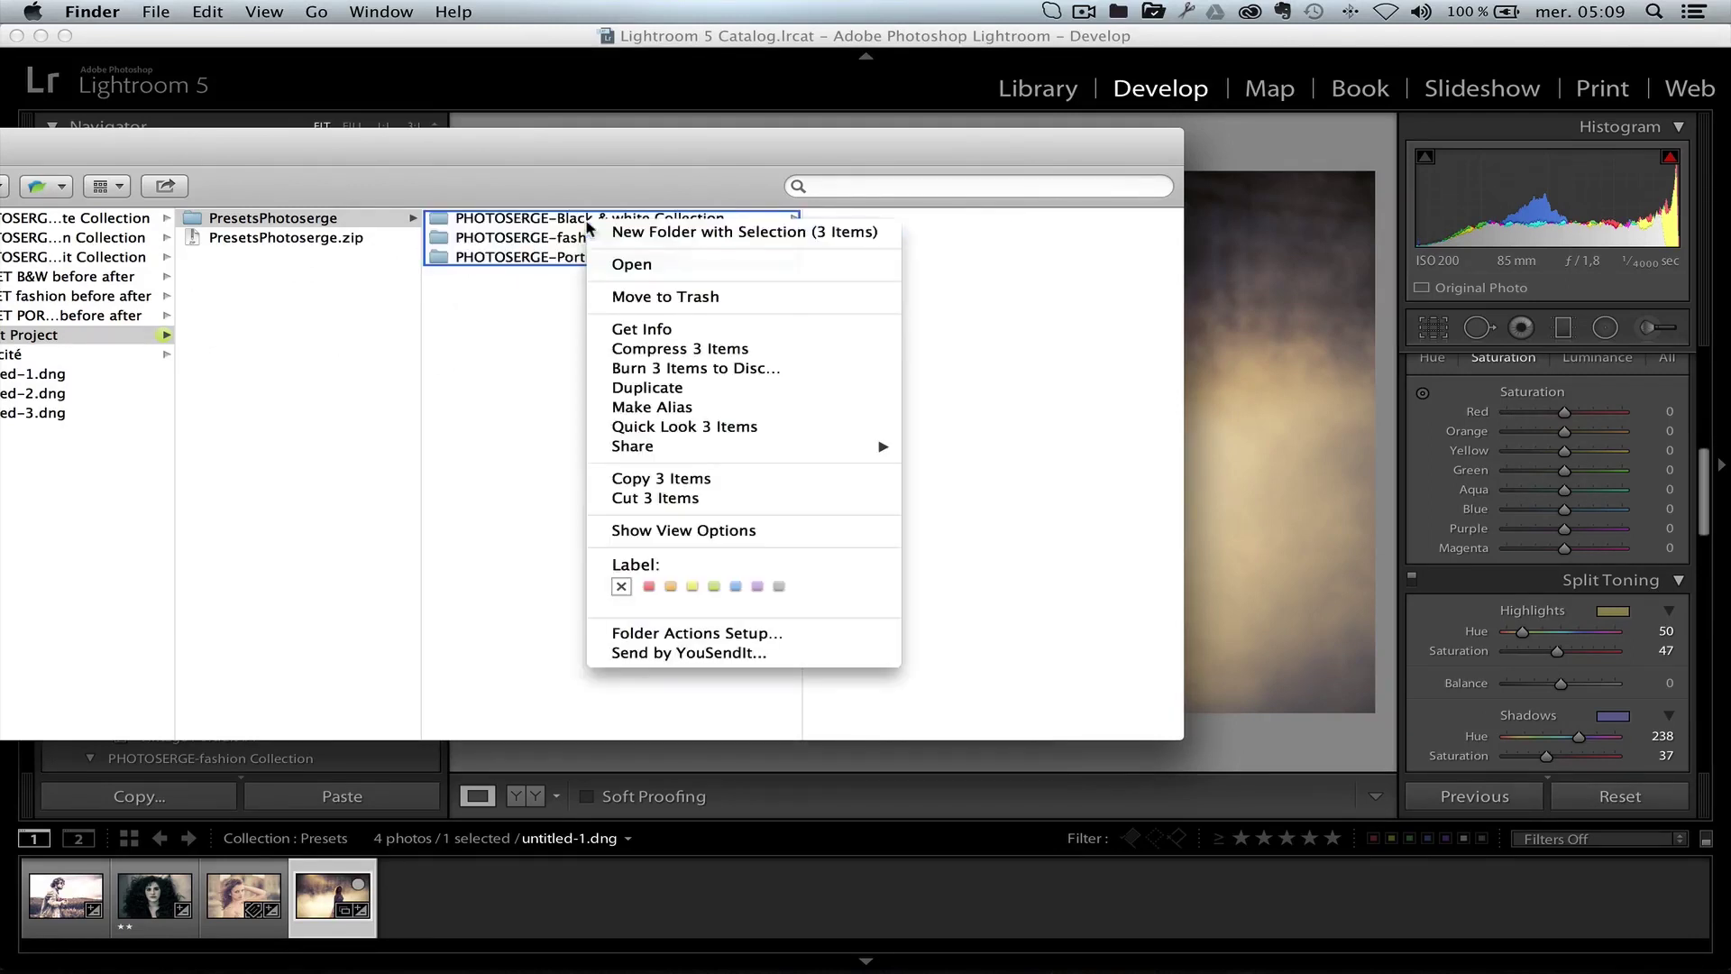
{"action": "left_click", "coordinate": [708, 465]}
{"action": "left_click_drag", "start_coordinate": [524, 144], "coordinate": [1095, 241]}
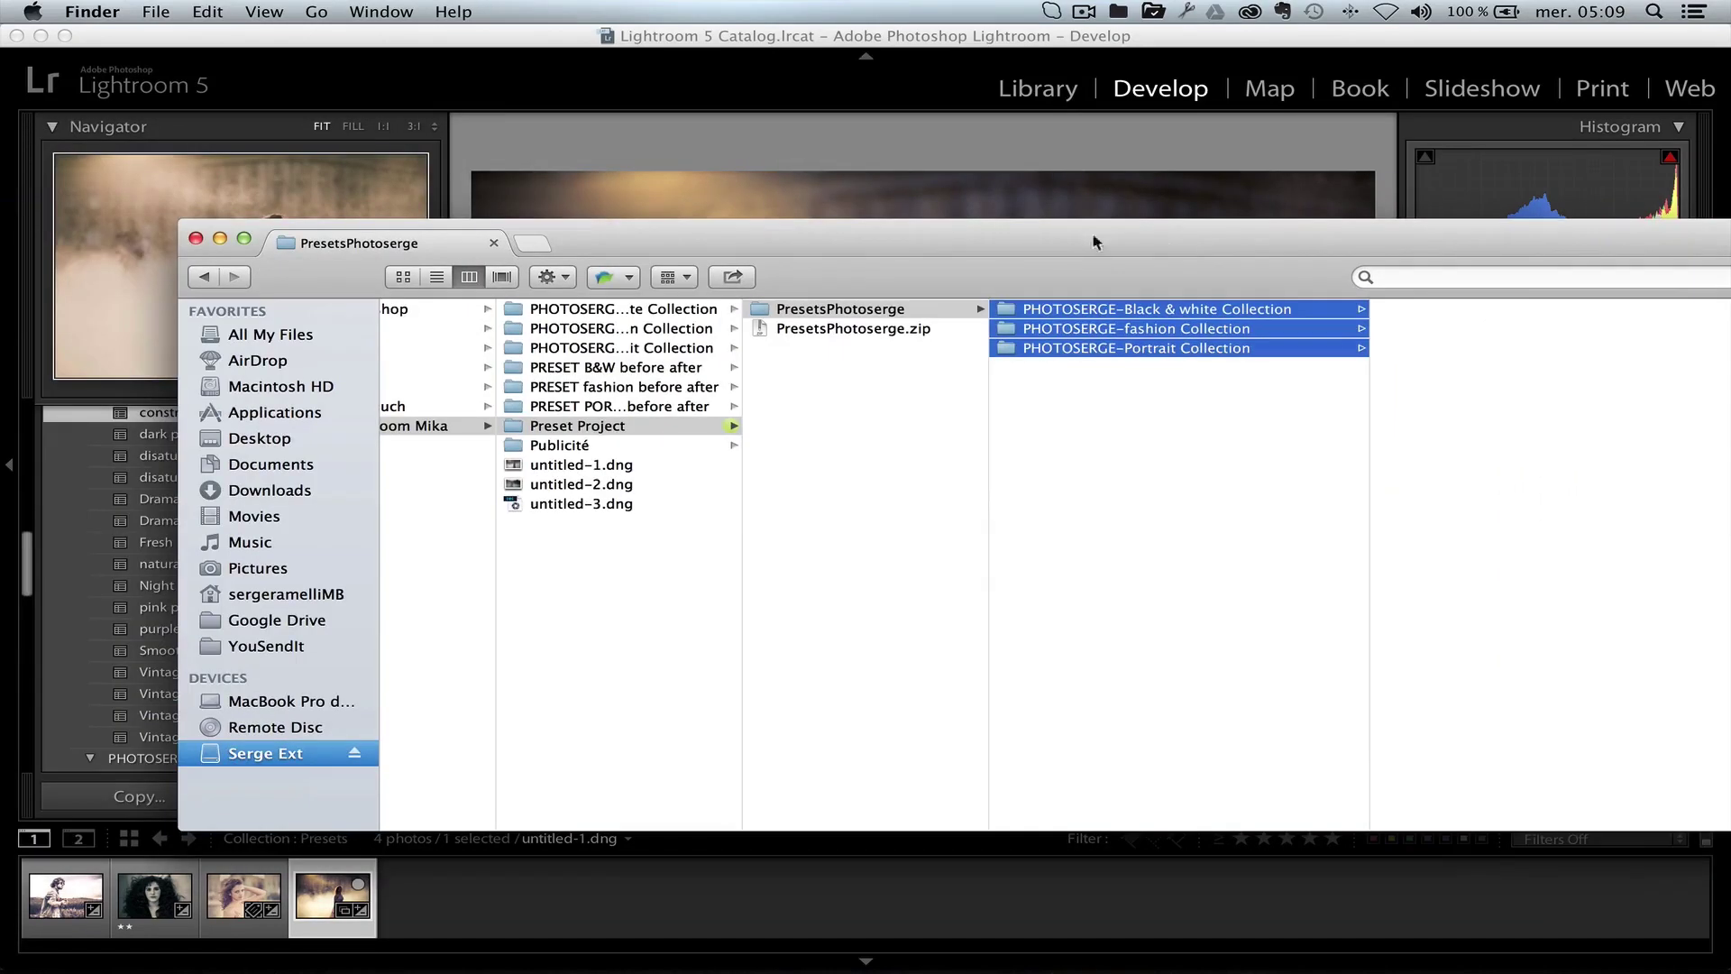
Open Lightroom's presets folder in Finder via Preferences > Show Lightroom Presets Folder.
{"action": "left_click", "coordinate": [492, 78]}
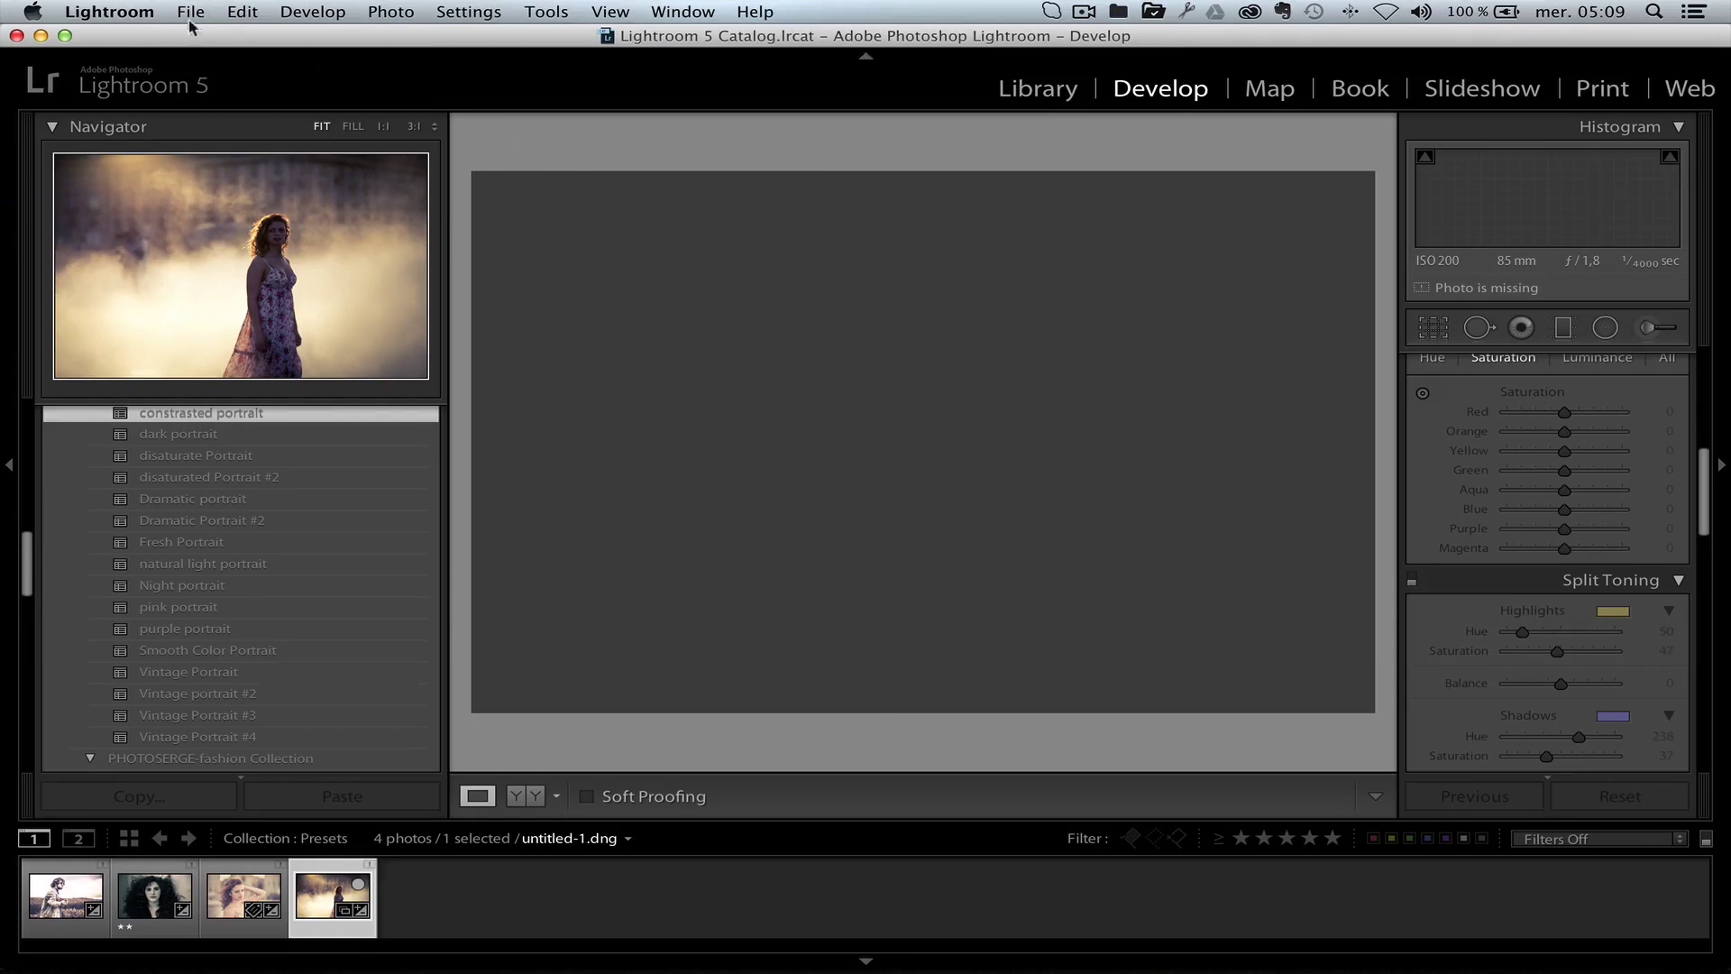
{"action": "left_click", "coordinate": [109, 12]}
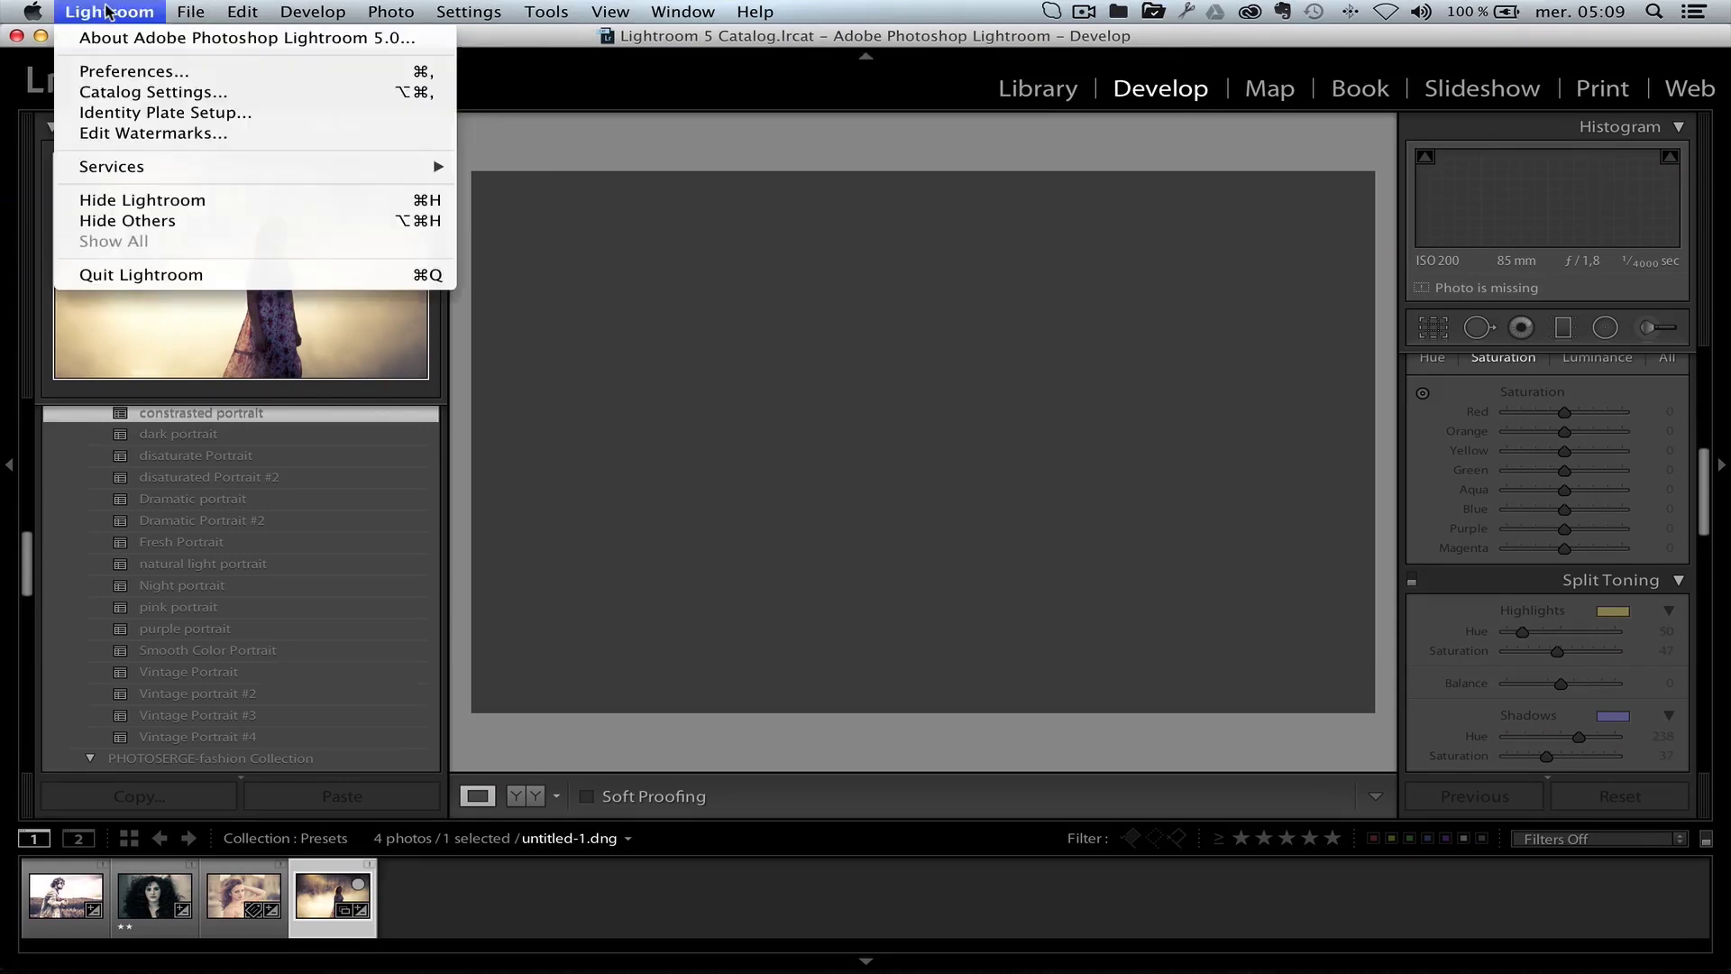
{"action": "left_click", "coordinate": [146, 72]}
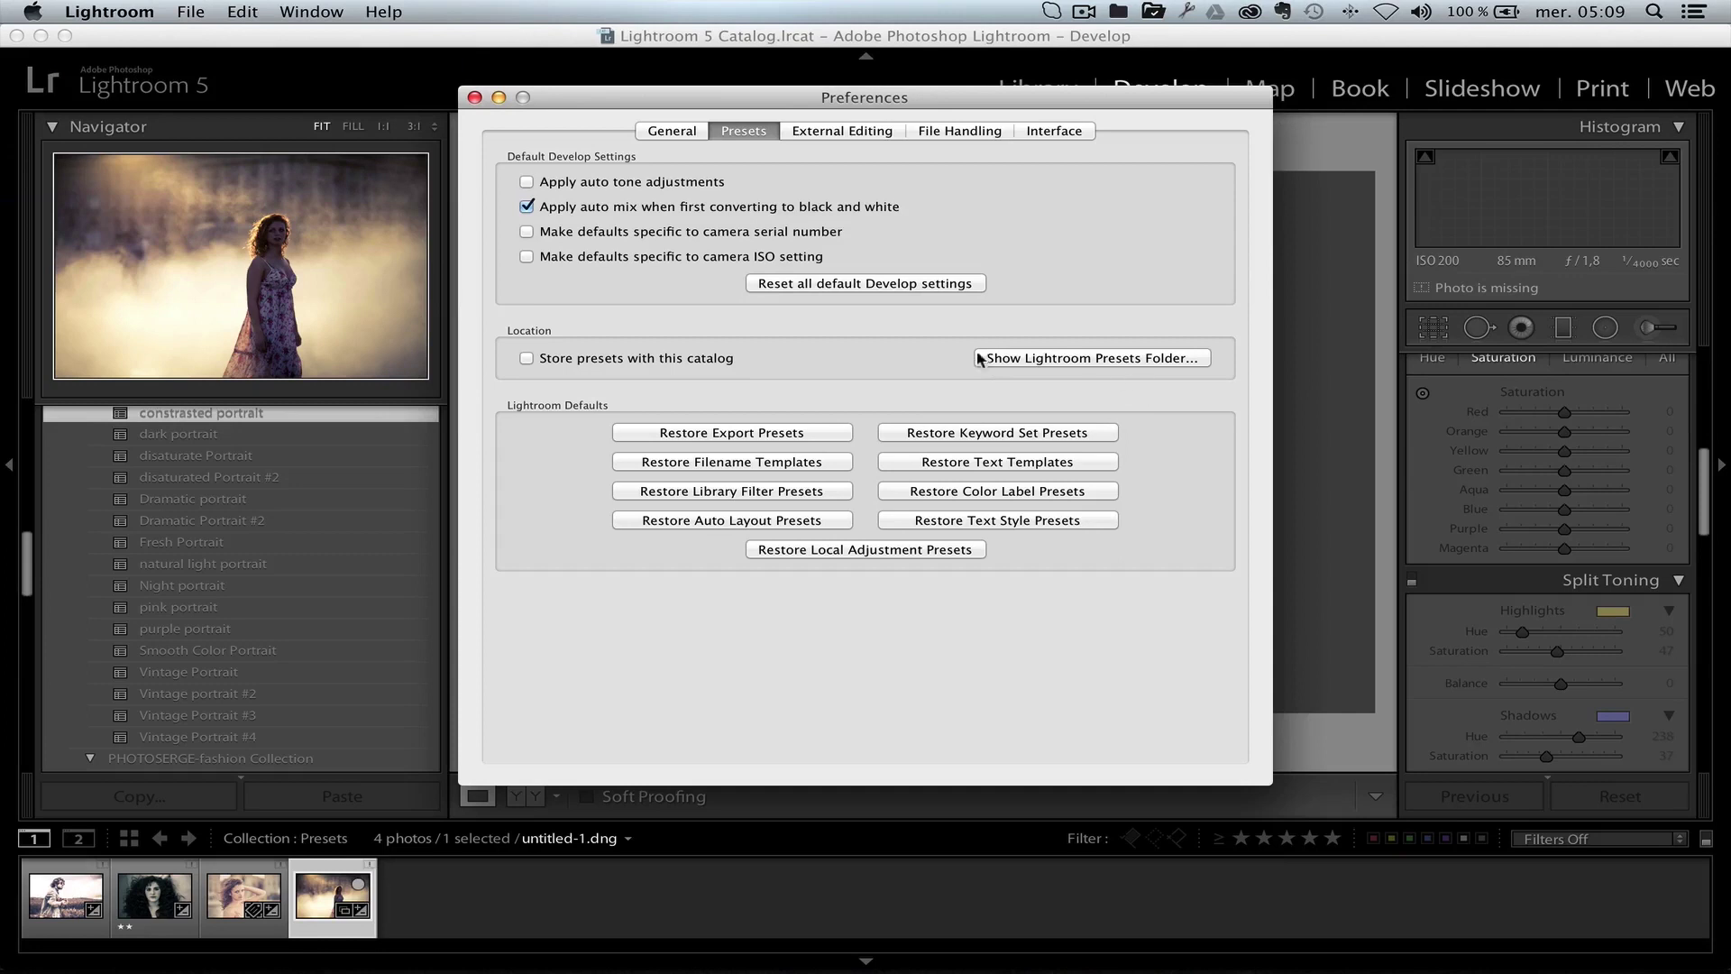
{"action": "left_click", "coordinate": [1180, 360]}
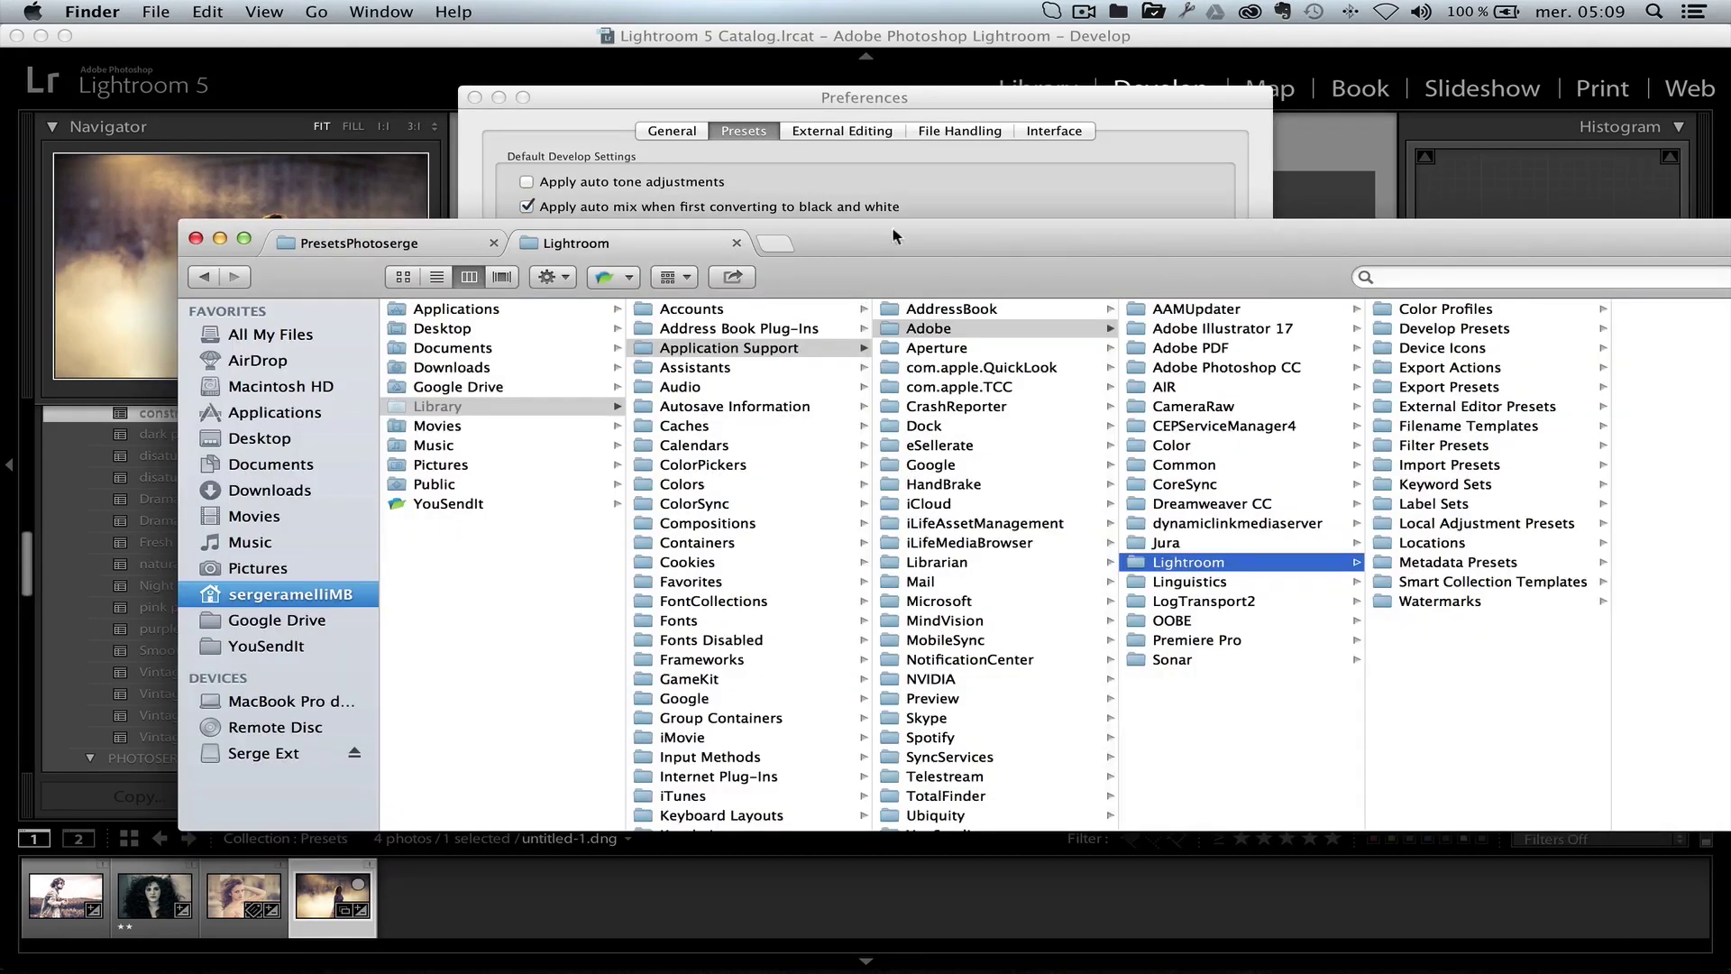
{"action": "left_click_drag", "start_coordinate": [895, 237], "coordinate": [781, 151]}
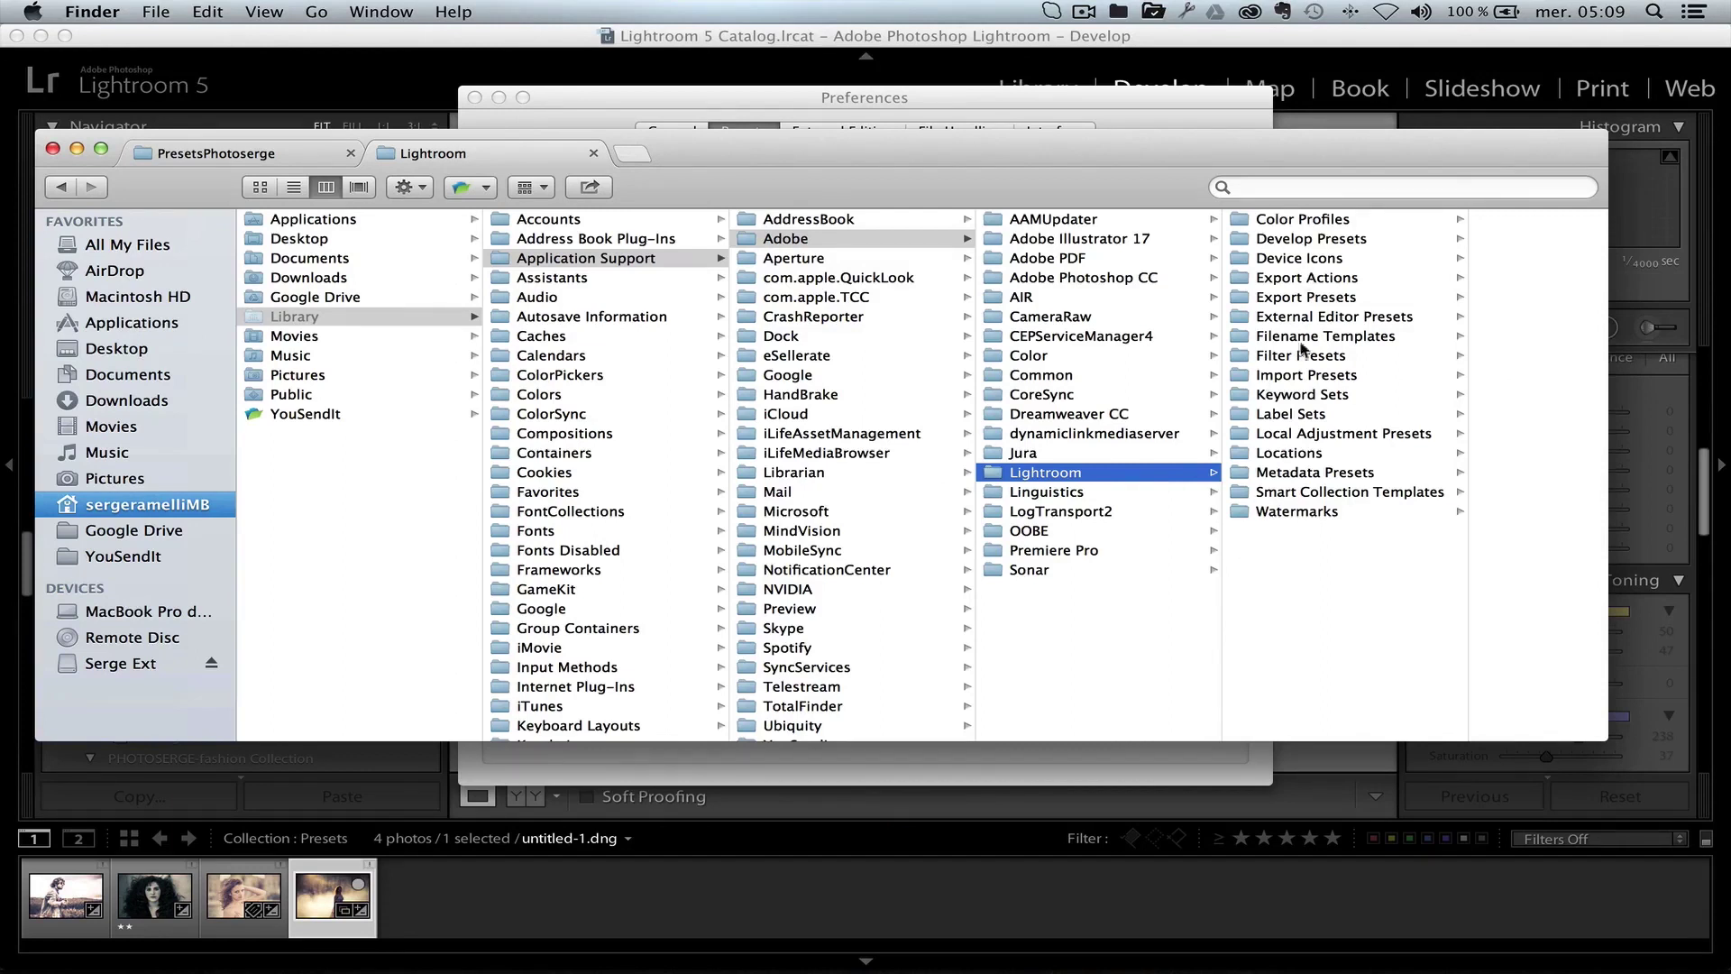
Place the three PHOTOSERGE collections in Develop Presets, check their contents, and return to Preferences.
{"action": "left_click", "coordinate": [1304, 240]}
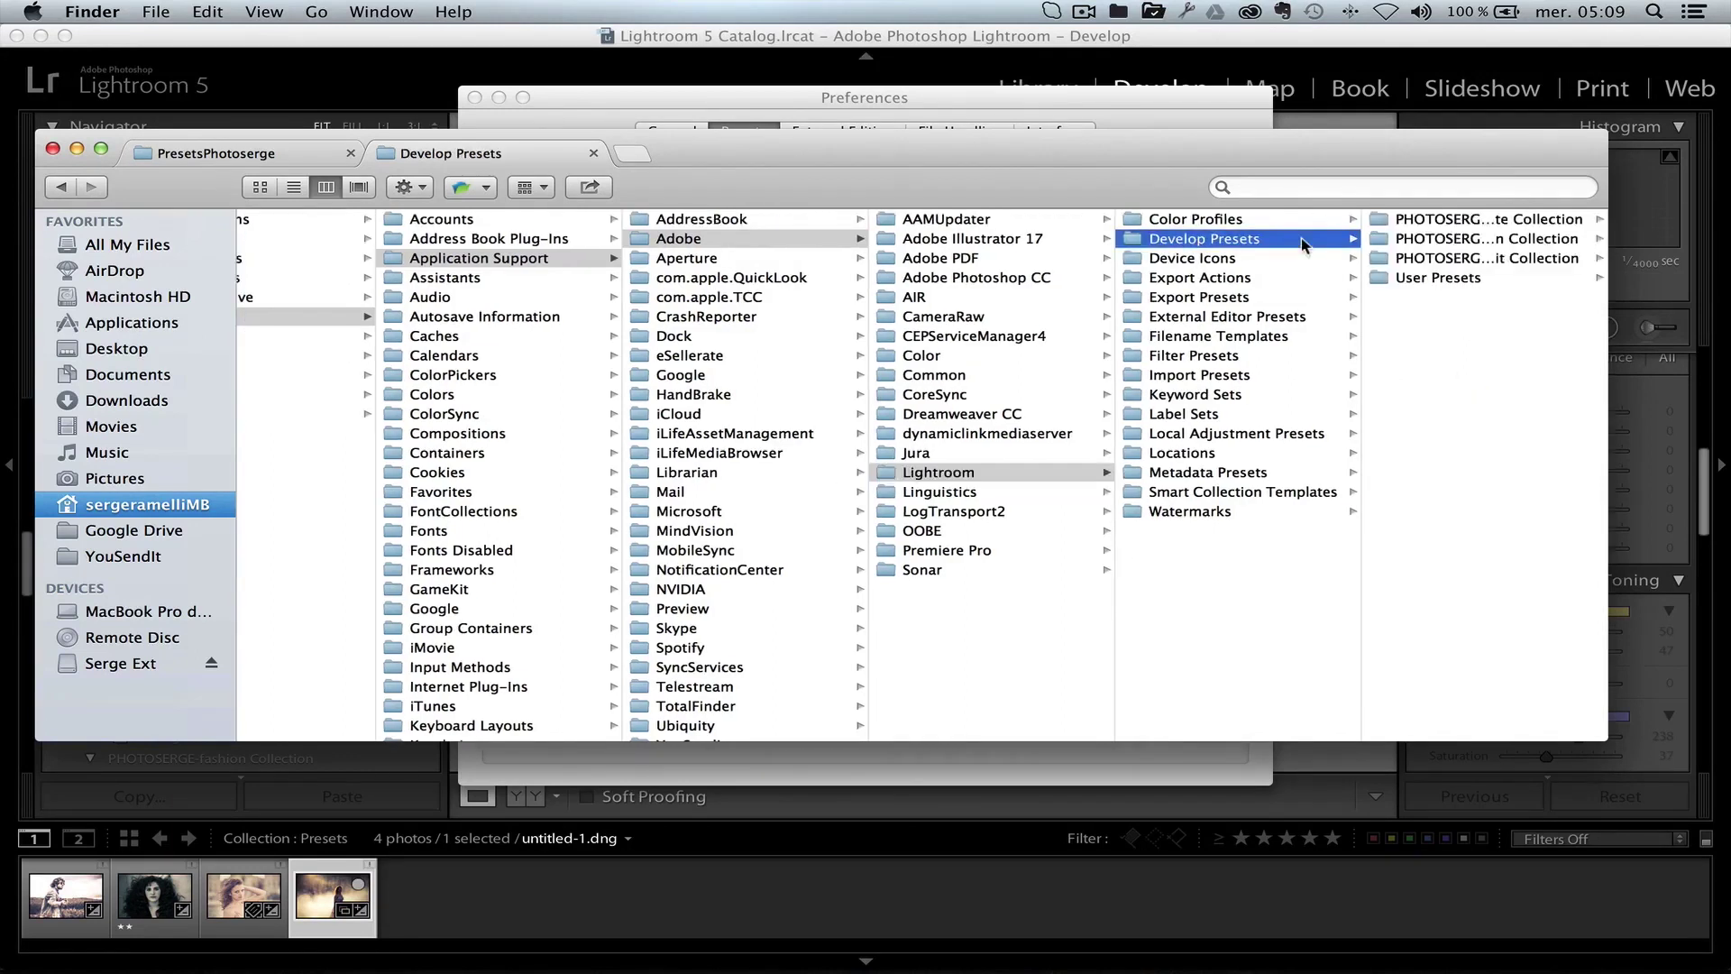
{"action": "right_click", "coordinate": [1394, 317]}
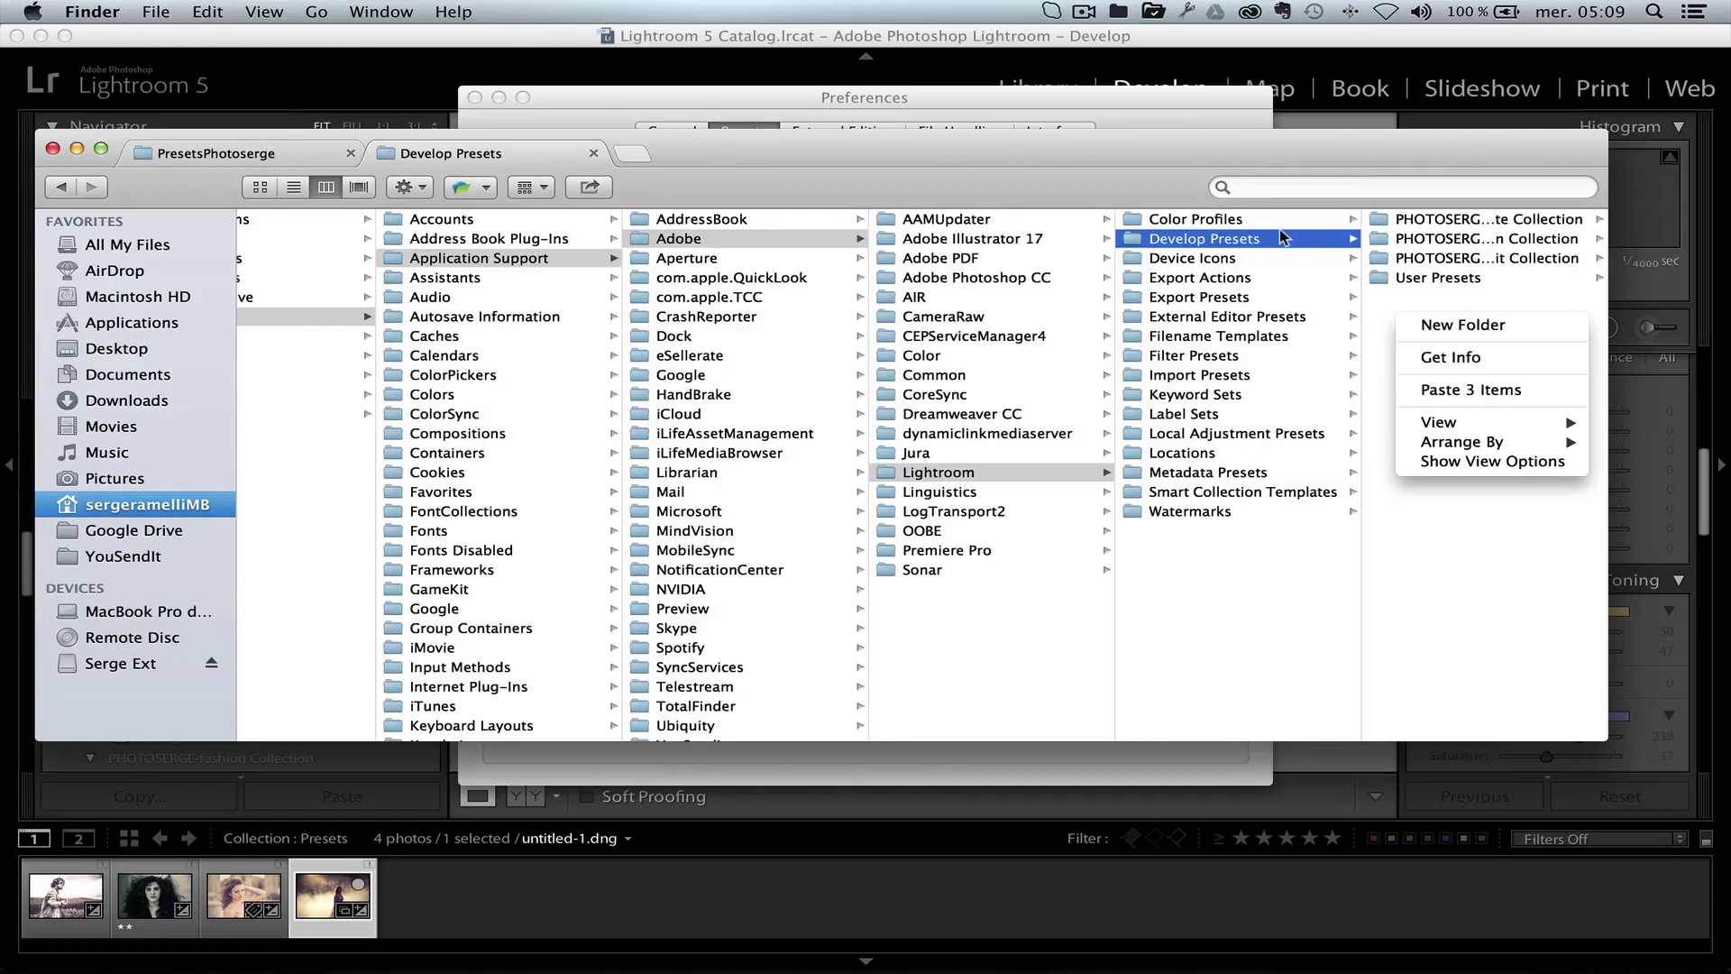
{"action": "left_click", "coordinate": [1463, 227]}
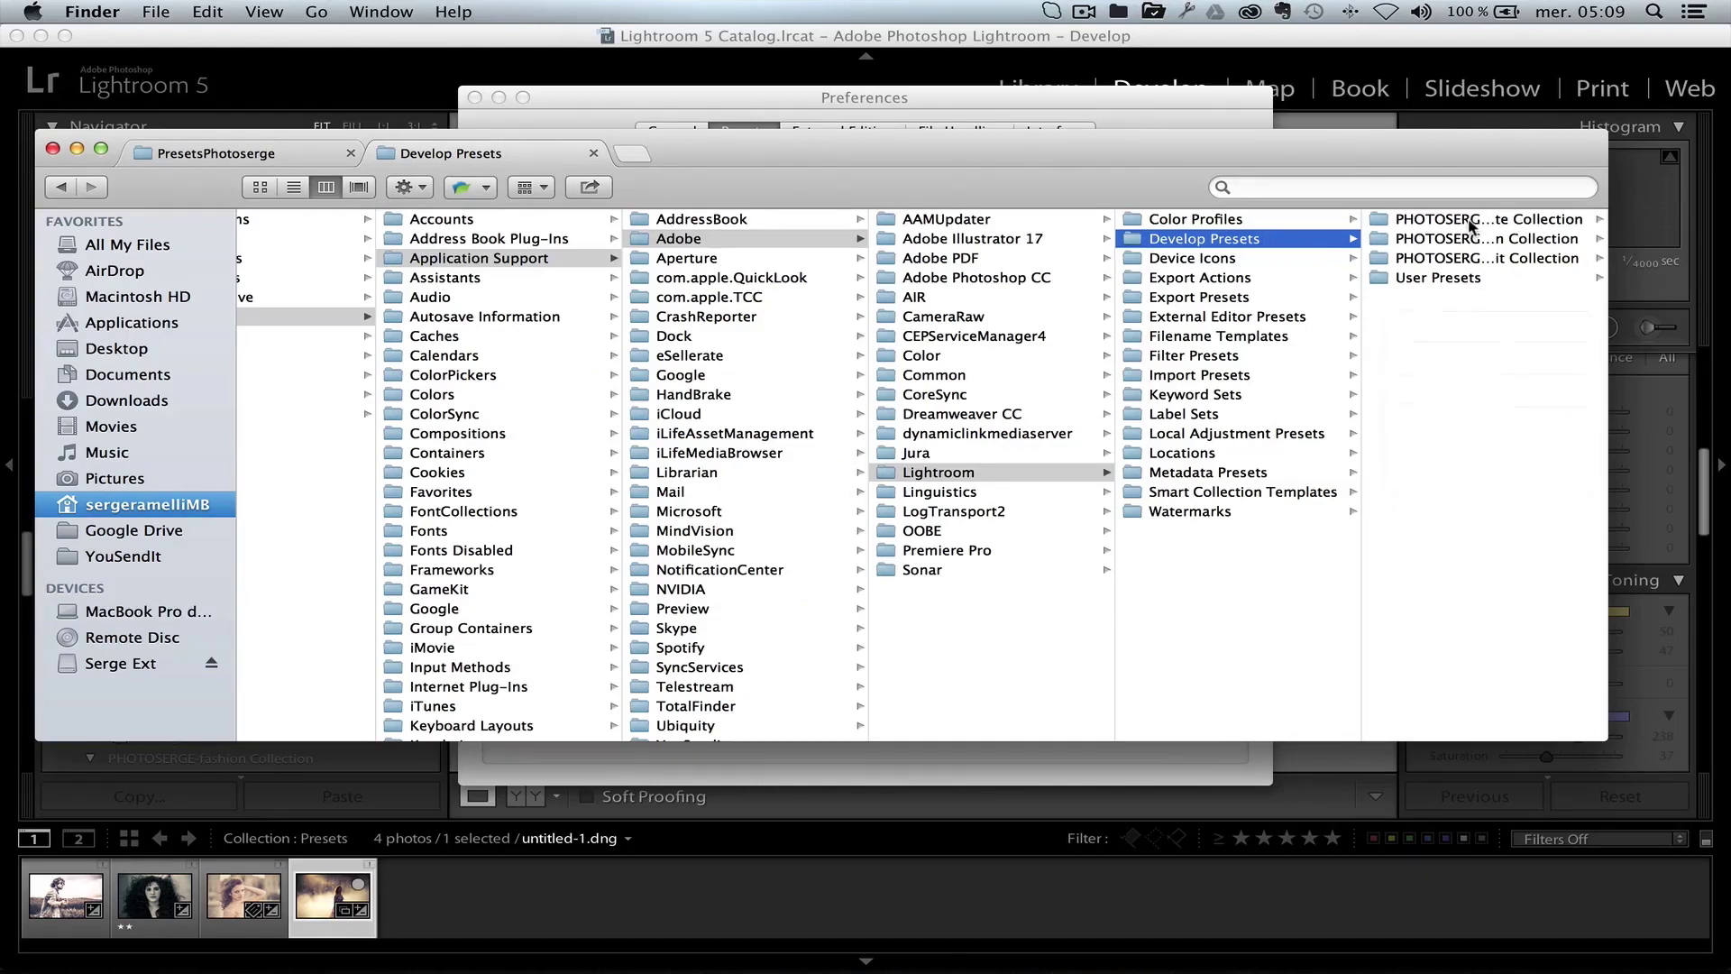
{"action": "left_click", "coordinate": [1448, 224]}
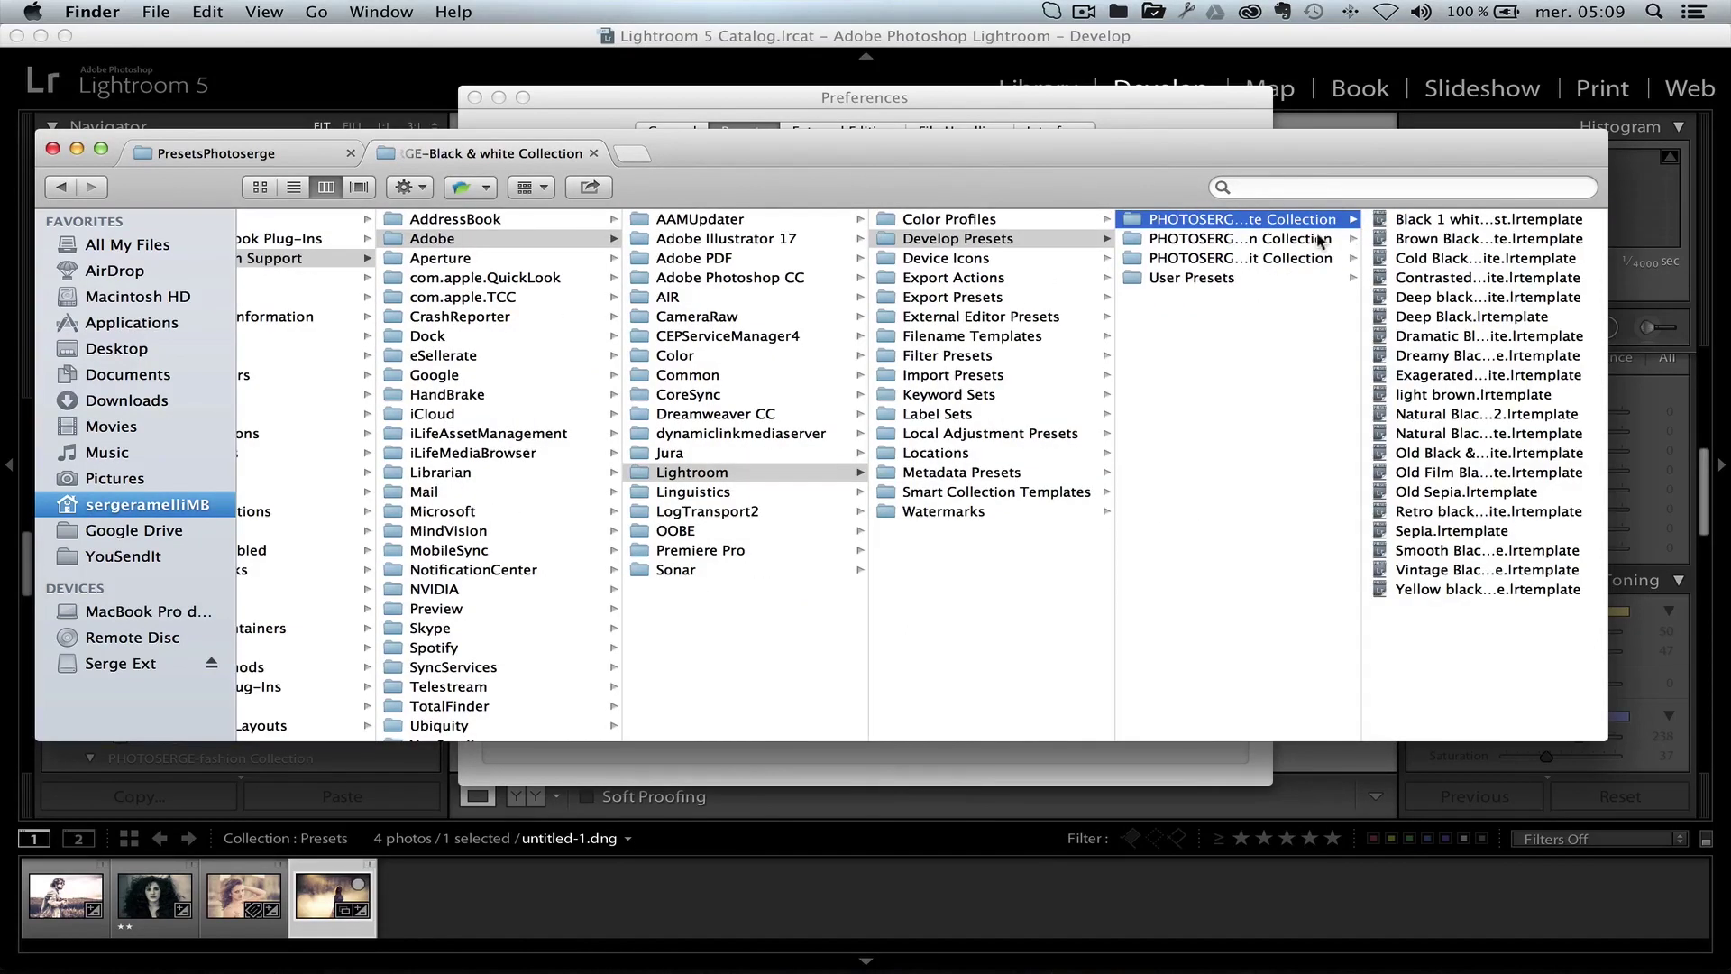
{"action": "left_click", "coordinate": [1322, 240]}
{"action": "left_click", "coordinate": [1319, 259]}
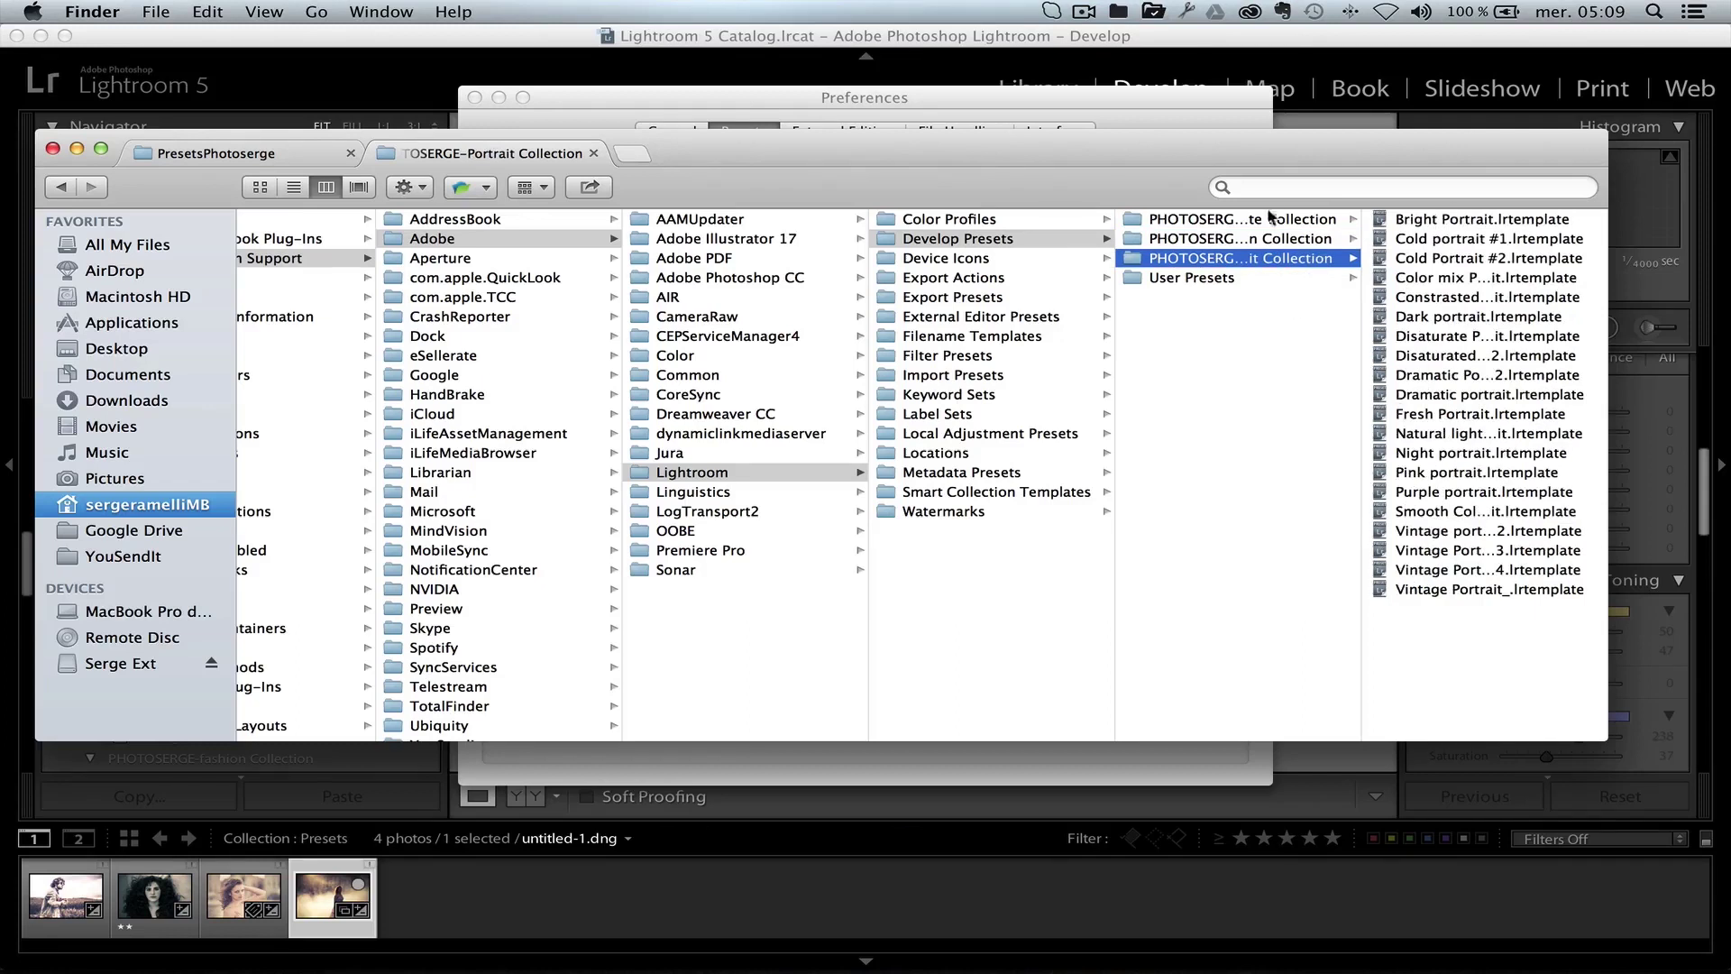
{"action": "left_click", "coordinate": [392, 86]}
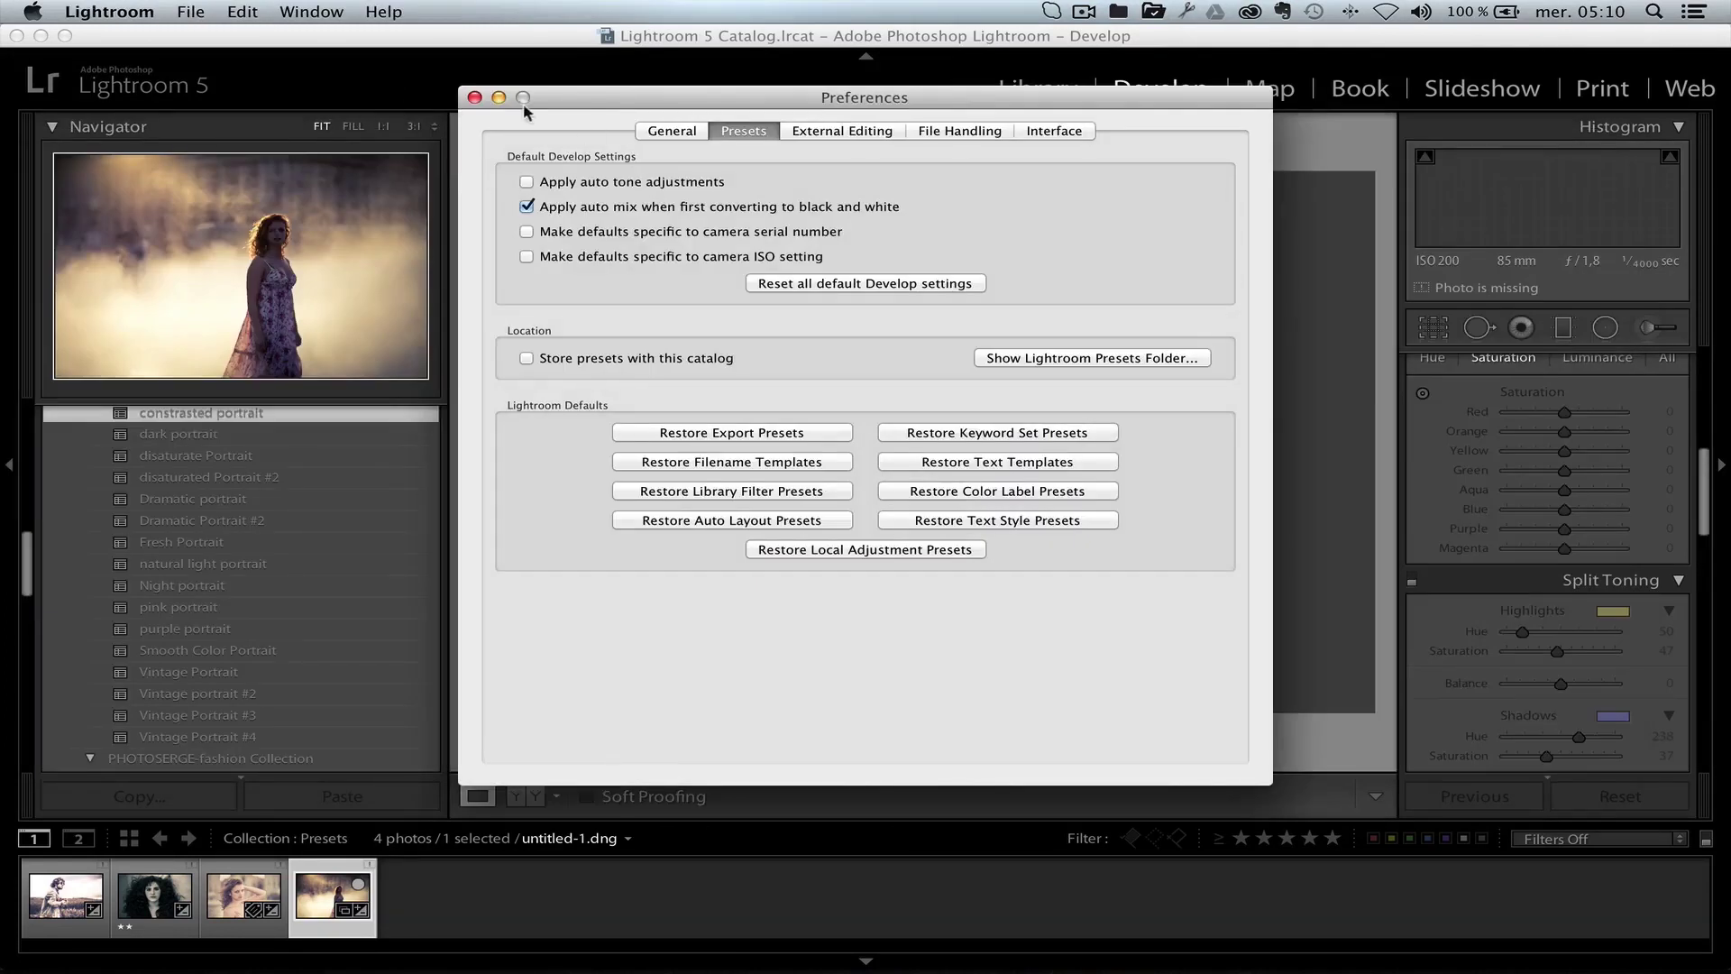
Close Preferences and select the guitar player photo llan-1.jpg in the Filmstrip.
{"action": "left_click", "coordinate": [474, 97]}
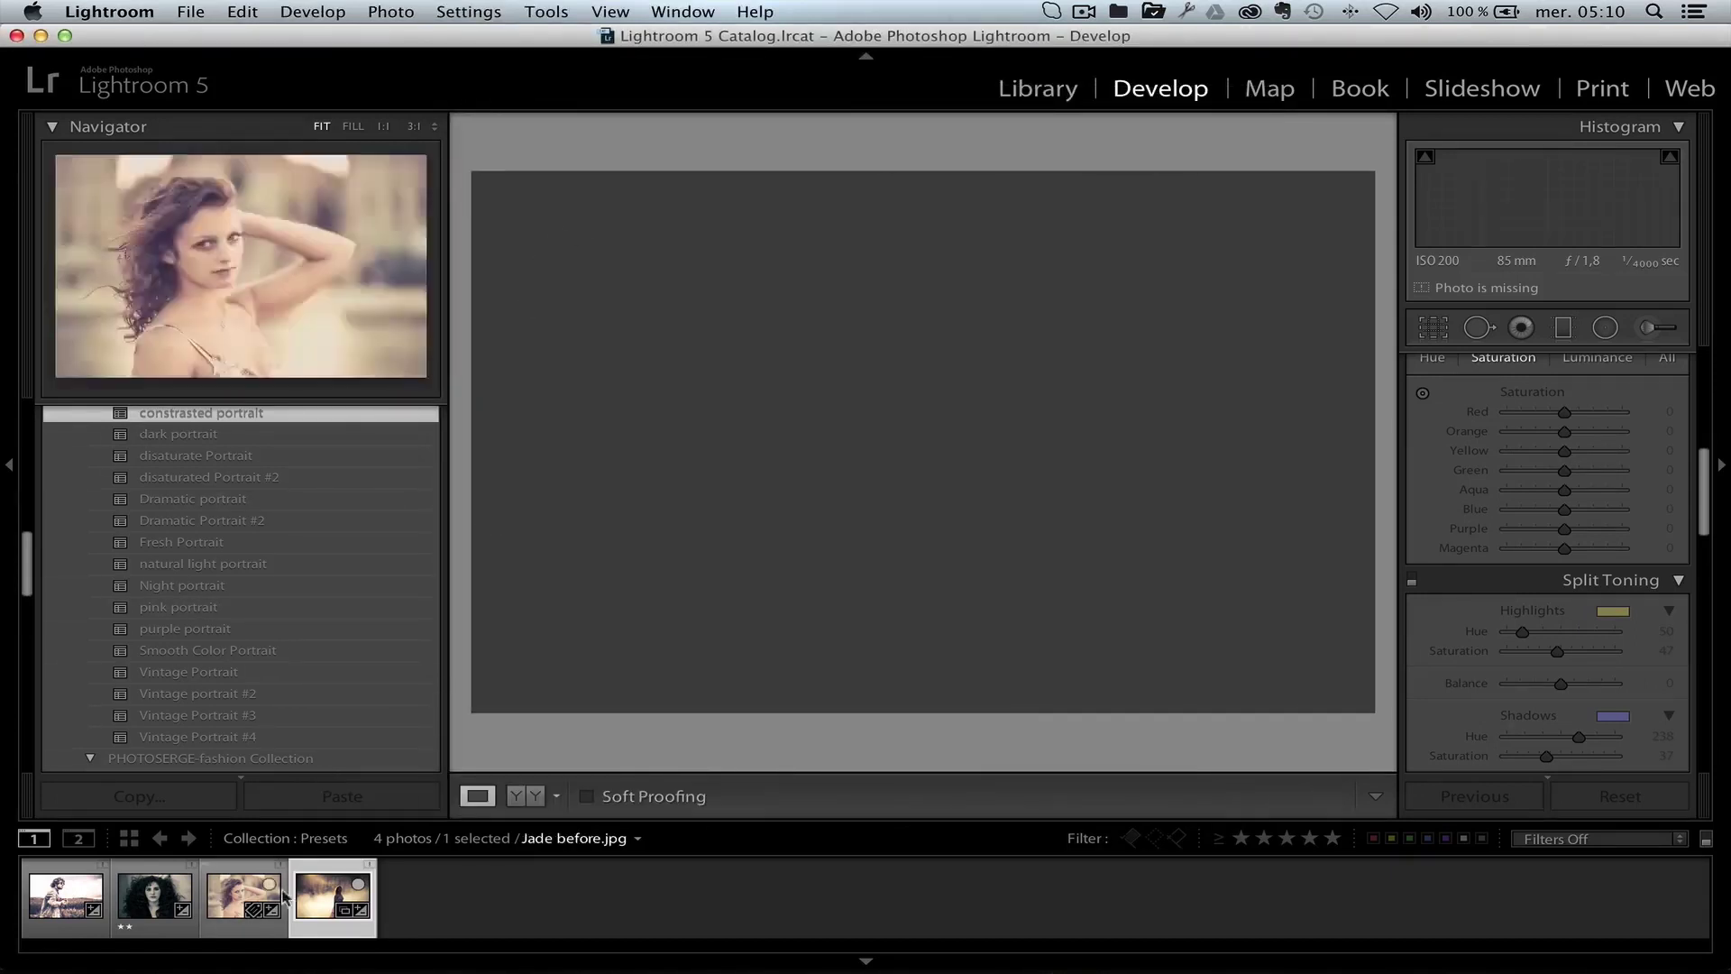
{"action": "left_click", "coordinate": [56, 899]}
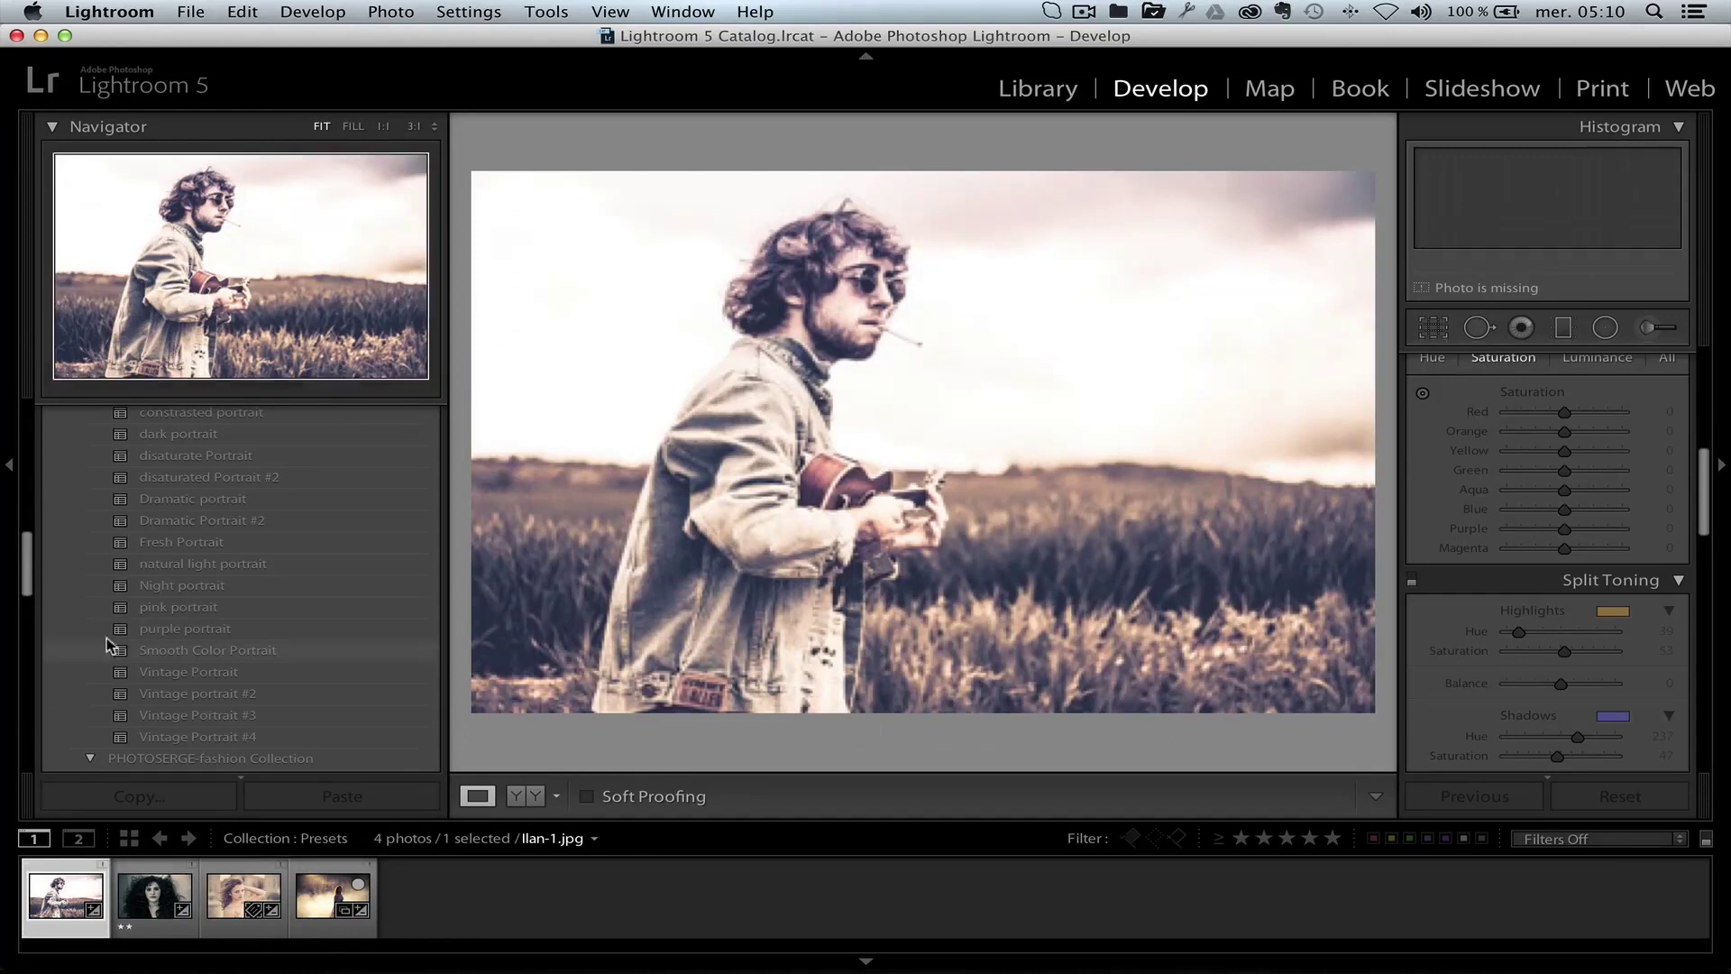